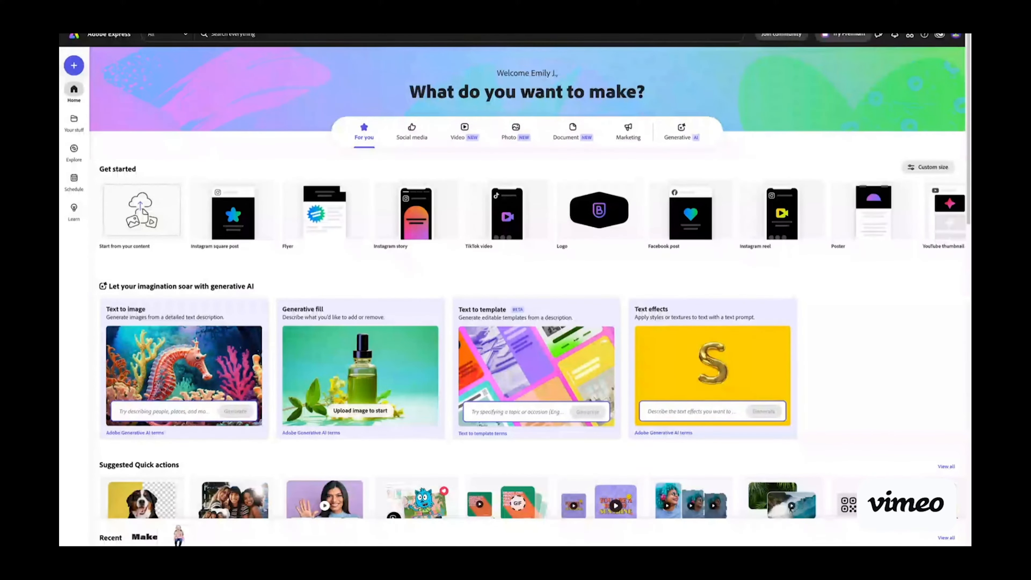
- Remove the background from the black-and-white portrait photo with the Remove background quick action and download the cutout
scroll(528, 284, "down", 4)
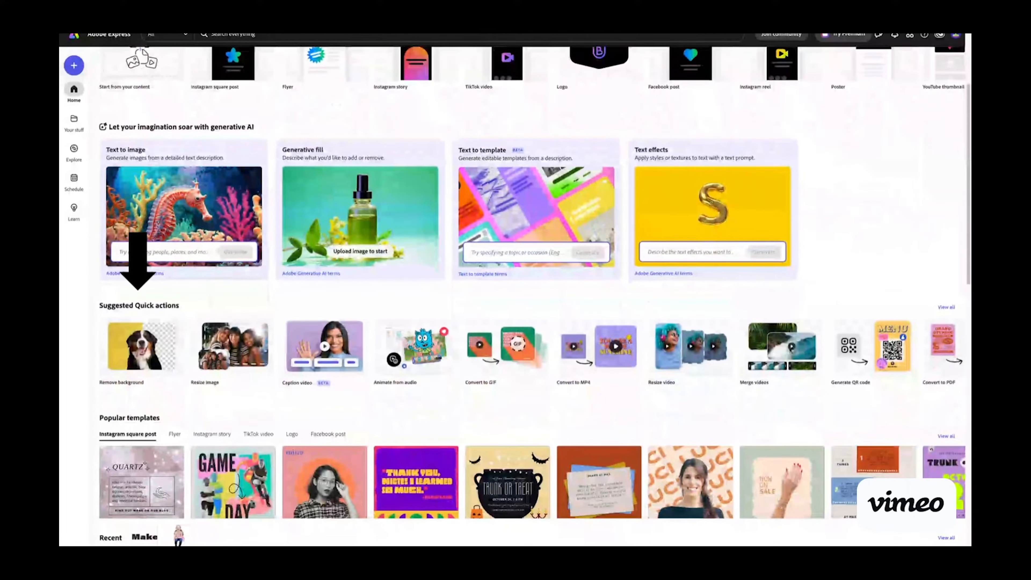
left_click(140, 345)
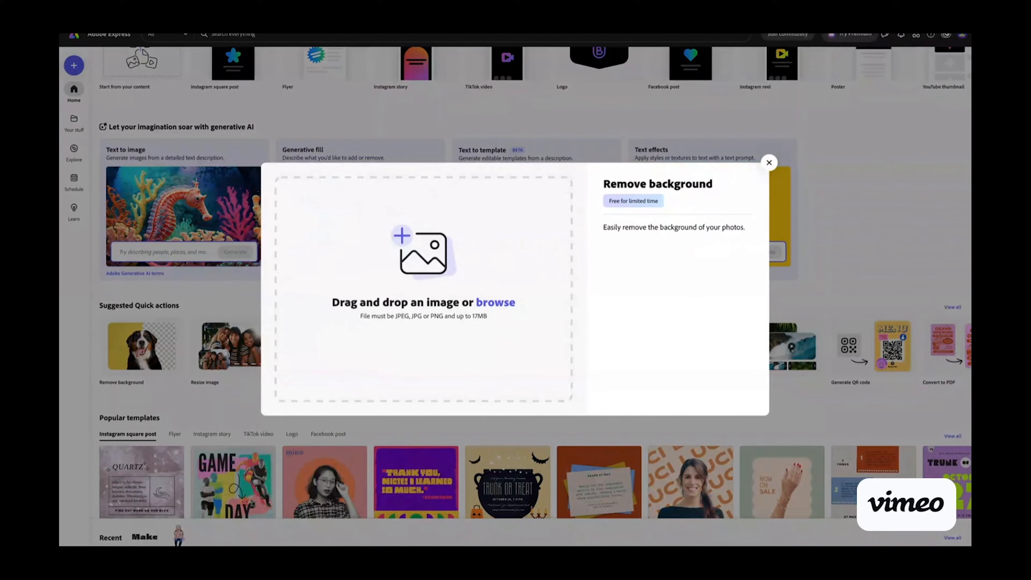
left_click_drag(970, 285, 522, 275)
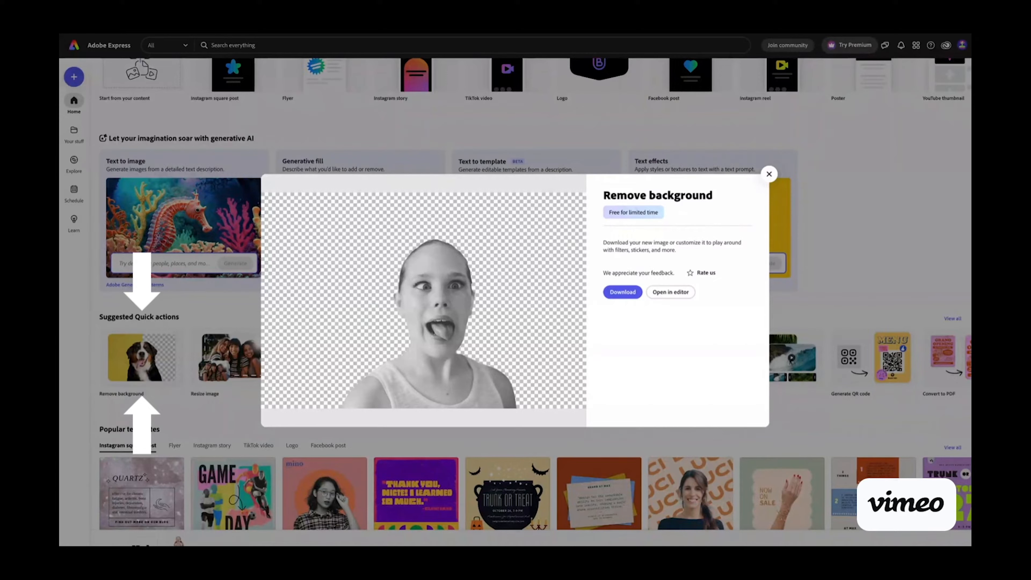
left_click(629, 293)
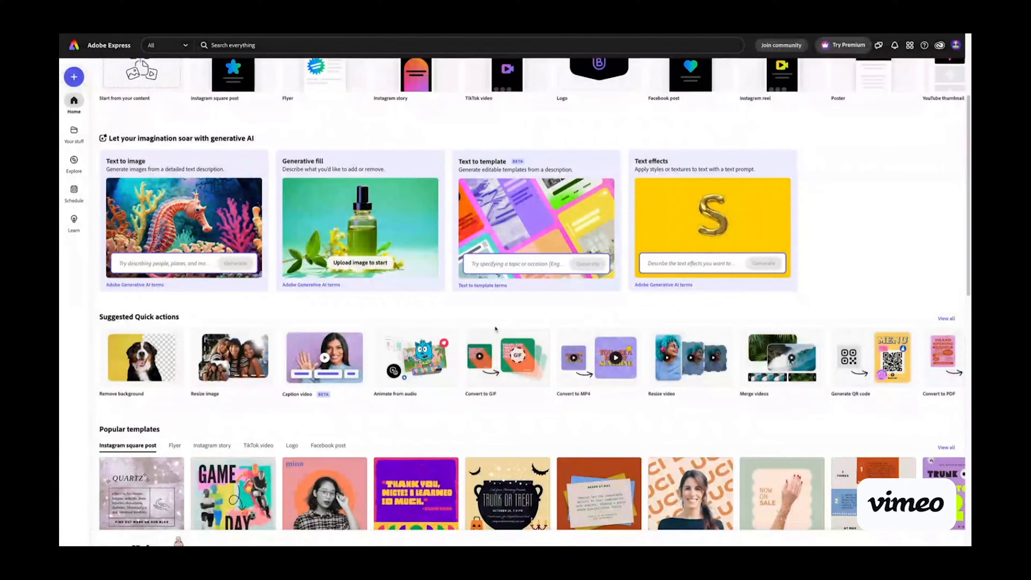
left_click(167, 355)
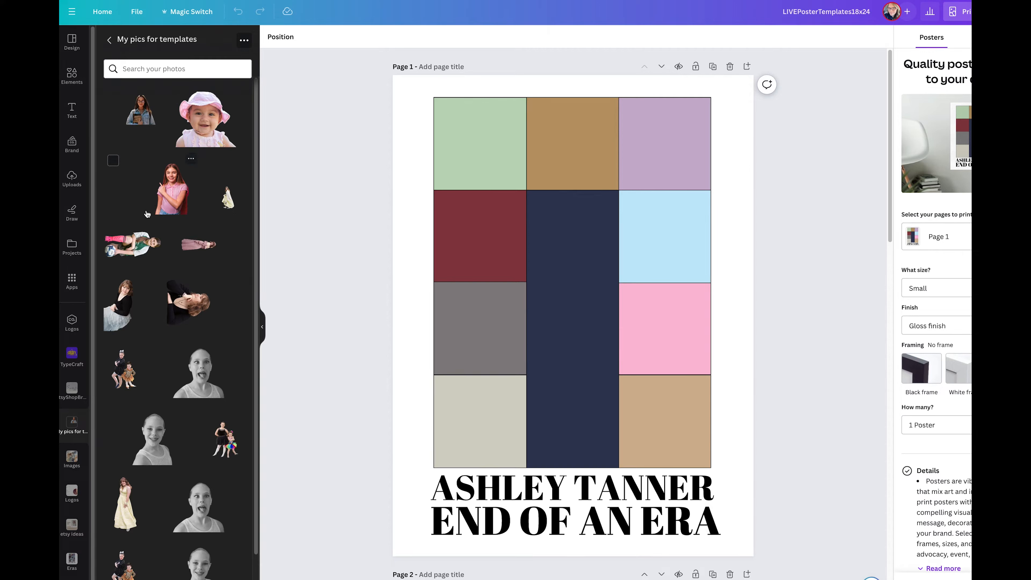
- In the Canva poster, place the sideways cutout in the green square, rotate it upright to -90, and enlarge it to fill the square
left_click_drag(189, 309, 459, 154)
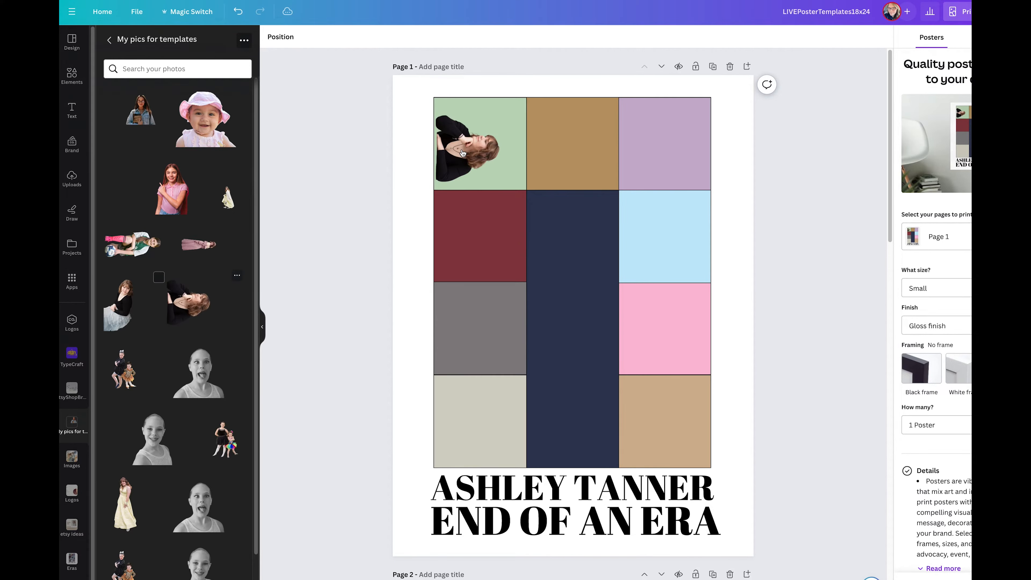
double_click(470, 184)
left_click_drag(480, 212, 542, 142)
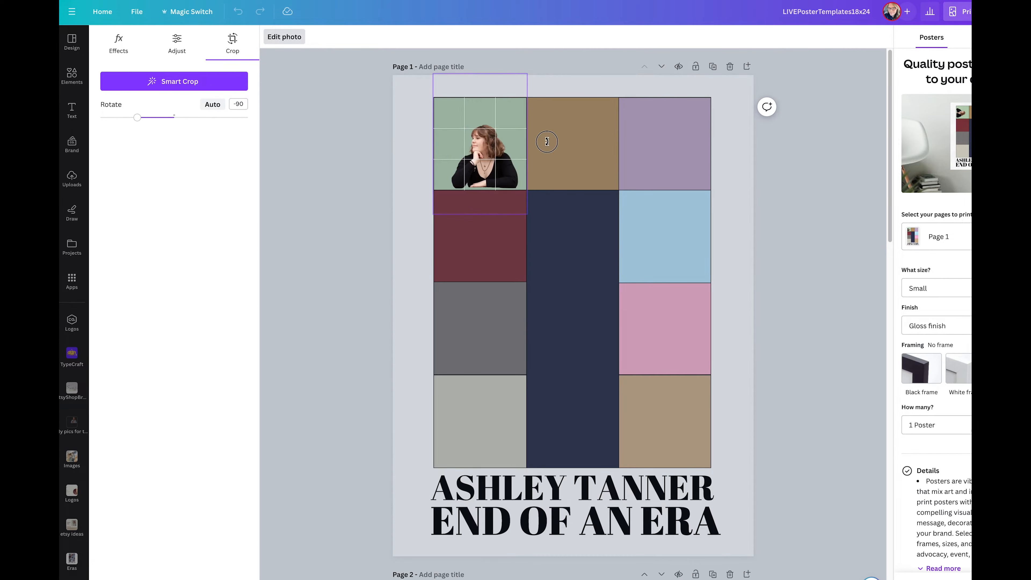
left_click_drag(528, 213, 545, 238)
left_click(422, 281)
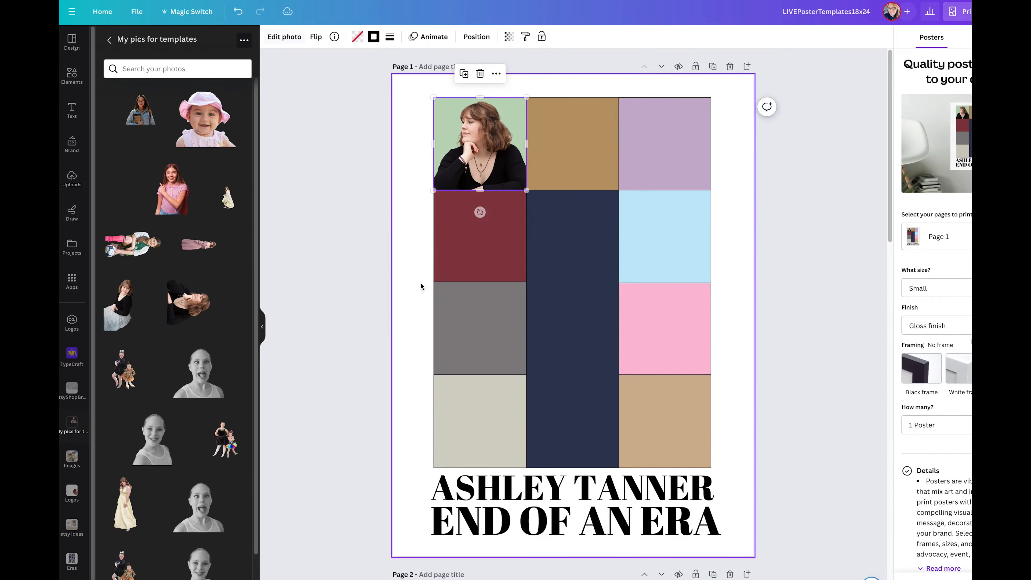
double_click(468, 153)
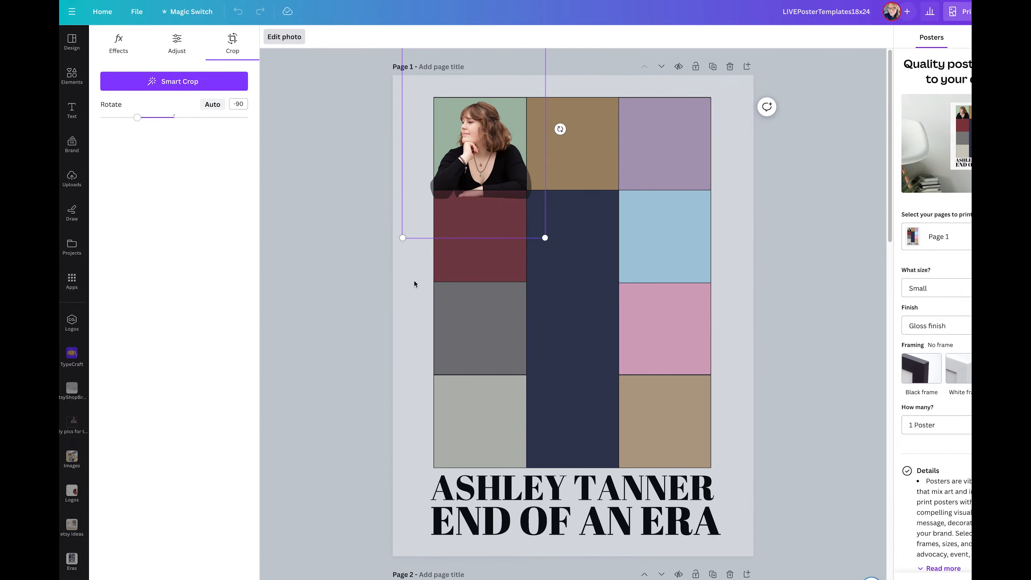
left_click(462, 255)
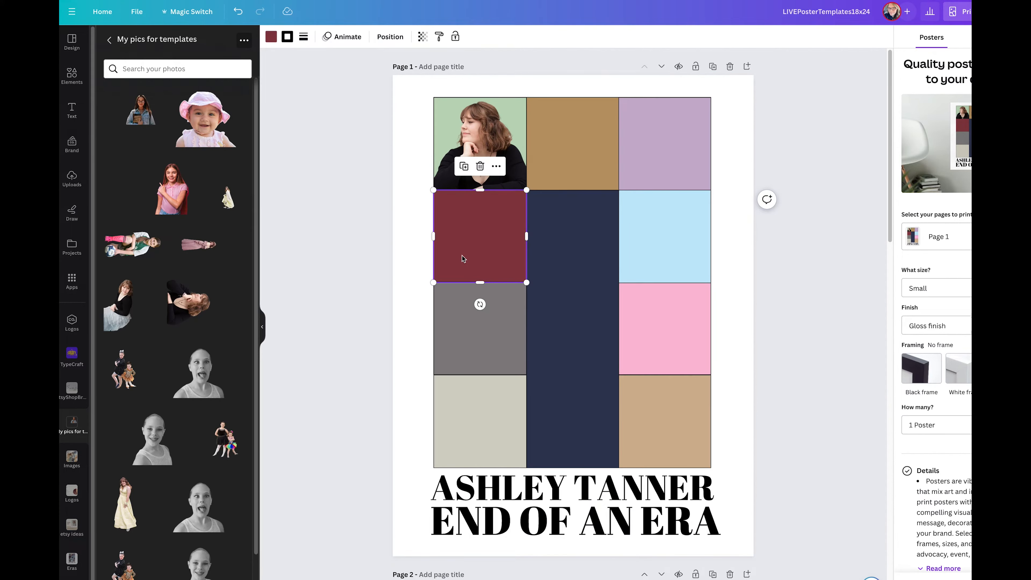
left_click(422, 260)
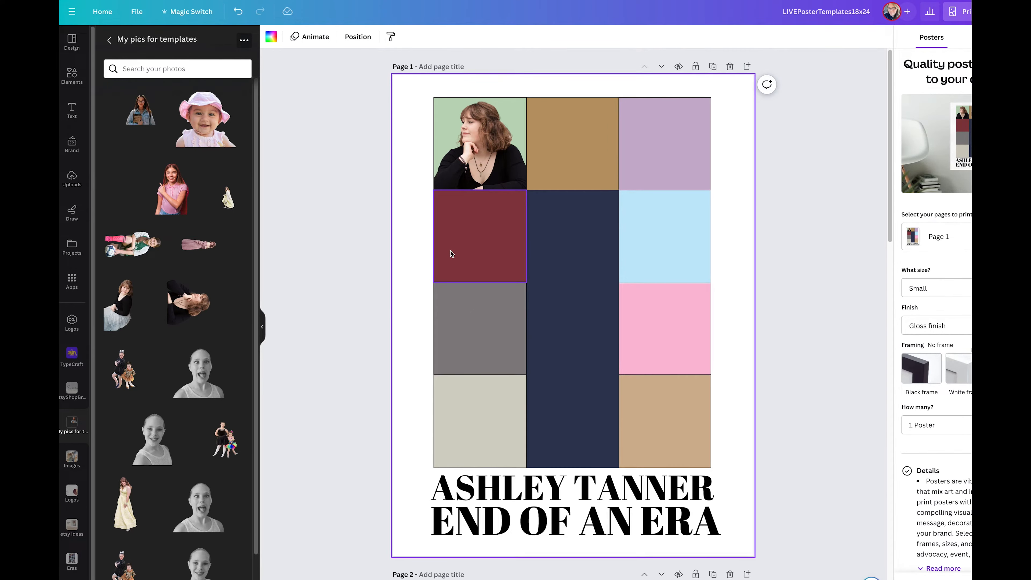
- Place the baby photo in the maroon square and the denim-jacket portrait in the gray square, enlarging the portrait to fill its square
left_click_drag(205, 122, 479, 236)
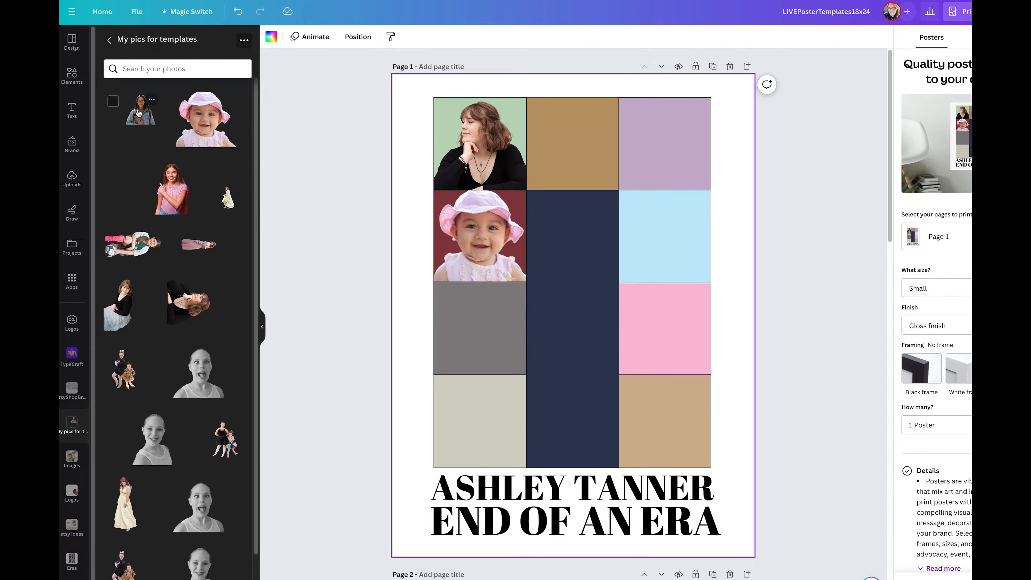
left_click_drag(138, 113, 461, 325)
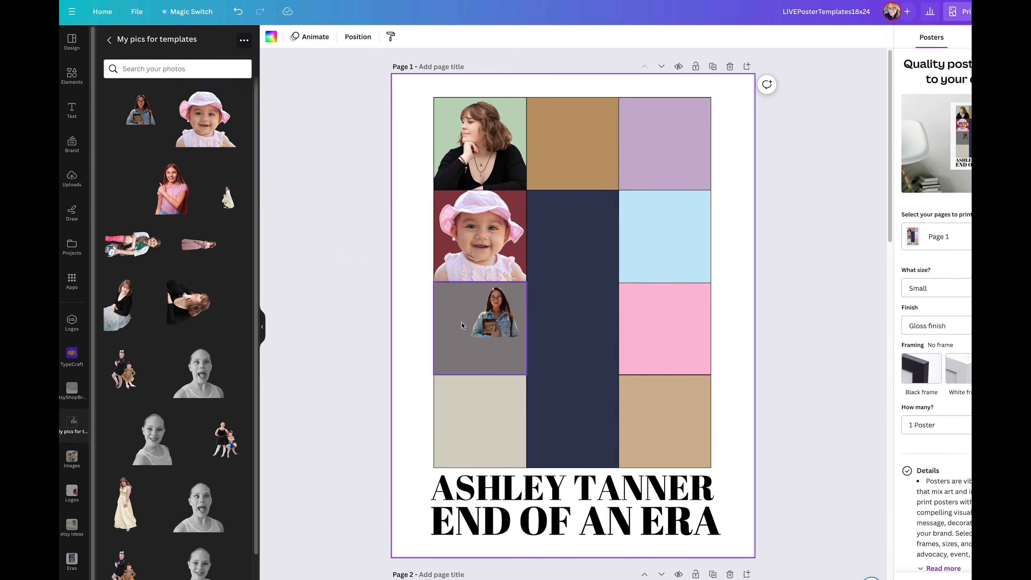
double_click(482, 329)
left_click_drag(434, 375, 360, 422)
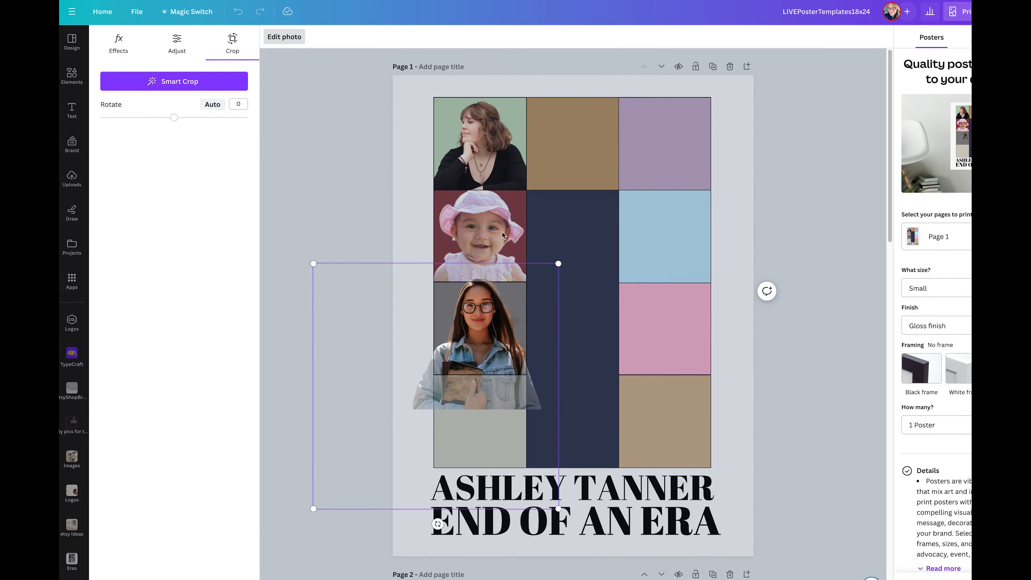
left_click(485, 243)
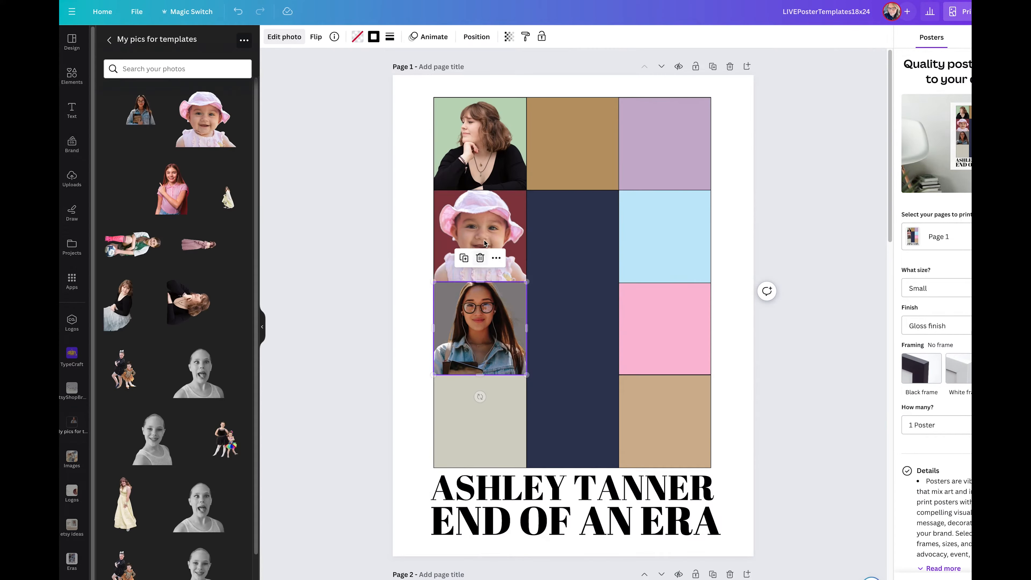
- Add the full-length pink-dress cutout, rotate it upright, enlarge it over the navy column, and crop away its empty area beside the face squares
left_click(207, 247)
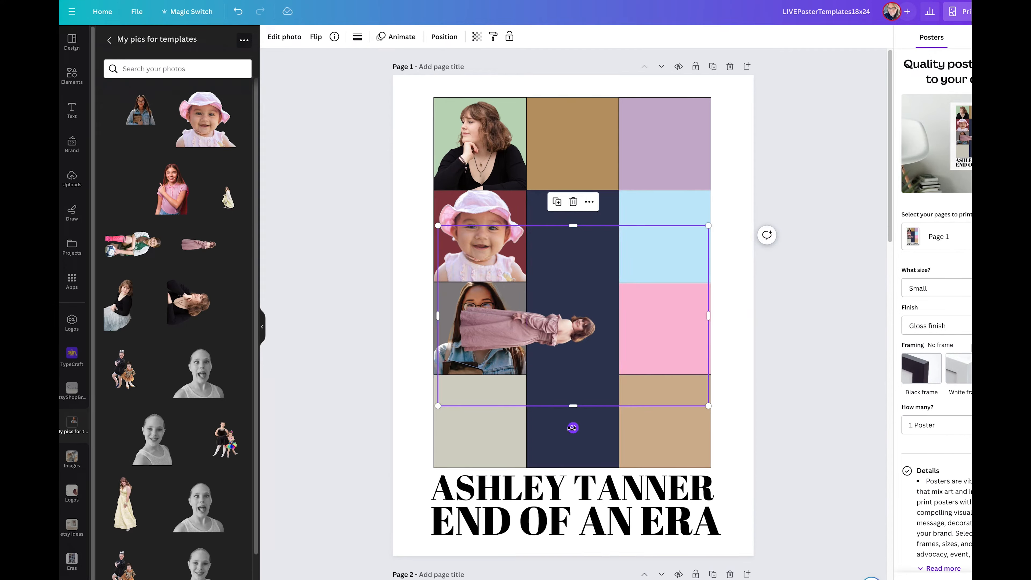
left_click_drag(572, 427, 646, 316)
left_click_drag(677, 188, 834, 4)
left_click_drag(665, 323, 584, 408)
mouse_move(559, 533)
left_mouse_down()
mouse_move(567, 507)
mouse_move(525, 515)
mouse_move(541, 528)
left_mouse_up()
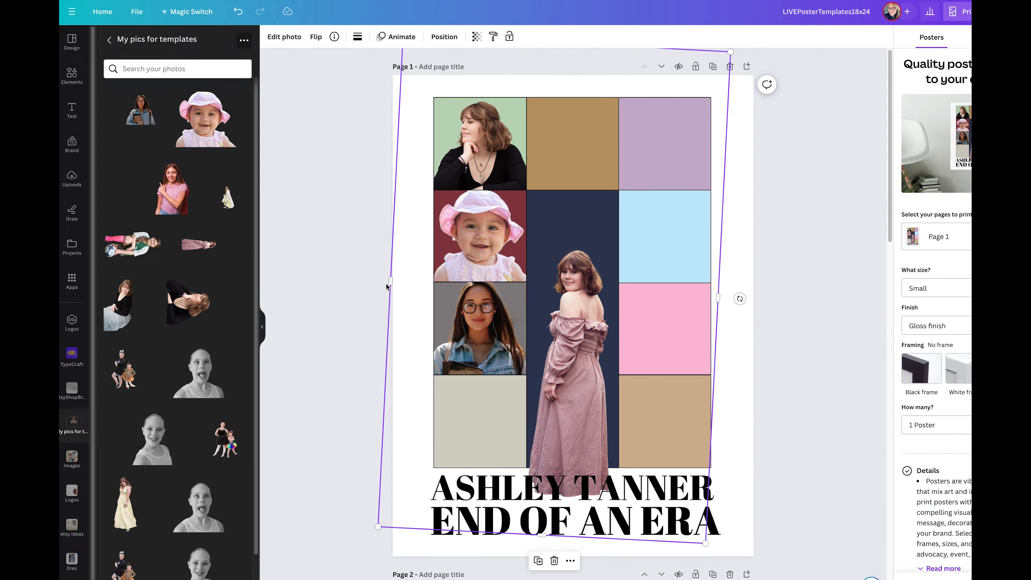
left_click_drag(388, 284, 532, 289)
- Apply a custom Duotone effect to the photo in the green square, with highlights sampled from the green background (#BED7BA)
left_click(498, 159)
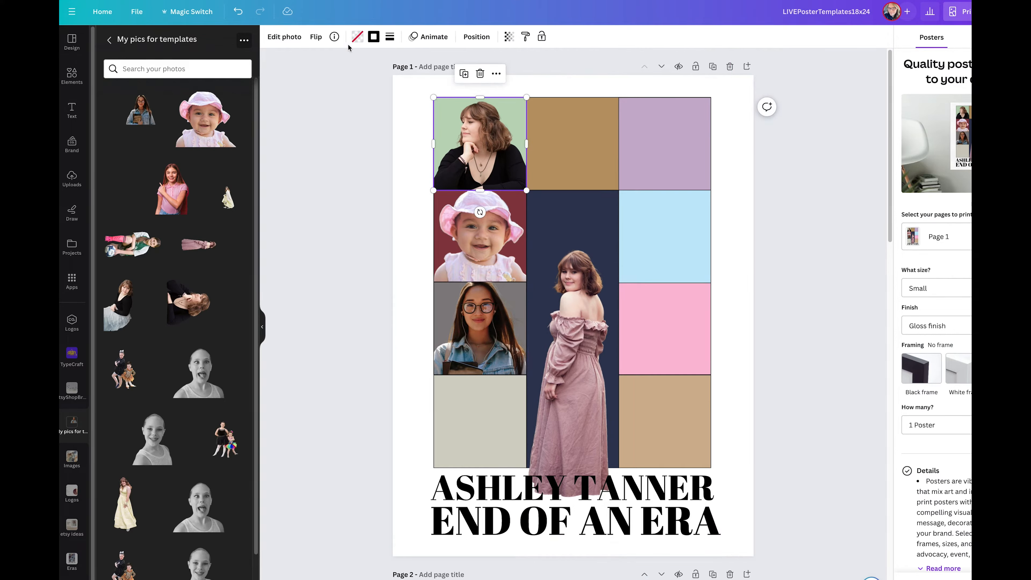
left_click(284, 37)
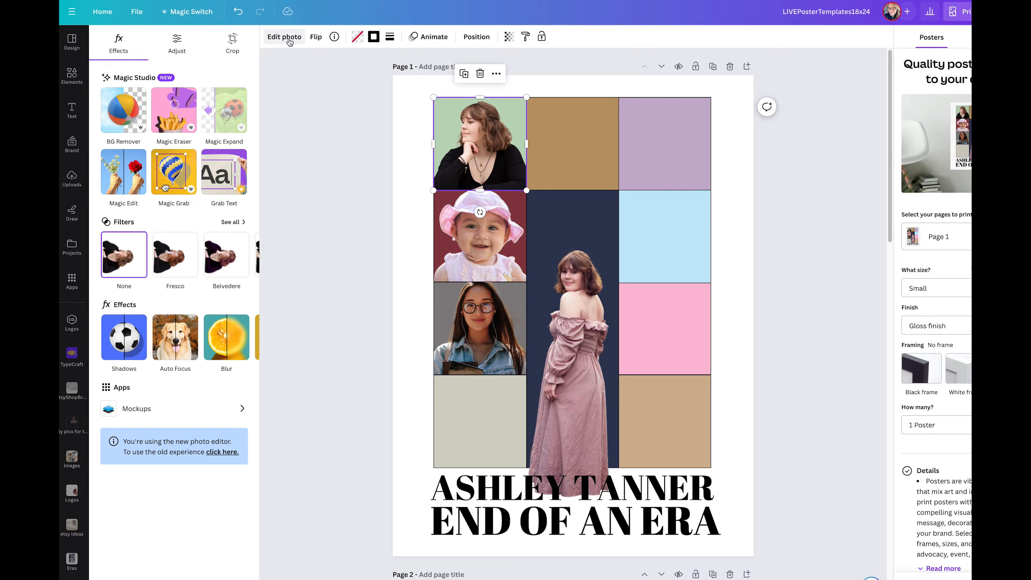
left_click(244, 336)
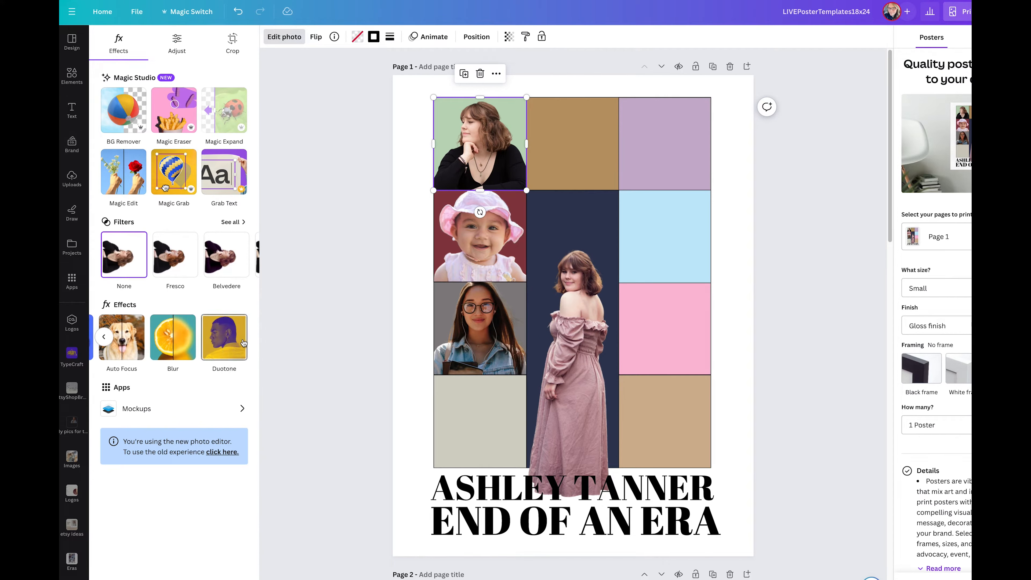
left_click(229, 347)
left_click(113, 144)
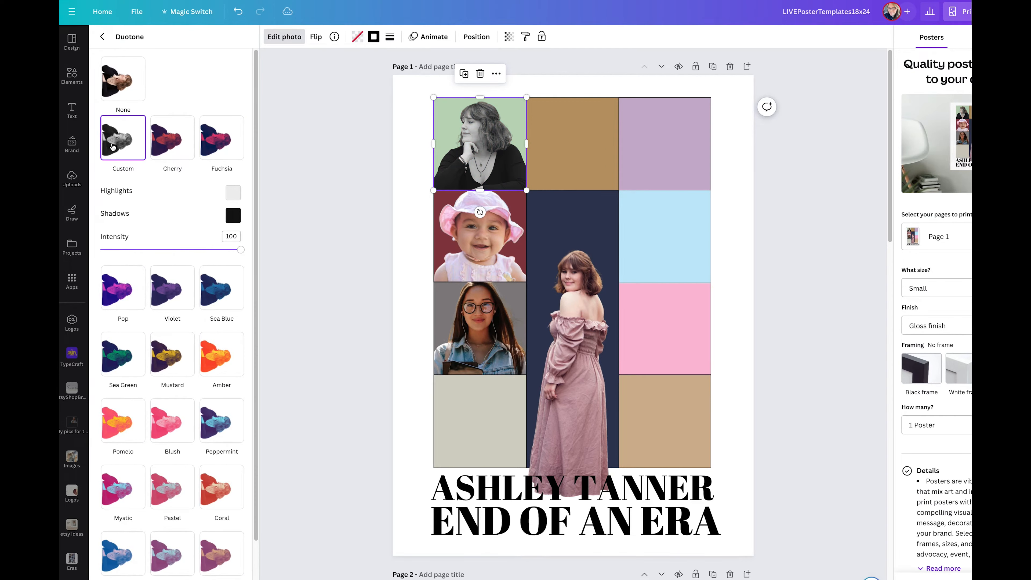
left_click(233, 192)
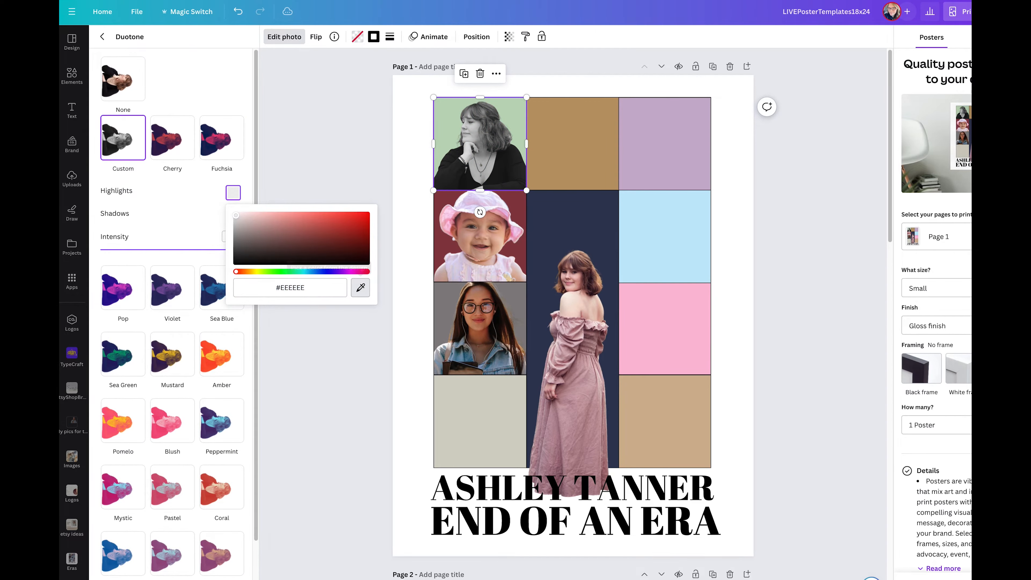
left_click(361, 286)
left_click(444, 126)
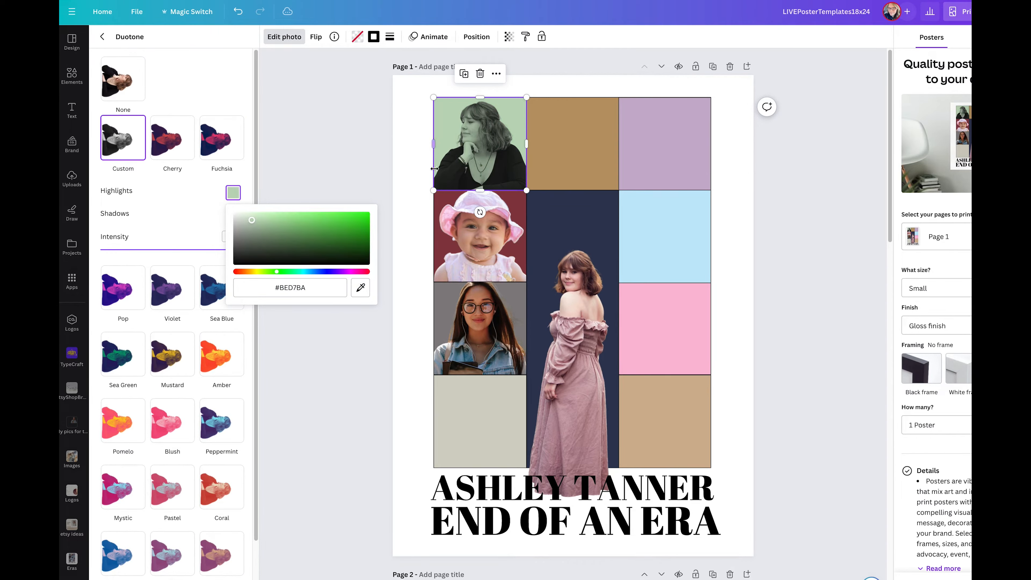
- Apply a custom Duotone effect to the baby photo, with highlights sampled from its maroon background
left_click(466, 261)
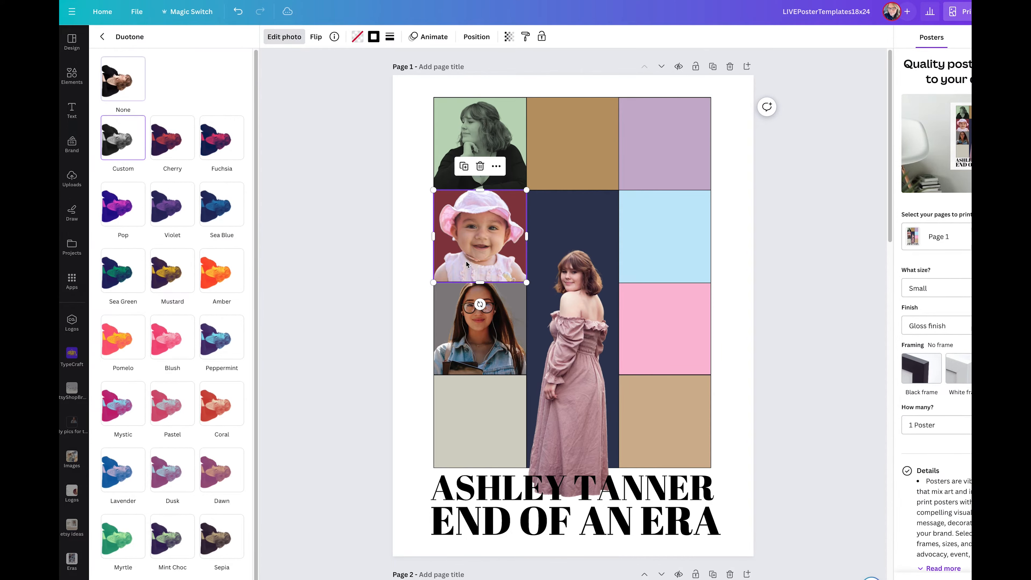
left_click(132, 152)
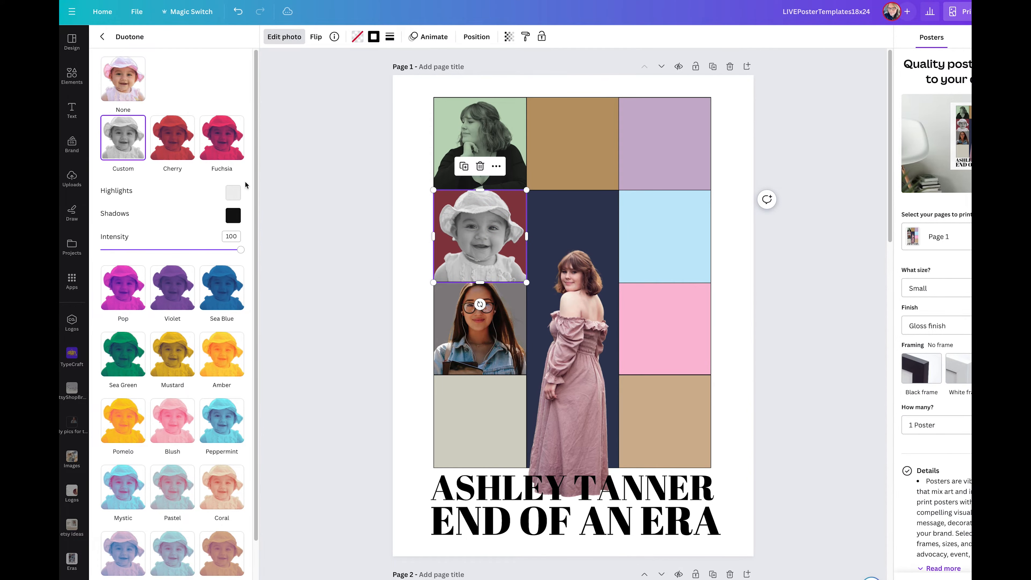
left_click(233, 192)
left_click(356, 286)
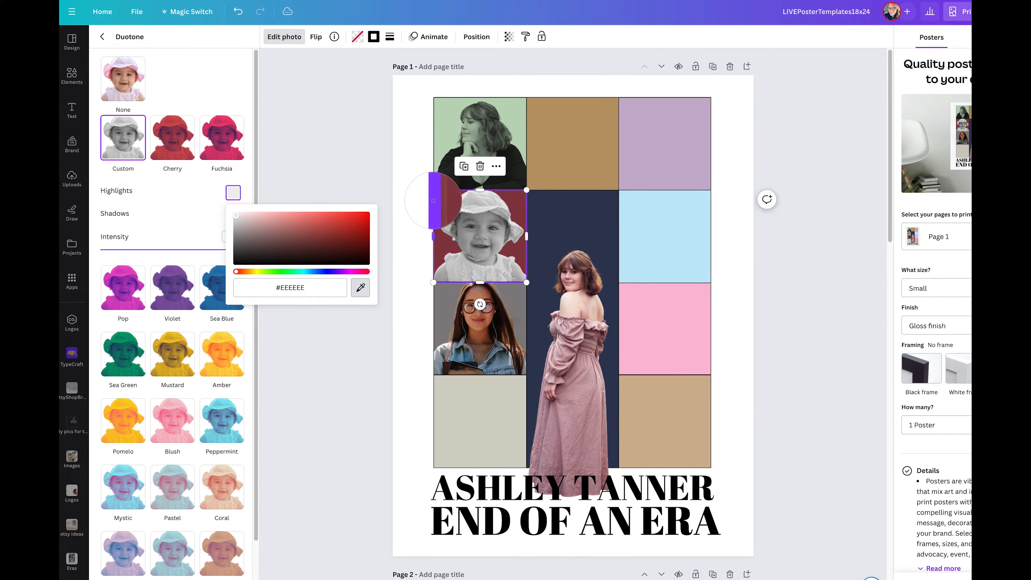
left_click(434, 200)
left_click(360, 287)
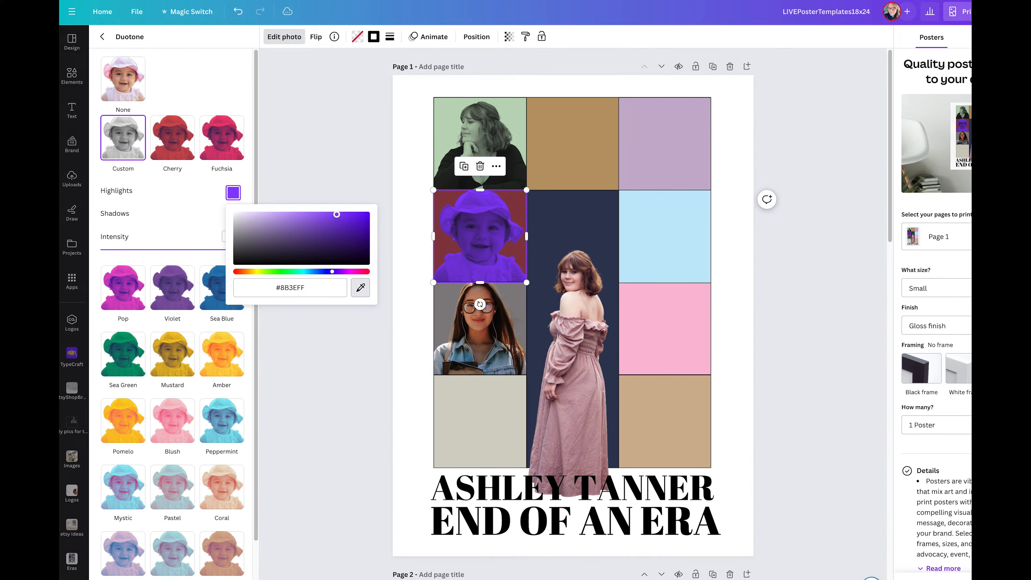
left_click(443, 209)
- Apply a custom Duotone effect to the denim-jacket portrait, with highlights sampled from its gray background
left_click(475, 321)
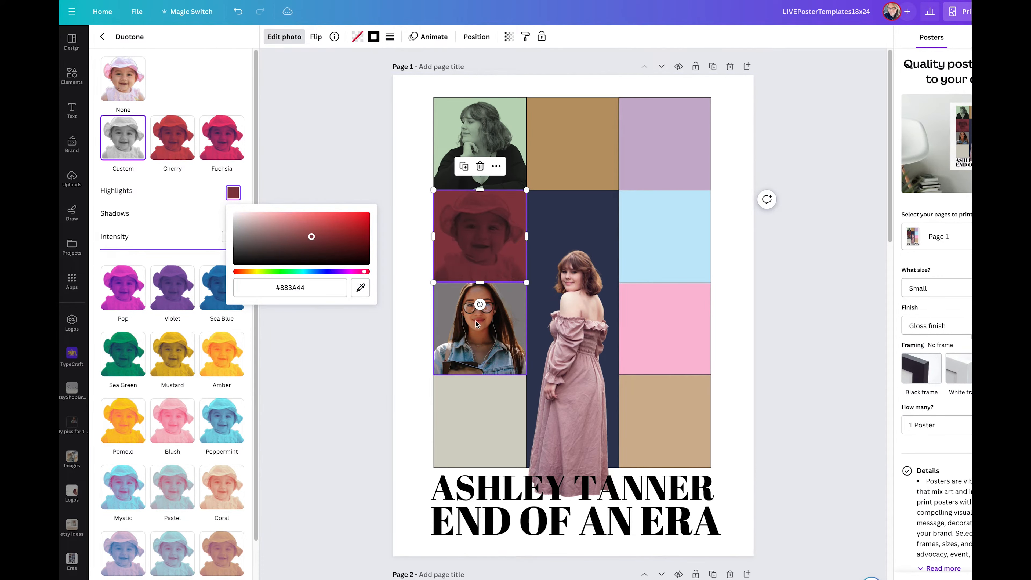
left_click(130, 148)
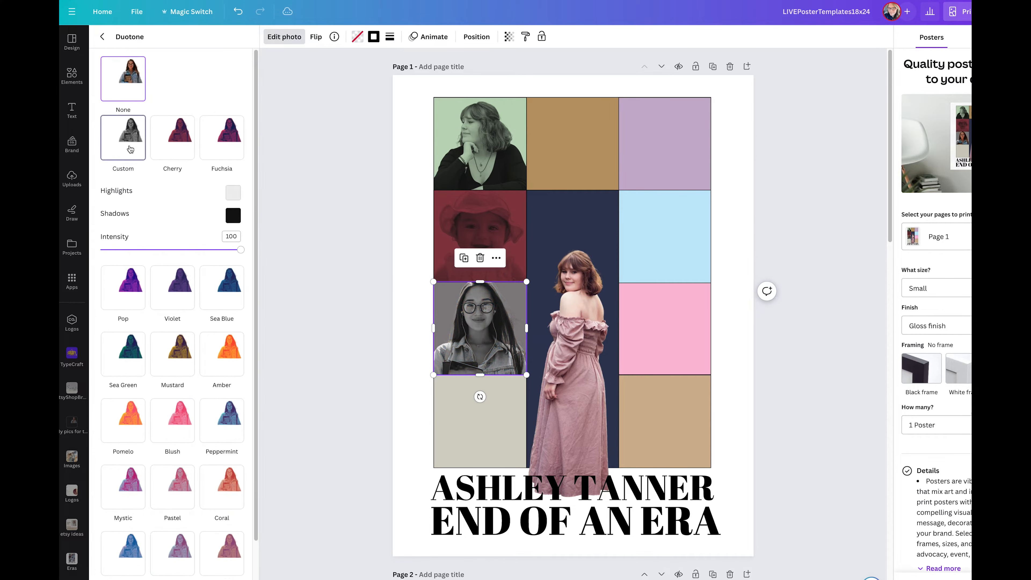
left_click(233, 192)
left_click(360, 287)
left_click(458, 300)
- Apply a custom Duotone effect to the full-length figure, with white highlights and shadows sampled from the navy column
left_click(575, 330)
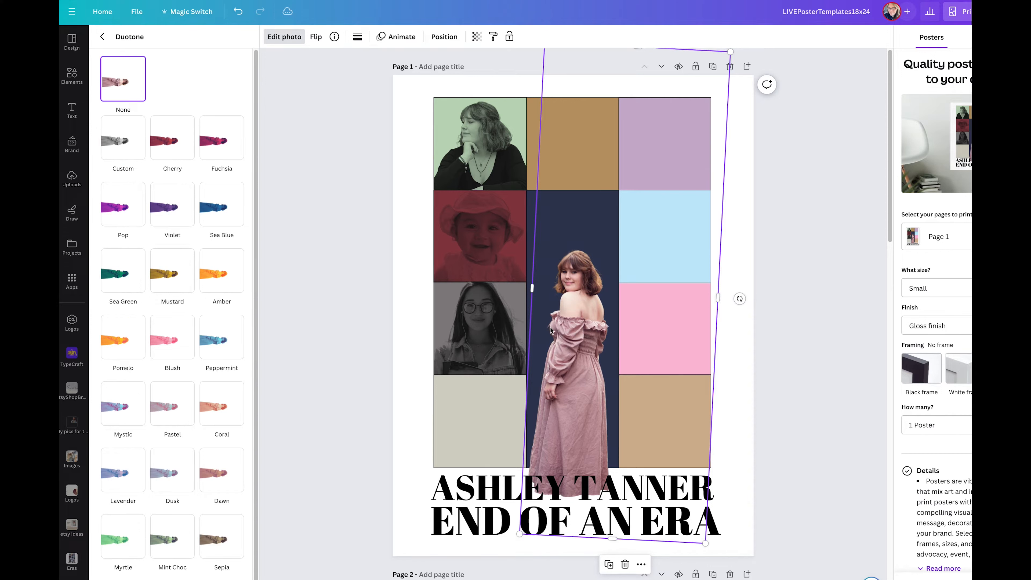
left_click(114, 148)
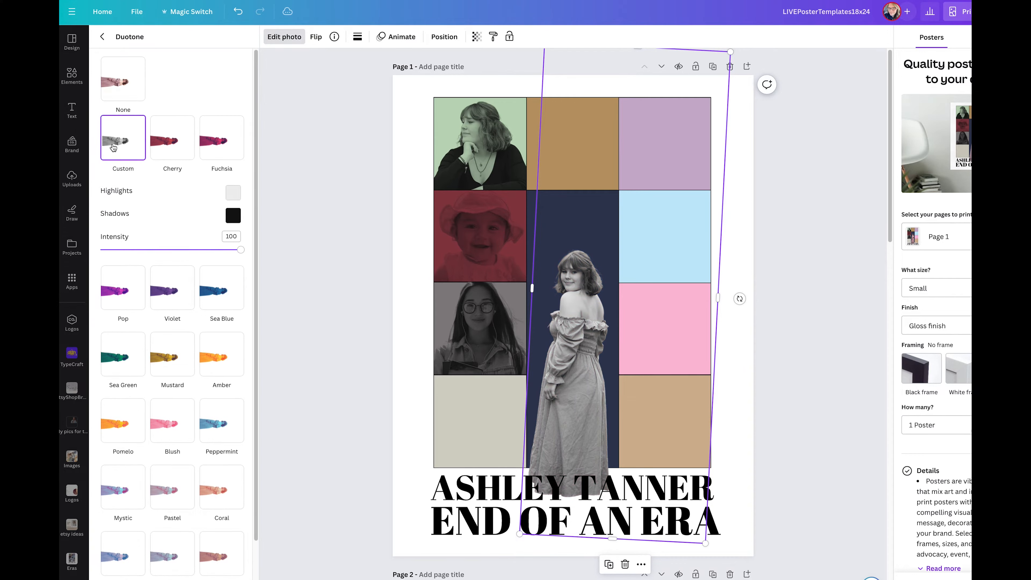
left_click(231, 197)
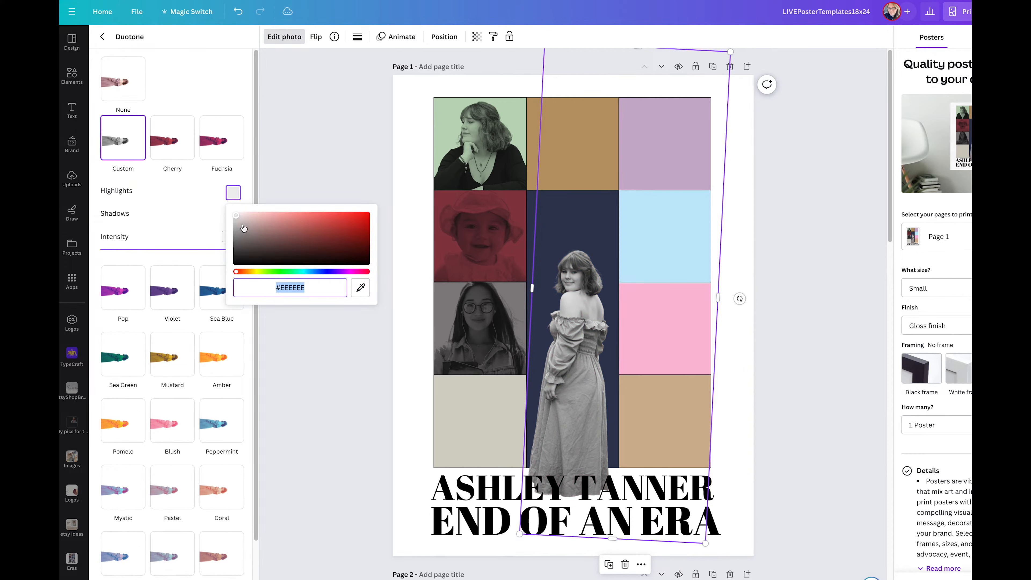
left_click(230, 211)
left_click(231, 215)
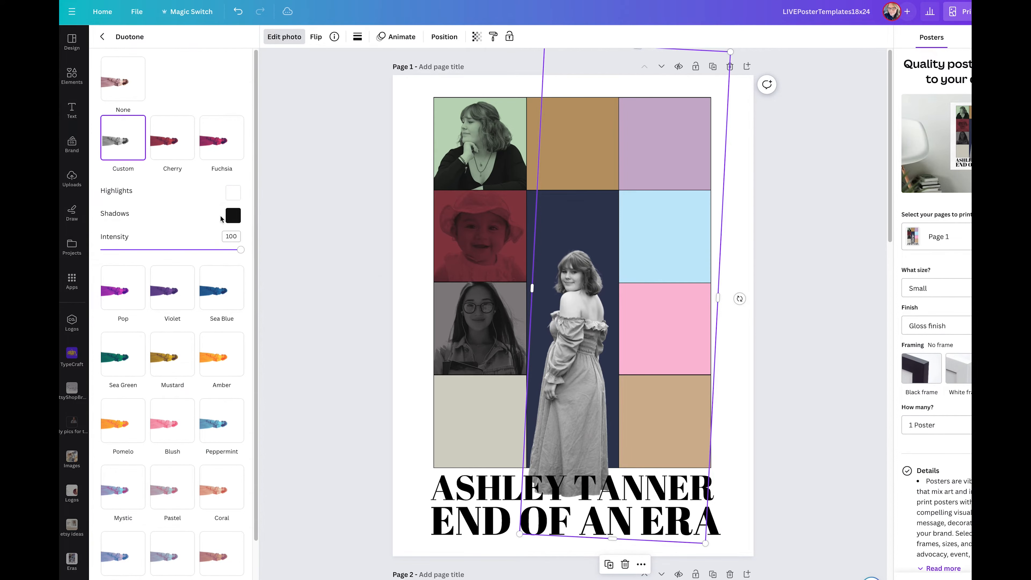
left_click(230, 216)
left_click(360, 310)
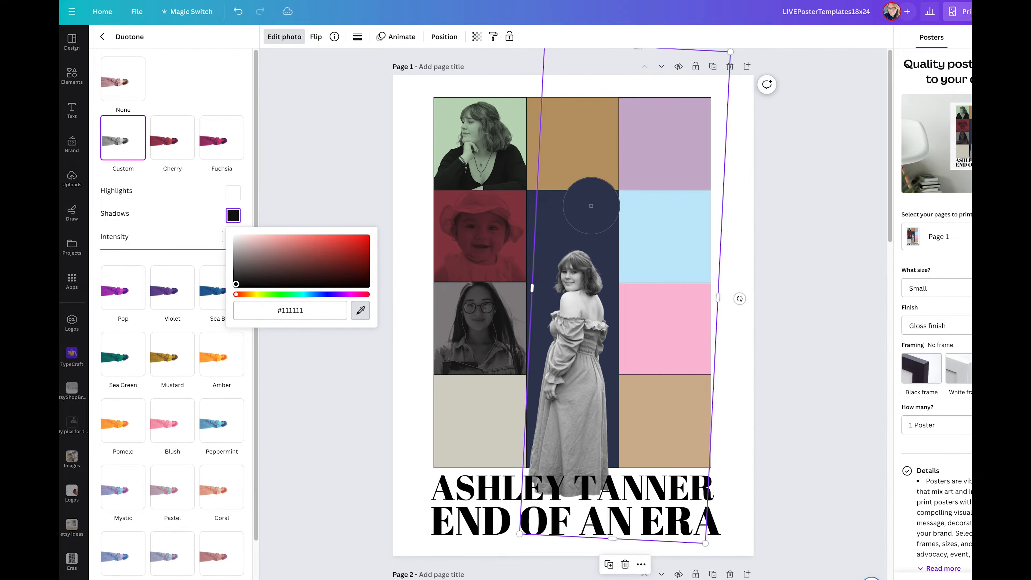
left_click(592, 209)
- Try adjusting the full-length figure with contrast 54, shadows -59, blacks 51, sharpness 17 and a little more clarity
left_click(102, 36)
left_click(175, 46)
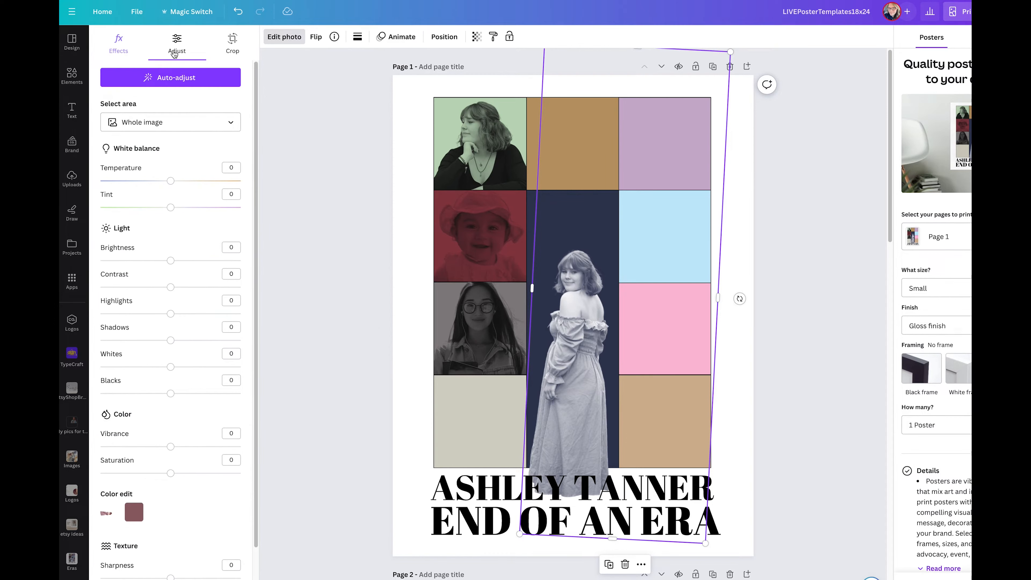
left_click_drag(190, 287, 209, 287)
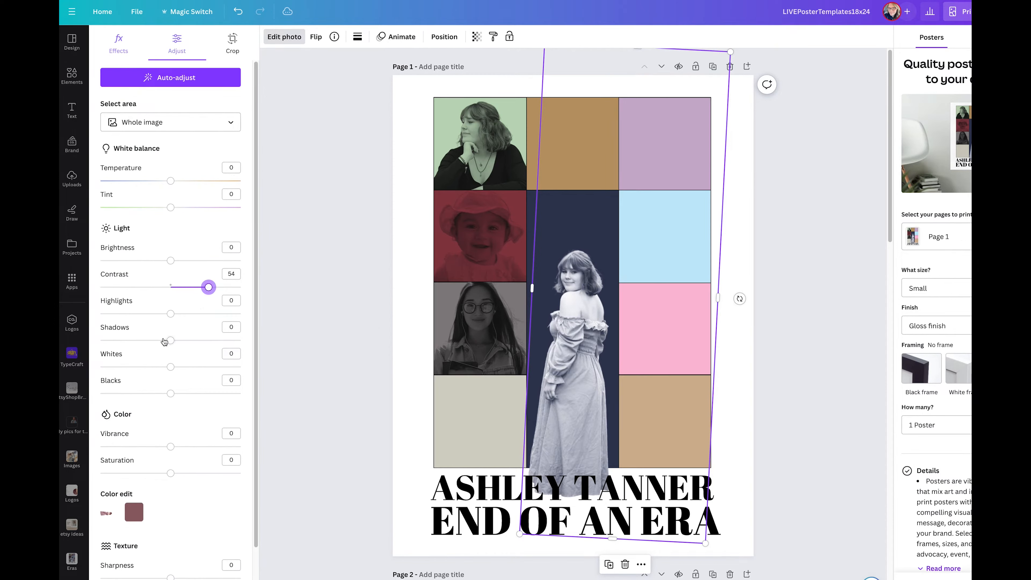
left_click(129, 340)
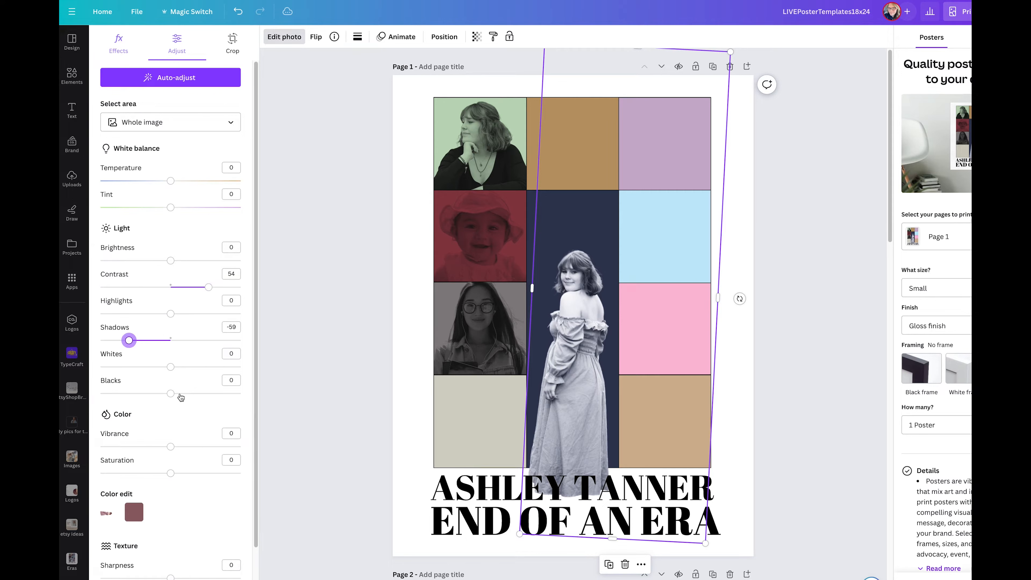
left_click_drag(194, 393, 207, 396)
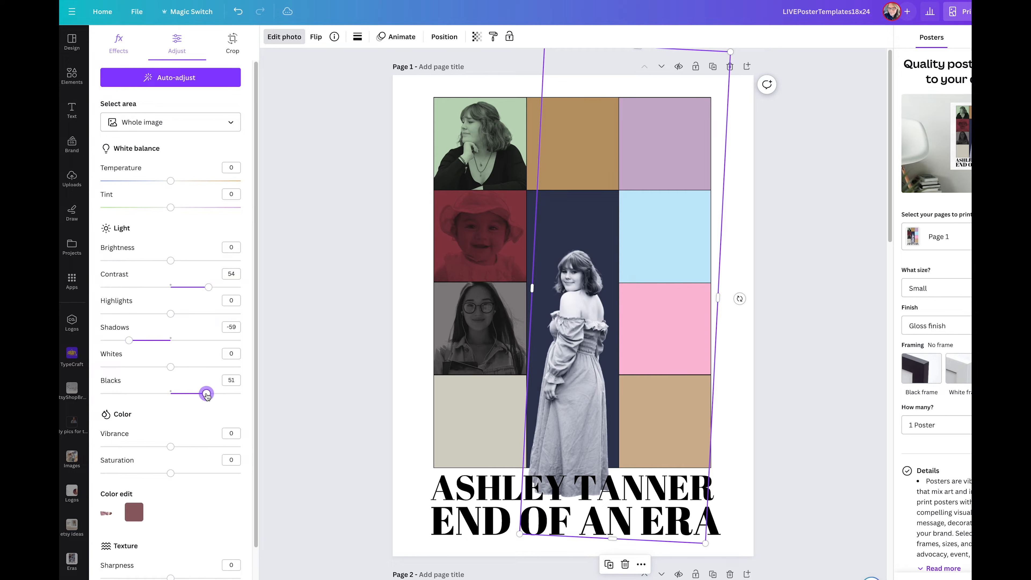
scroll(178, 430, "down", 2)
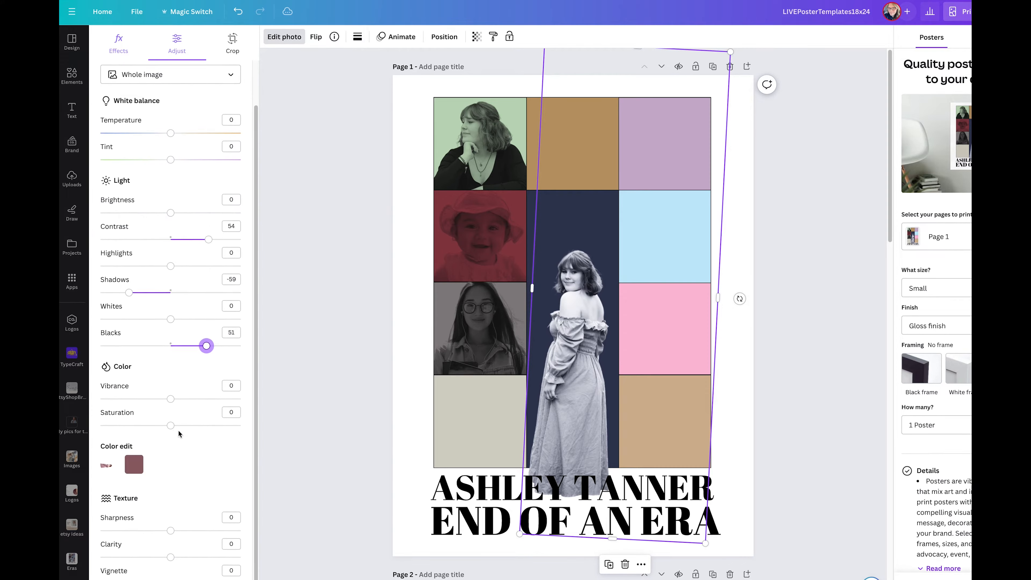
left_click(182, 529)
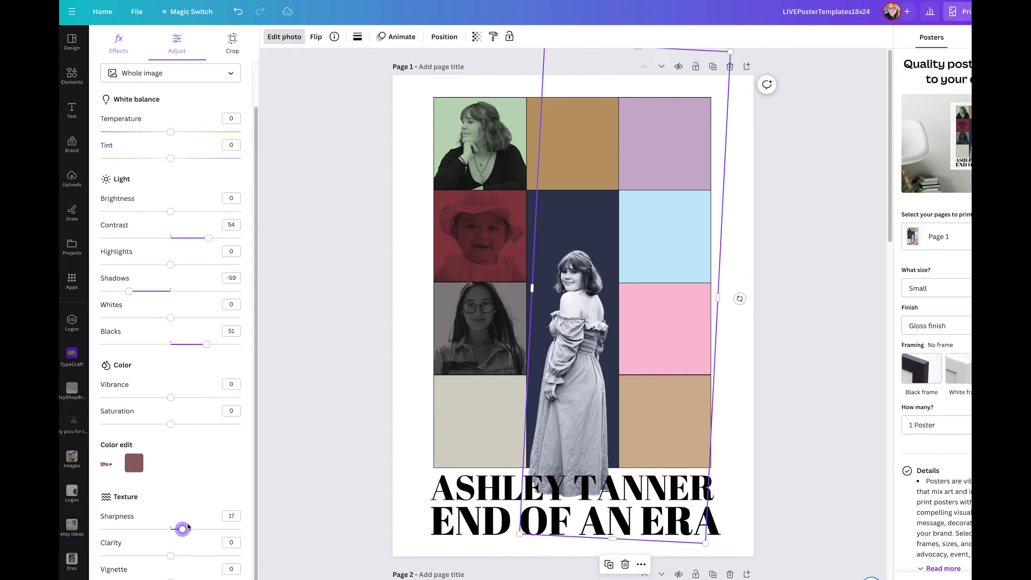
left_click(183, 555)
- Straighten and enlarge the full-length figure, and crop it to end at the lower edge of the navy column
left_click_drag(740, 297, 750, 296)
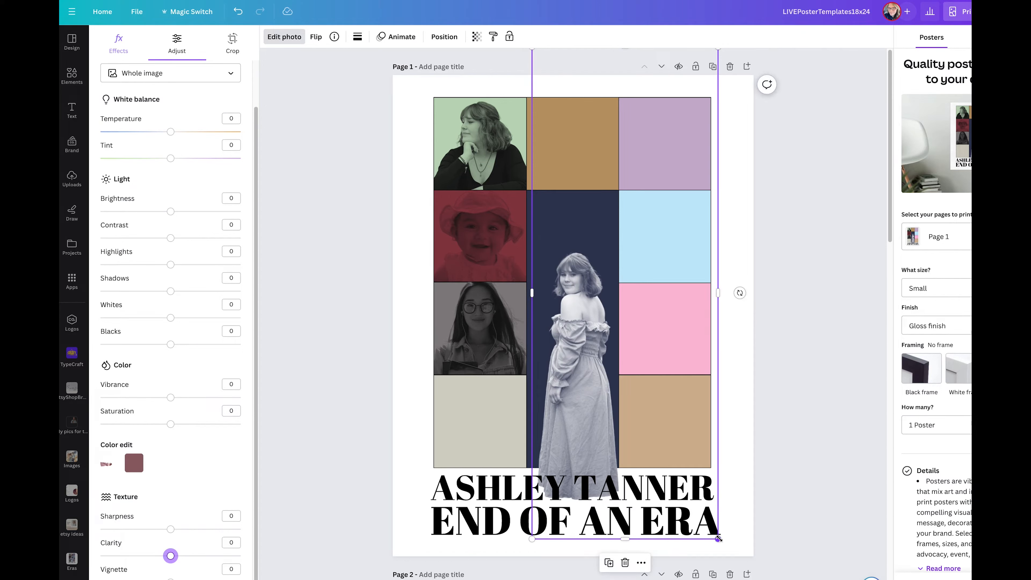
left_click_drag(718, 539, 733, 577)
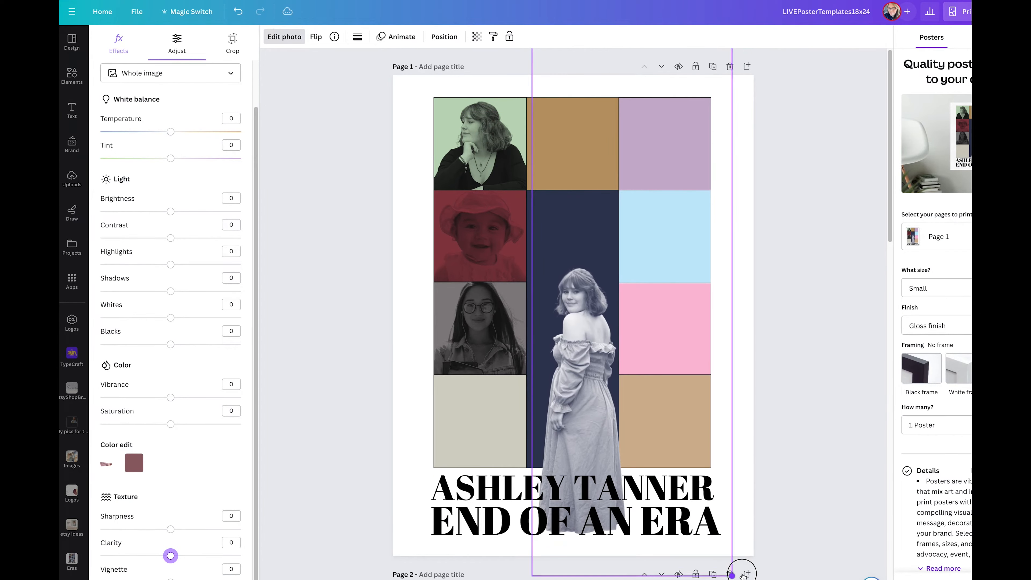
left_click_drag(632, 576, 631, 466)
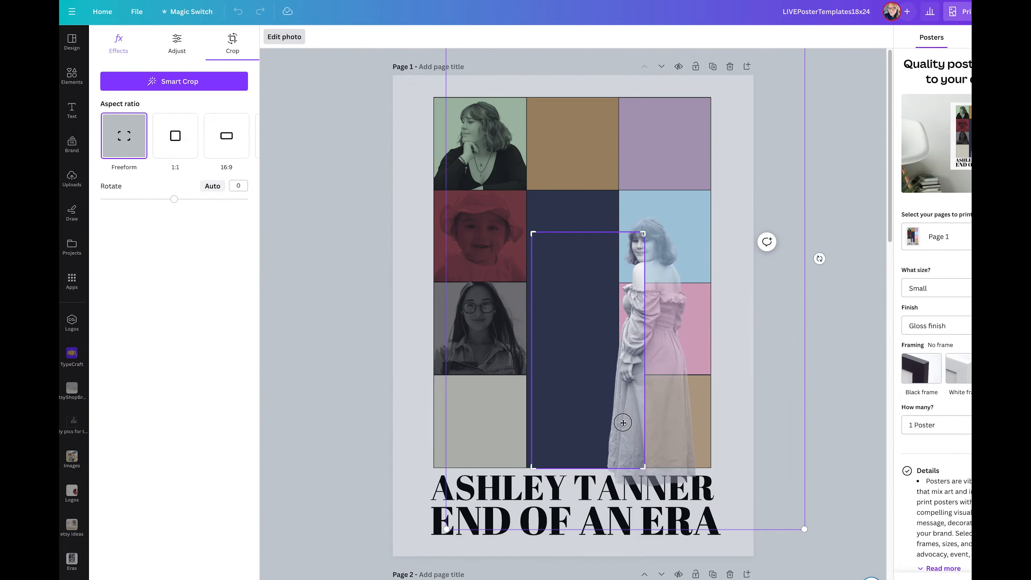
left_click_drag(622, 421, 583, 446)
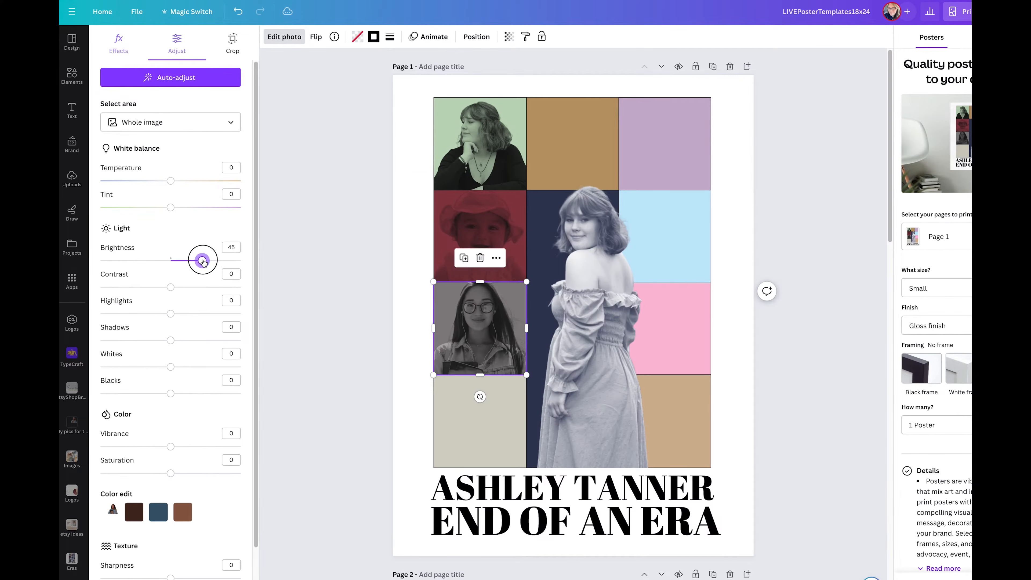
- Brighten the denim-jacket portrait to 60 and the baby photo to 47
left_click_drag(203, 259, 212, 260)
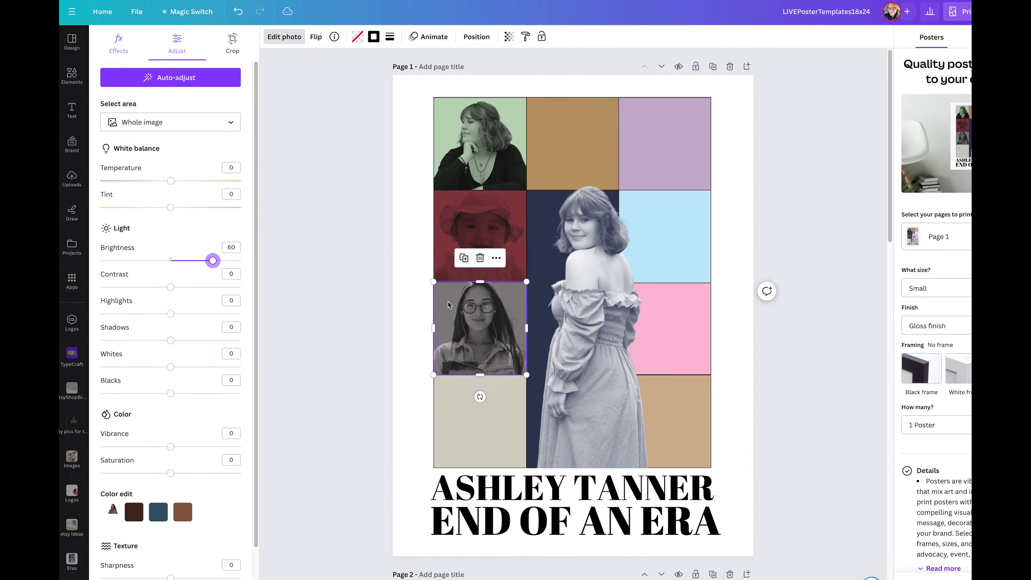
left_click(479, 228)
left_click_drag(170, 260, 202, 262)
- Adjust the photo in the green square to brightness 45, contrast 25 and shadows -52, and raise its blacks
left_click(470, 140)
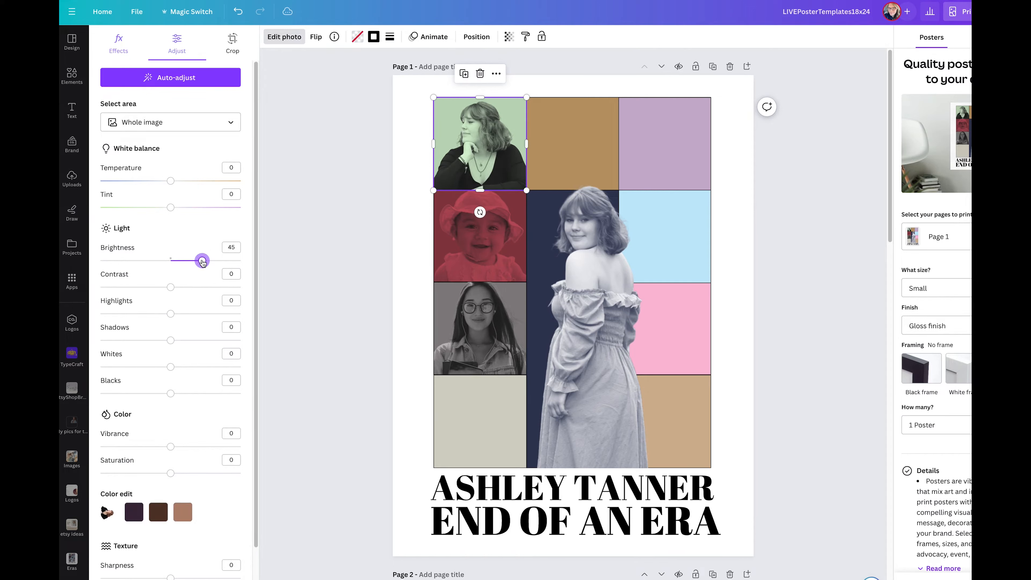
left_click(134, 340)
left_click(188, 287)
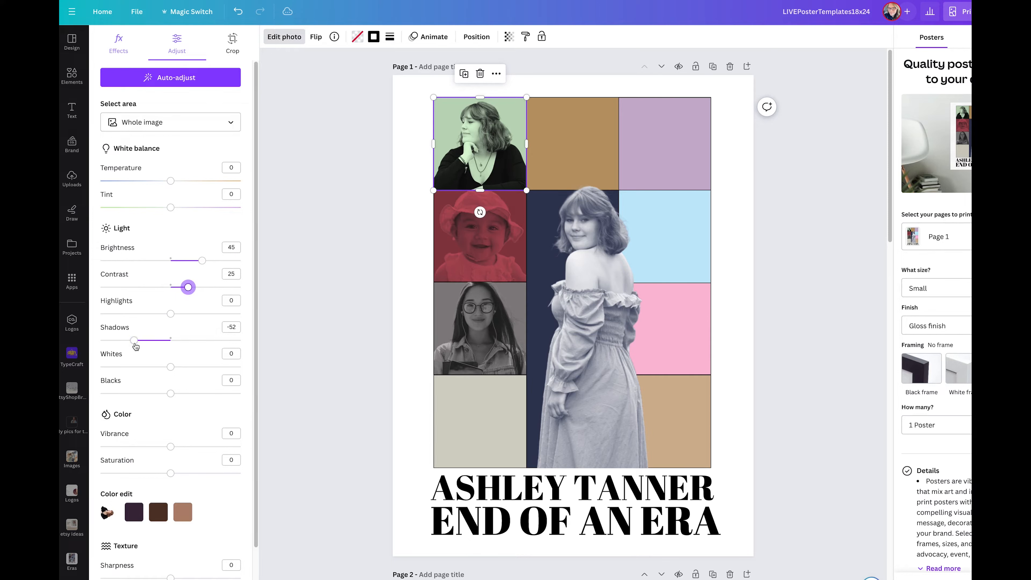
left_click_drag(194, 396, 201, 394)
- Adjust the baby photo to brightness 62, contrast 26 and blacks 33, and raise its shadows
left_click(451, 265)
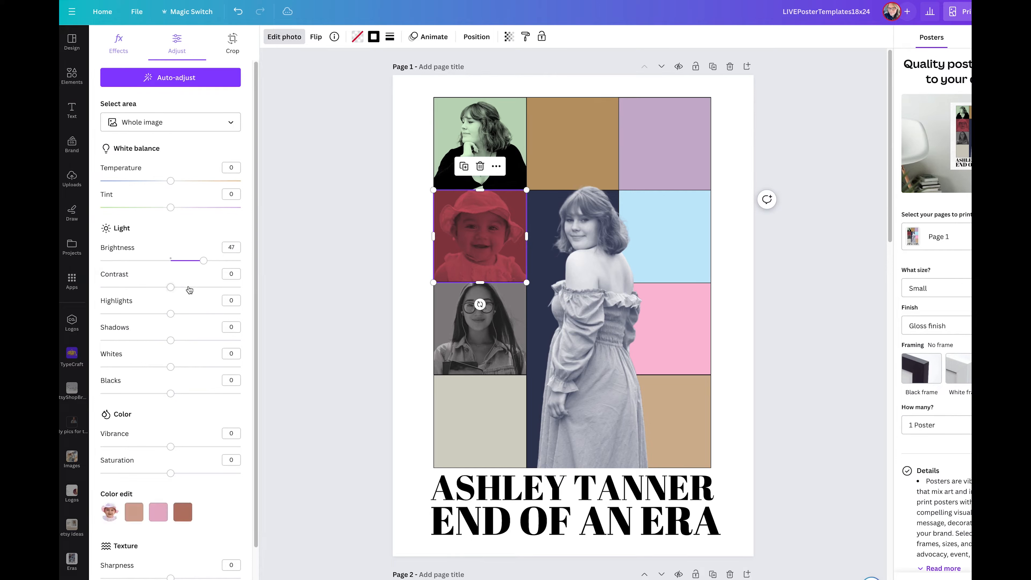
left_click(194, 393)
scroll(194, 393, "down", 2)
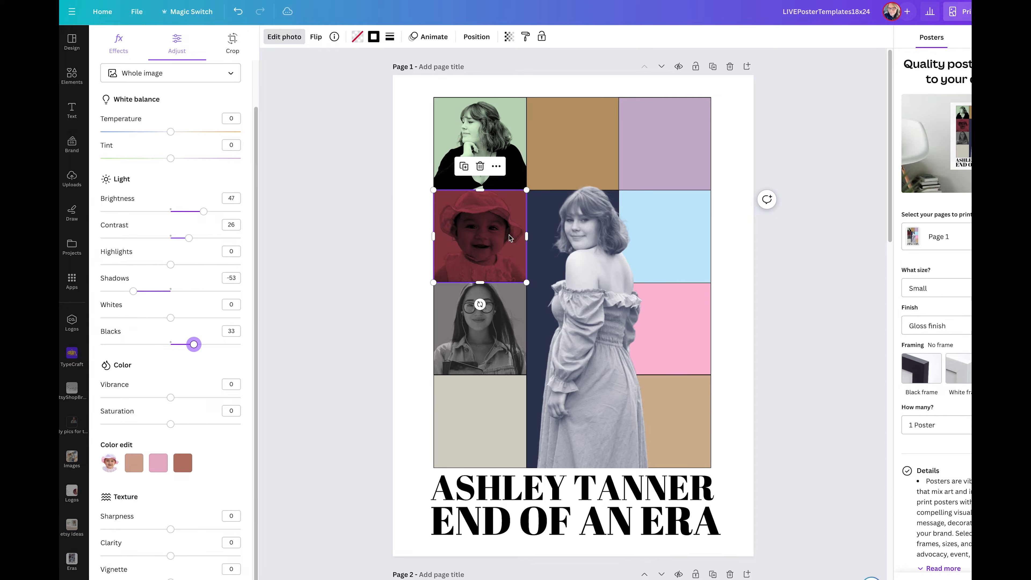
left_click_drag(203, 212, 214, 211)
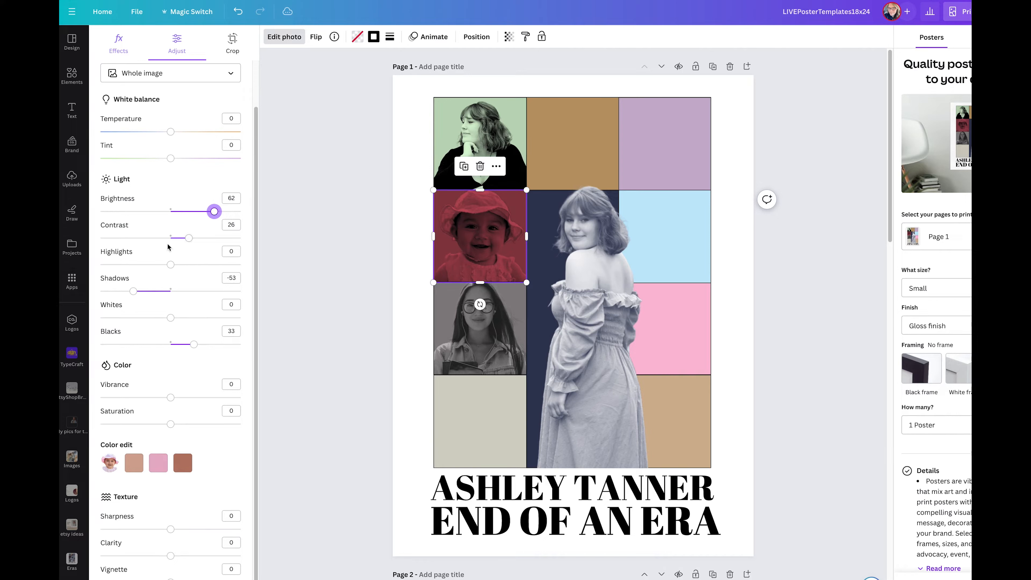
left_click_drag(151, 292, 184, 290)
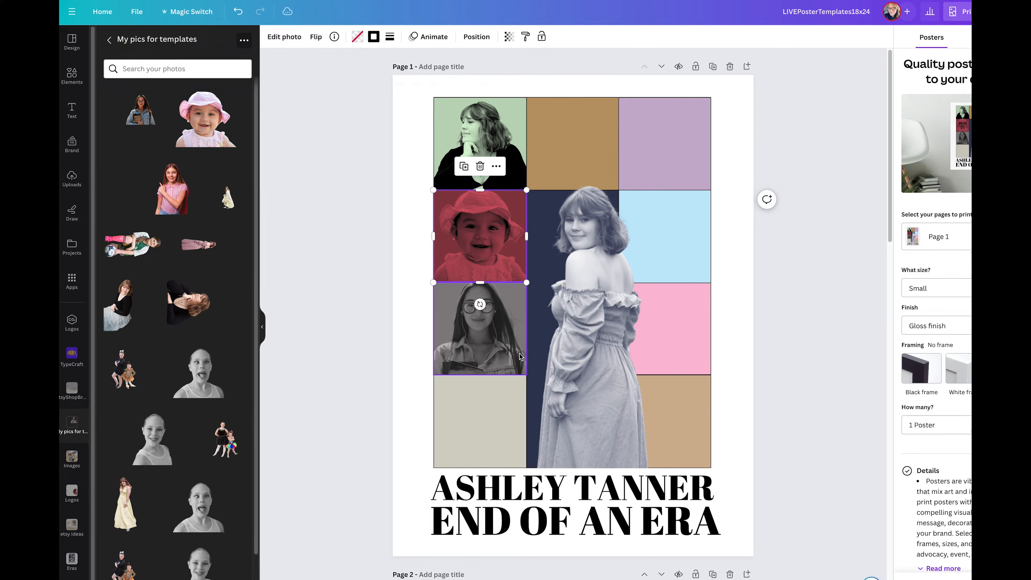
- Open the END OF AN ERA line and the name line above it for text editing
scroll(496, 412, "down", 1)
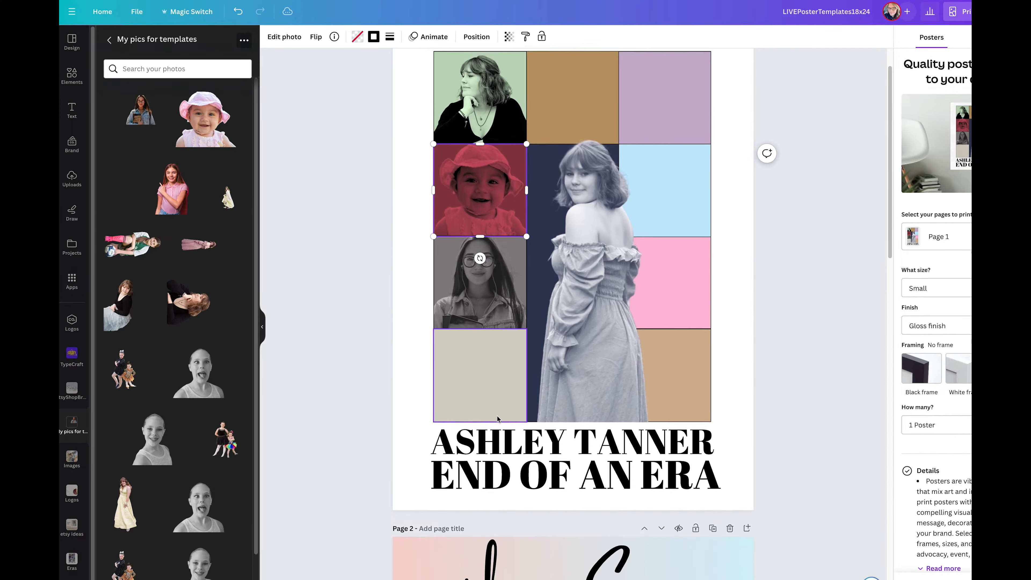
left_click(522, 486)
left_click(522, 486)
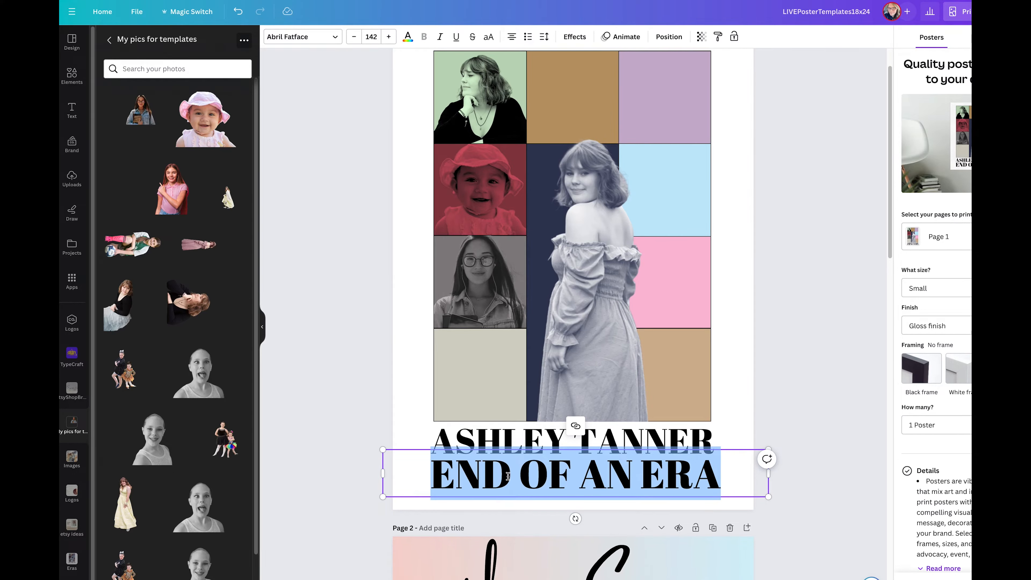
left_click(508, 448)
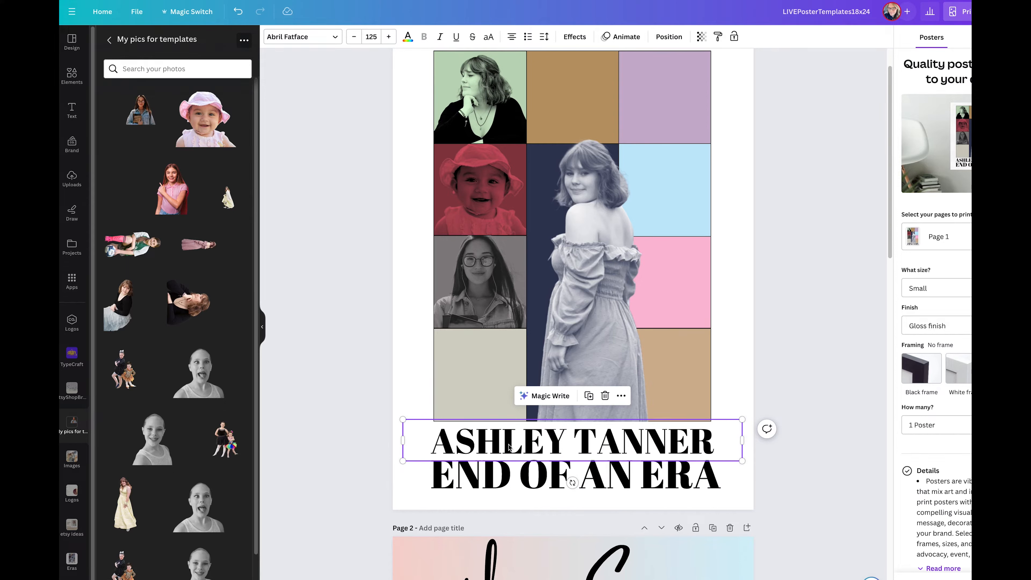
double_click(508, 447)
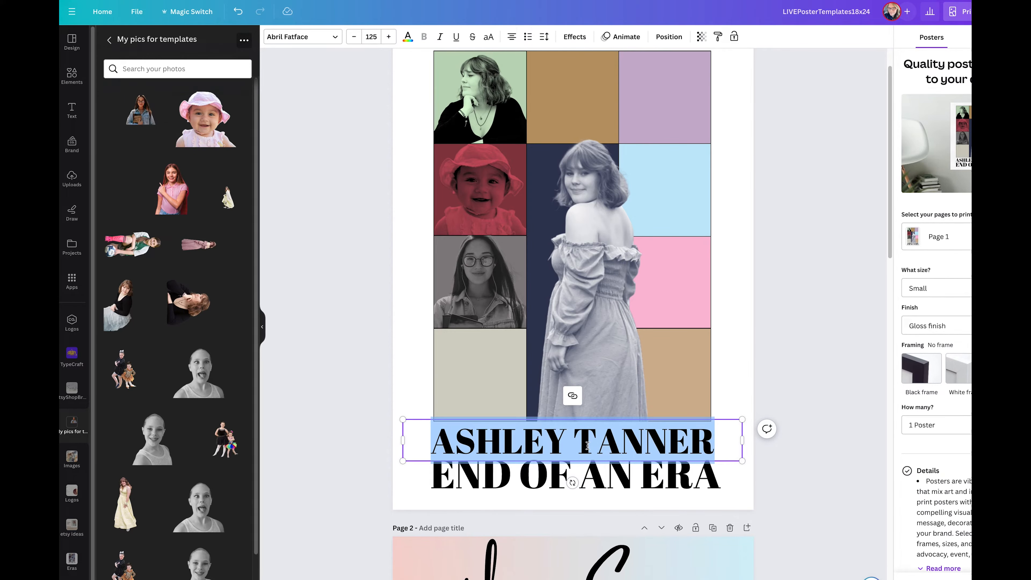
- Add a blank page after page 1 and move the name text from the poster onto it
scroll(722, 116, "up", 2)
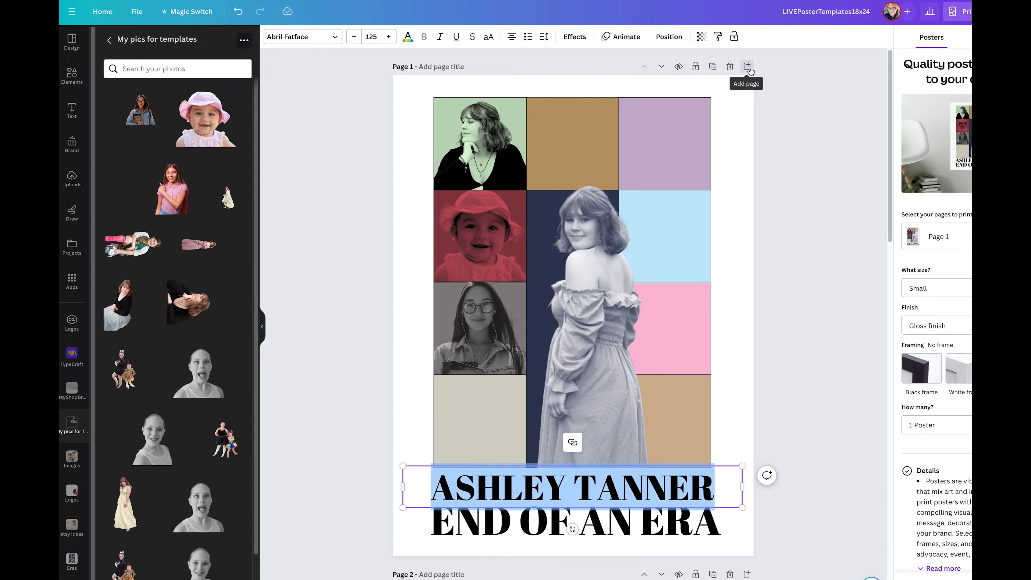
left_click(750, 72)
scroll(663, 219, "up", 5)
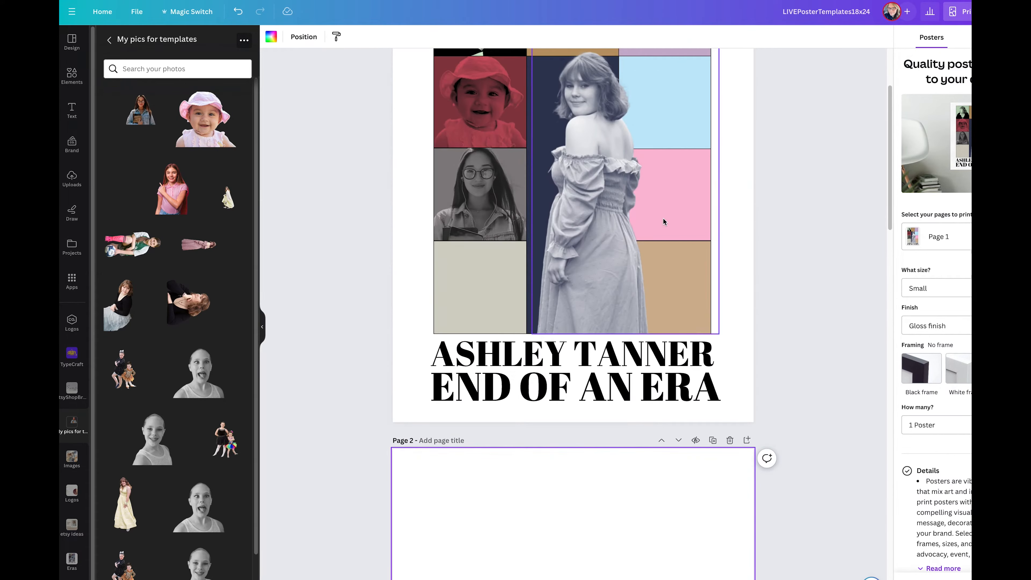
left_click(510, 361)
left_click_drag(529, 359, 550, 534)
scroll(550, 534, "down", 3)
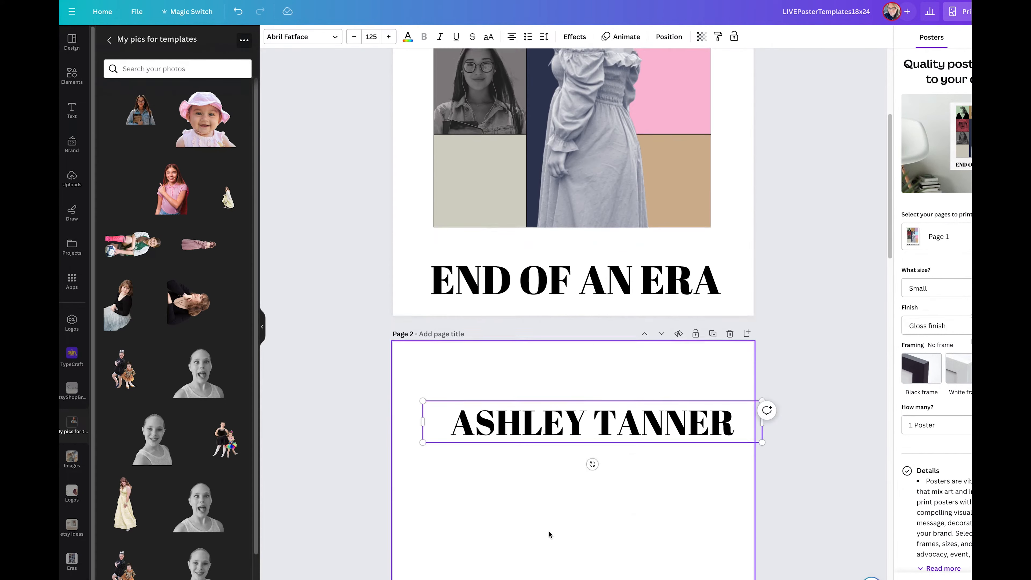
- Rotate the name text on page 2 to read vertically upward and enlarge it to font size 201, filling the page height
scroll(550, 534, "down", 6)
left_click_drag(593, 207, 502, 405)
left_click_drag(513, 246, 633, 45)
left_click_drag(512, 233, 512, 250)
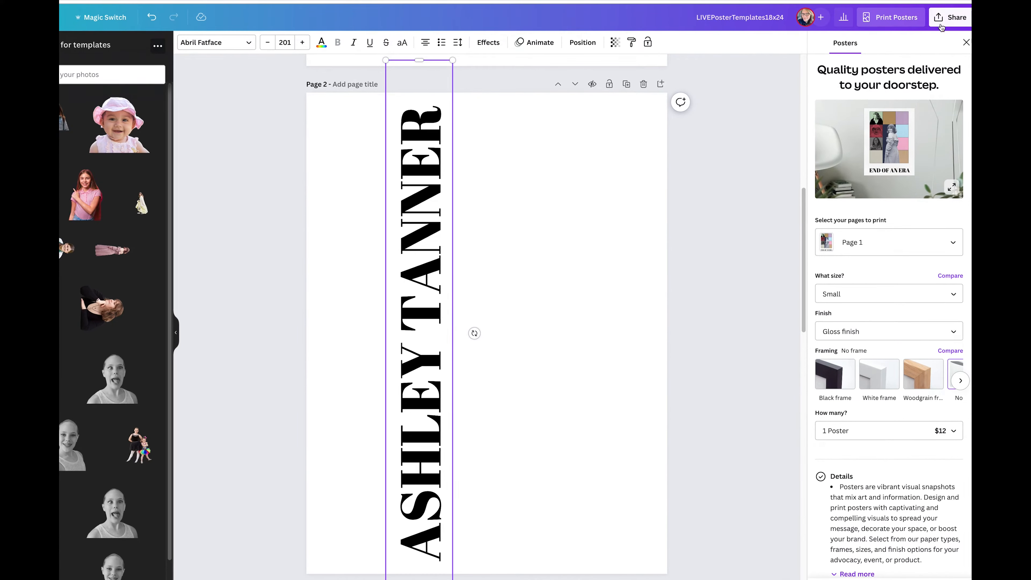
- Set up a PNG download that includes only page 2 with the name text
left_click(949, 18)
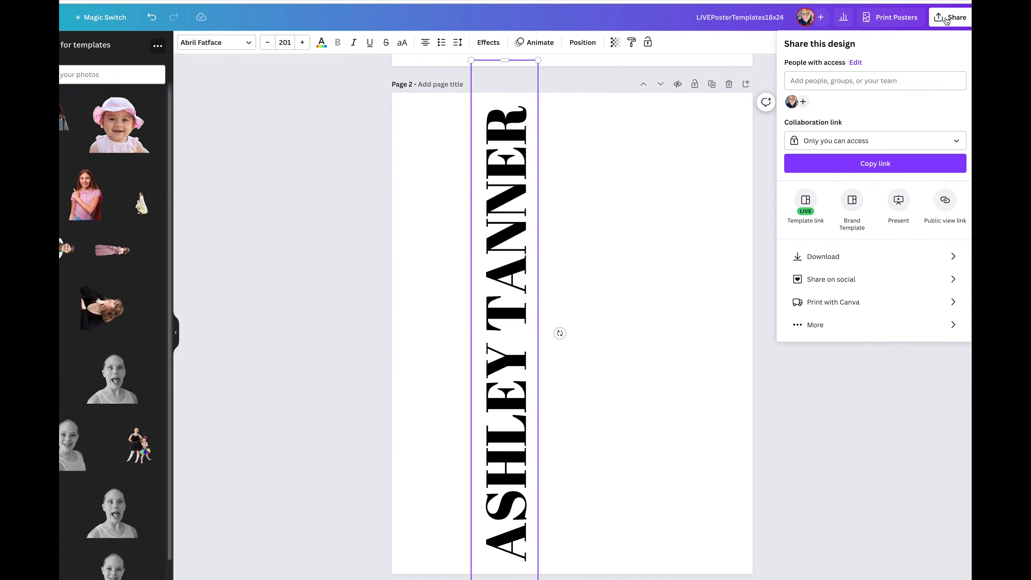
left_click(814, 258)
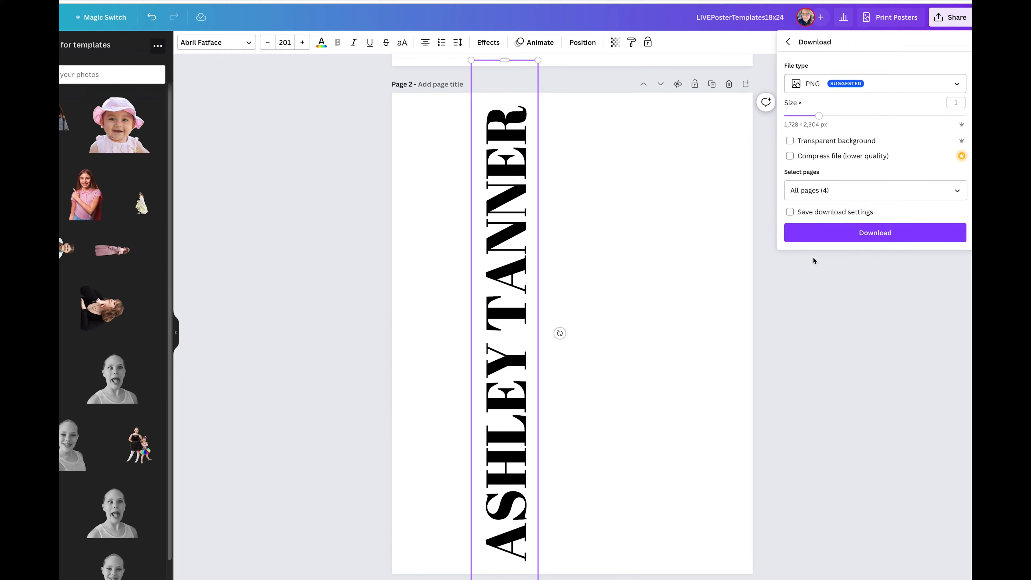
left_click(864, 190)
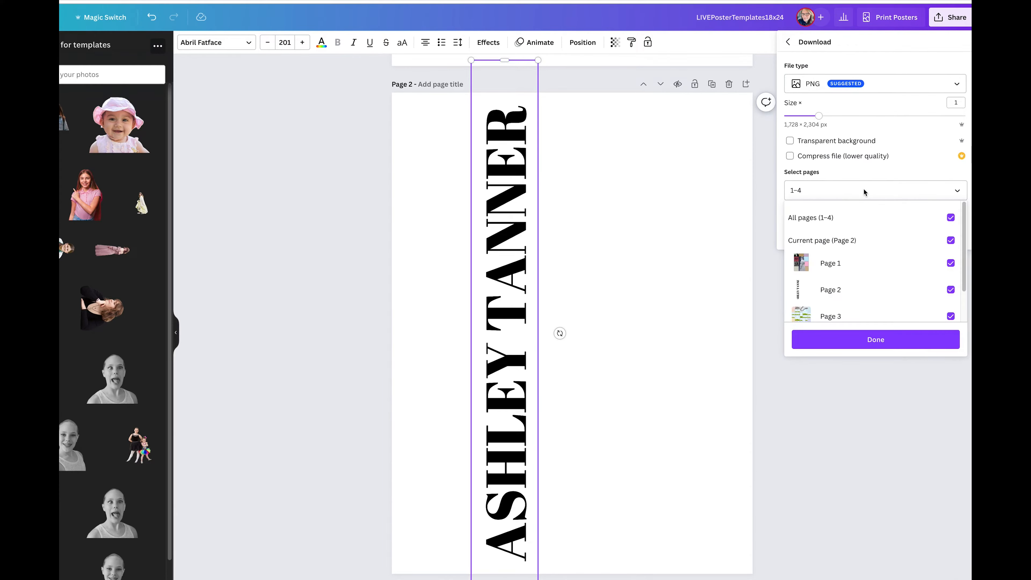
left_click(951, 218)
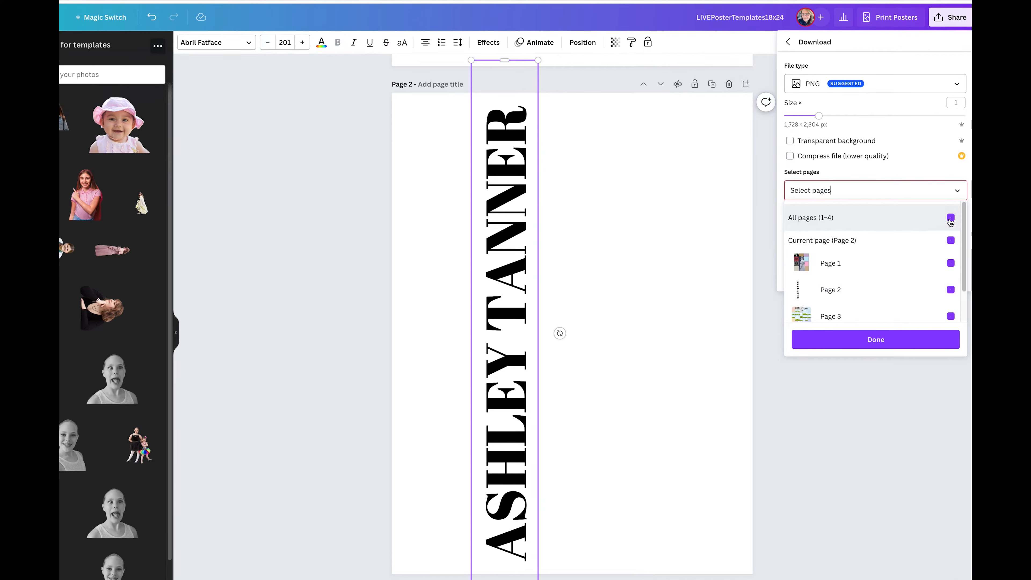
left_click(951, 290)
scroll(870, 309, "down", 1)
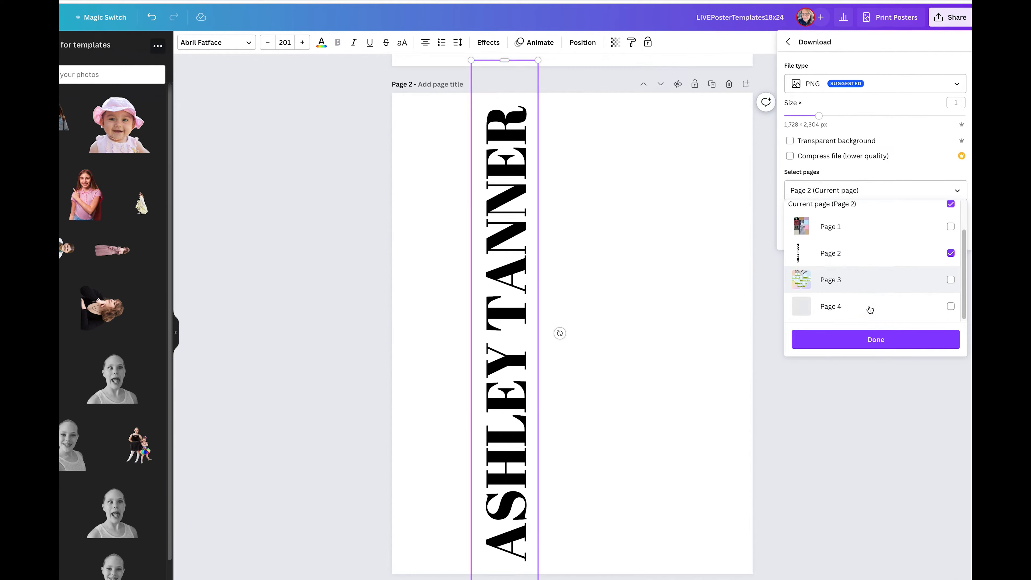
scroll(860, 284, "up", 2)
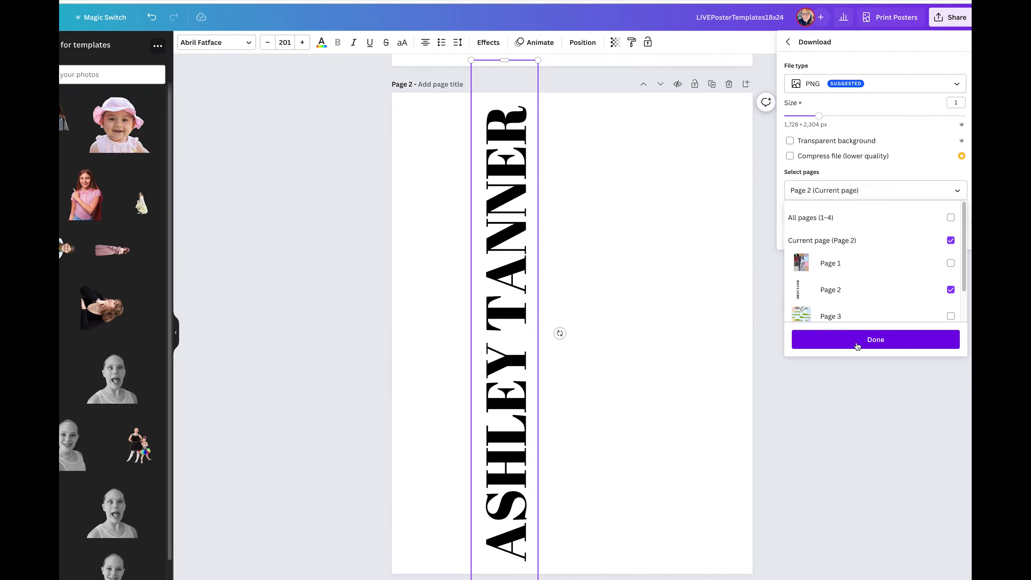
left_click(797, 400)
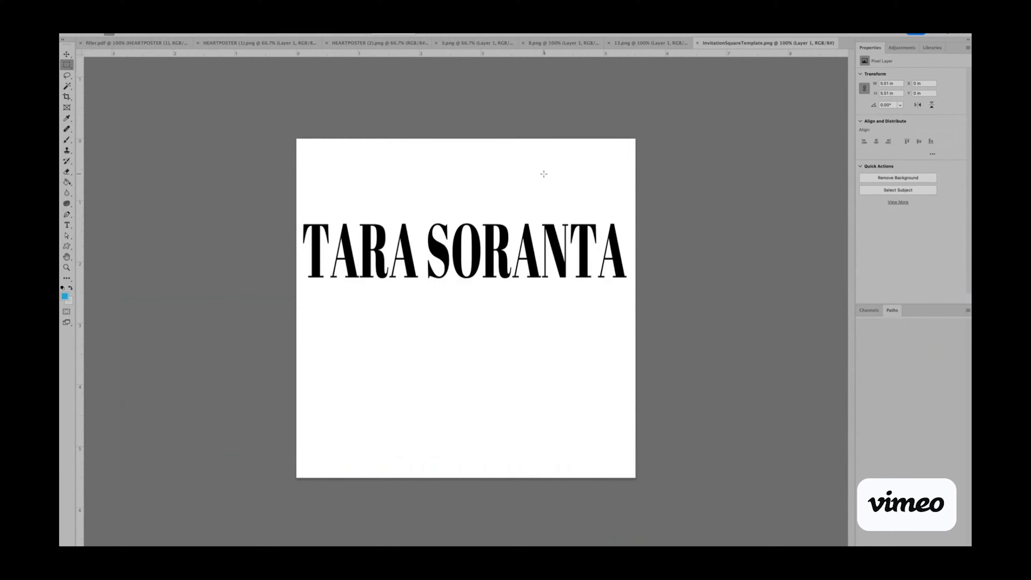
- In Photoshop, stretch the name layer of InvitationSquareTemplate.png upward to about 6.2 in high, keeping its width
left_click(66, 53)
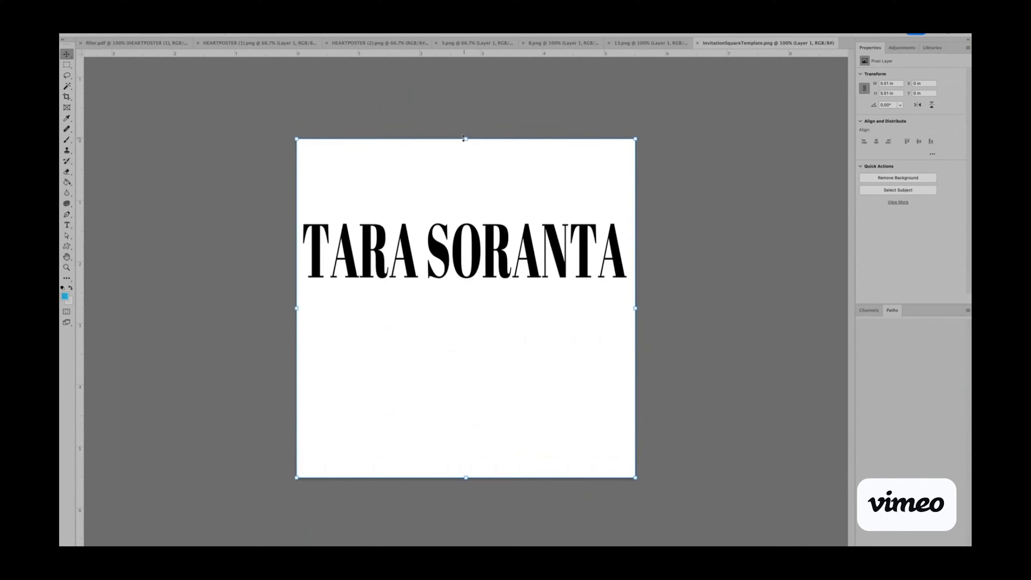
left_click_drag(464, 138, 466, 97)
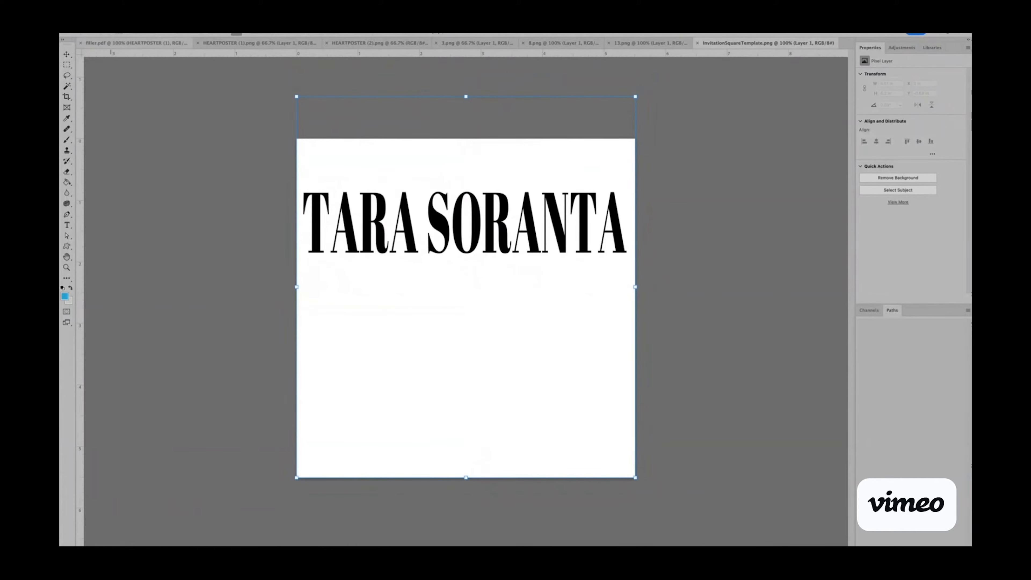
left_click(67, 54)
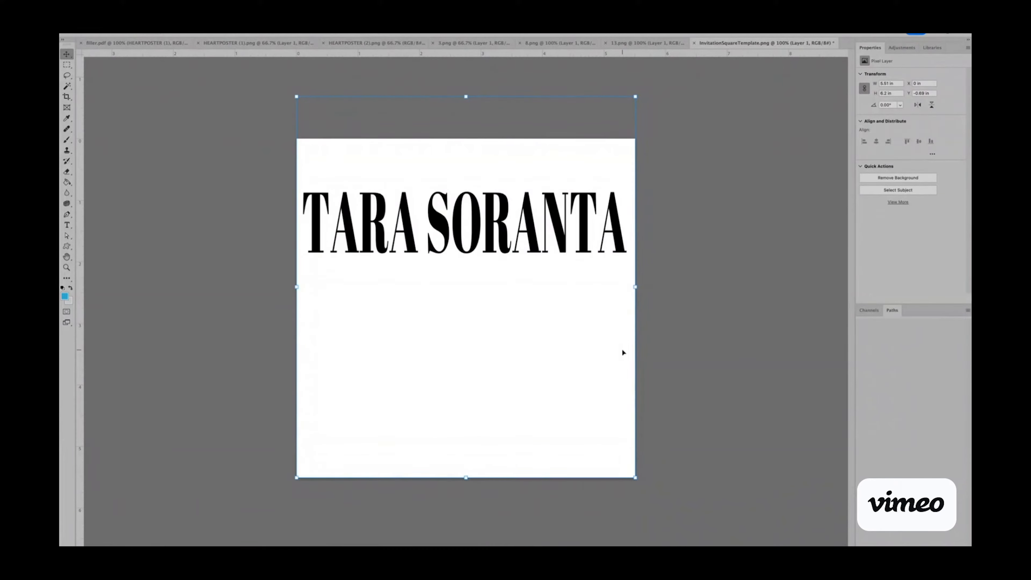
- Crop the image to a rectangular selection around the stretched name text, about 5.41 by 1.27 in
left_click(65, 64)
left_click_drag(292, 183, 628, 265)
key("super+j")
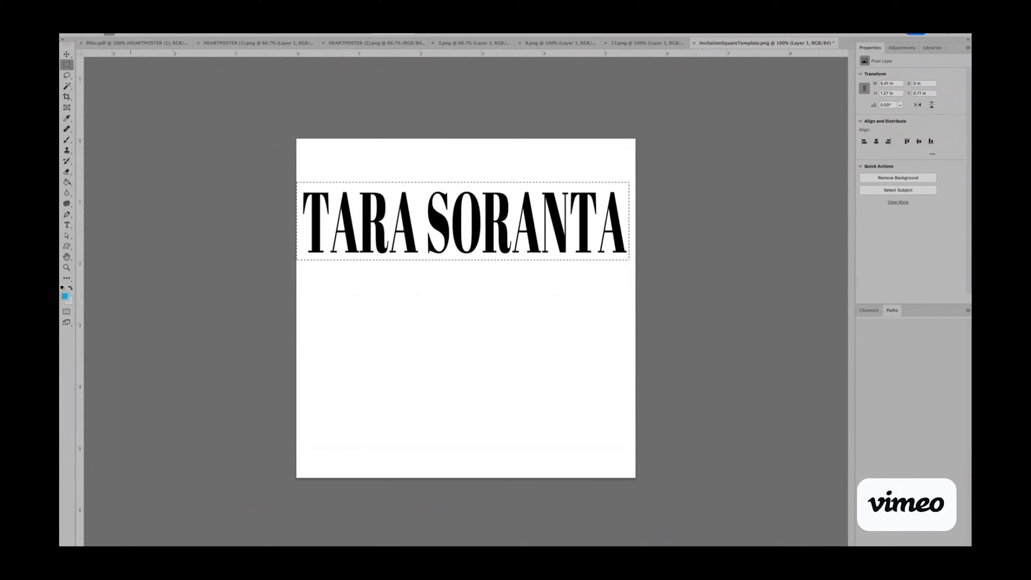
left_click(135, 77)
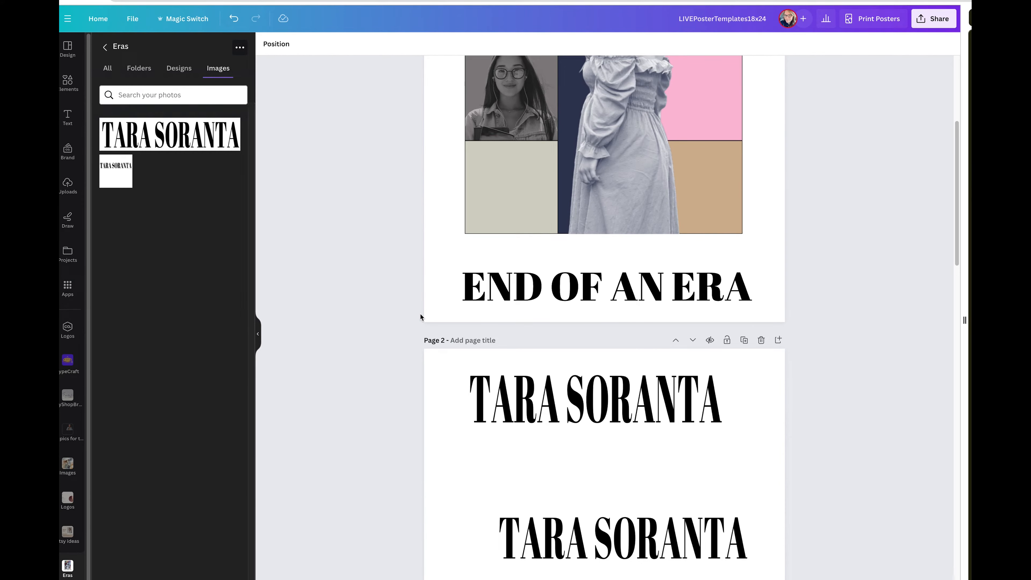
- In Canva, move the cropped name image from page 2 onto the poster above END OF AN ERA and enlarge it to the photo grid's width
scroll(421, 317, "down", 2)
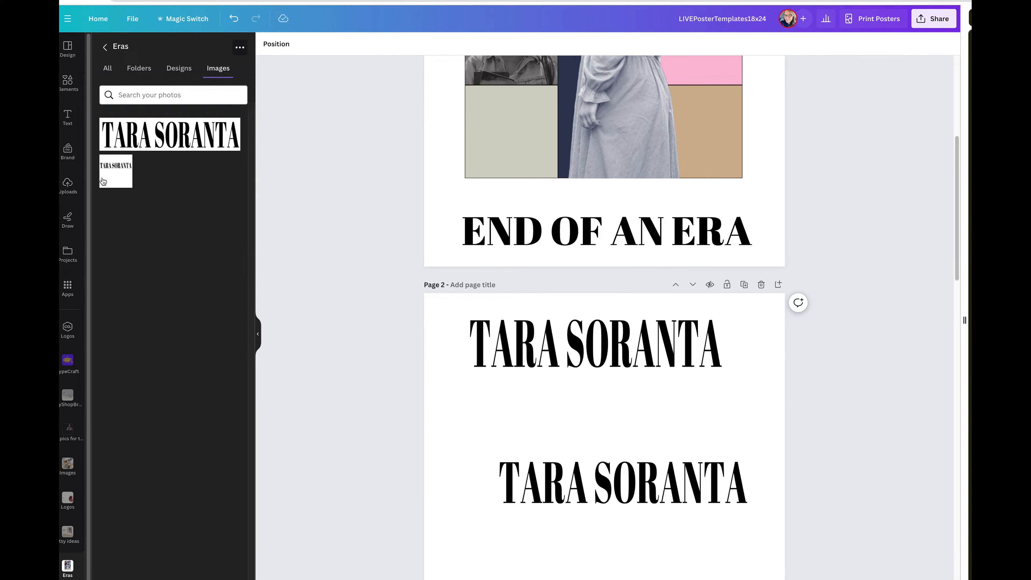
mouse_move(108, 181)
left_click_drag(537, 357, 569, 221)
left_click_drag(722, 187, 748, 181)
left_click_drag(463, 180, 462, 175)
left_click(860, 308)
- Shift END OF AN ERA downward and fit the name image between it and the photo grid, resizing it to about 14.1 by 3.3 in
mouse_move(671, 229)
left_mouse_down()
mouse_move(690, 241)
mouse_move(661, 207)
mouse_move(660, 241)
left_mouse_up()
left_click_drag(662, 200, 668, 206)
left_click_drag(748, 162, 743, 161)
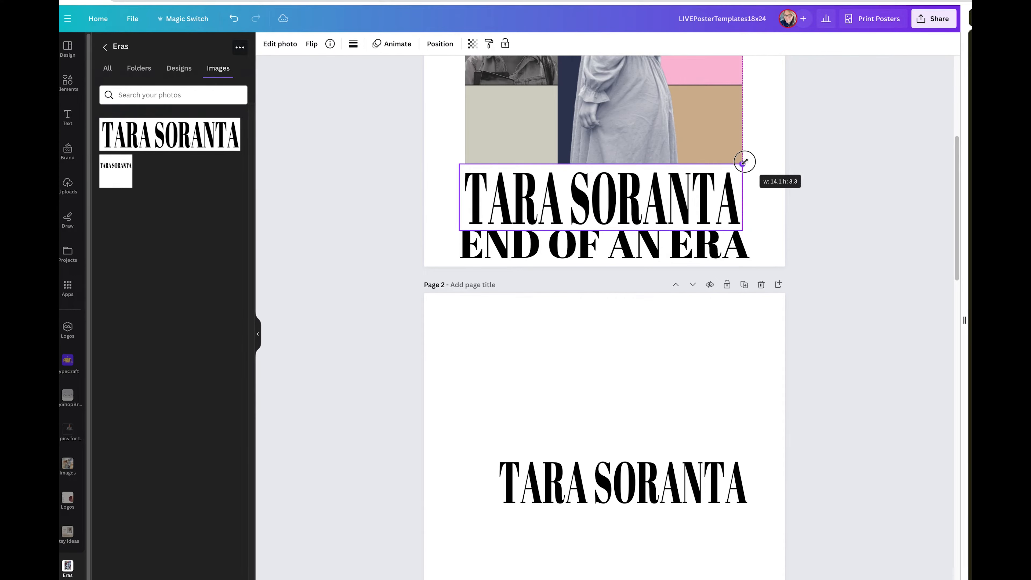
- Move the uncropped name image upward on page 2
left_click(799, 398)
left_click_drag(667, 496, 665, 414)
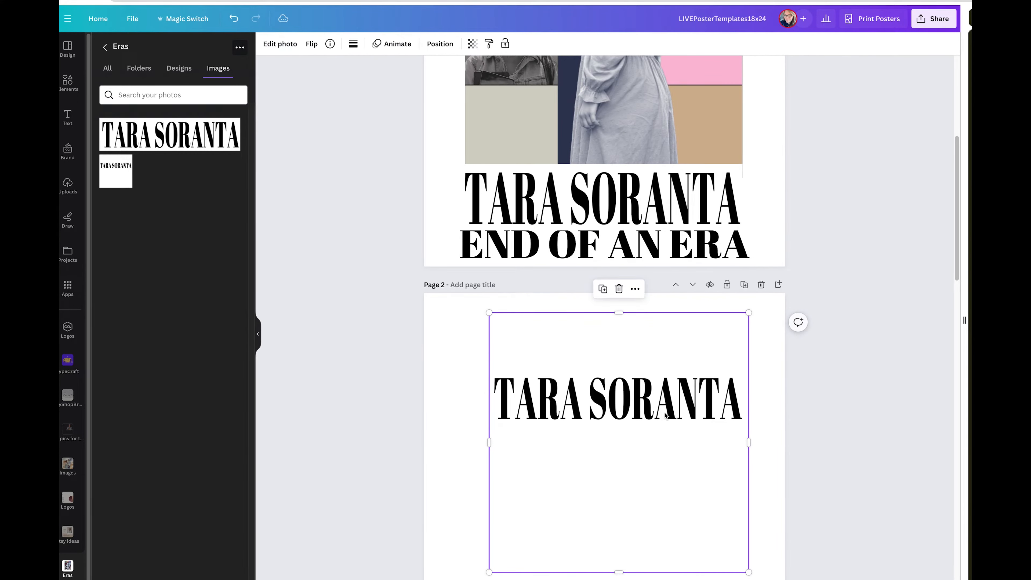
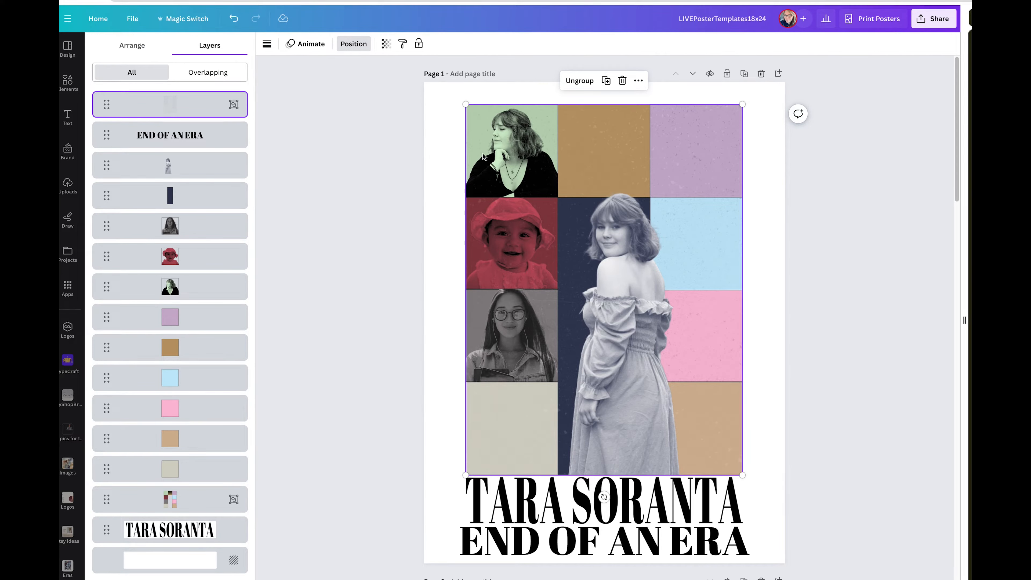
- Set the transparency of the texture overlay group on the photo grid to 100
left_click(386, 43)
left_click_drag(352, 82, 393, 93)
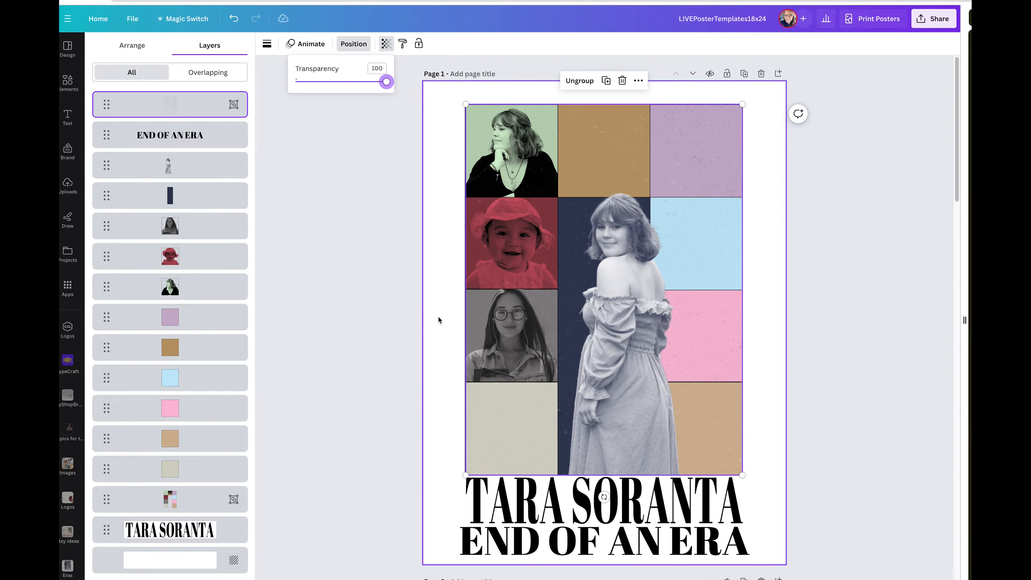
scroll(378, 329, "down", 1)
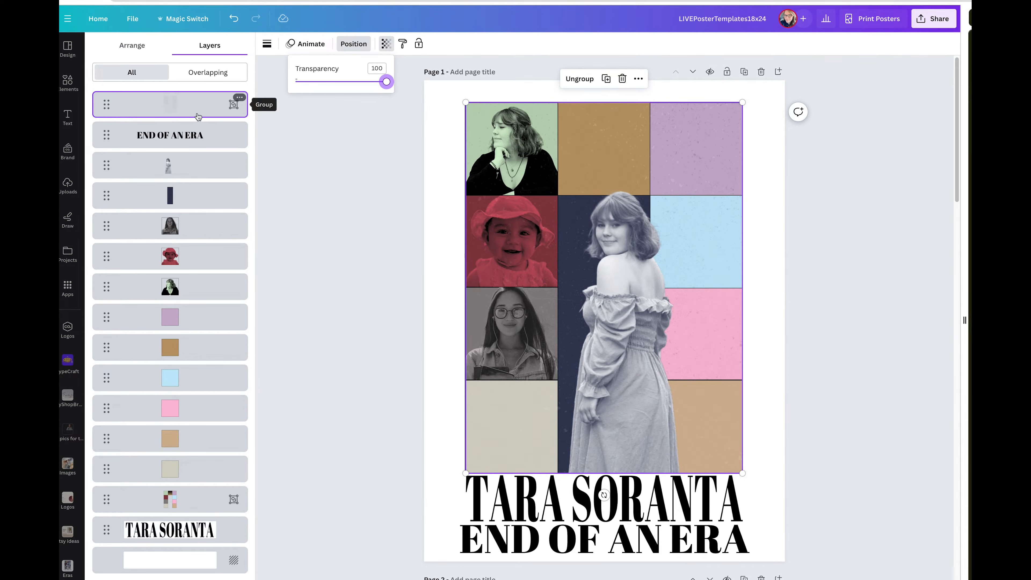
- Move the cutout photo of the standing woman above the texture group as the topmost layer
left_click(191, 174)
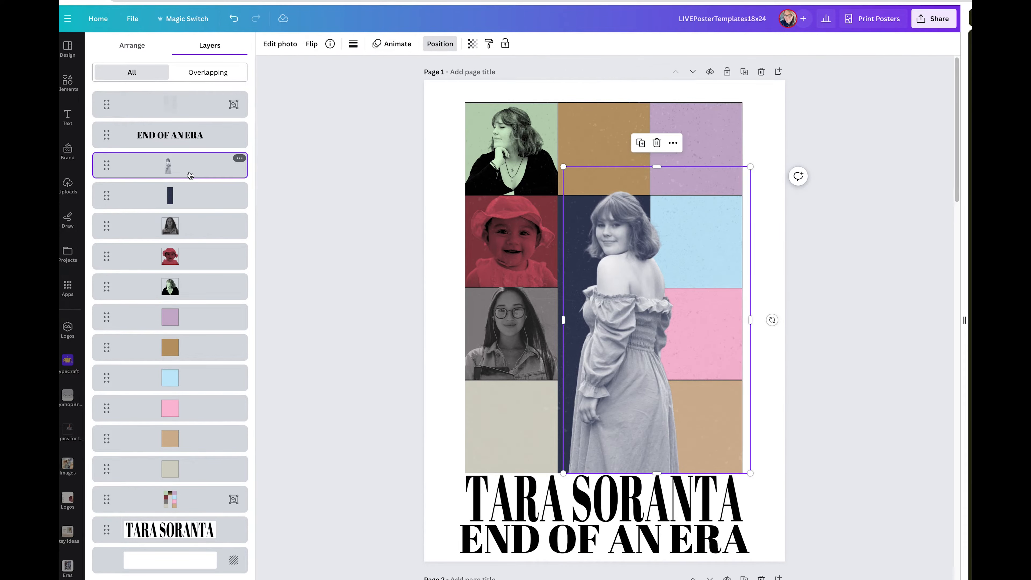
left_click_drag(190, 174, 197, 106)
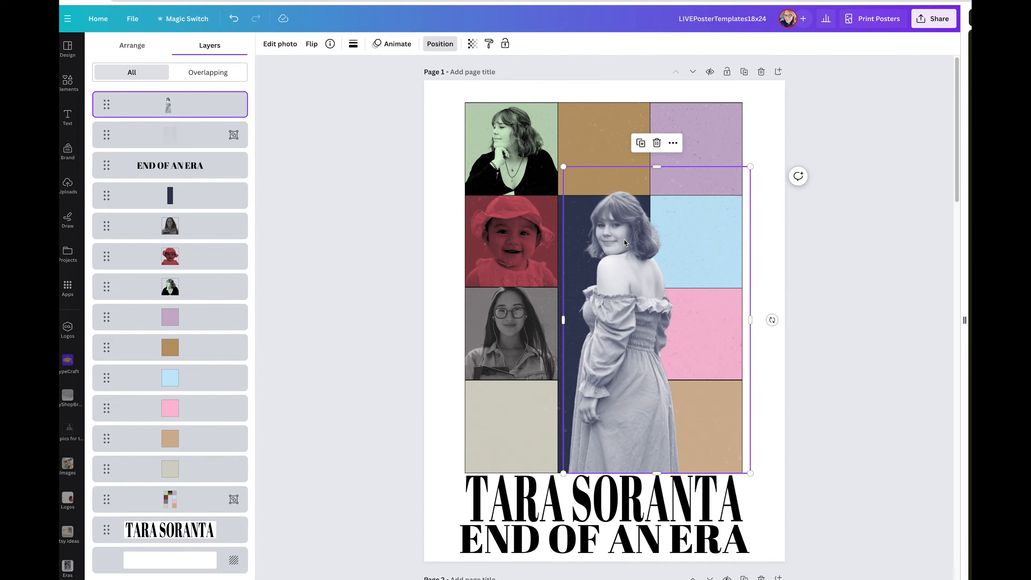
scroll(623, 242, "down", 3)
scroll(623, 250, "up", 2)
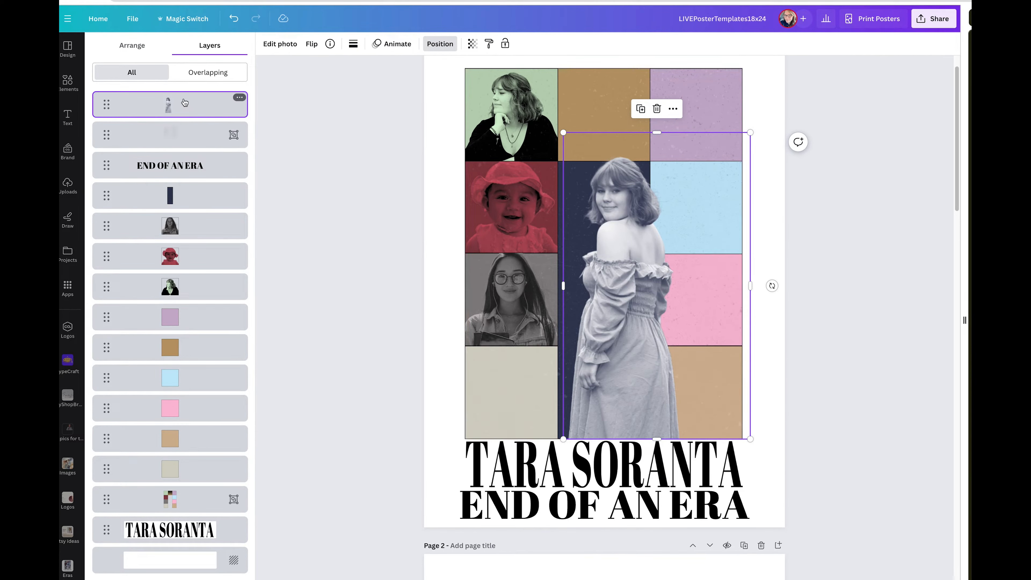
- Resize the END OF AN ERA text to font size 137 and align it with the name image's width
left_click(467, 502)
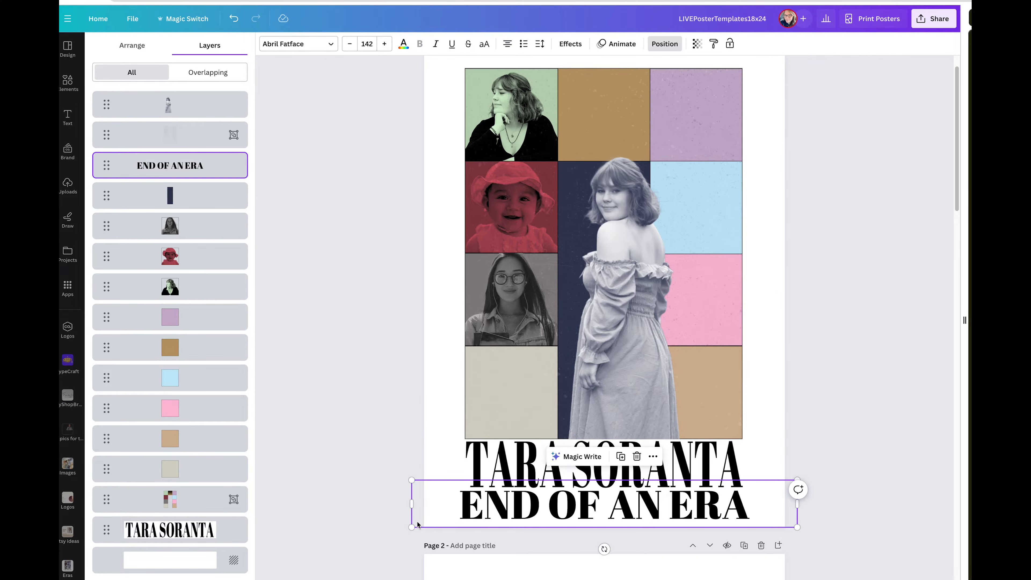
left_click_drag(412, 526, 419, 523)
left_click_drag(797, 480, 789, 481)
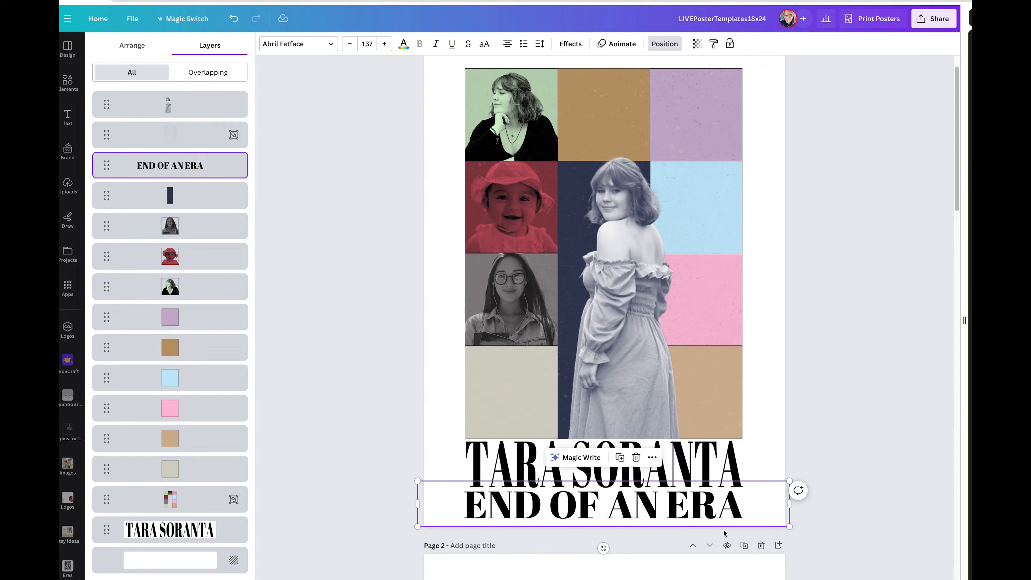
left_click_drag(731, 516, 732, 516)
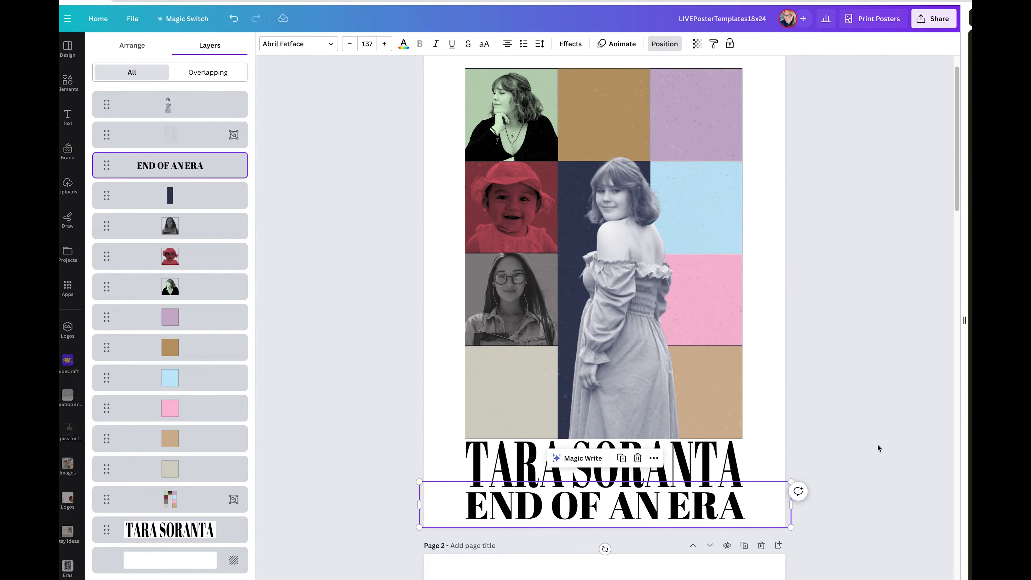
left_click(878, 443)
- Review the poster's download options for page selection and file type, leaving PNG and all pages selected
scroll(819, 420, "up", 1)
left_click(935, 18)
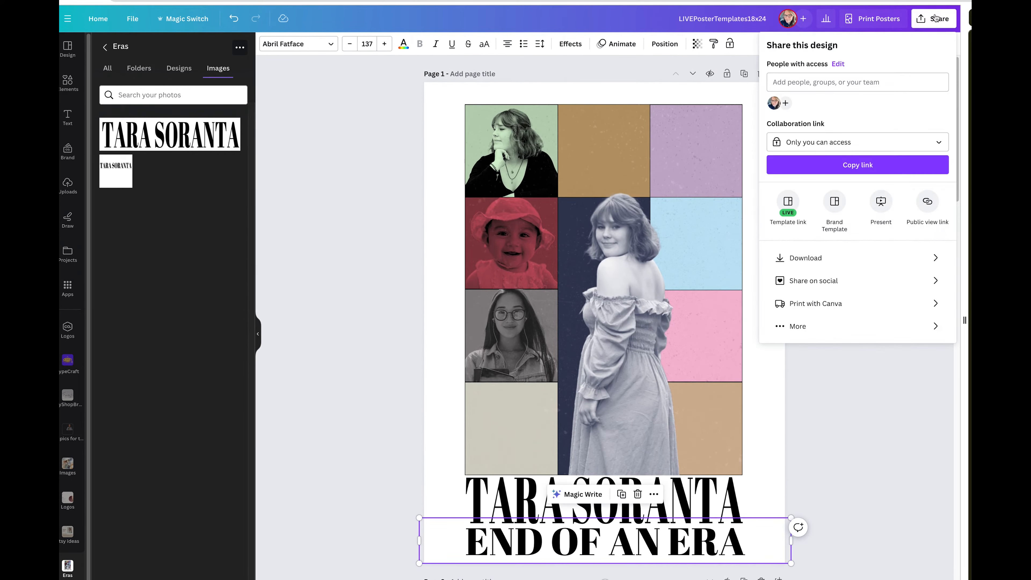
left_click(796, 260)
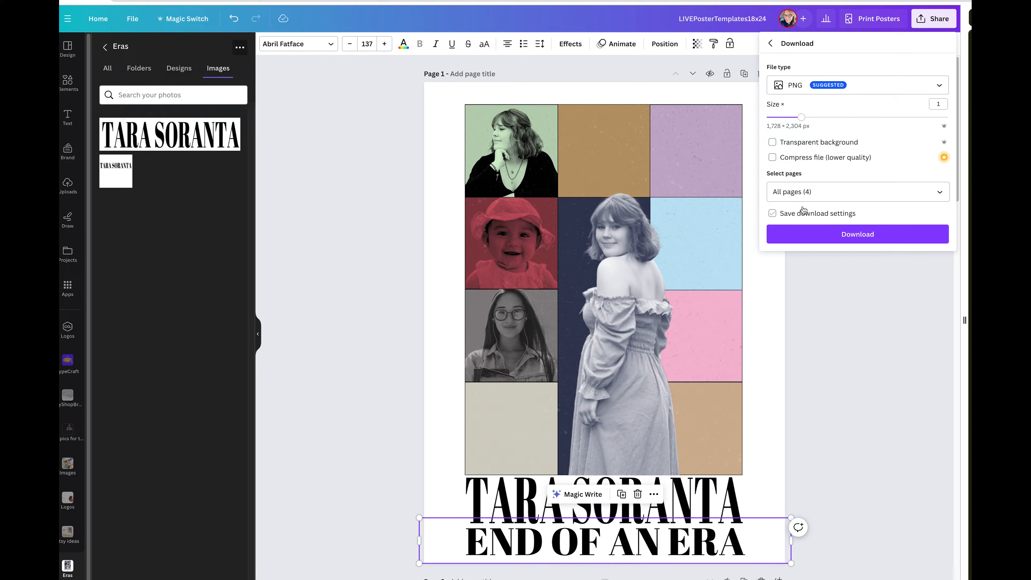
left_click(812, 195)
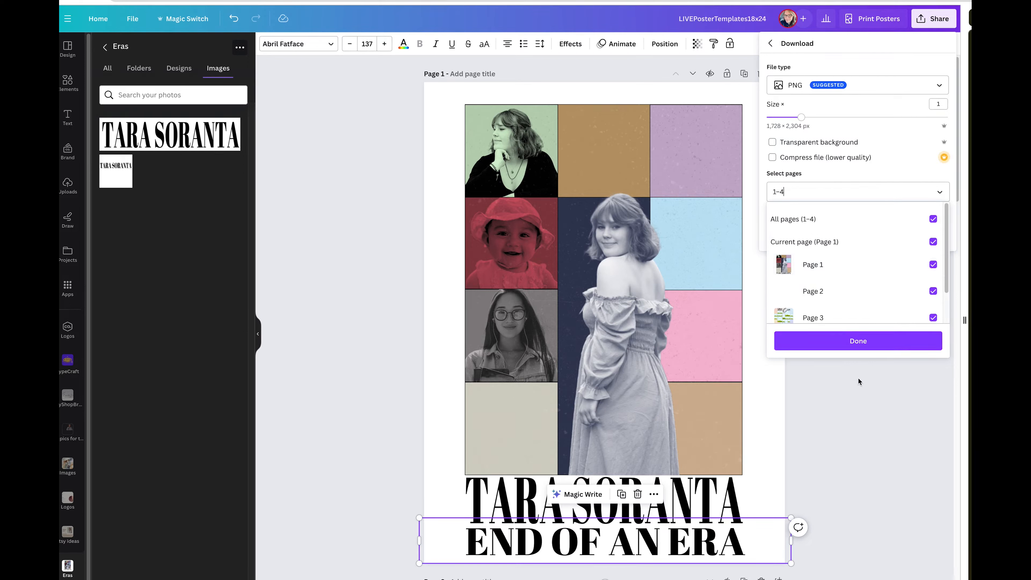
left_click(860, 344)
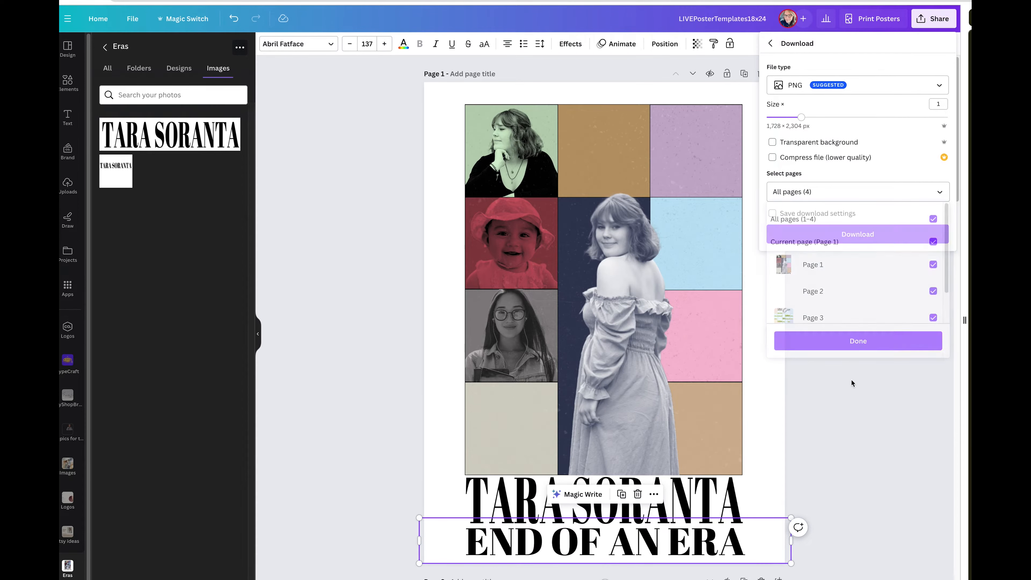
left_click(856, 89)
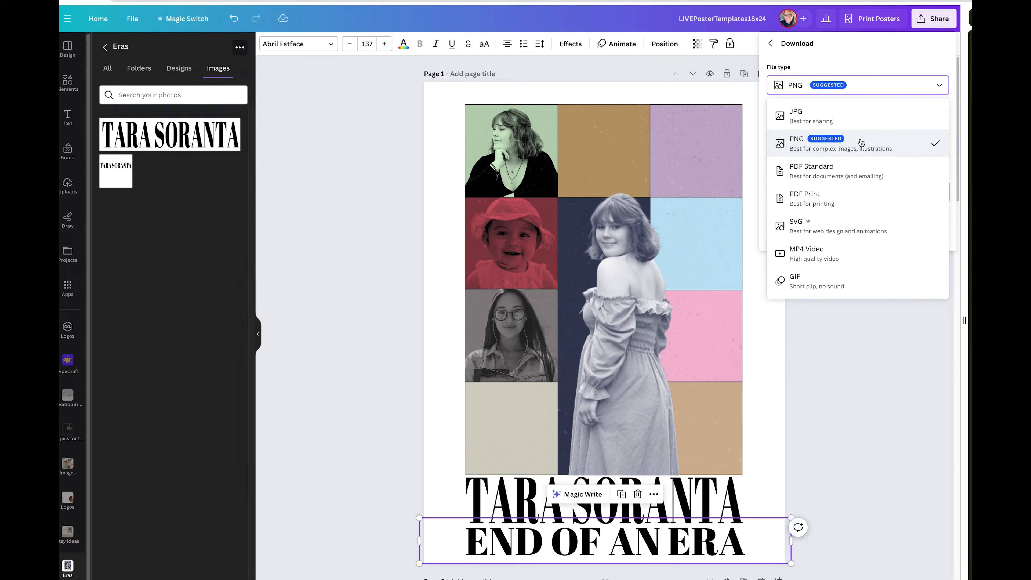
left_click(393, 276)
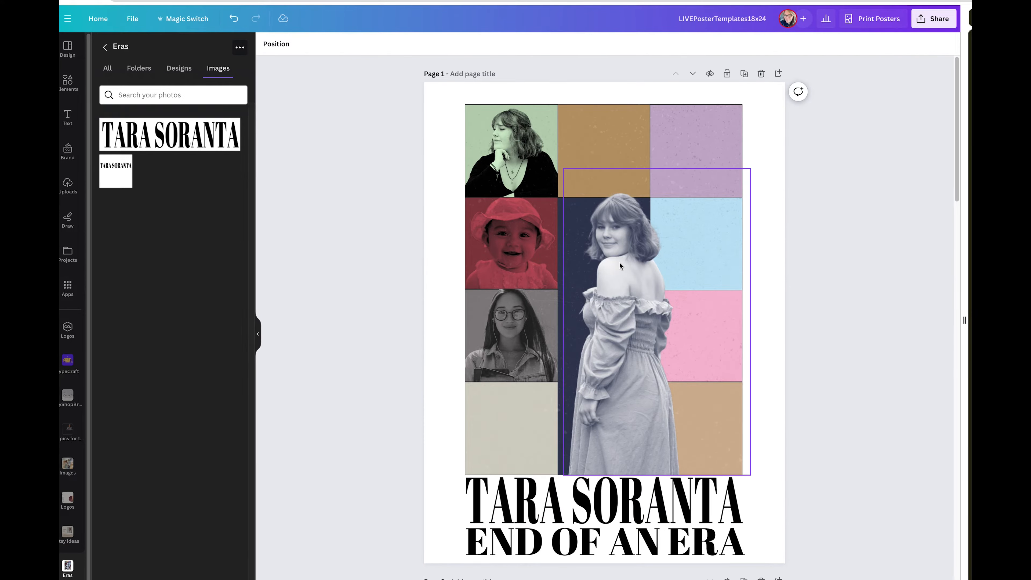
- Go to the birthday Era poster on page 3 and select its large name text
scroll(620, 265, "down", 10)
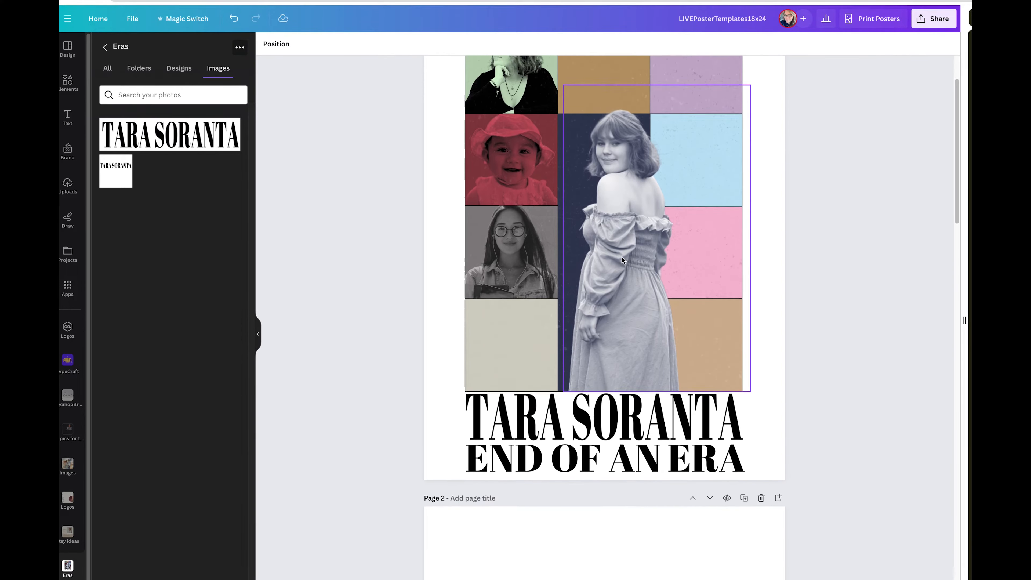
scroll(622, 257, "down", 10)
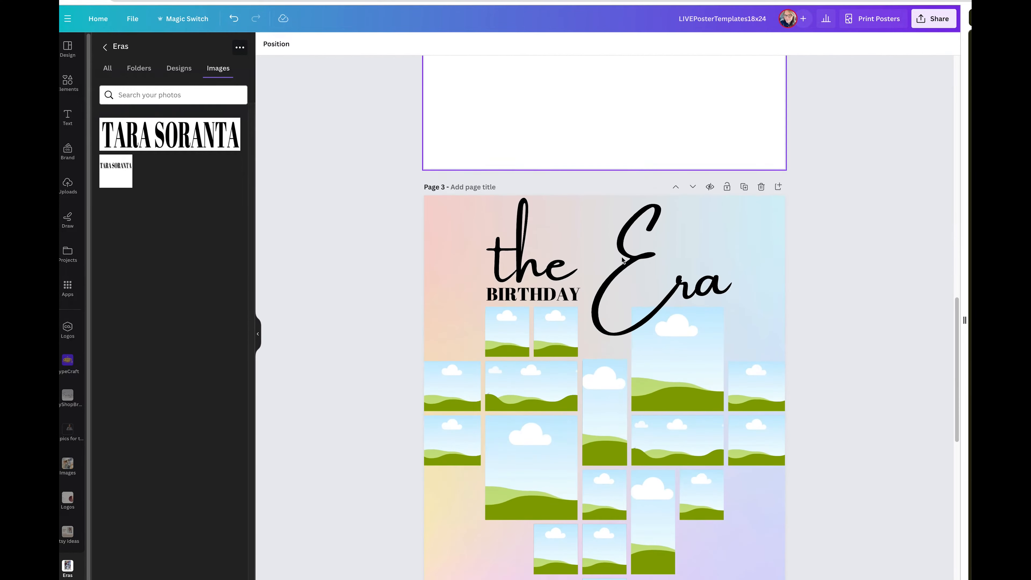
scroll(622, 259, "down", 3)
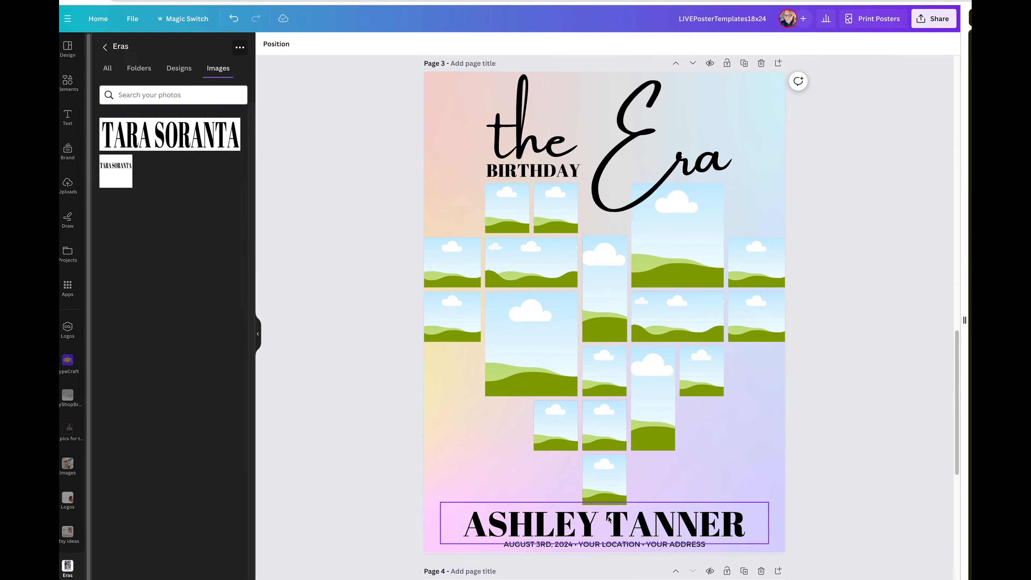
left_click(633, 526)
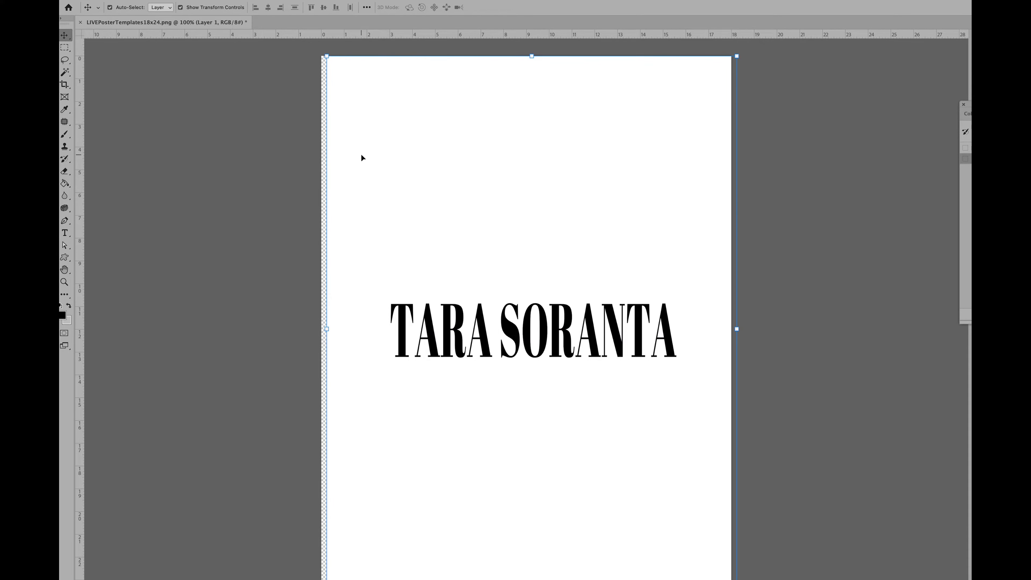
- In Photoshop, align the name layer of LIVEPosterTemplates18x24.png with the canvas and delete its surrounding white background using the Magic Wand
left_click_drag(384, 174, 456, 199)
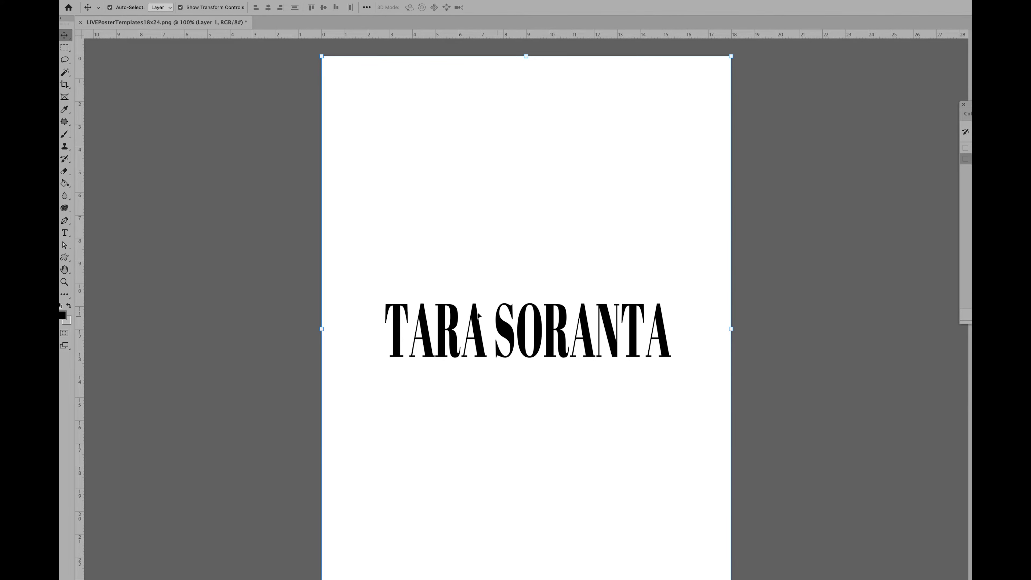
left_click(65, 73)
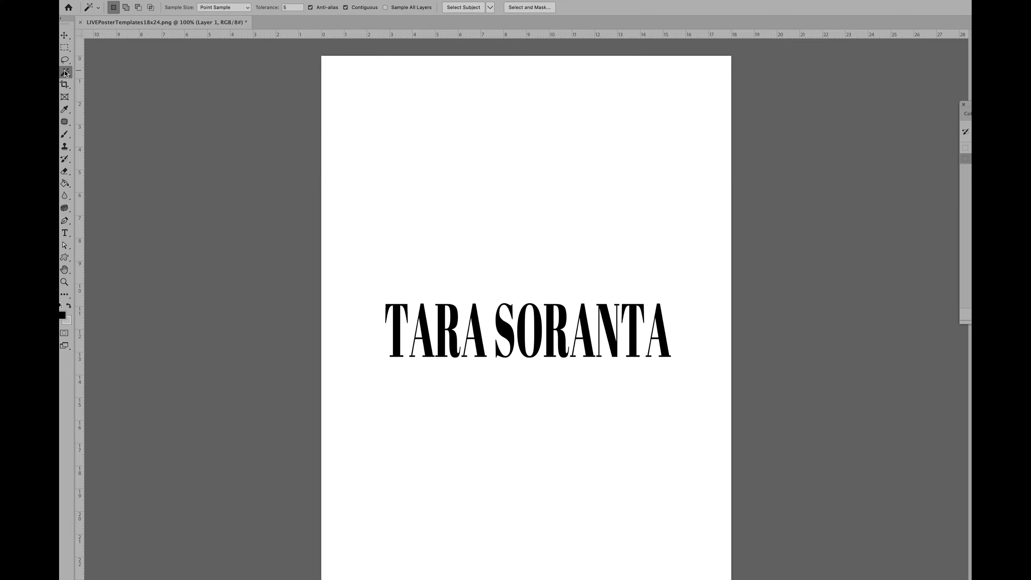
left_click(562, 263)
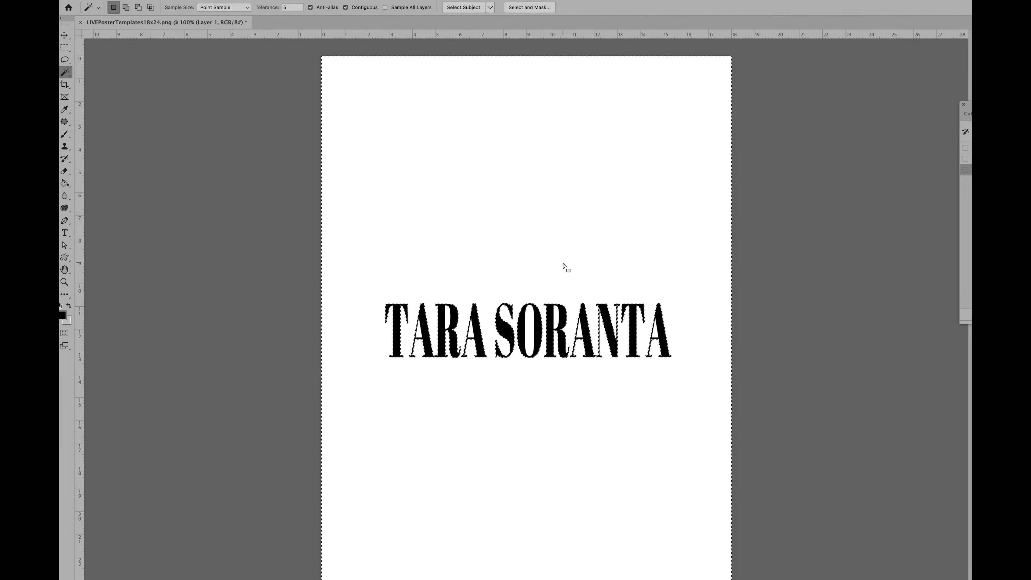
key("Delete")
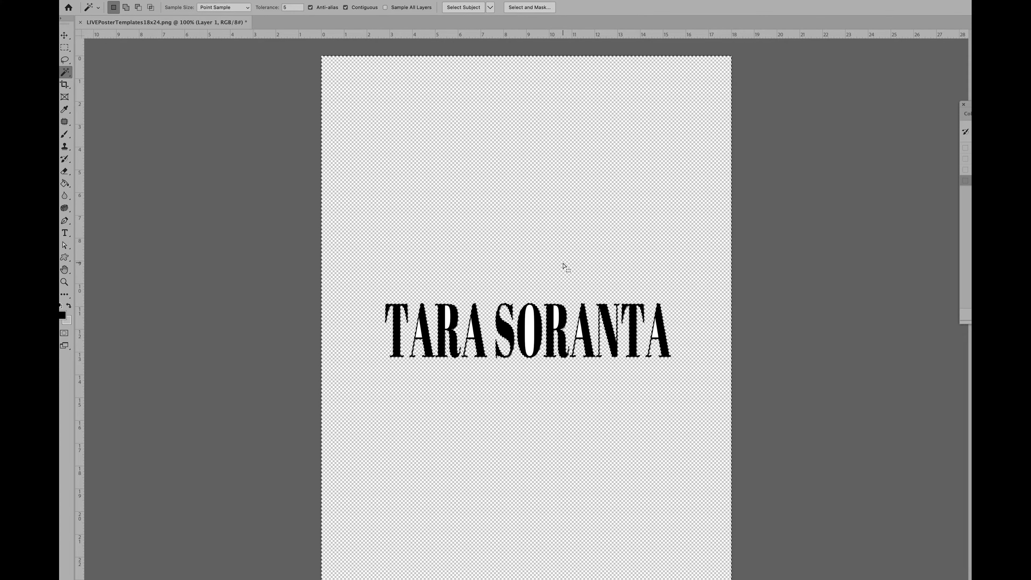
- Delete the white areas enclosed inside the name's letters with the Magic Wand, then clear the selection
left_click(448, 316)
left_click(421, 329)
left_click(420, 333)
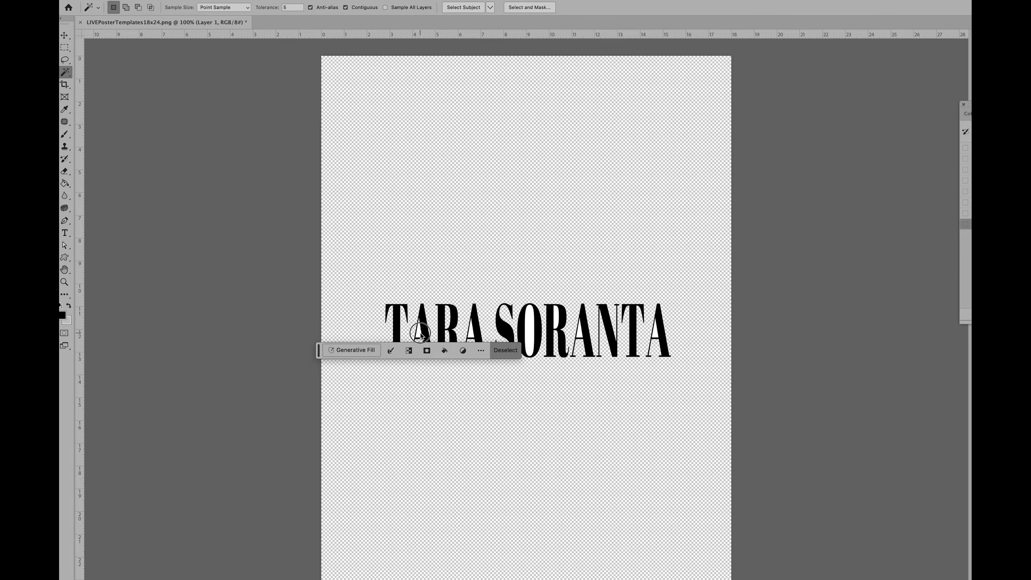
left_click(532, 337)
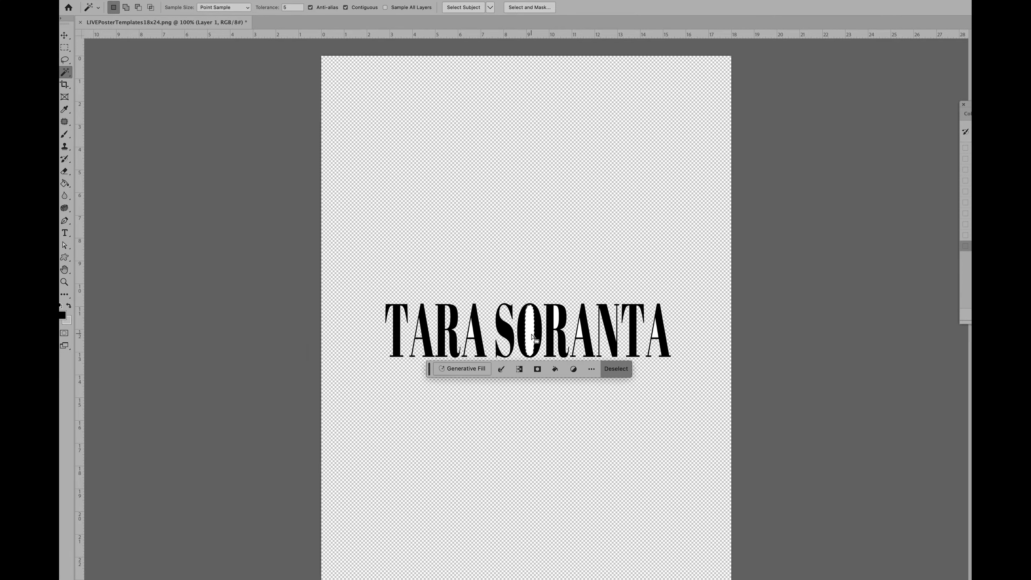
key("alt+BackSpace")
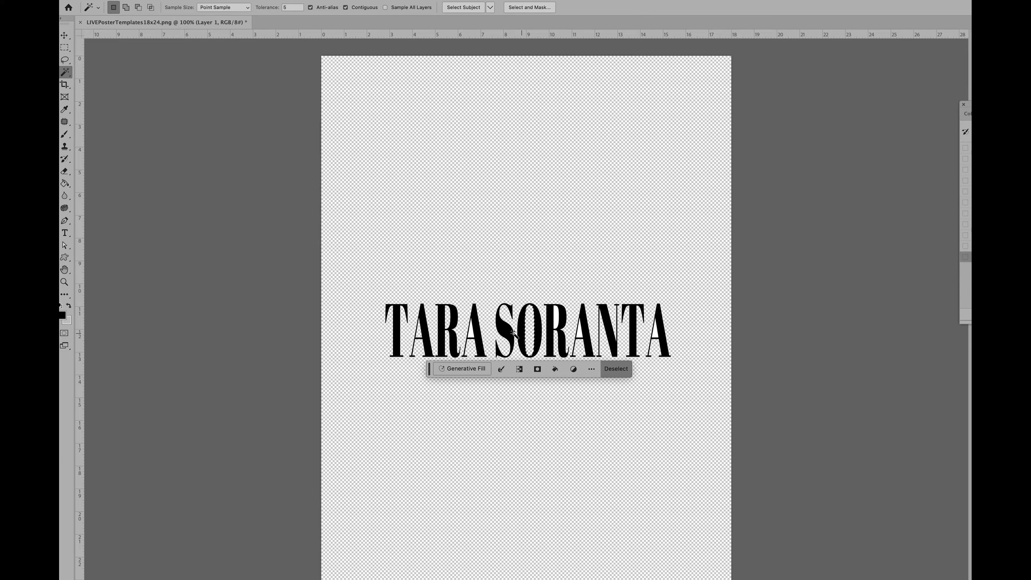
left_click(473, 333)
left_click(474, 330)
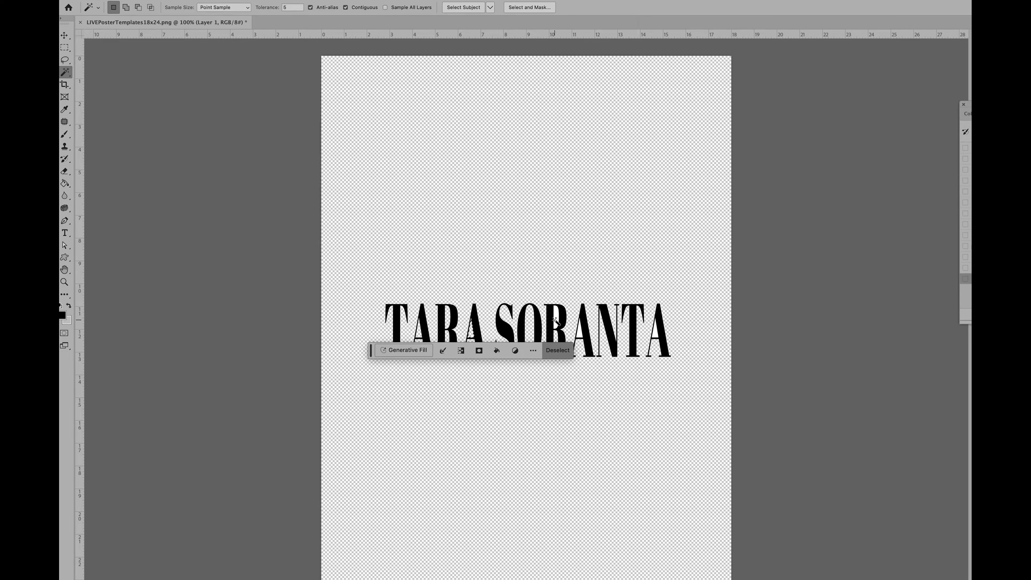
key("alt+BackSpace")
left_click(580, 331)
key("Delete")
left_click(657, 331)
key("Delete")
key("super+d")
- Crop the image to a rectangular selection closely surrounding the name text
key("m")
left_click_drag(380, 292, 676, 369)
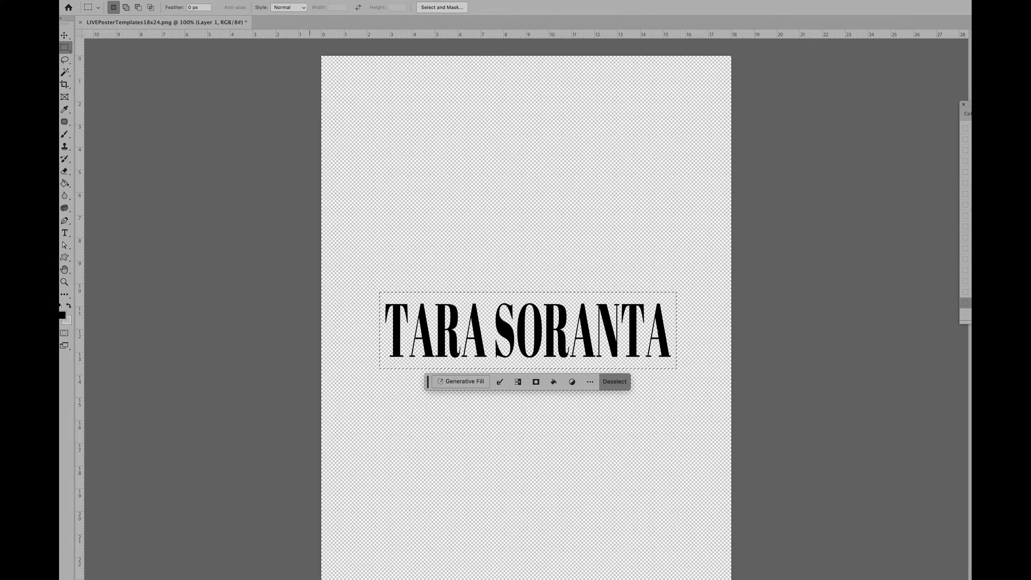
left_click(74, 0)
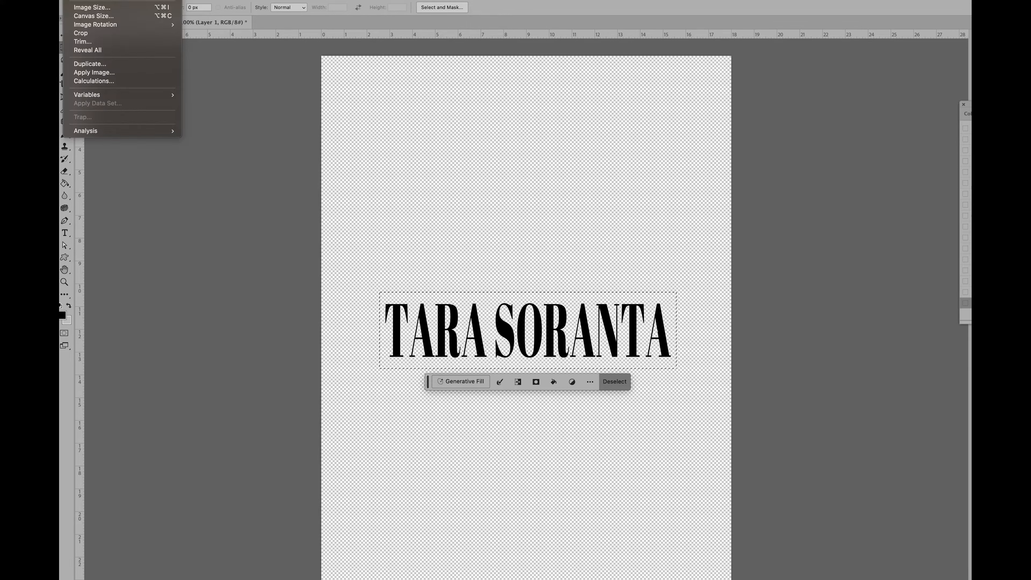
left_click(92, 33)
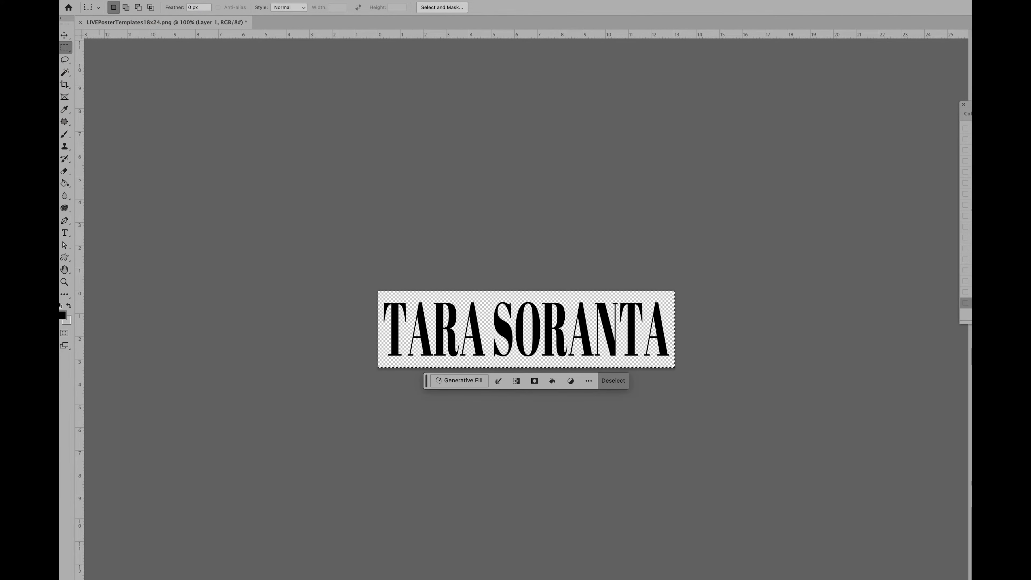
- Save the cropped transparent name image
left_click(37, 0)
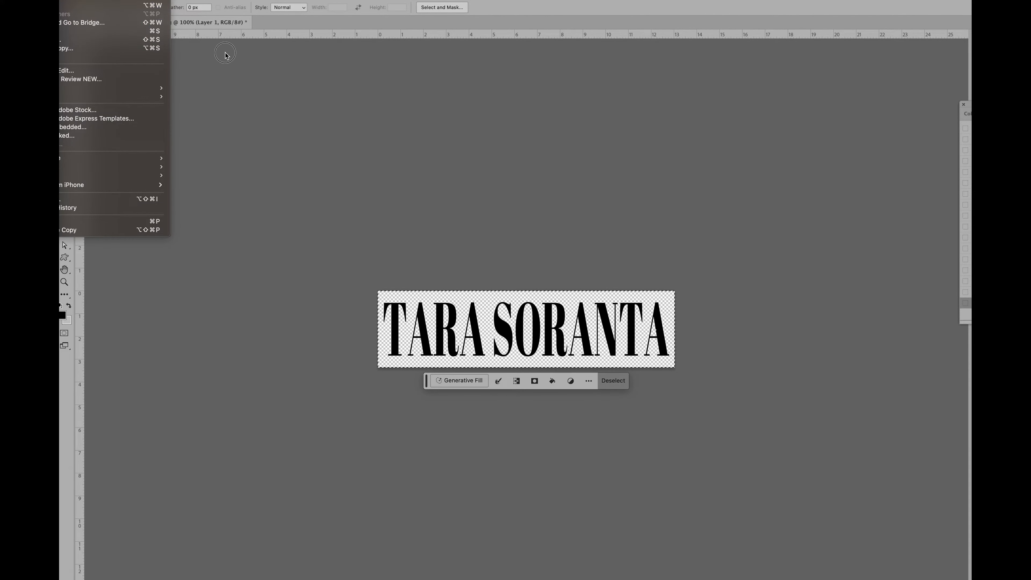
key("super+s")
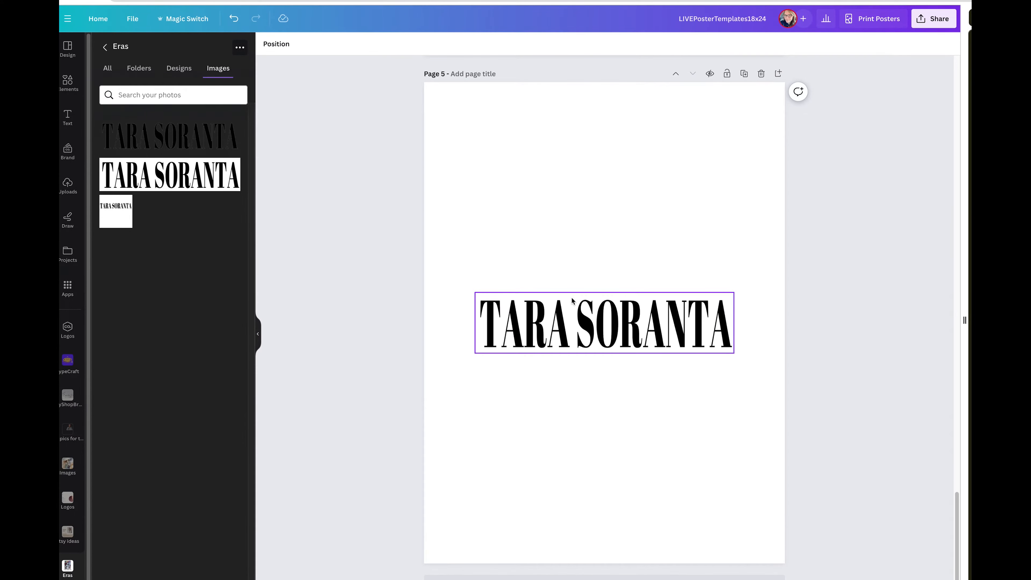
- In Canva, add the transparent name image from the Eras folder to page 5 and place it above the existing name
left_click(558, 189)
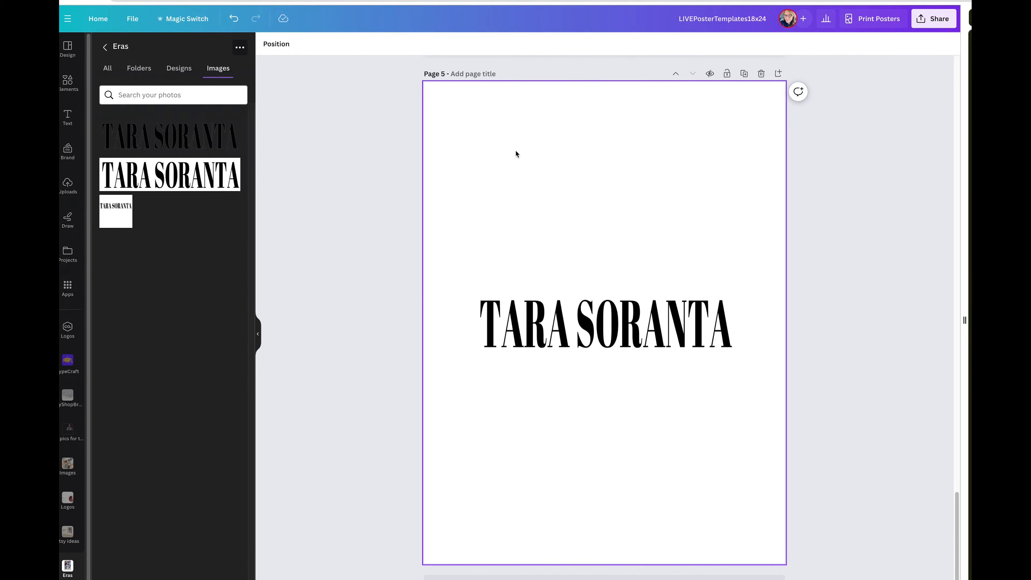
left_click(174, 134)
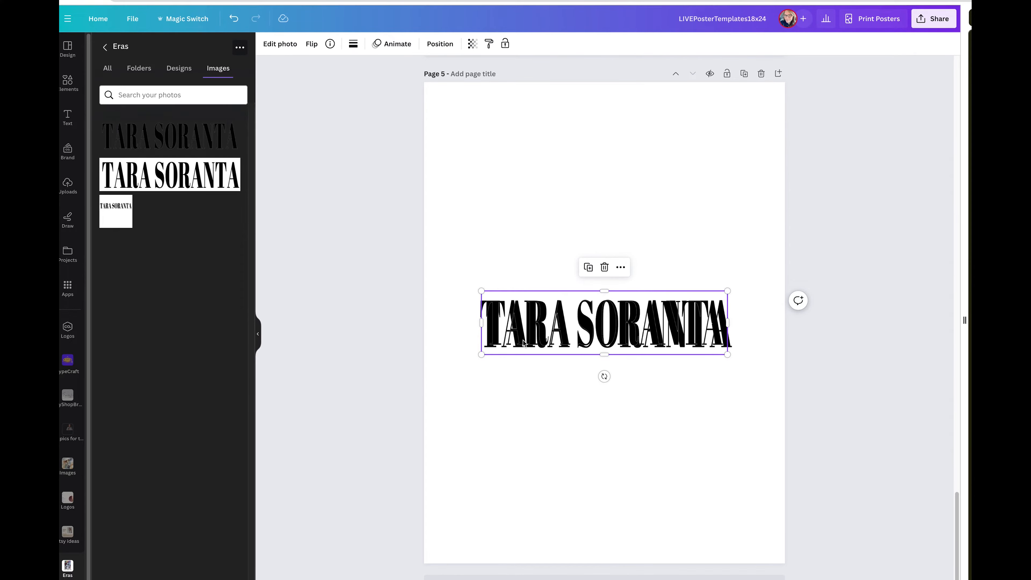
left_click_drag(543, 350, 539, 229)
scroll(532, 233, "up", 2)
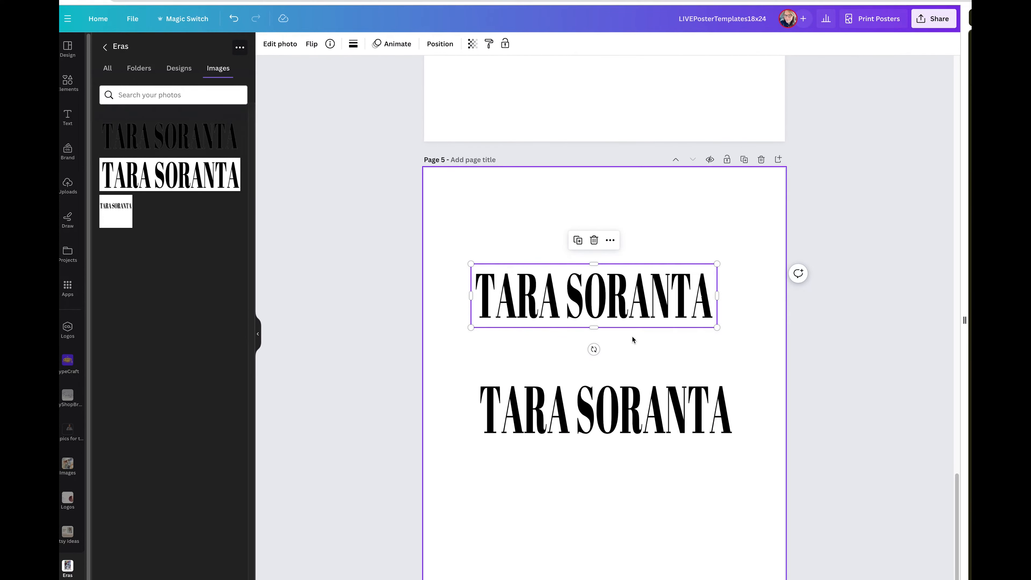
- Move the transparent name image from page 5 up to the bottom of the birthday Era poster on page 3
scroll(629, 346, "up", 3)
left_click_drag(631, 403, 663, 194)
scroll(631, 406, "up", 7)
left_click_drag(632, 437, 628, 134)
scroll(638, 316, "up", 4)
left_click_drag(639, 294, 632, 160)
scroll(623, 214, "up", 3)
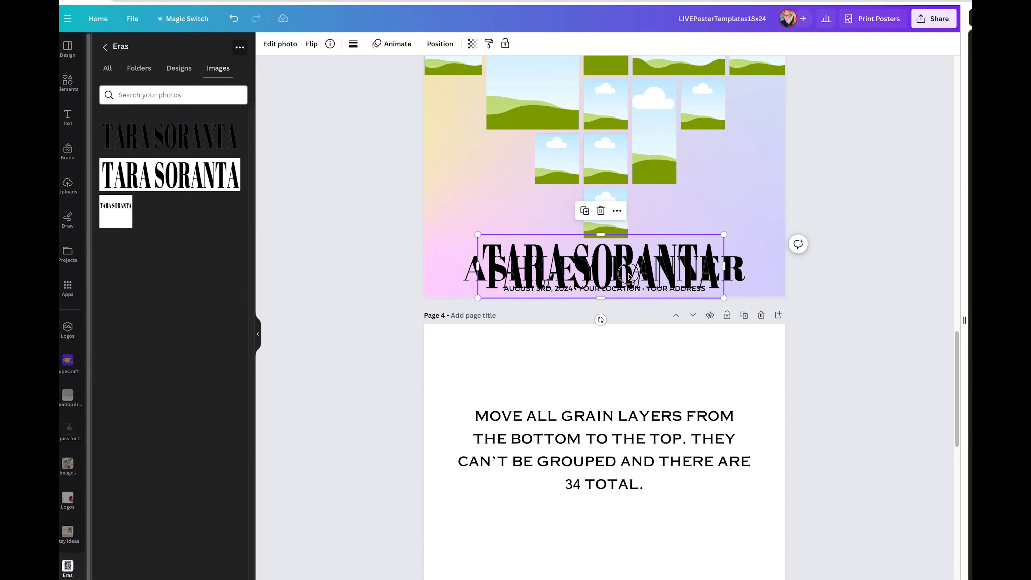
- Delete the placeholder name text behind the name image and center the image horizontally on the poster
left_click(737, 270)
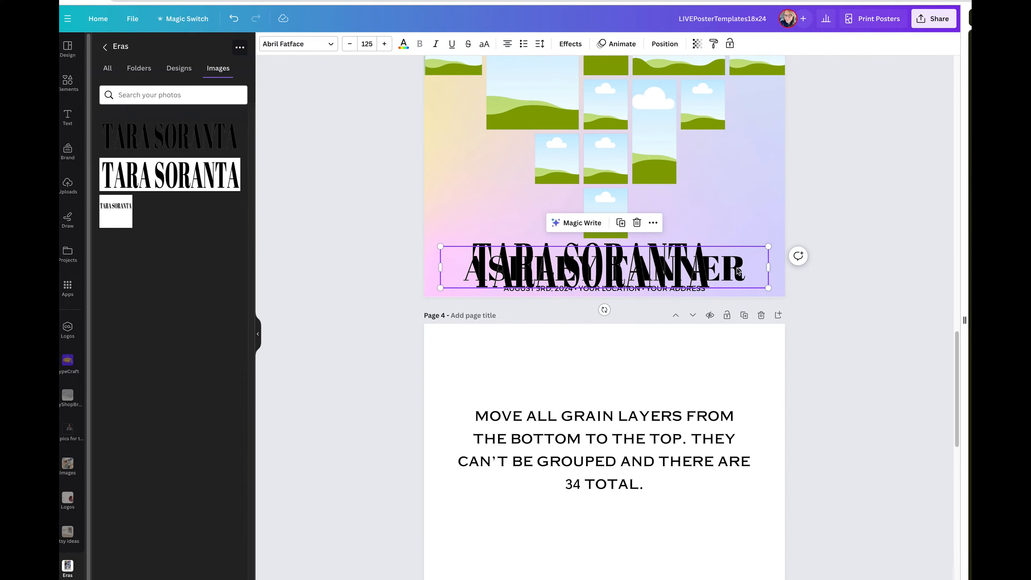
key("Delete")
left_click_drag(672, 280, 683, 280)
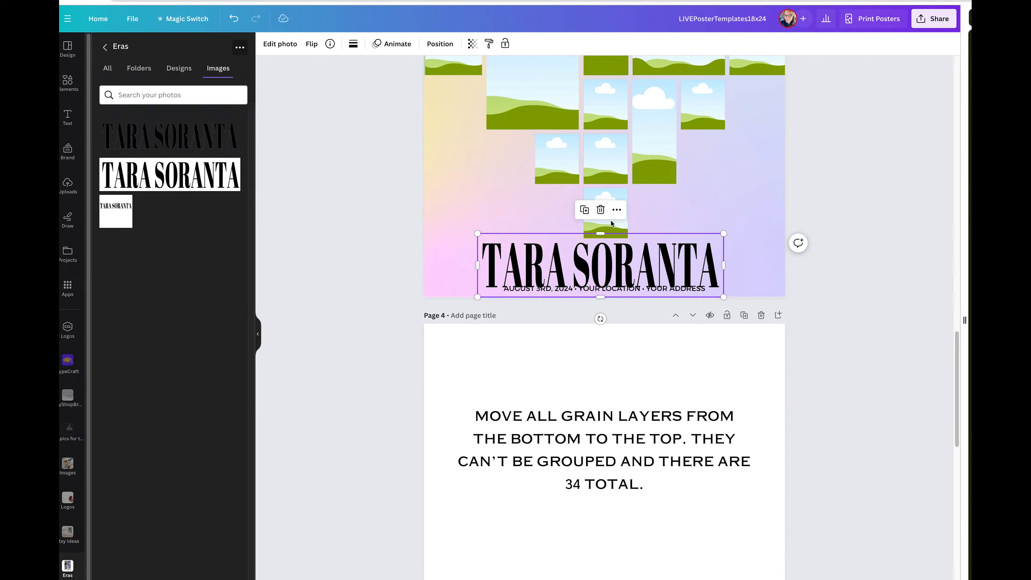
left_click(440, 43)
left_click(108, 44)
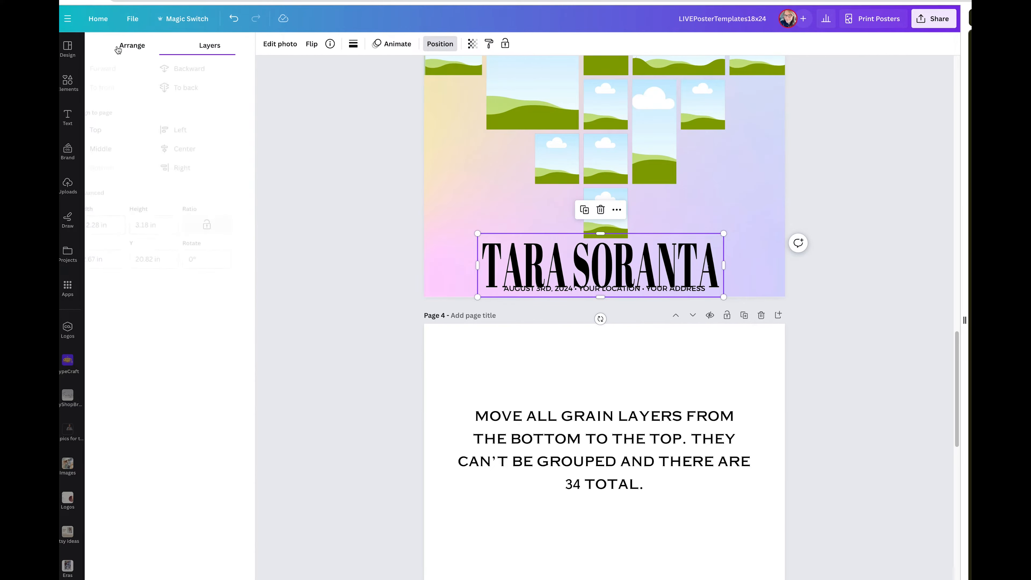
left_click(191, 154)
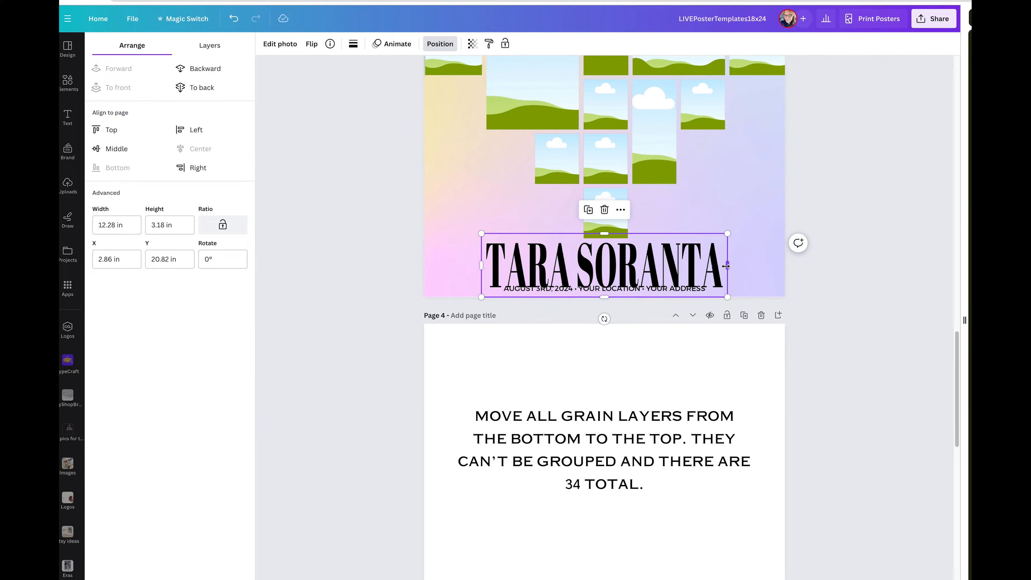
- Trim the name image's sides and bottom edge, and raise it slightly above the date and location line
left_click_drag(727, 266, 723, 265)
left_click_drag(479, 262, 487, 261)
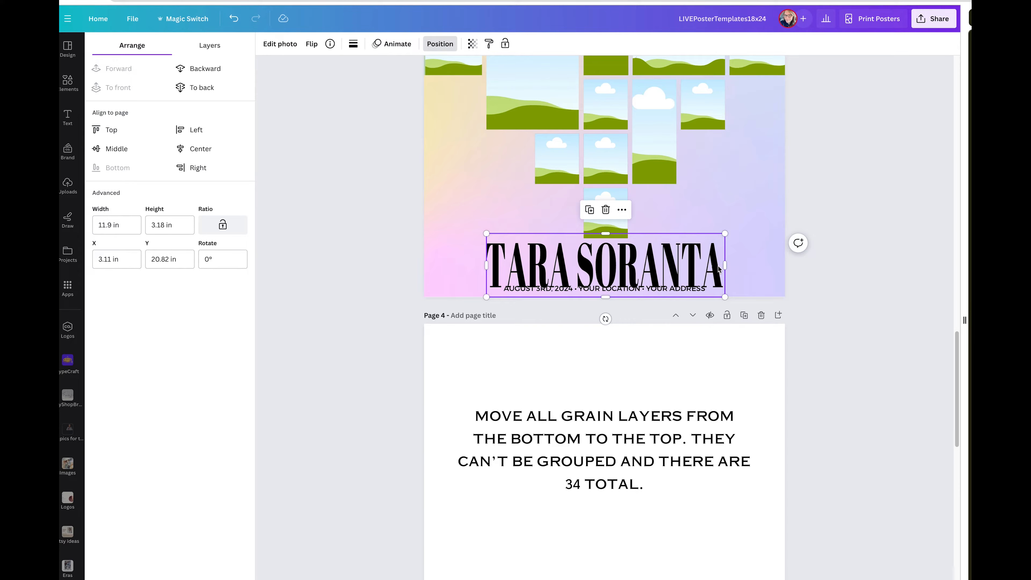
left_click_drag(721, 265, 725, 266)
left_click_drag(650, 278, 646, 273)
left_click(872, 327)
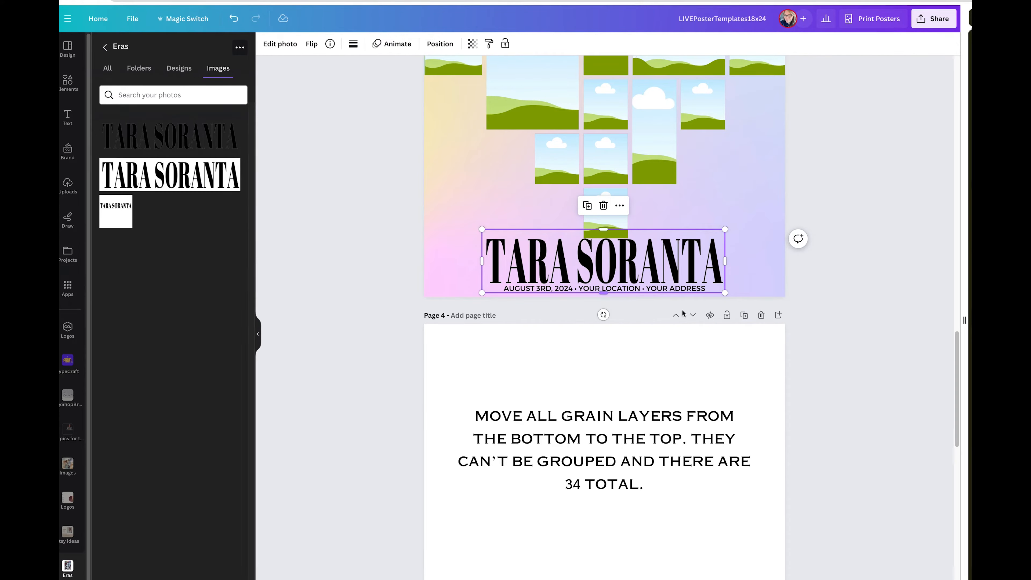
left_click(657, 307)
left_click(645, 291)
left_click_drag(605, 289, 604, 285)
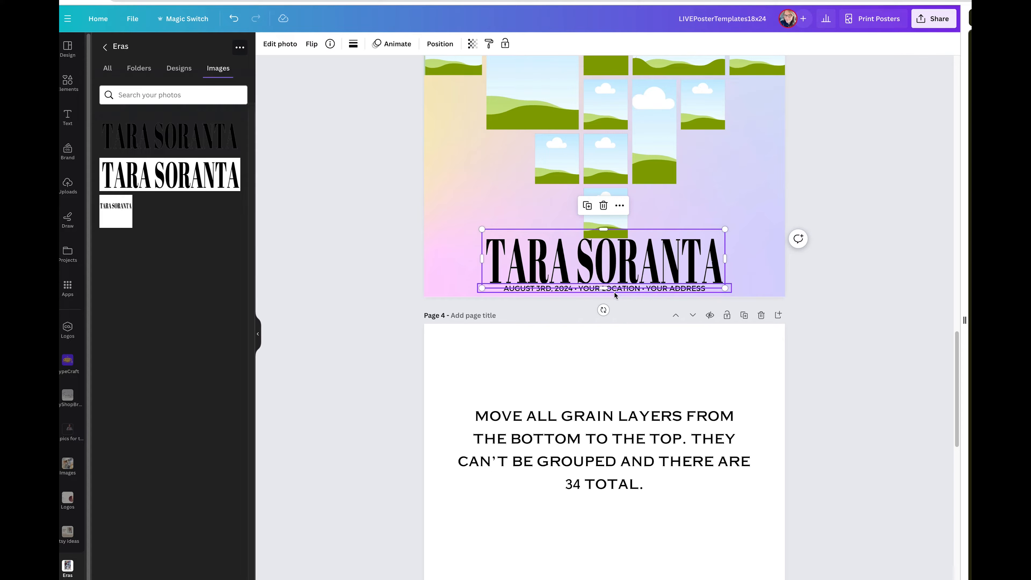
- Nudge the date and location line slightly down, away from the name image
left_click(614, 293)
key("Down")
key("Down")
key("Down")
key("Down")
key("Down")
key("Down")
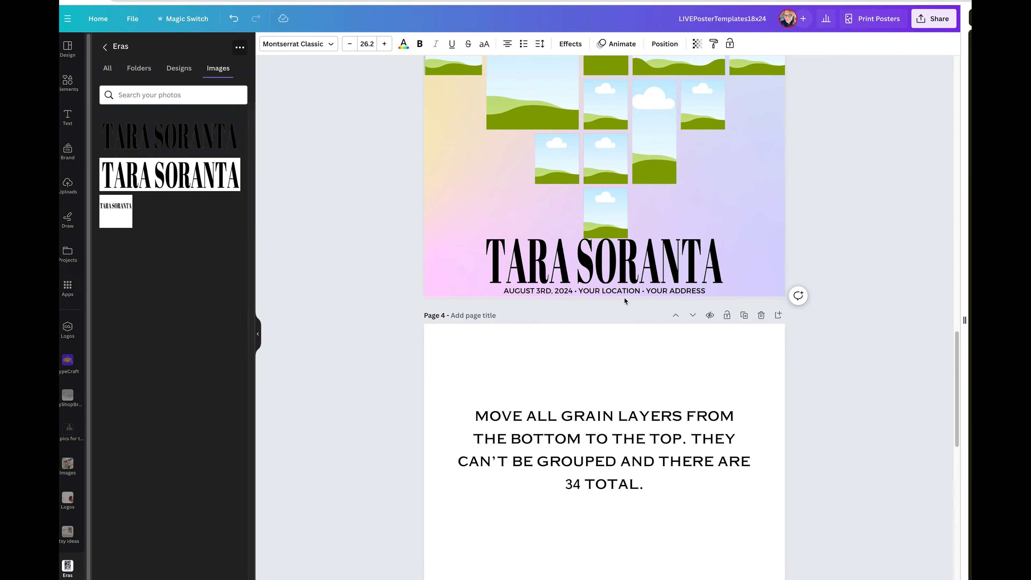
left_click(851, 365)
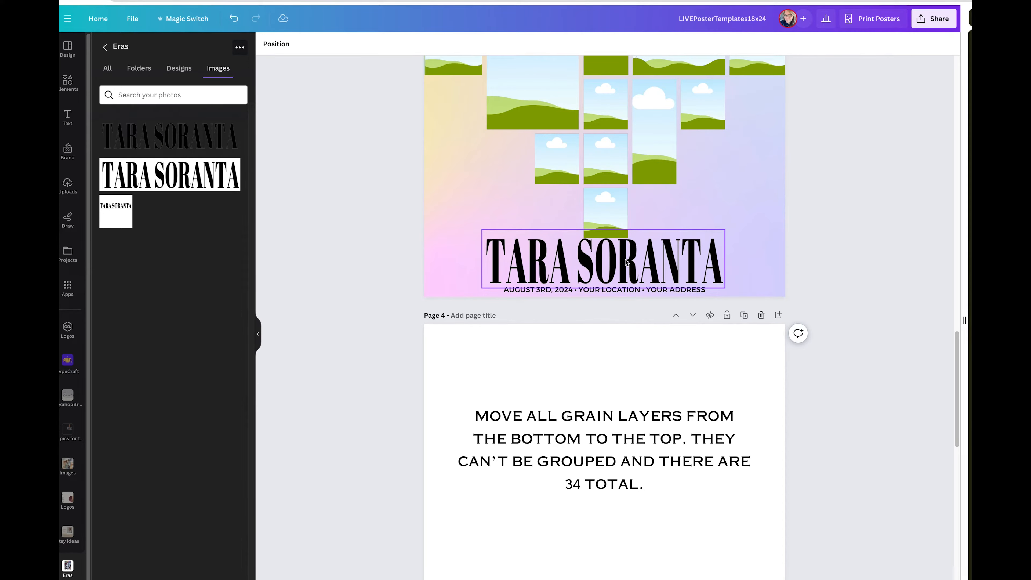
- Fine-tune the name image's vertical position so it sits slightly lower, between the lowest photo frame and the date line
scroll(627, 262, "up", 3)
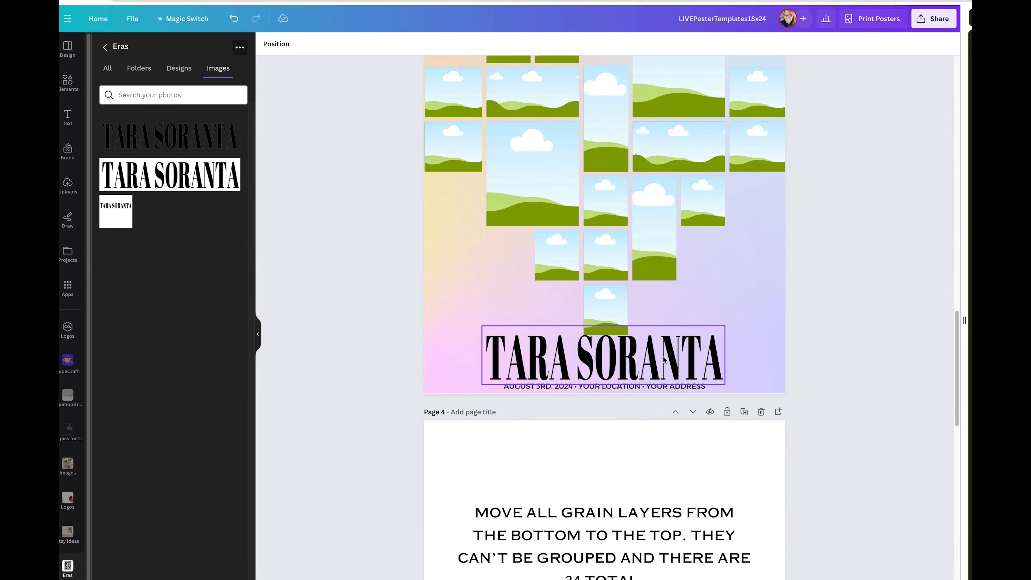
scroll(667, 372, "down", 1)
left_click(650, 349)
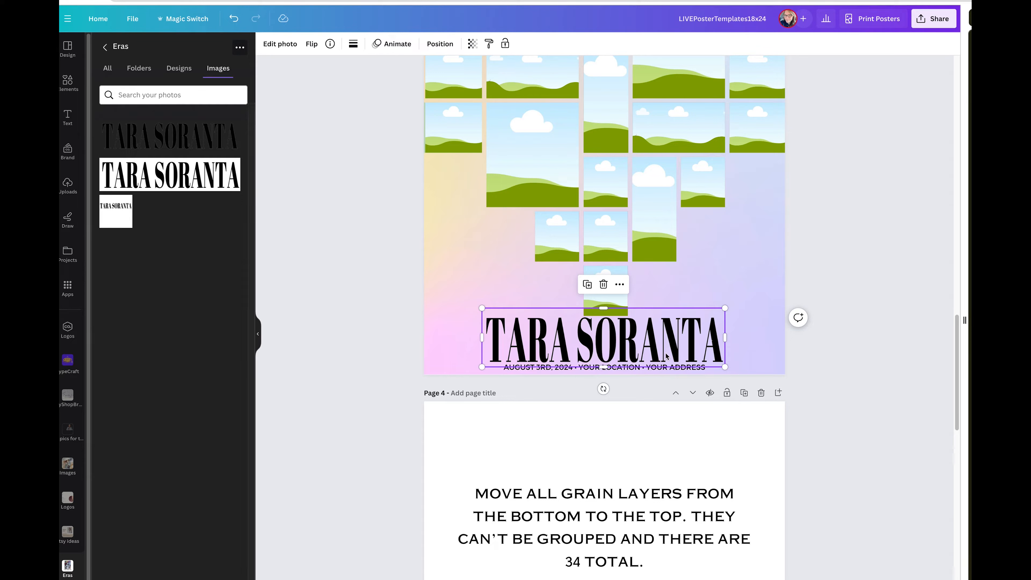
key("Up")
key("Up")
key("Up")
key("Up")
key("Up")
key("Up")
key("Down")
key("Down")
key("Down")
key("Down")
key("Down")
key("Down")
key("Down")
key("Down")
key("Down")
key("Down")
key("Down")
key("Down")
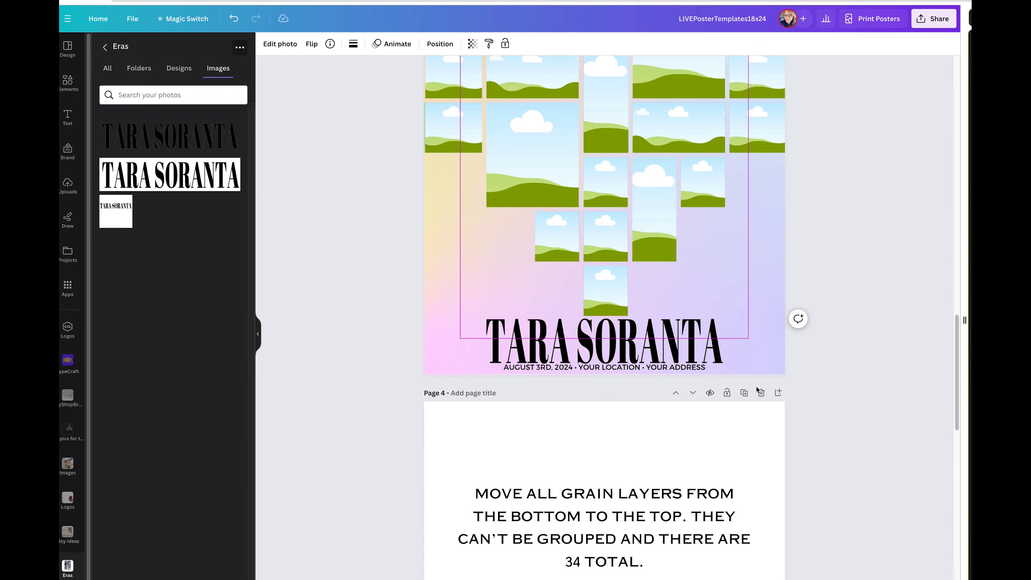
left_click(852, 408)
scroll(847, 399, "up", 2)
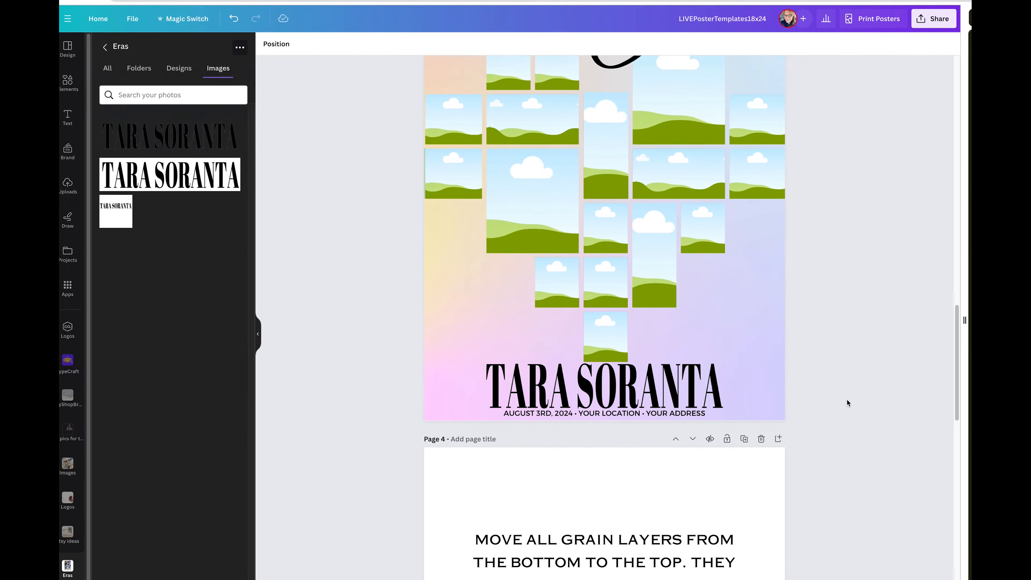
- Extend the two leftmost photo frames on page 3 to meet the poster's left edge
scroll(847, 399, "up", 5)
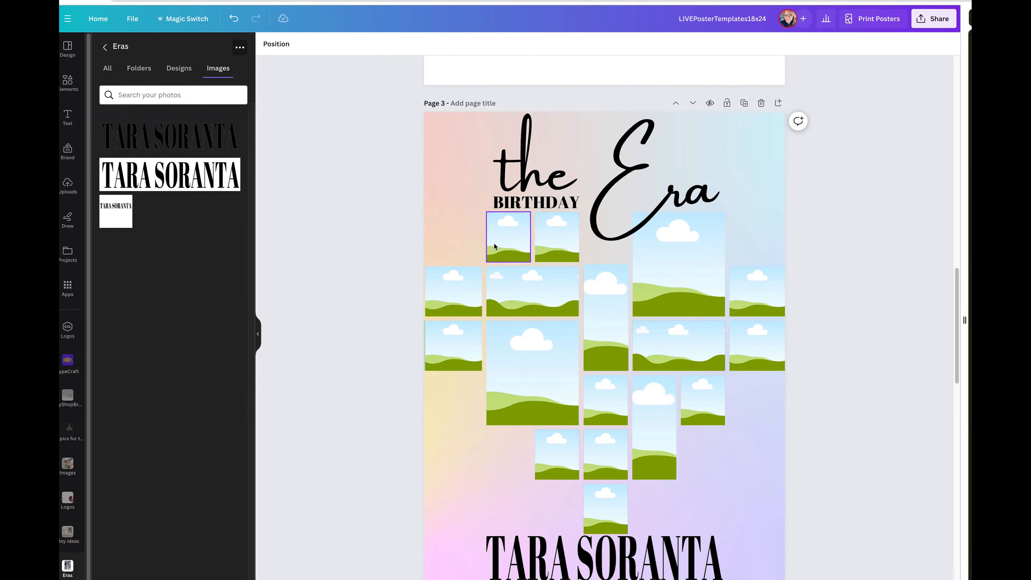
scroll(560, 264, "down", 1)
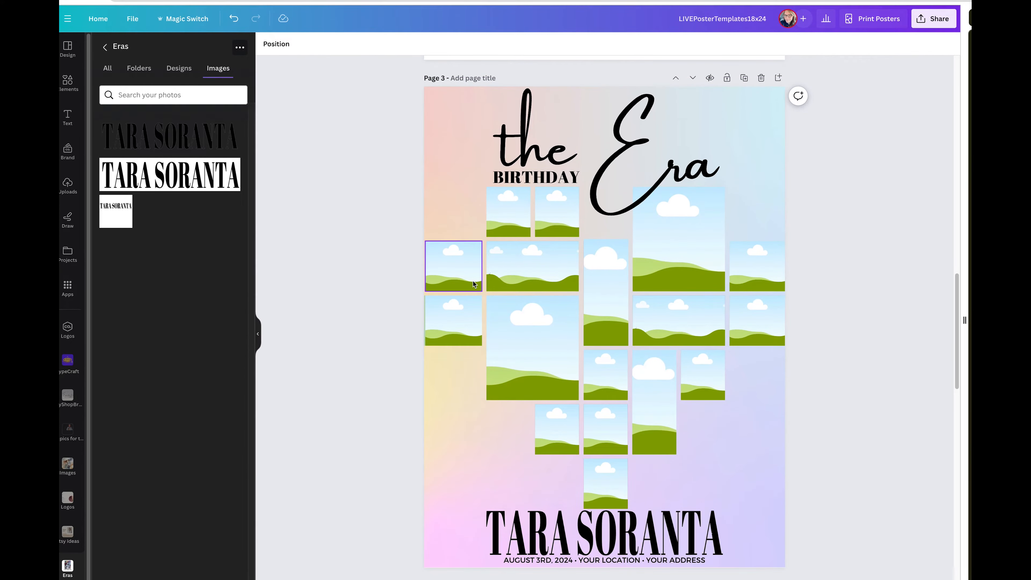
left_click(430, 264)
left_click_drag(425, 266, 422, 262)
left_click(391, 268)
left_click(445, 327)
left_click_drag(422, 318, 422, 319)
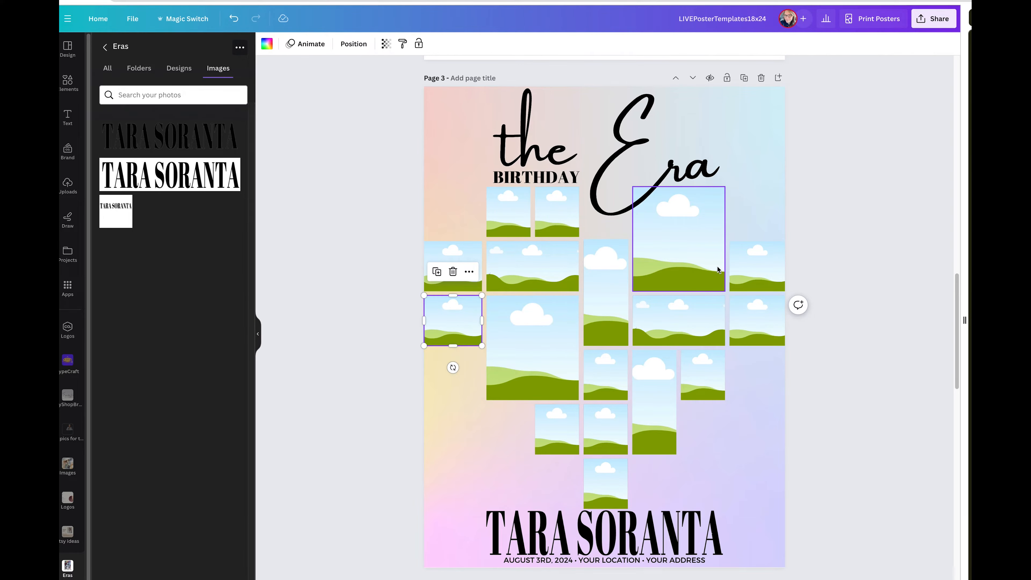
- Fill five photo frames on the poster's left half with cutout portraits from the My pics for templates folder
left_click(257, 334)
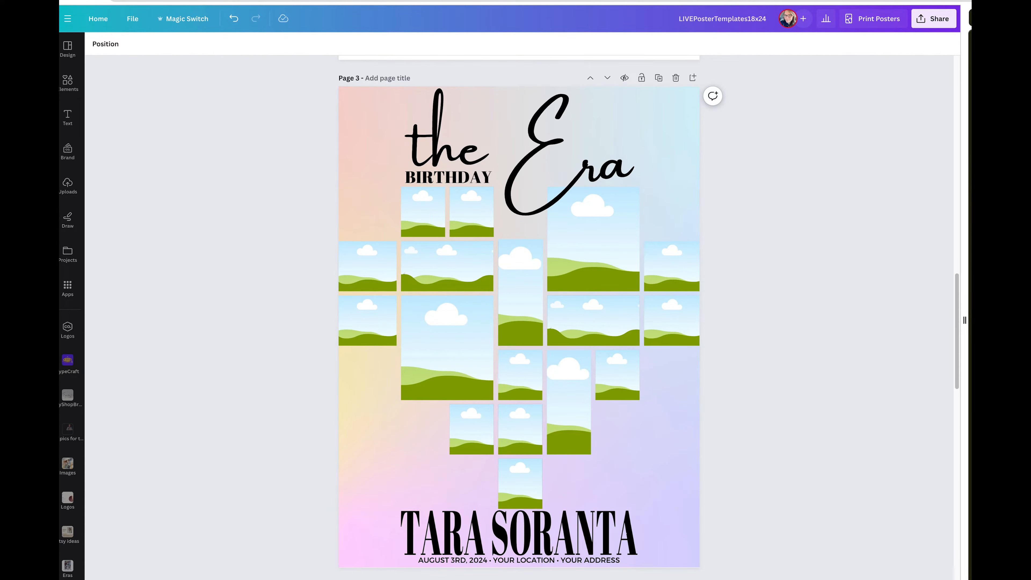
left_click(62, 195)
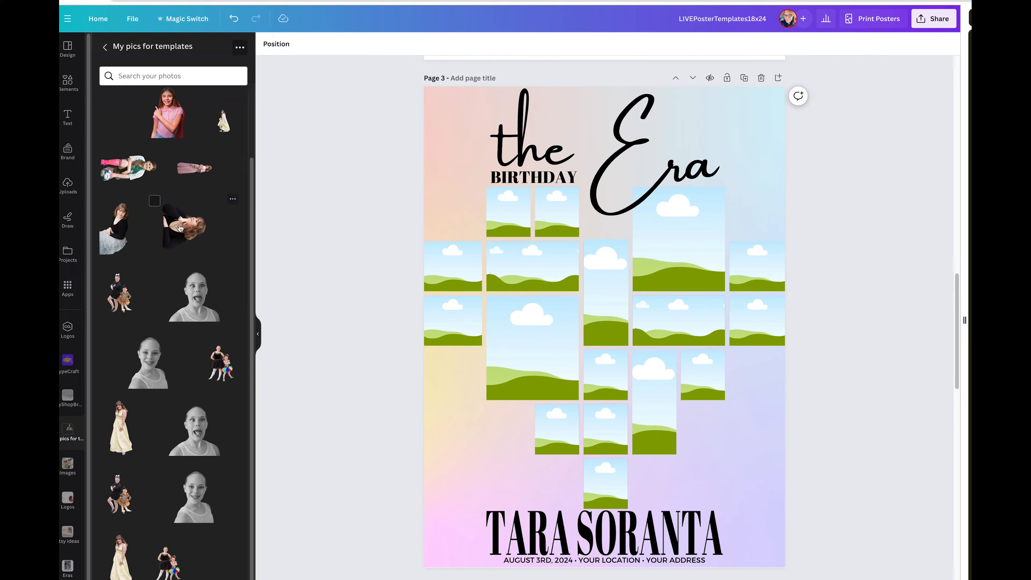
left_click_drag(116, 227, 497, 205)
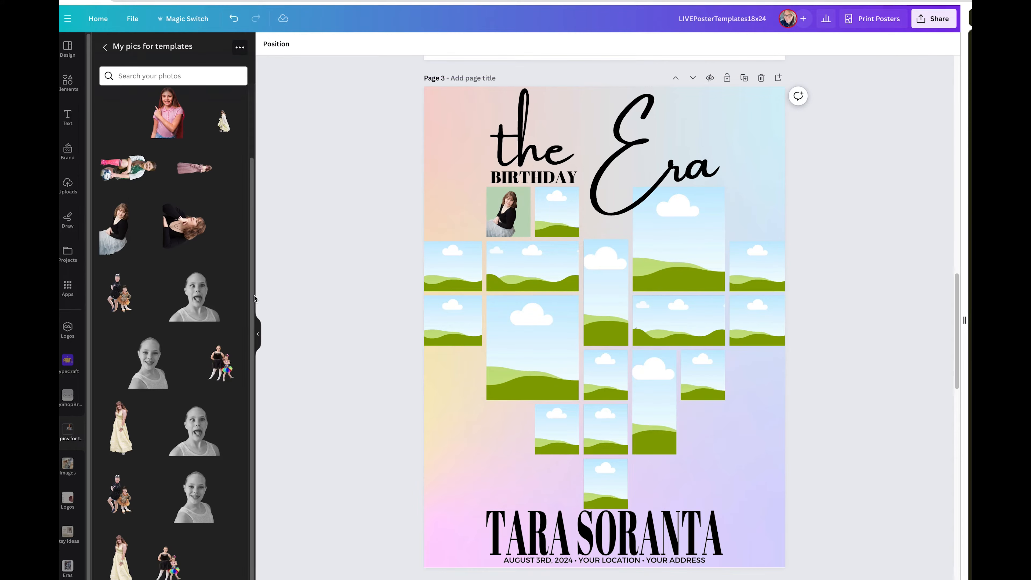
left_click_drag(148, 364, 538, 290)
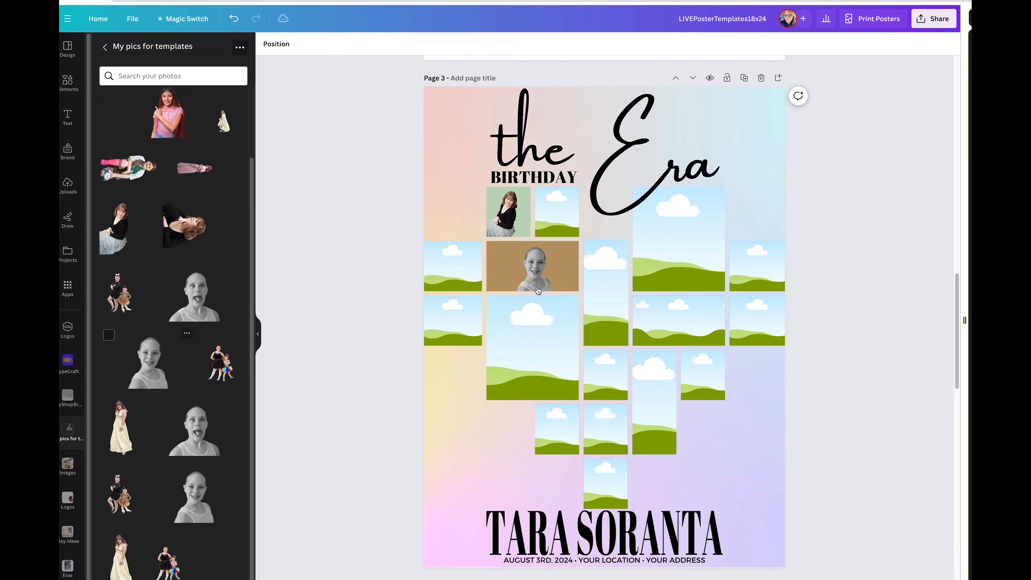
left_click_drag(201, 422, 500, 349)
left_click_drag(128, 495, 452, 324)
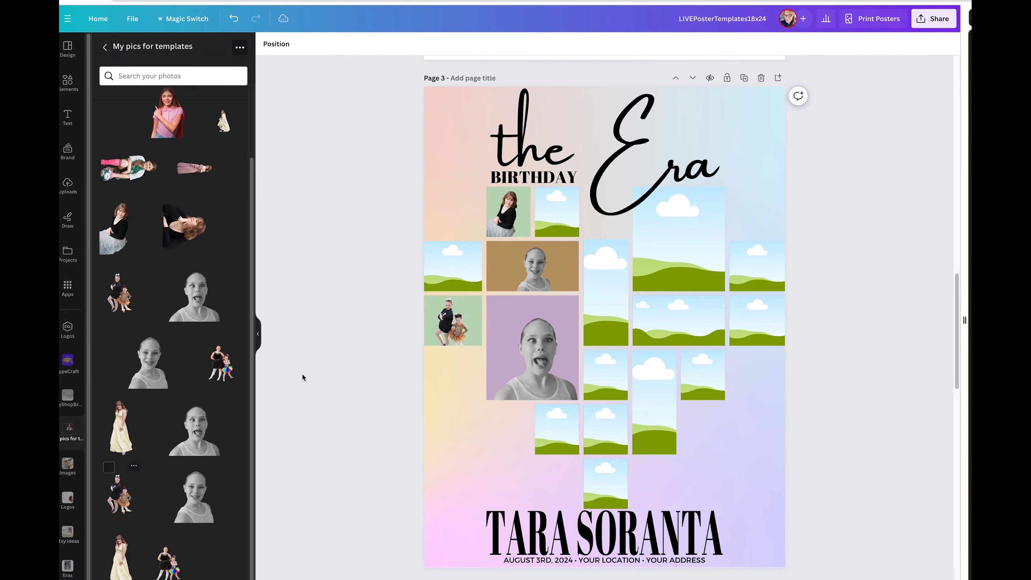
left_click_drag(129, 440, 453, 266)
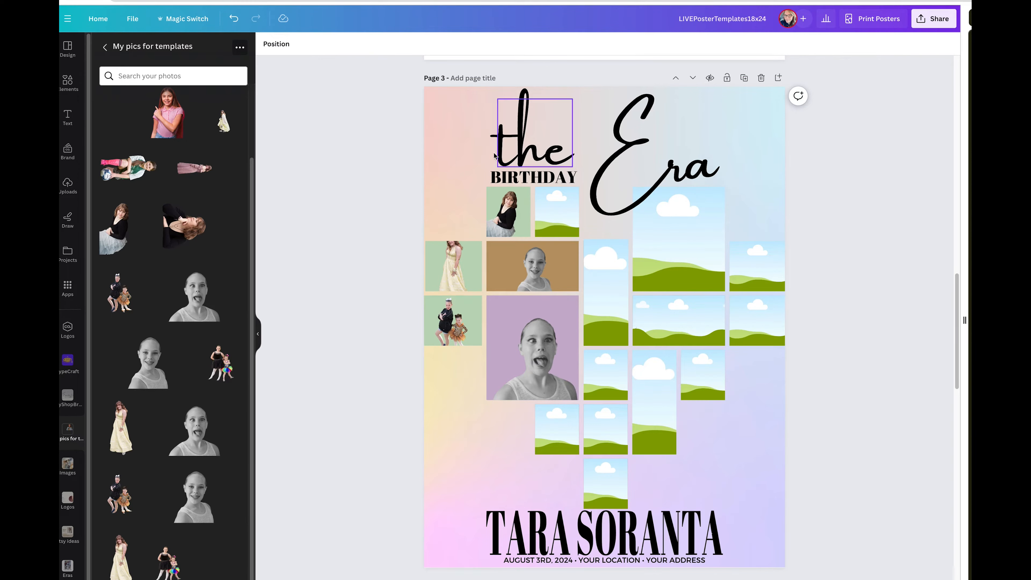
- Recolor the brown background layer behind the smiling portrait to #C9B1CE, sampled from the purple frame directly below it
left_click(272, 43)
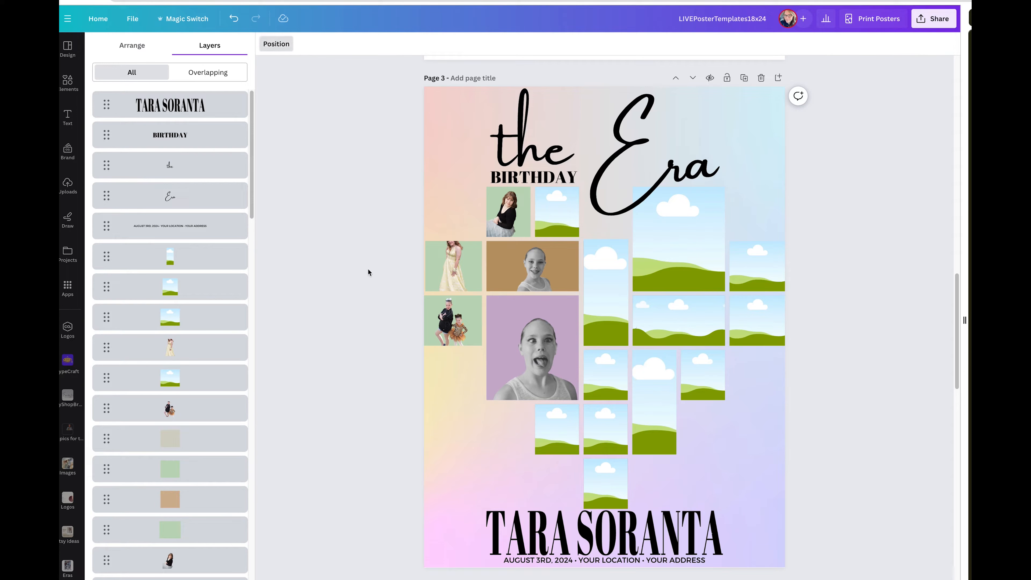
left_click(518, 277)
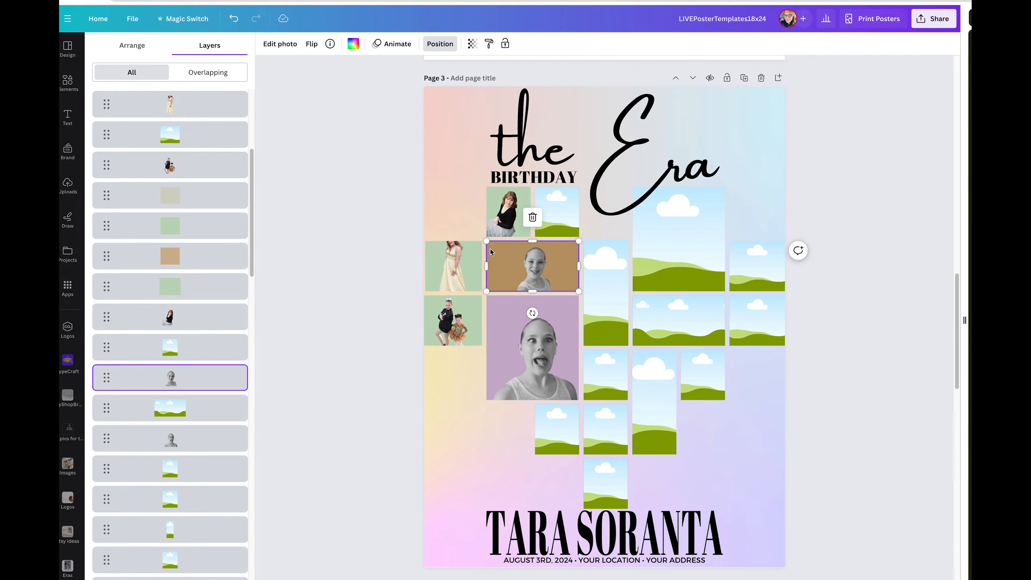
scroll(167, 362, "down", 2)
scroll(168, 362, "down", 8)
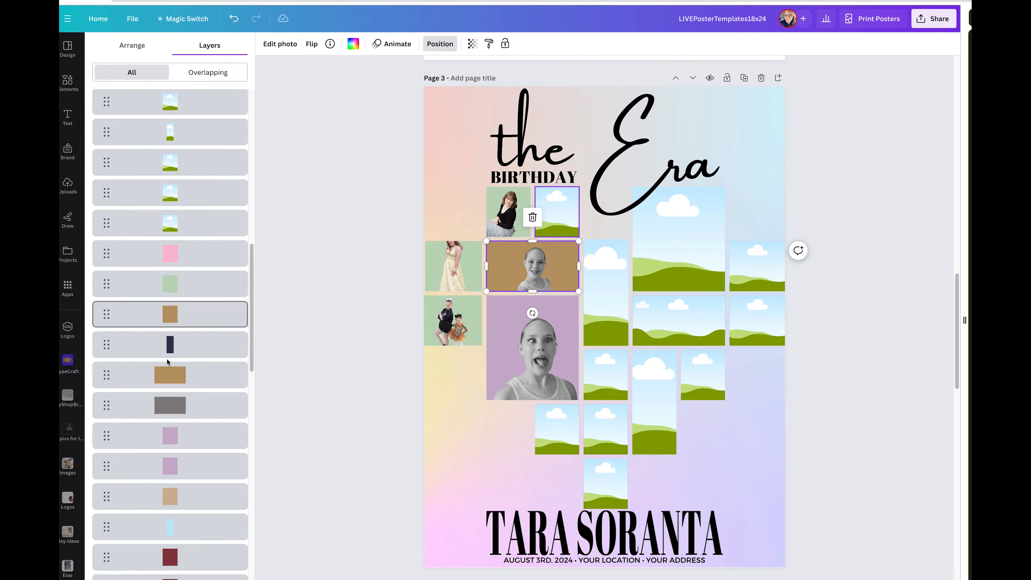
left_click(175, 377)
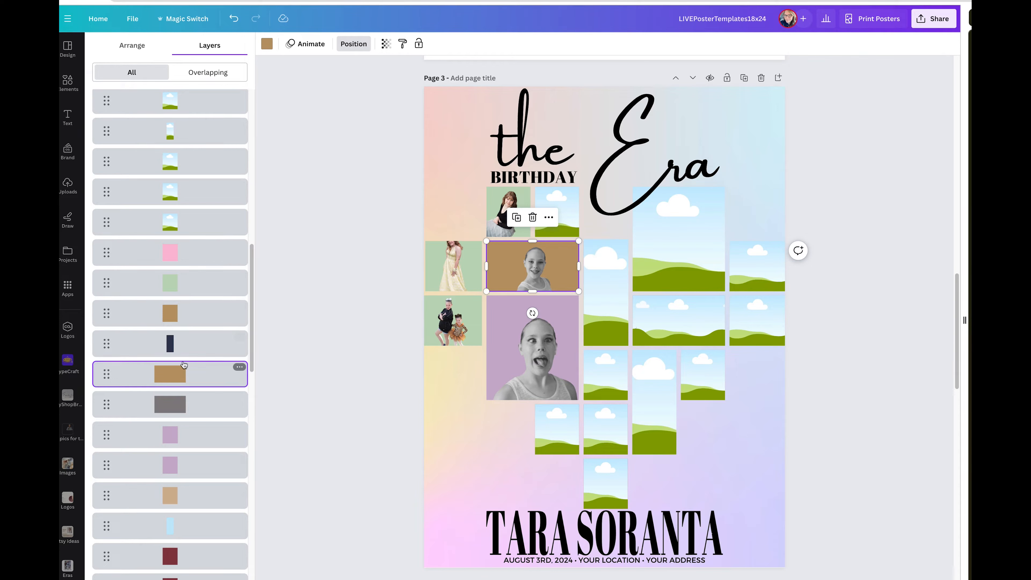
left_click(189, 317)
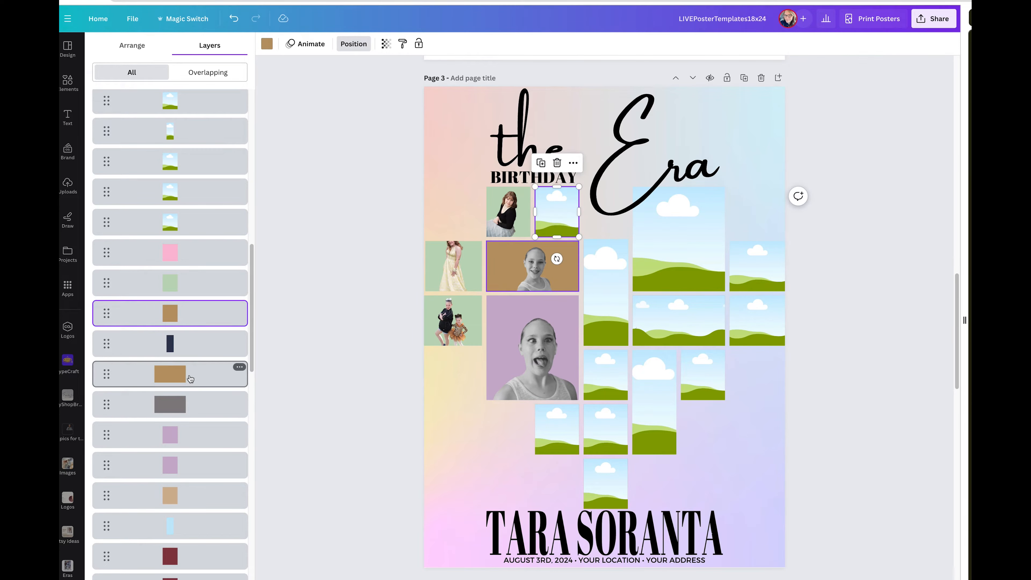
left_click(191, 379)
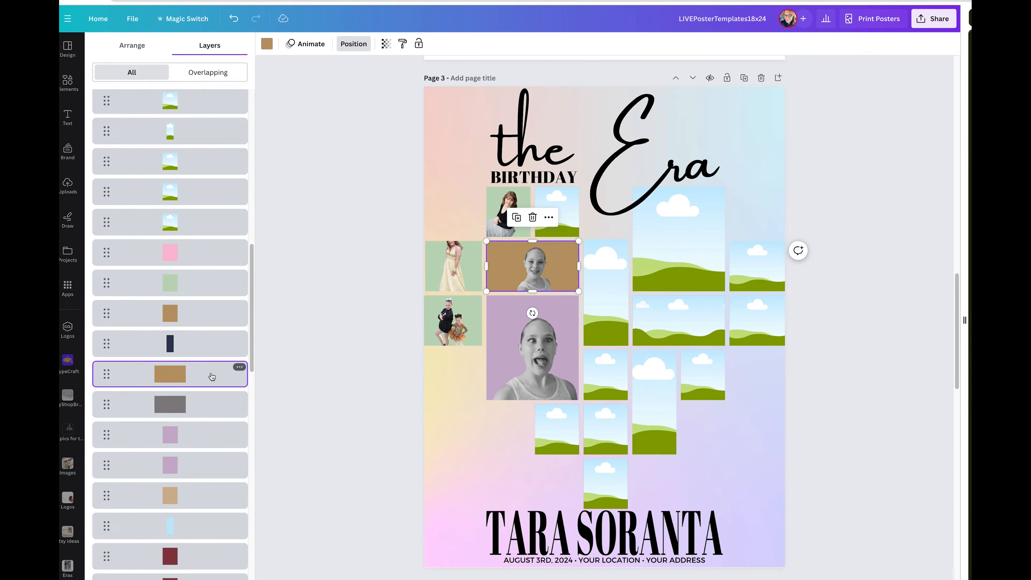
left_click(264, 46)
left_click(105, 101)
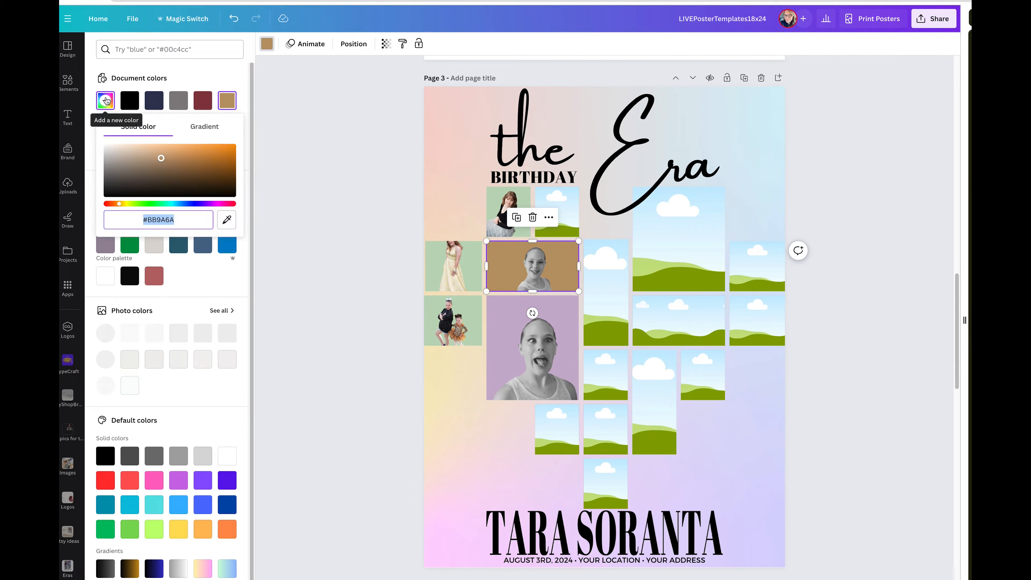
left_click(227, 220)
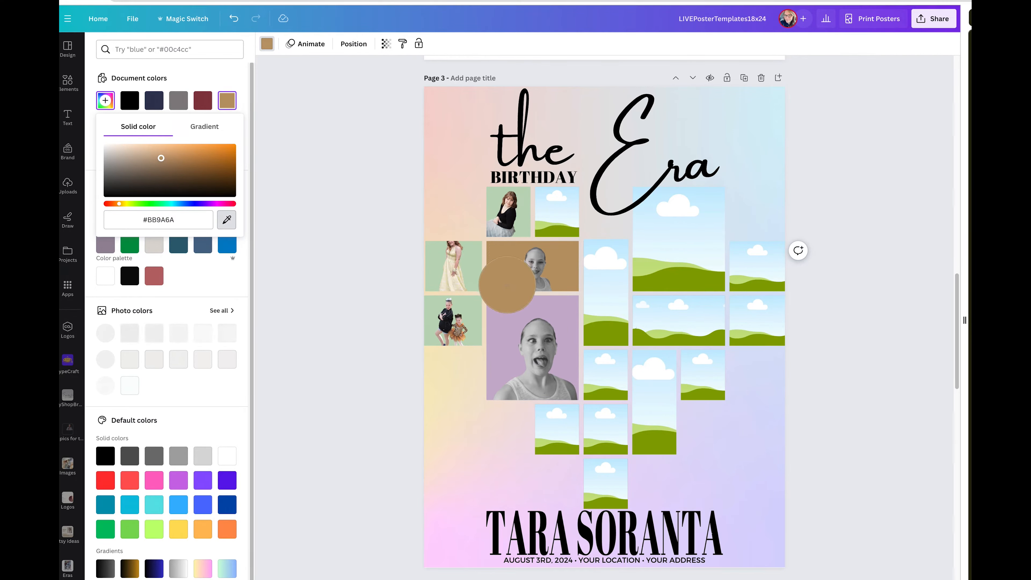
left_click(502, 322)
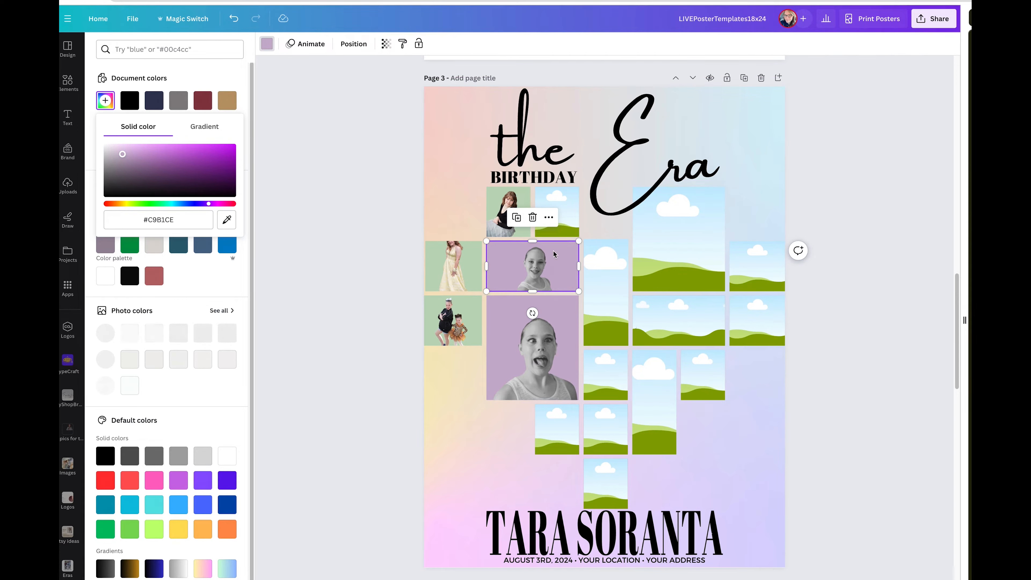
left_click(383, 238)
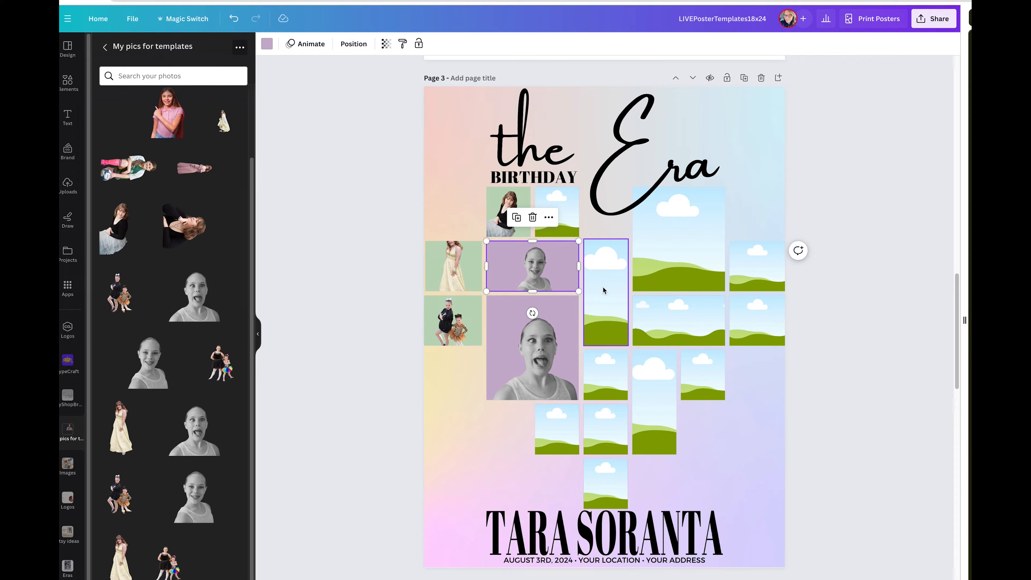
- Place the sideways pink-dress cutout in the tall photo frame beside the two portraits, undoing any stray move
left_click_drag(194, 167, 595, 296)
left_click_drag(532, 315, 582, 327)
left_click(234, 18)
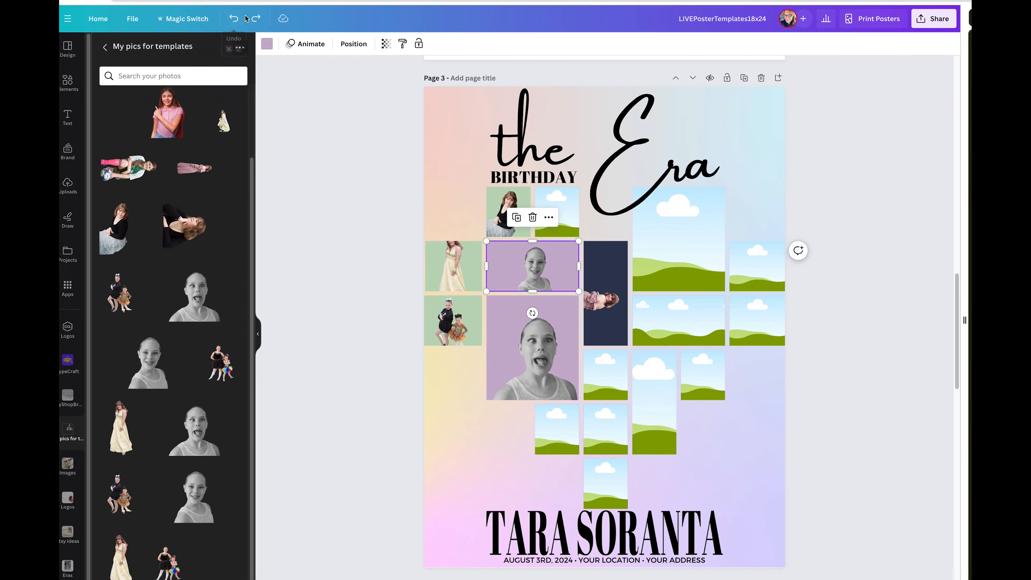
- Rotate the pink-dress cutout to -90° inside its tall frame, then enlarge and reposition it over the navy background
double_click(602, 305)
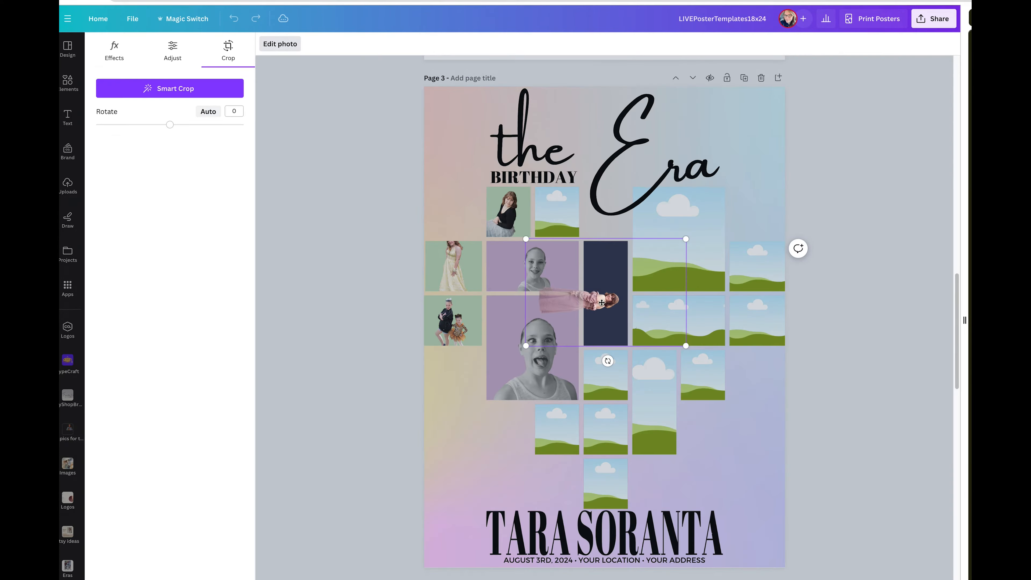
left_click_drag(607, 361, 686, 291)
mouse_move(612, 323)
left_mouse_down()
mouse_move(610, 299)
mouse_move(605, 331)
left_mouse_up()
left_click_drag(650, 220, 715, 126)
left_click_drag(637, 305, 598, 322)
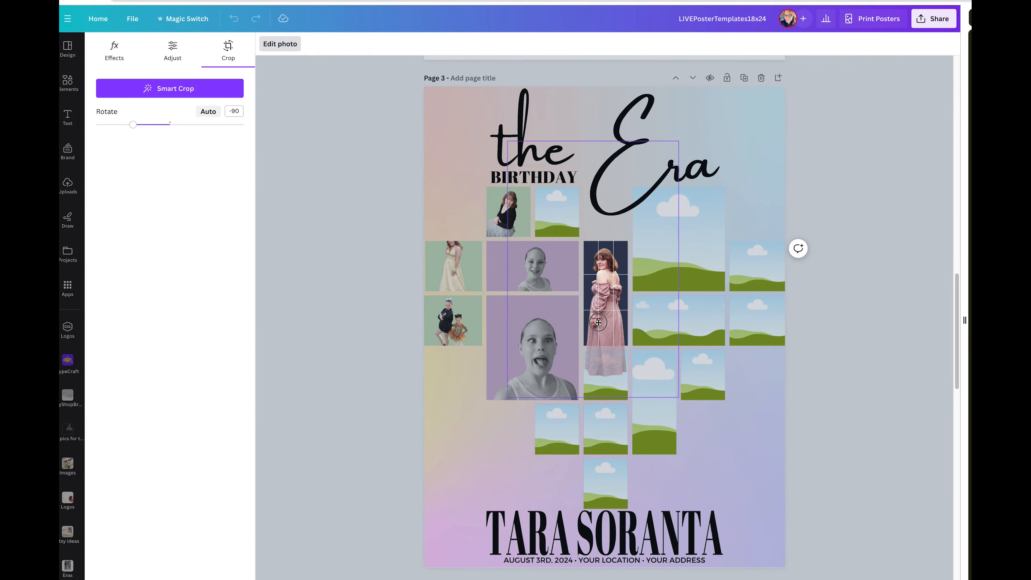
left_click(803, 444)
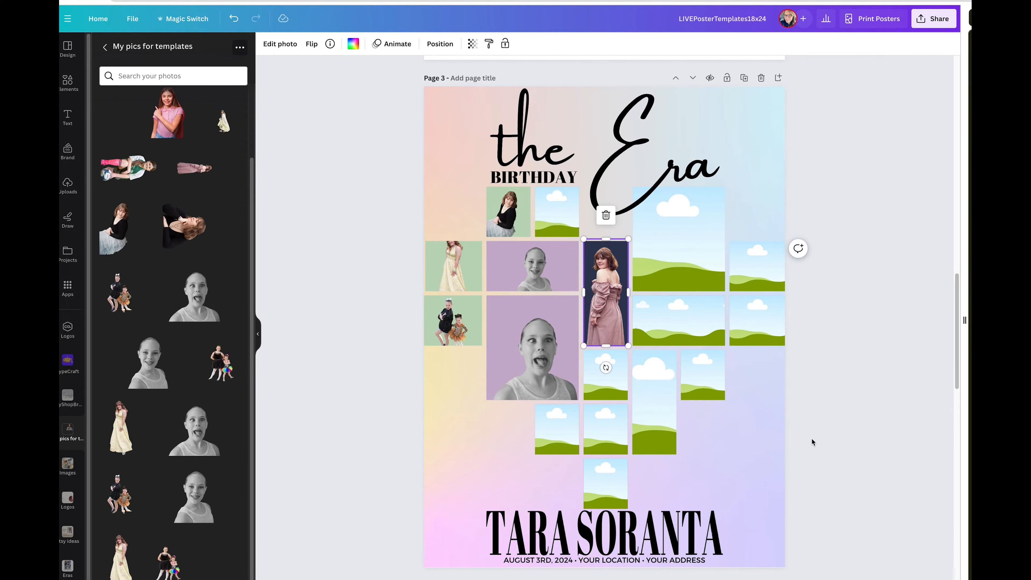
- Enlarge the tall frame beyond its navy background and scale up the pink-dress cutout inside so the head extends above it
left_click_drag(628, 241, 658, 196)
left_click_drag(620, 313, 615, 359)
double_click(617, 333)
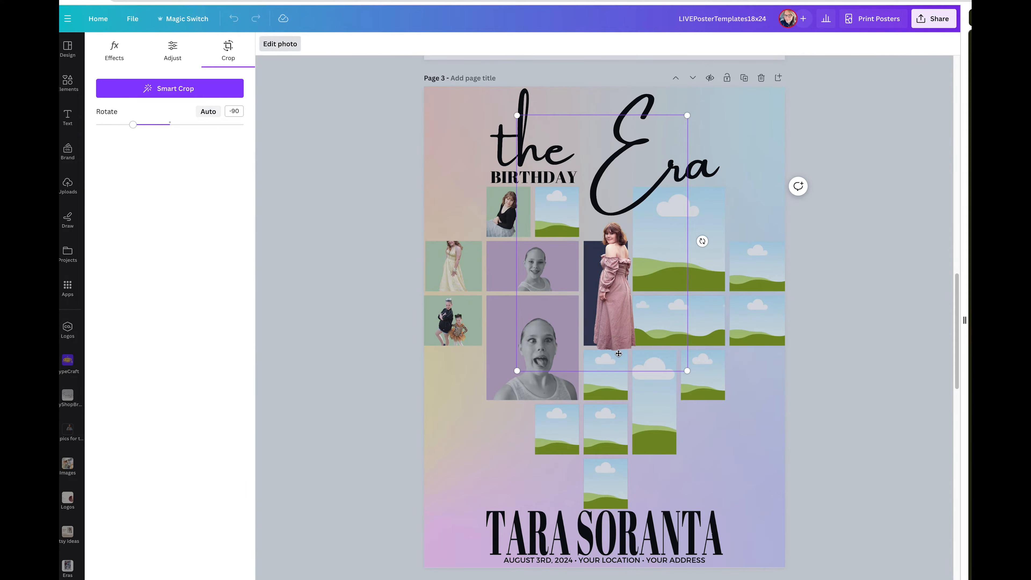
left_click_drag(687, 372, 752, 454)
left_click_drag(668, 401, 622, 346)
left_click(830, 420)
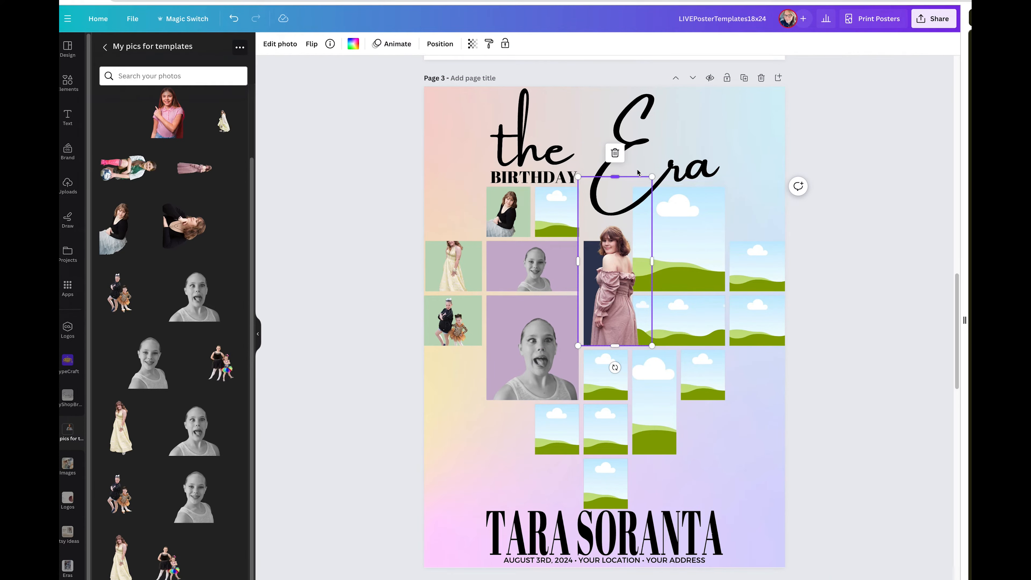
- Lower the enlarged frame's upper edge slightly and shift the pink-dress cutout a little left over its navy background
left_click_drag(614, 177, 615, 180)
left_click(621, 252)
double_click(620, 204)
left_click_drag(705, 94, 709, 90)
left_click(812, 316)
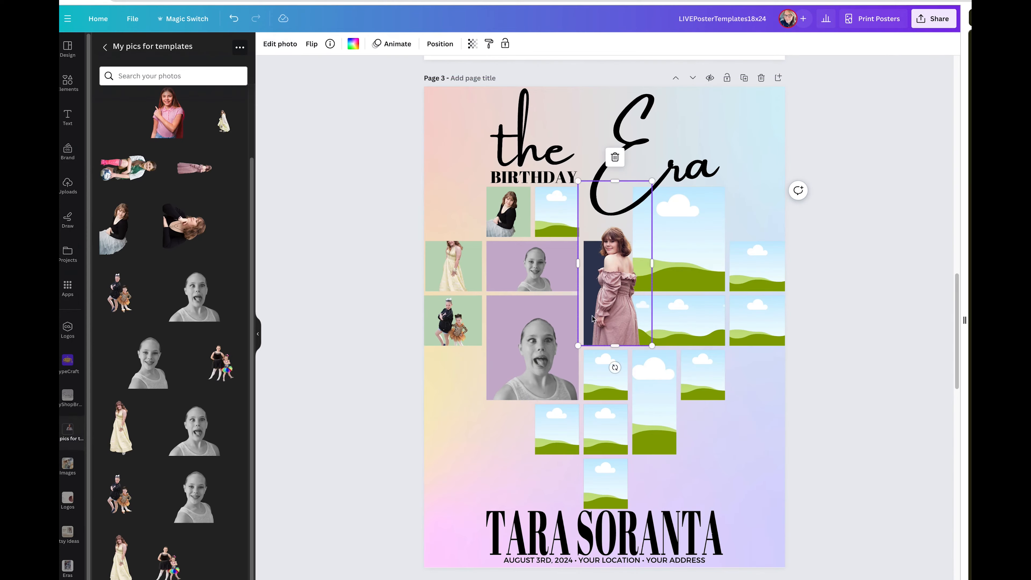
left_click(889, 428)
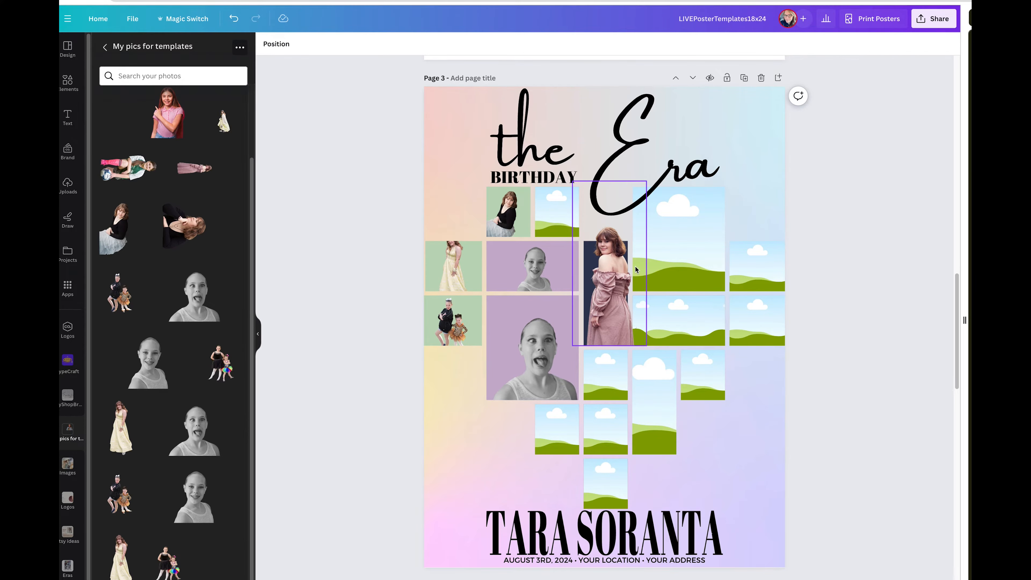
- Following the note on page 4, move all grain layers on page 3 from the bottom to the top of the layer stack
scroll(634, 266, "down", 10)
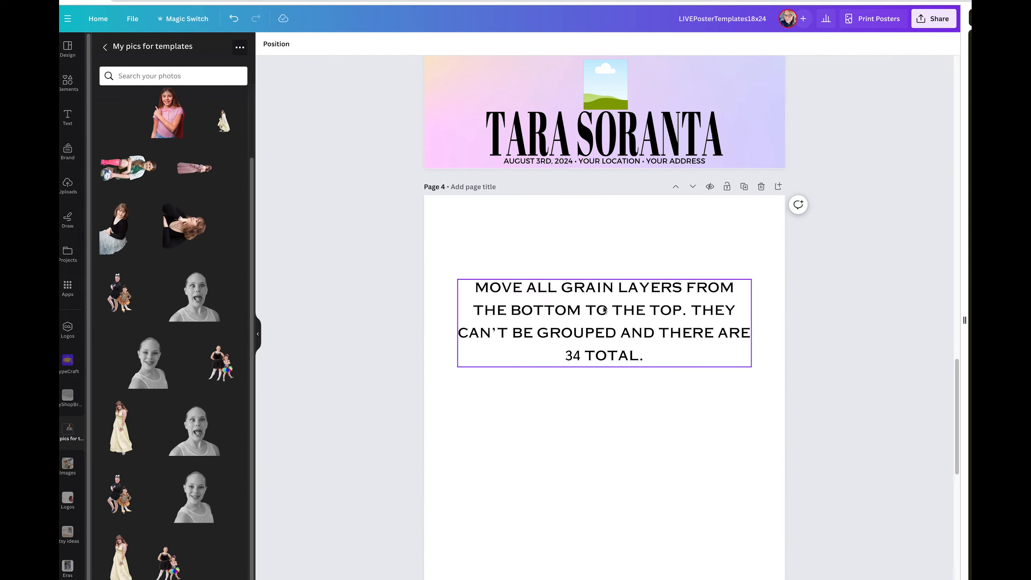
left_click(278, 44)
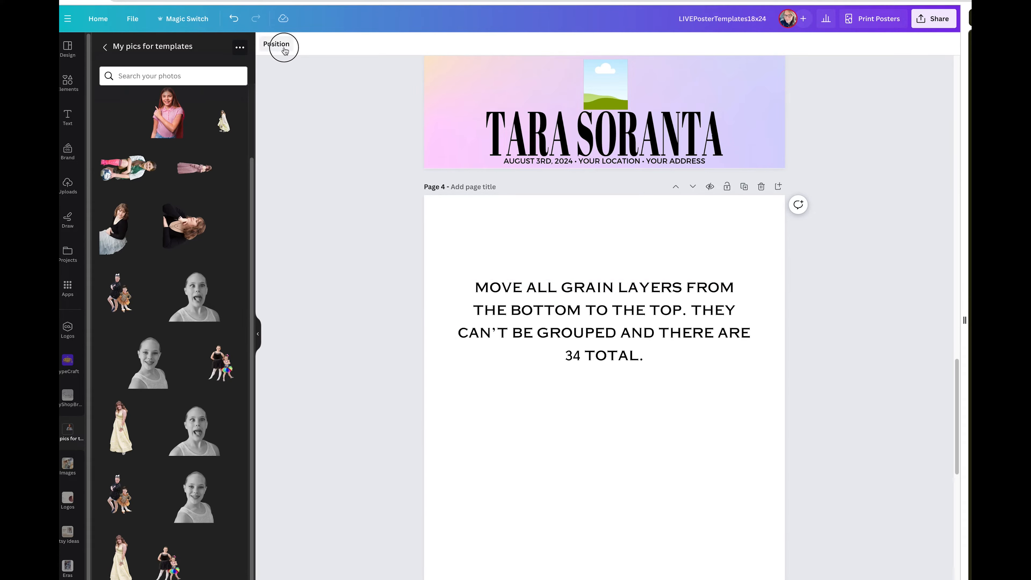
scroll(537, 174, "up", 10)
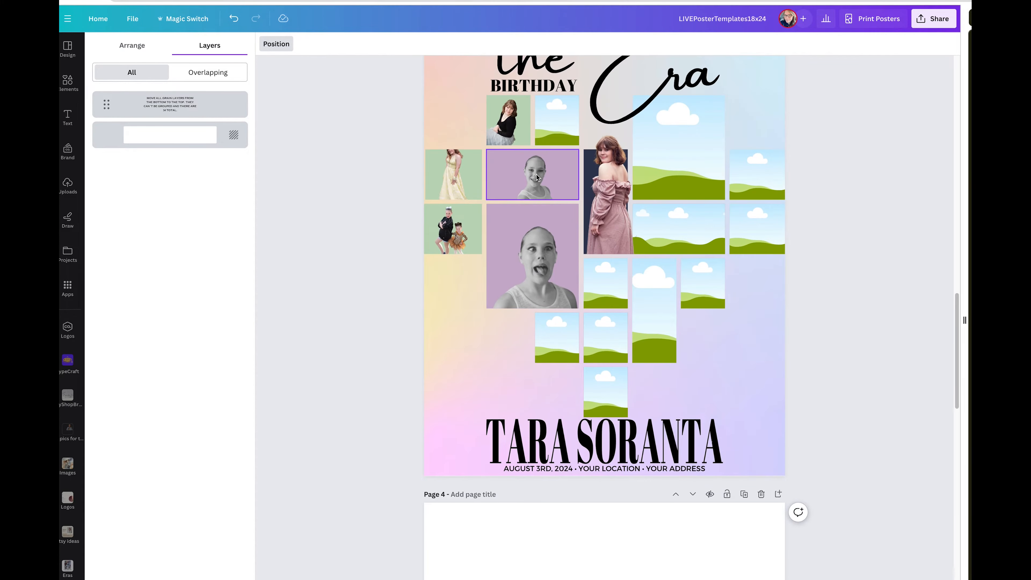
scroll(178, 401, "down", 10)
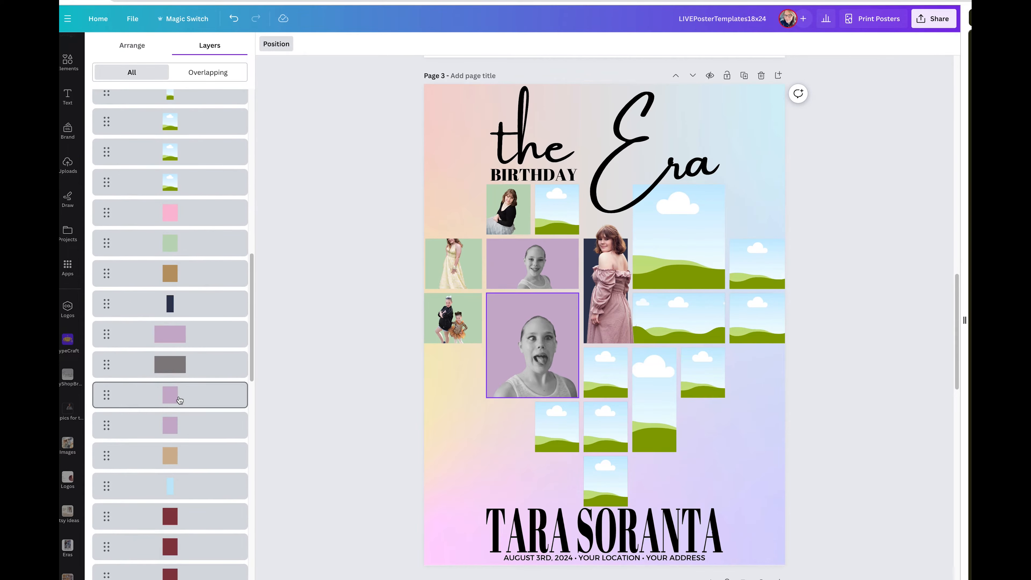
left_click(173, 339)
scroll(173, 414, "down", 5)
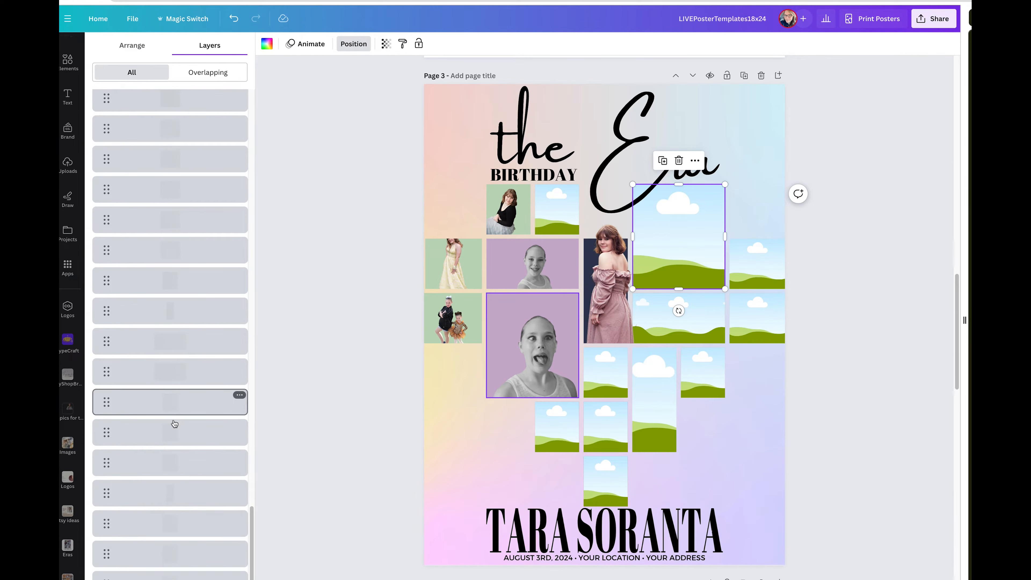
left_click(170, 573, "shift")
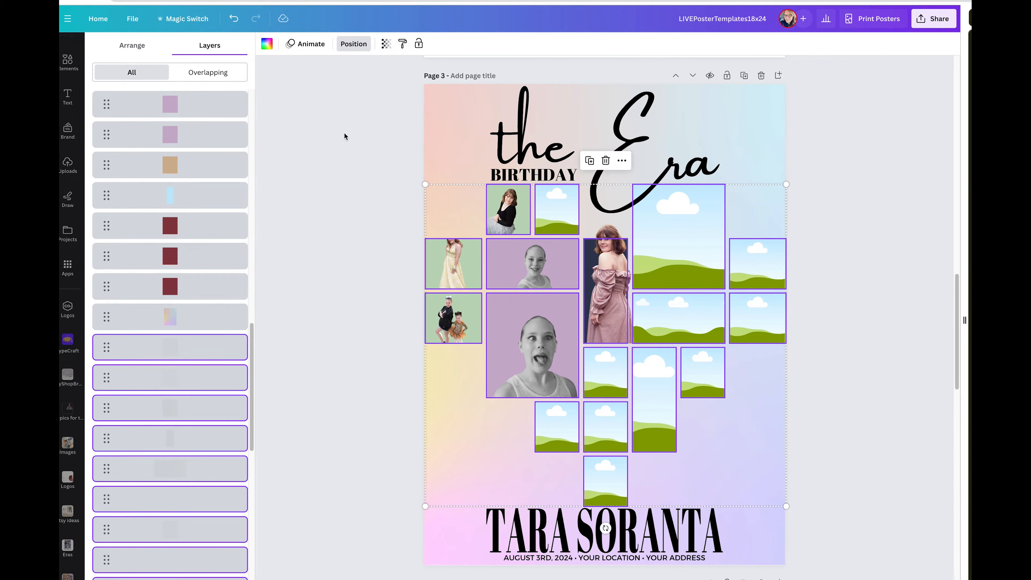
left_click_drag(180, 350, 184, 94)
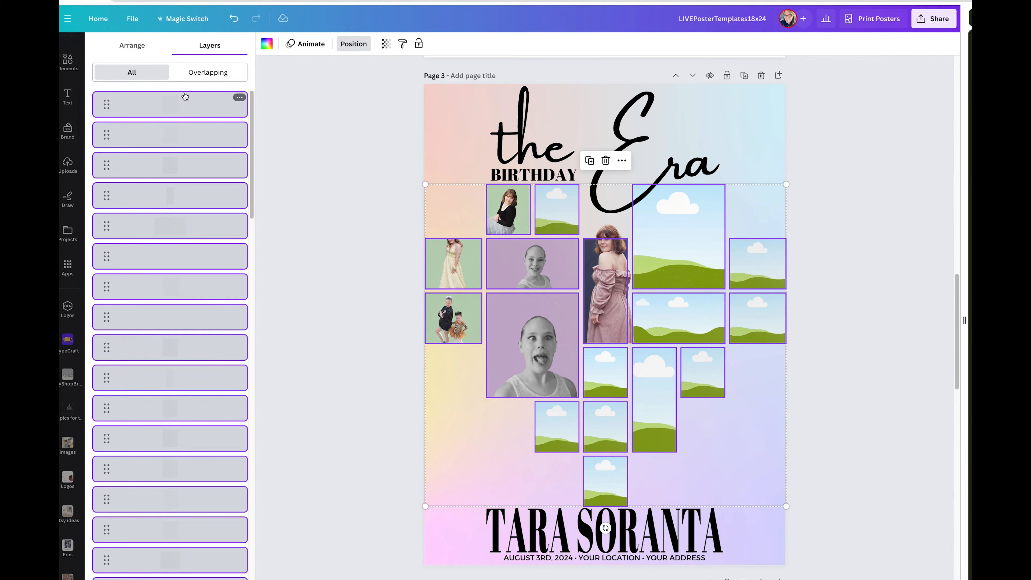
scroll(853, 224, "down", 1)
left_click(854, 224)
- Move the Era title text above all grain layers to the top of the layer stack
left_click(625, 129)
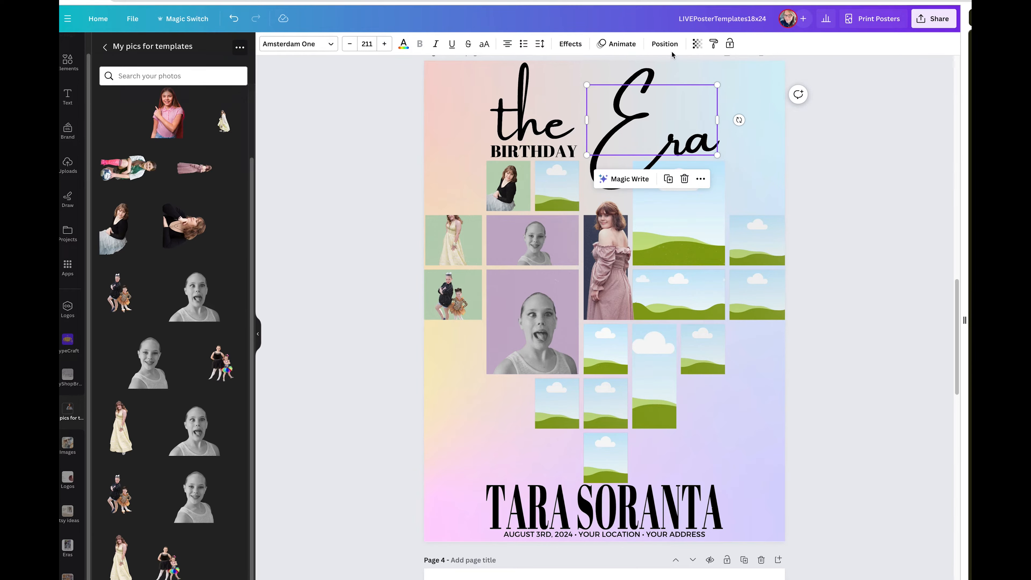
left_click(664, 43)
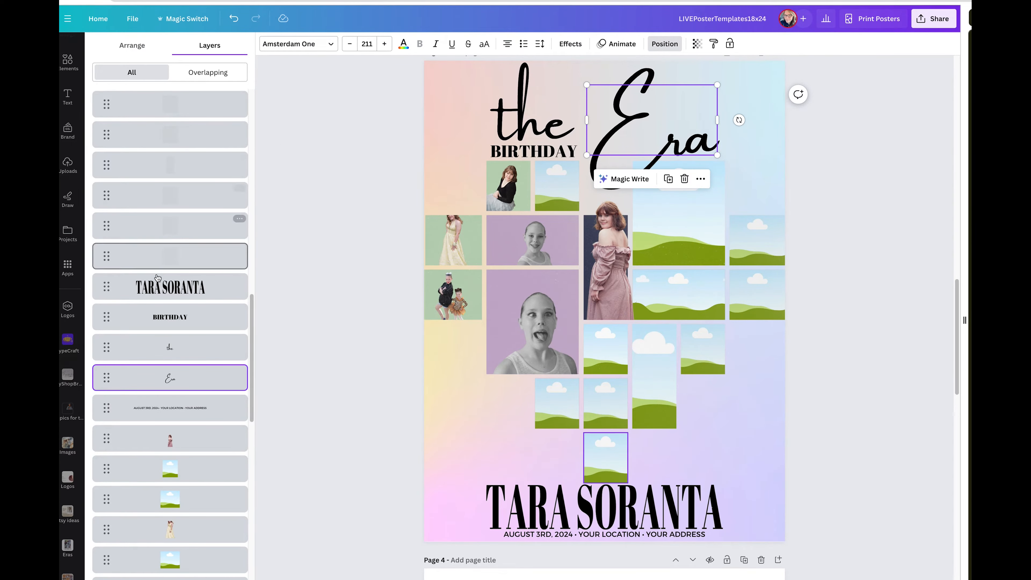
left_click_drag(201, 385, 191, 96)
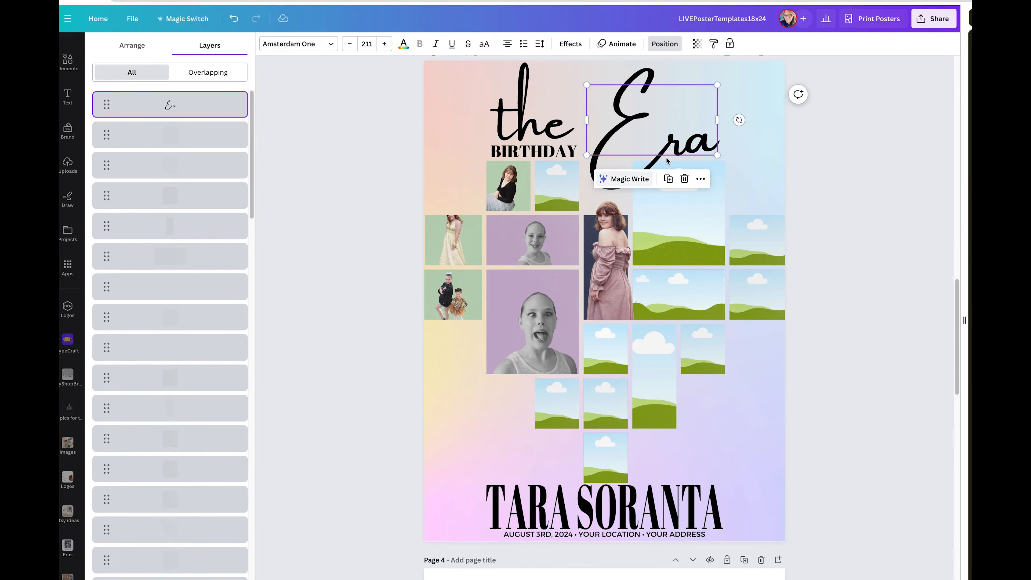
left_click(875, 428)
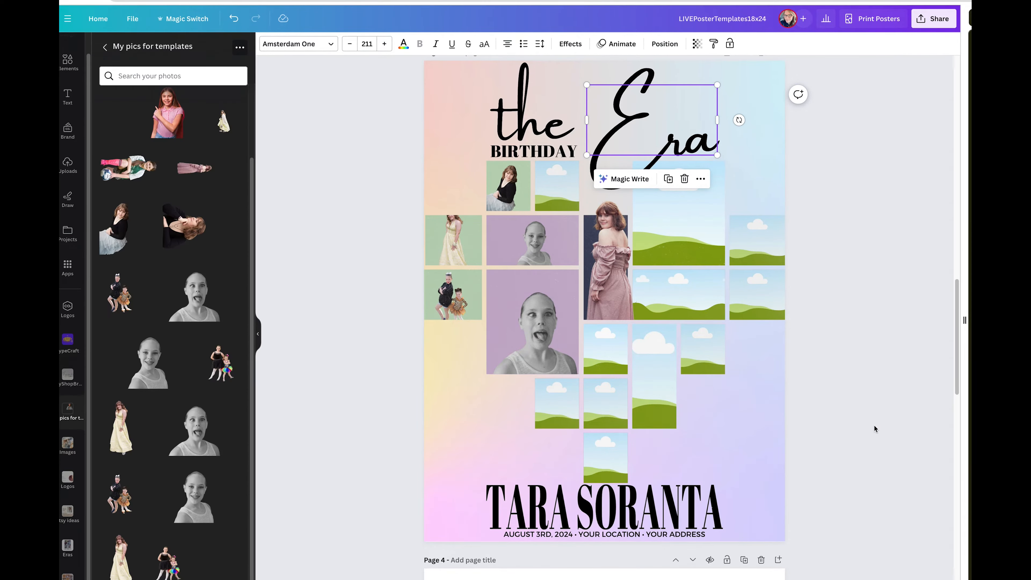
left_click(865, 334)
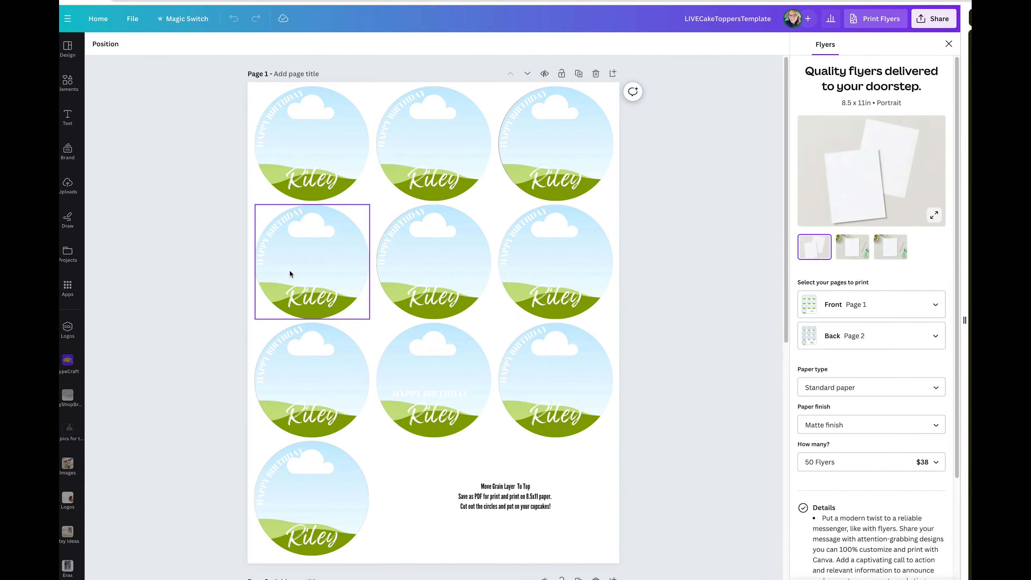
- In the LIVECakeToppersTemplate design, inspect the first row's editable name texts and open the font choices for the third topper's HAPPY BIRTHDAY text
left_click(301, 150)
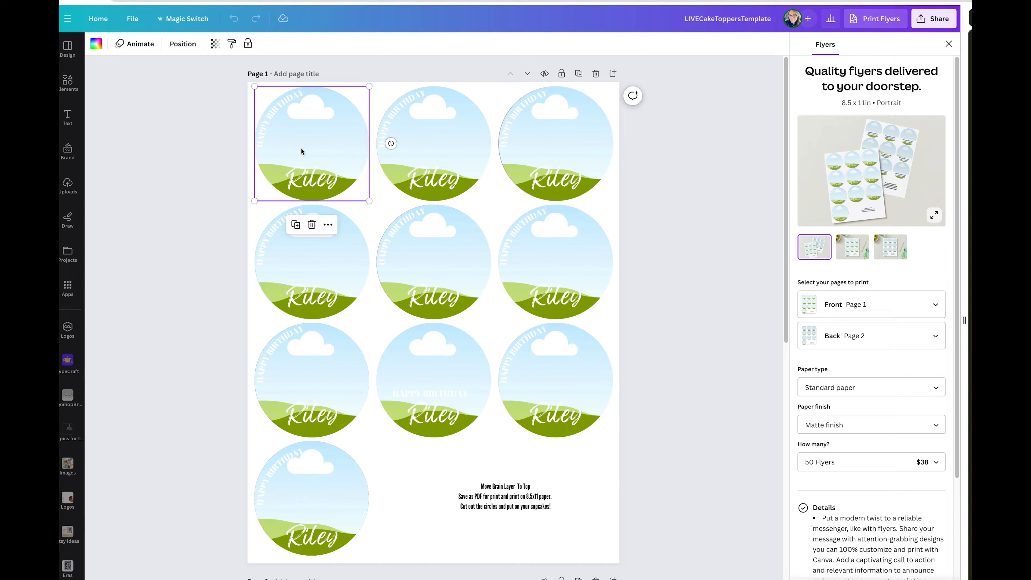
left_click(298, 181)
left_click(300, 181)
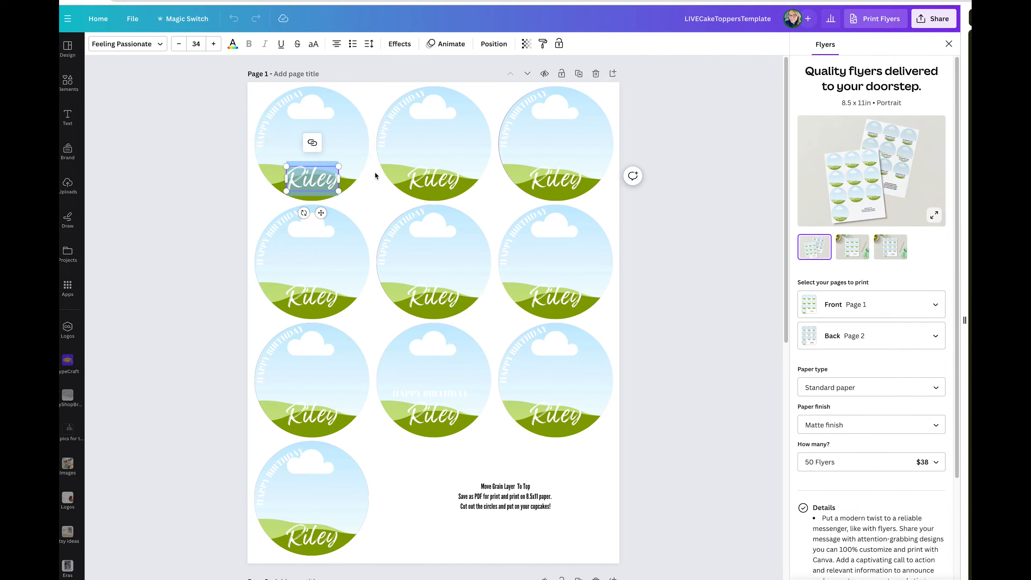
left_click(434, 179)
left_click(567, 179)
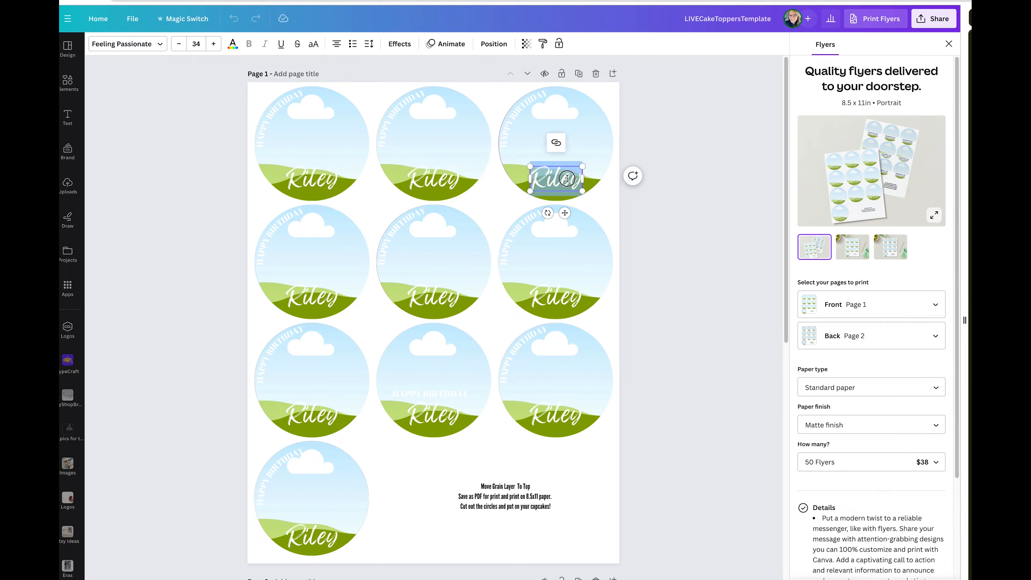
left_click(520, 115)
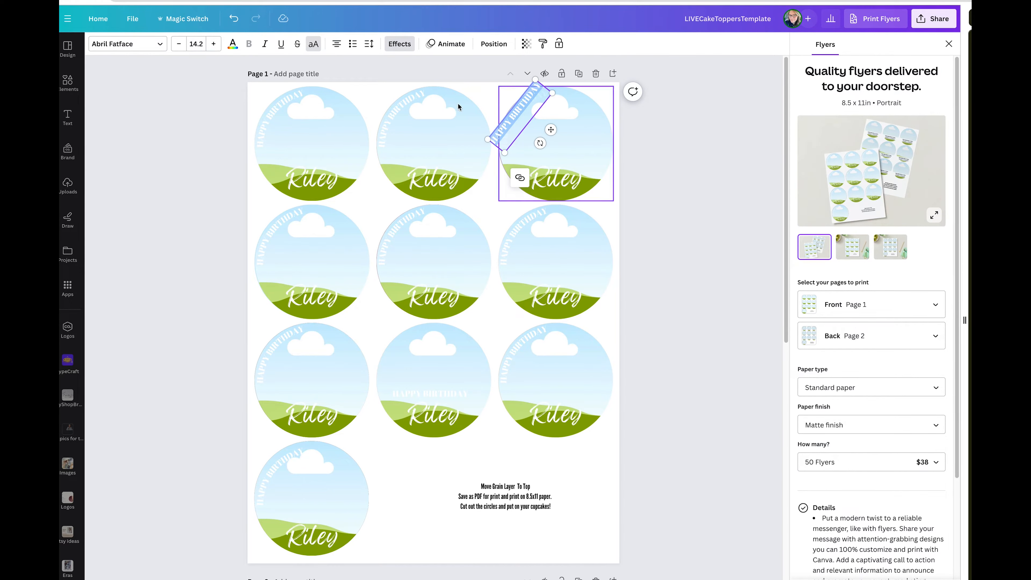
left_click(136, 44)
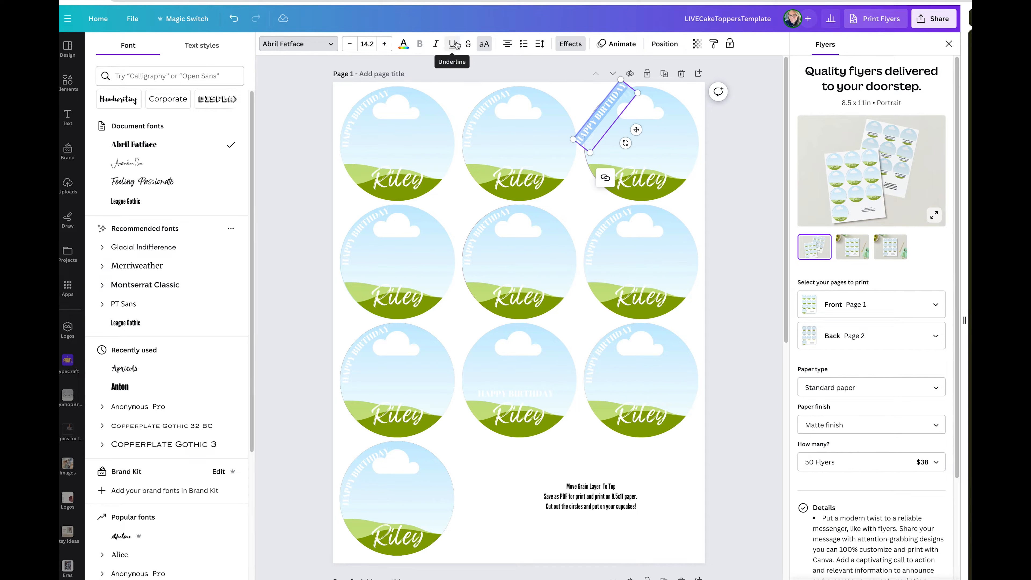
- Toggle uppercase off and back on for the third topper's HAPPY BIRTHDAY text
left_click(483, 48)
left_click(483, 48)
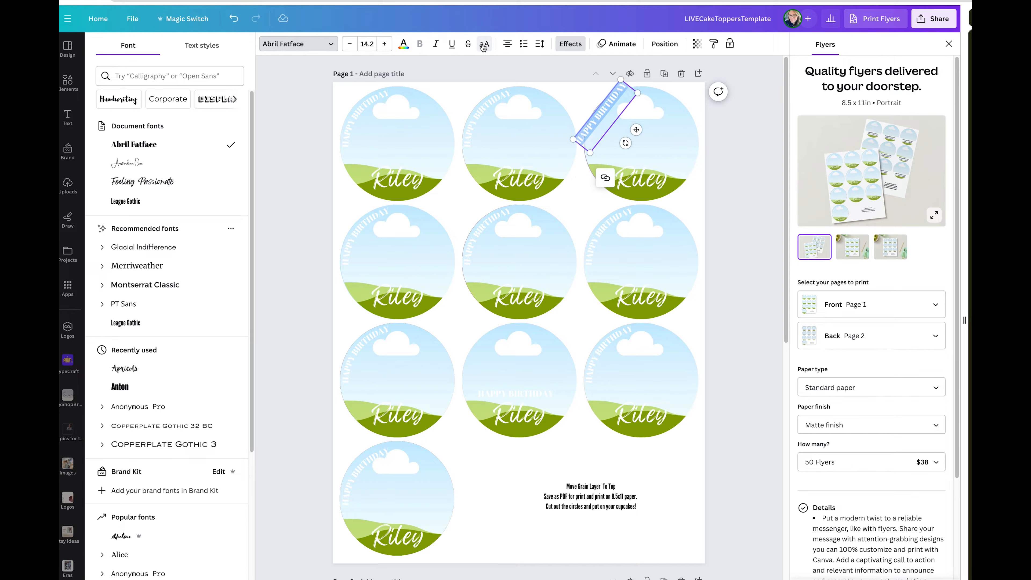
left_click(483, 47)
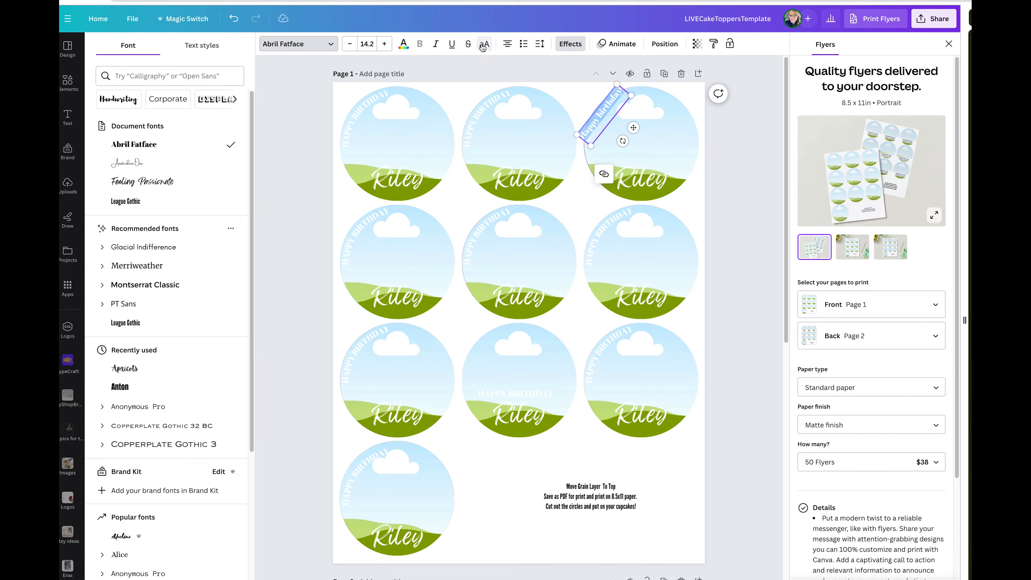
left_click(483, 48)
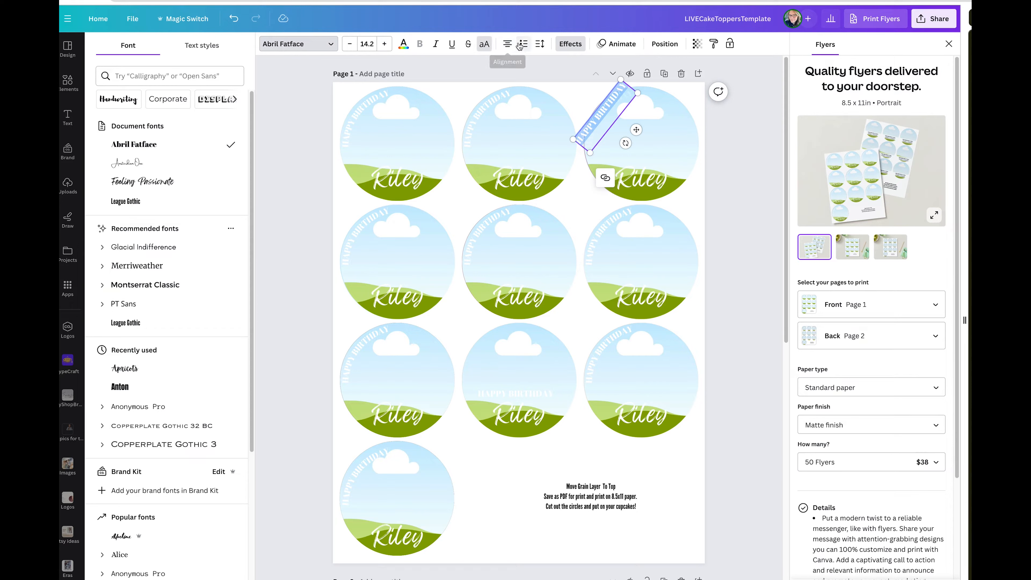
- Set the third topper's HAPPY BIRTHDAY text curve to 0 and place it horizontally just above the name
left_click(570, 43)
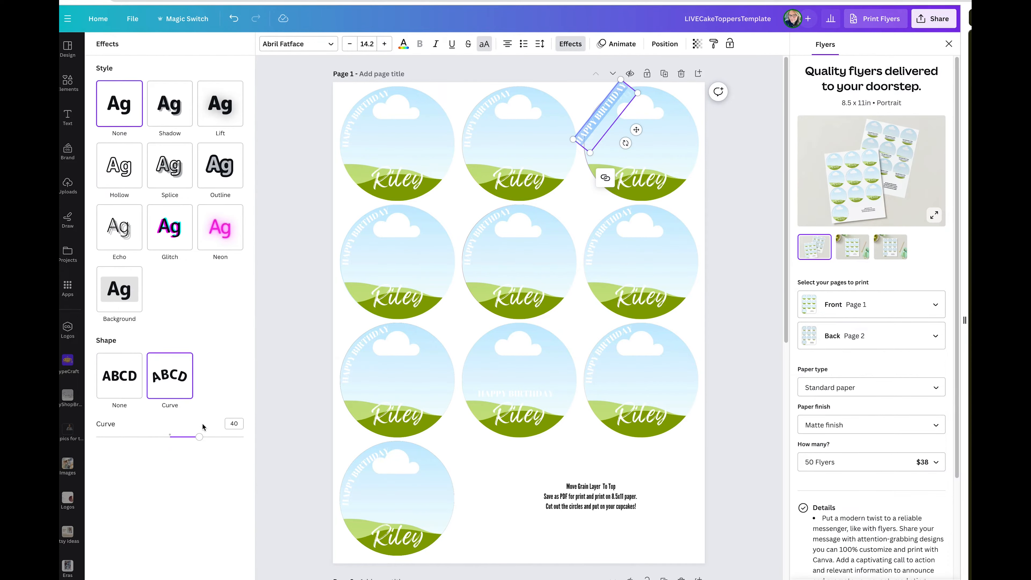
left_click_drag(198, 437, 170, 441)
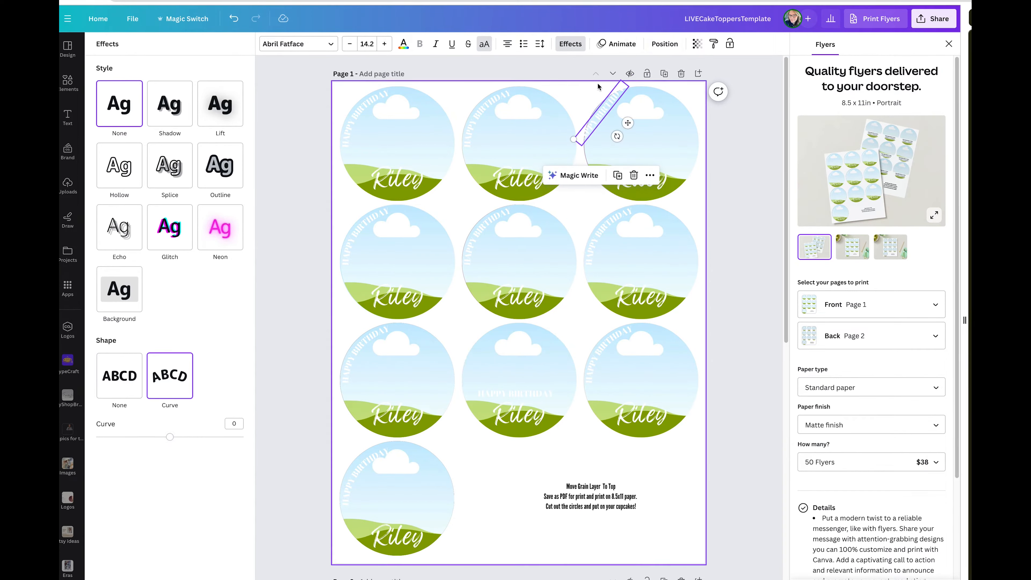
left_click_drag(609, 107, 659, 160)
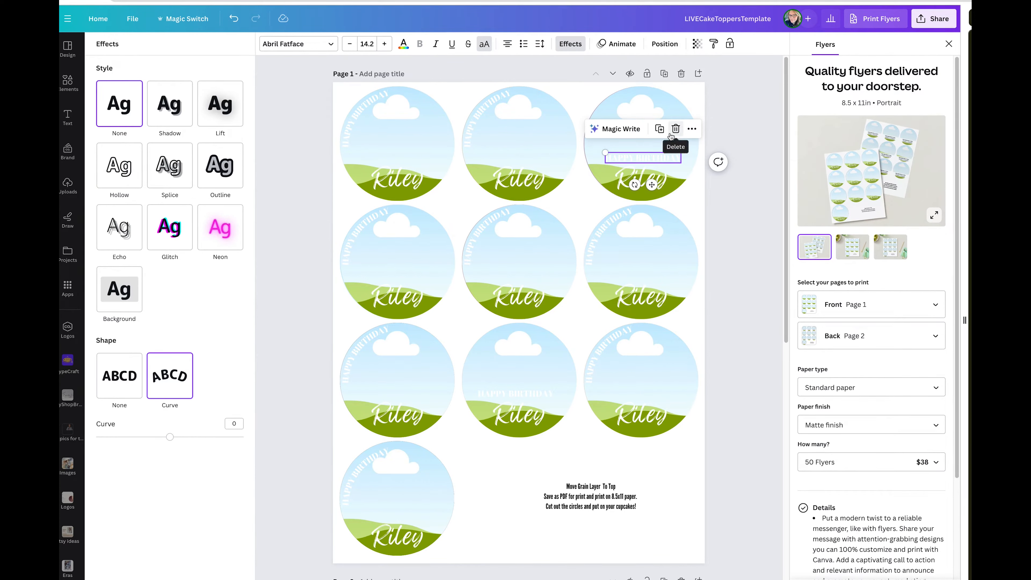
- Fill the first topper on page 1 with the smiling black-and-white portrait, enlarged and repositioned within the circle
left_click(68, 262)
left_click_drag(149, 426, 377, 146)
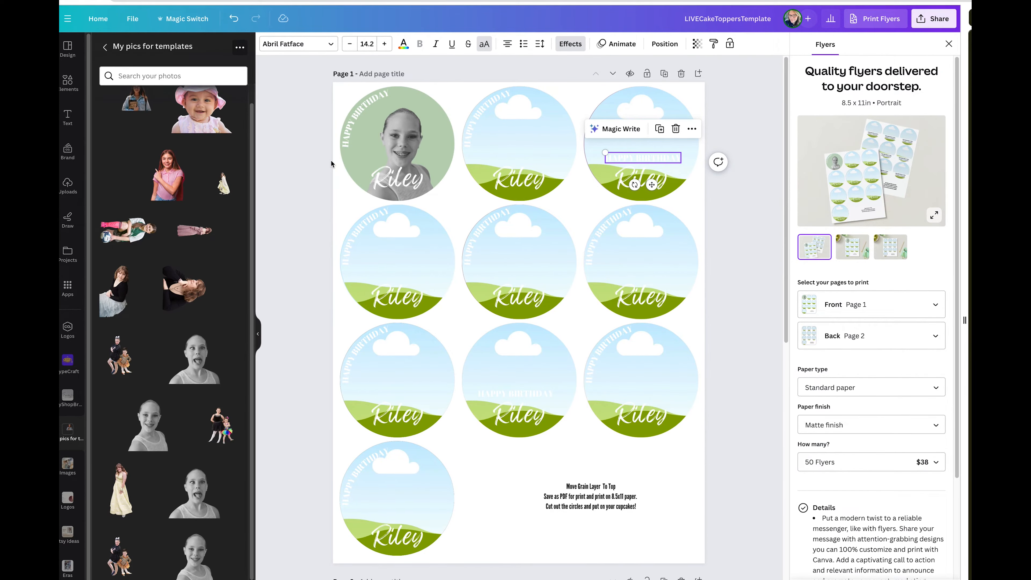
double_click(413, 136)
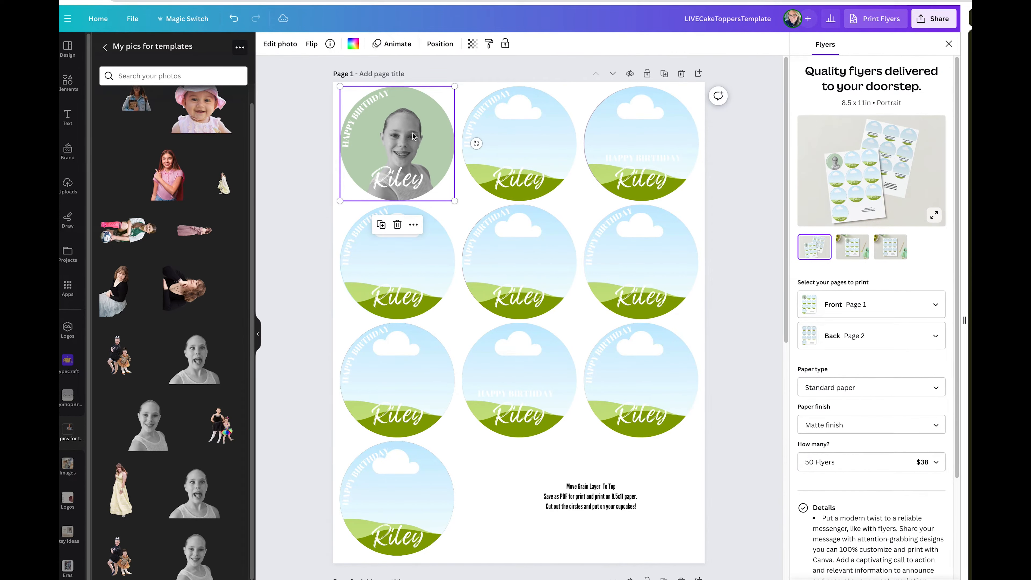
left_click_drag(485, 203, 536, 267)
left_click_drag(455, 234, 415, 202)
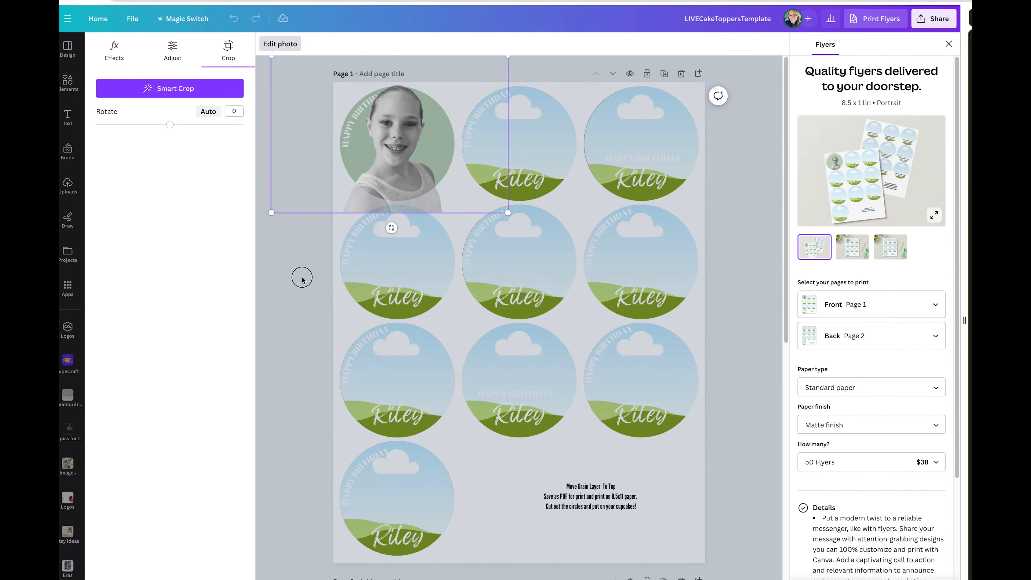
left_click(302, 281)
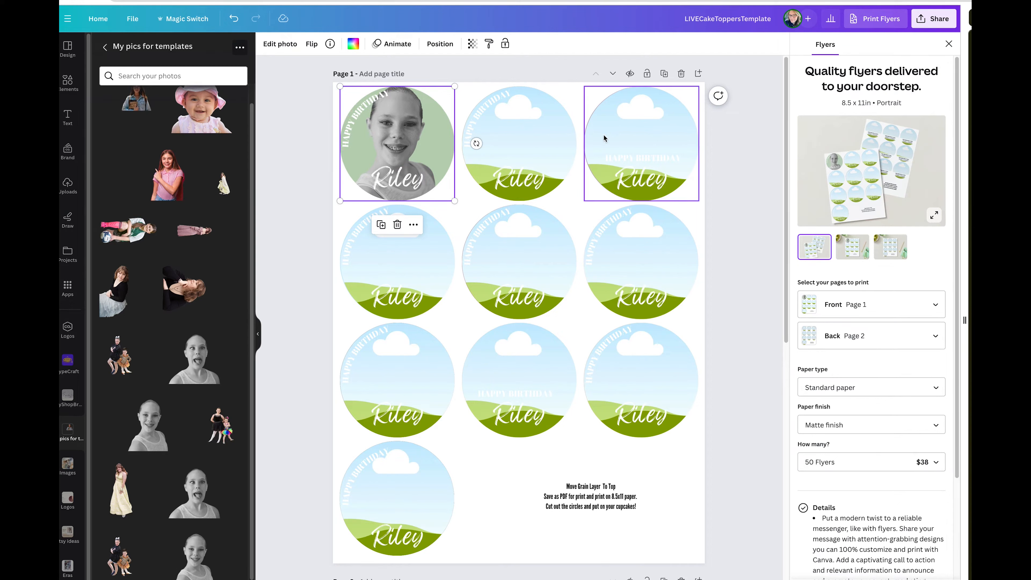
left_click(297, 316)
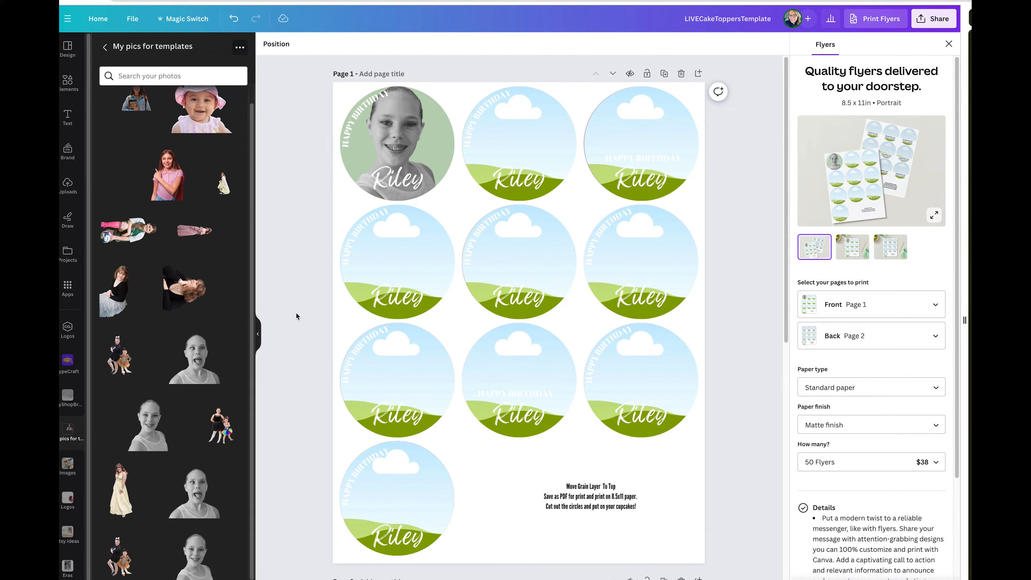
- Move the page 1 grain group from the bottom of the layer stack to above all photo frames, below the texts
left_click(276, 43)
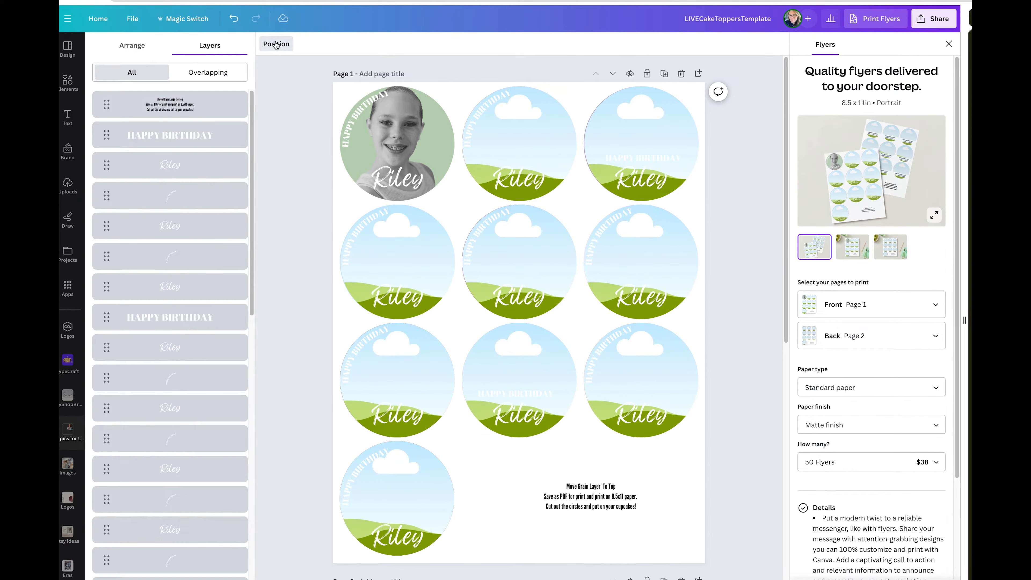
scroll(122, 432, "down", 10)
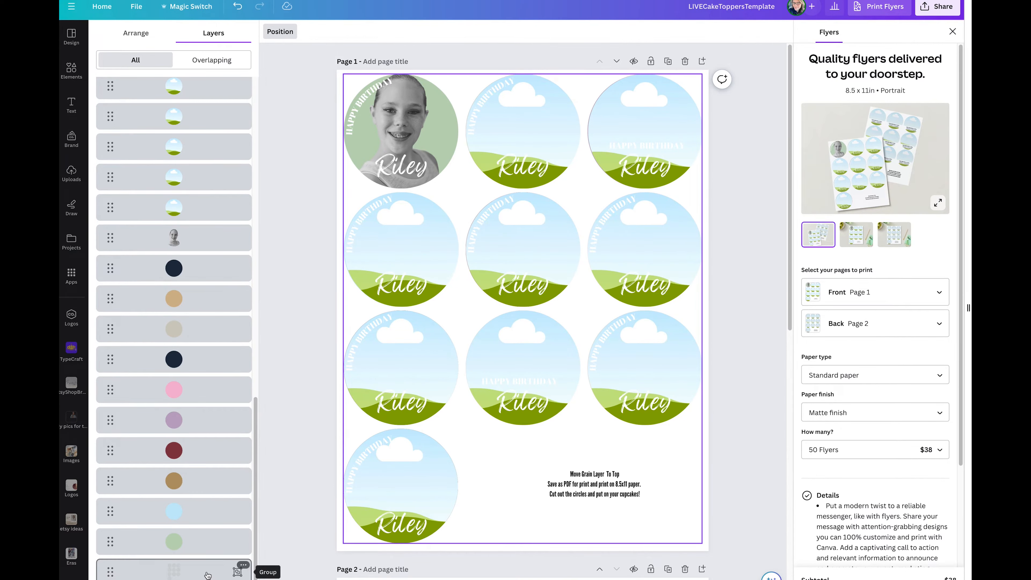
left_click_drag(203, 571, 182, 400)
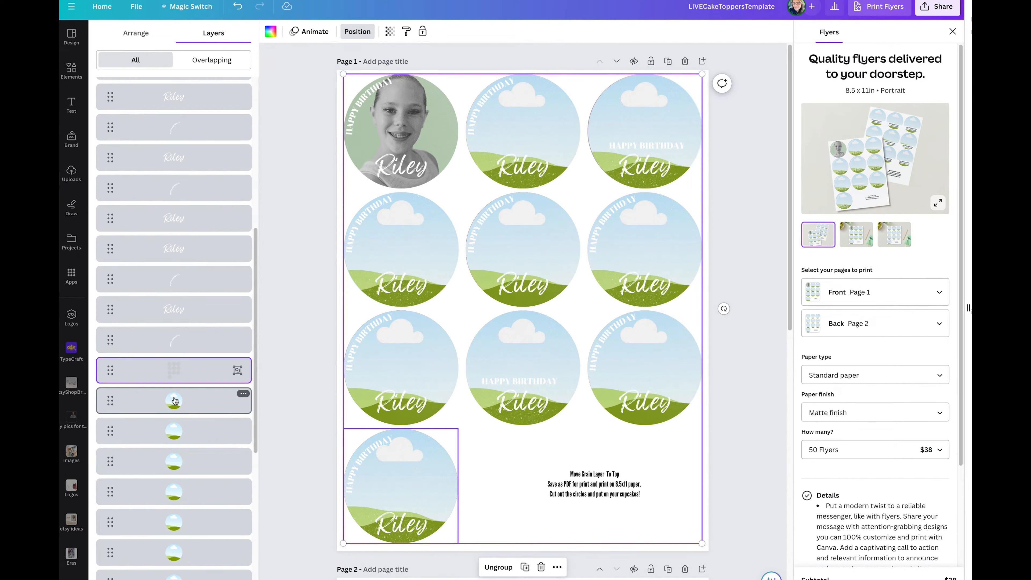
scroll(175, 406, "down", 5)
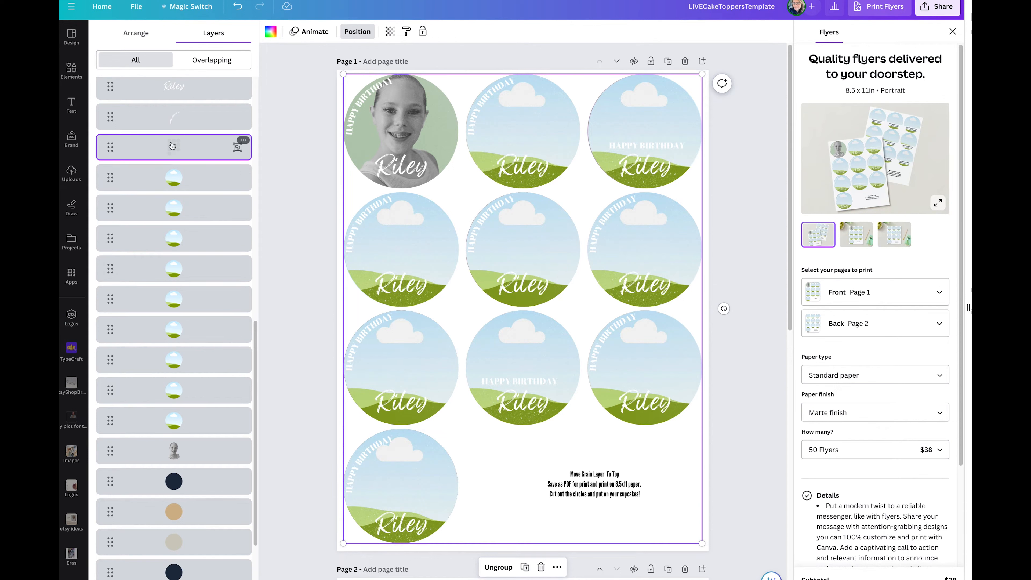
scroll(175, 198, "up", 3)
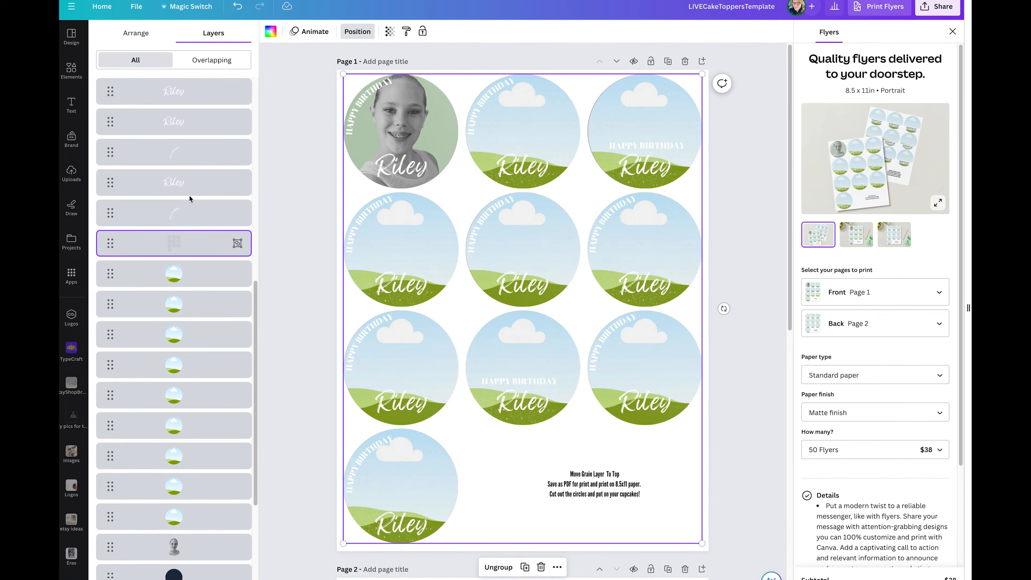
scroll(189, 244, "up", 12)
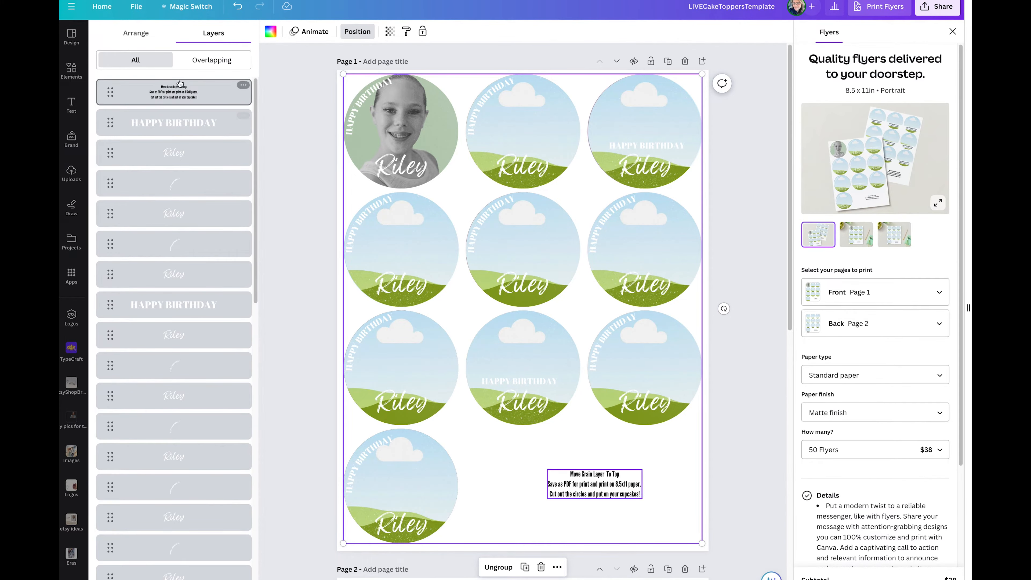
scroll(420, 328, "down", 3)
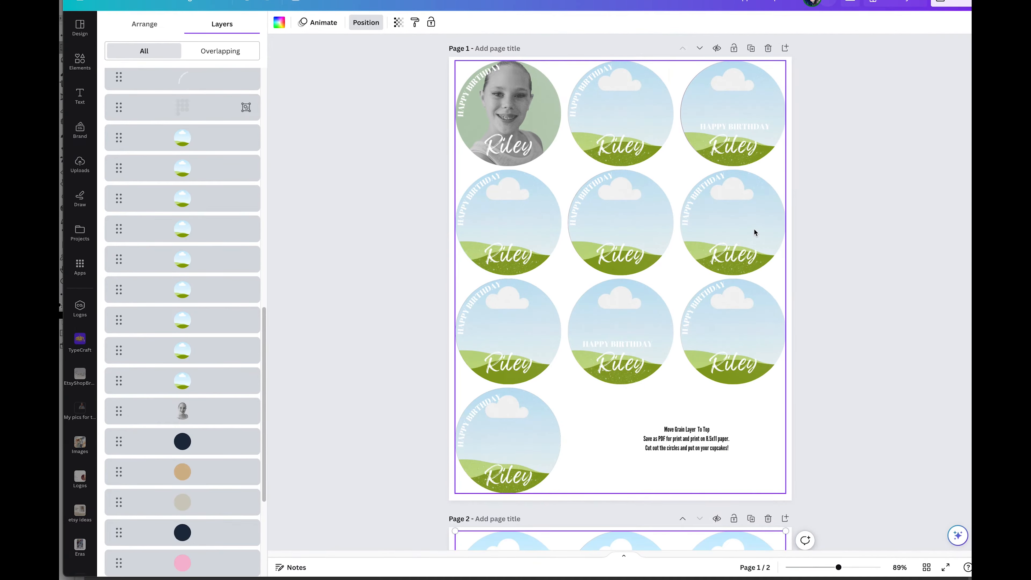
- On page 2, inspect the first topper's editable THE BIRTHDAY ERA text and the script name line below it
scroll(754, 229, "down", 8)
scroll(754, 231, "down", 2)
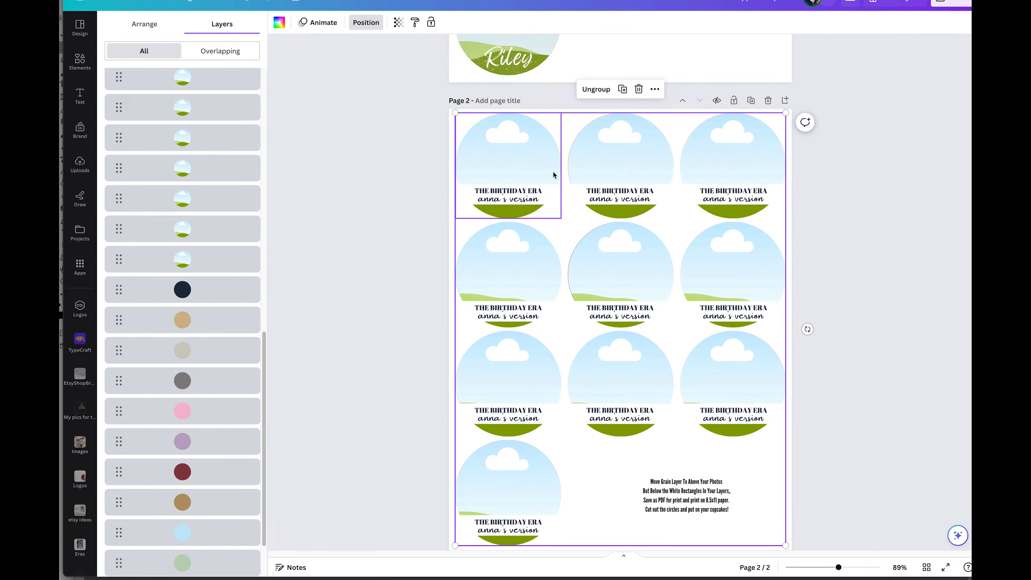
double_click(538, 190)
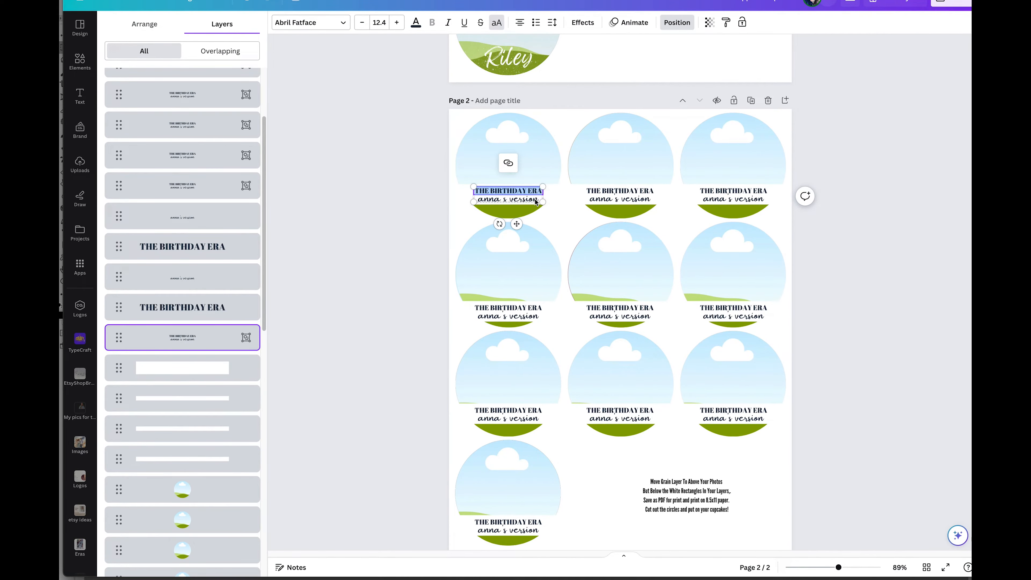
double_click(535, 199)
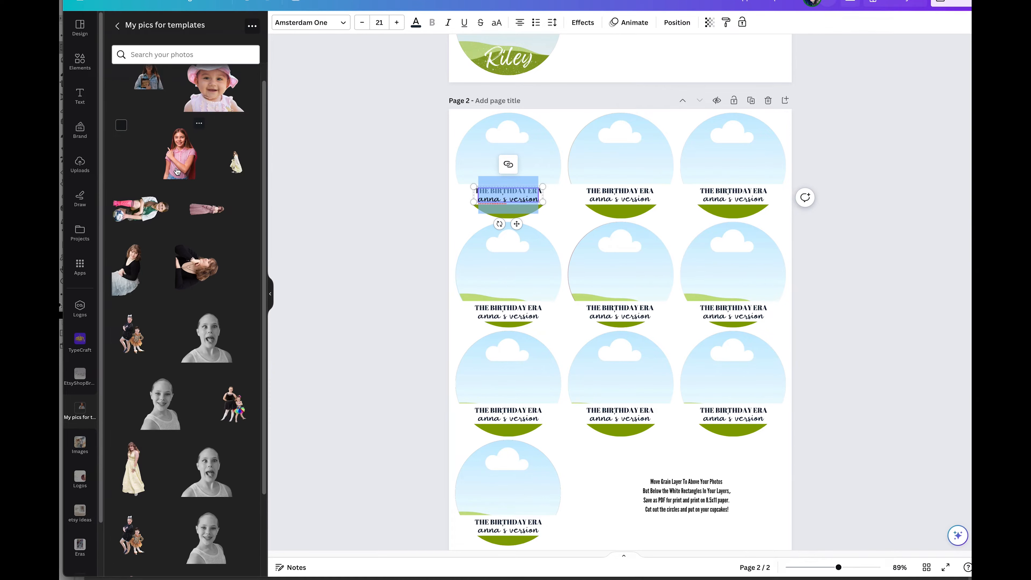
- Fill the first topper on page 2 with the pink-shirt girl cutout, enlarged and centred in the circle
left_click_drag(177, 170, 499, 160)
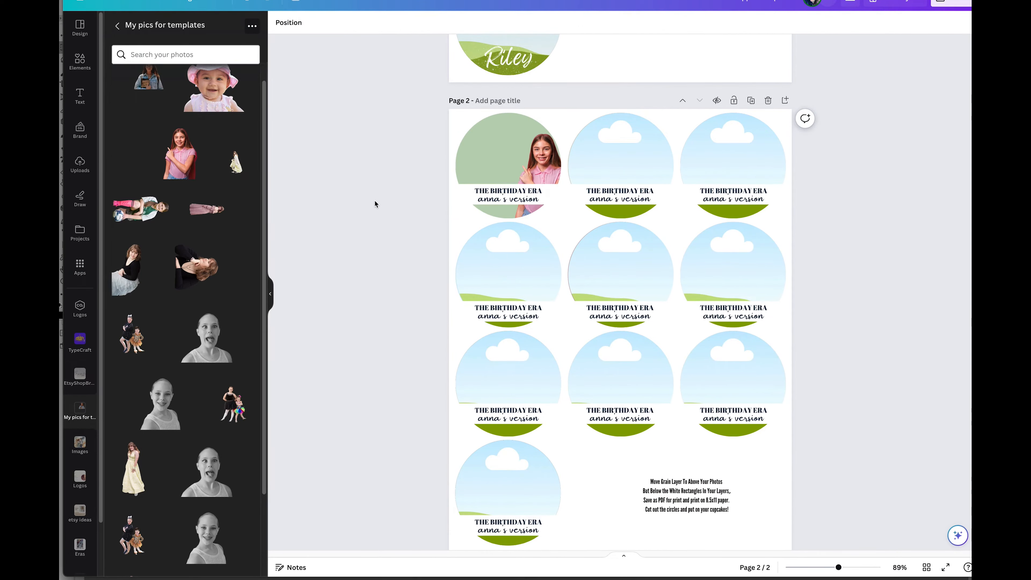
double_click(533, 155)
left_click_drag(434, 112, 372, 75)
left_click_drag(520, 161, 500, 167)
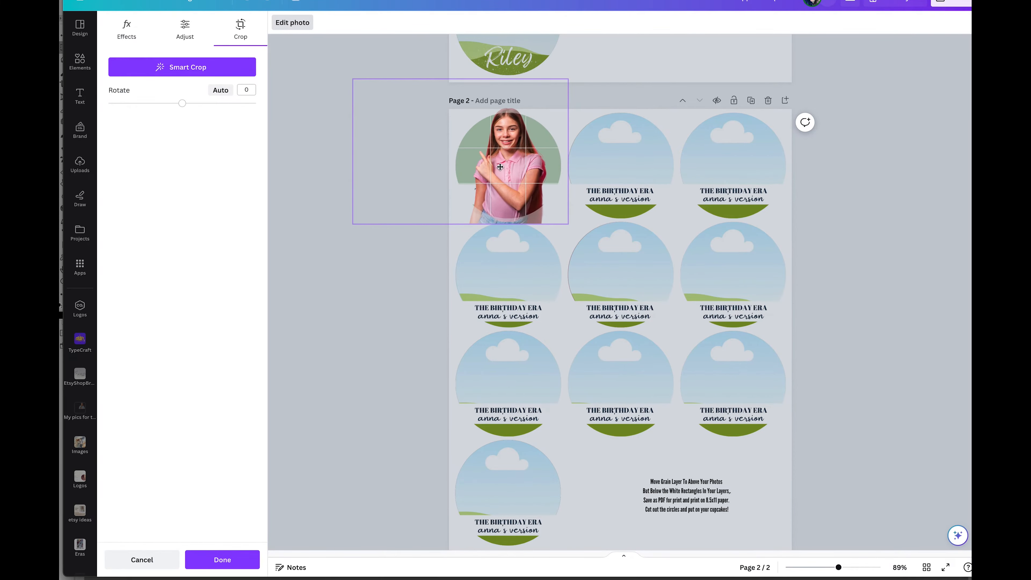
left_click(373, 266)
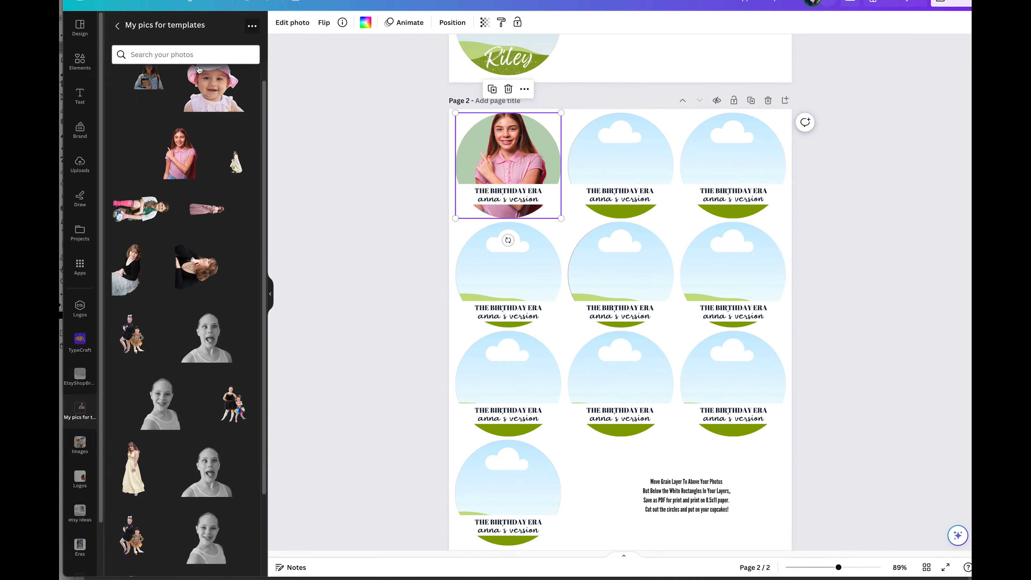
- Move the page 2 grain group from the bottom of the layer stack to above the photo frames, below the white rectangles
left_click(449, 23)
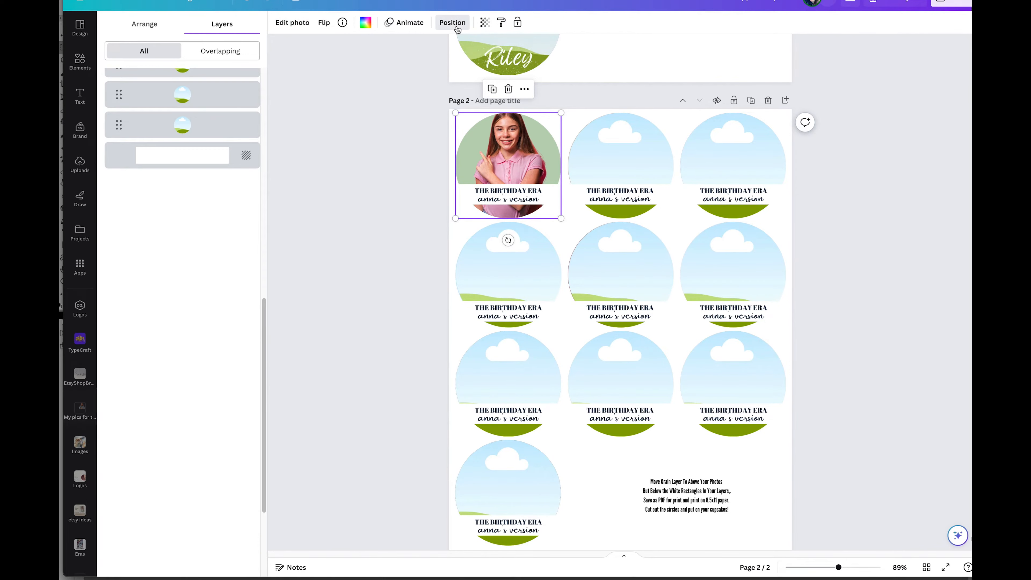
scroll(175, 390, "down", 4)
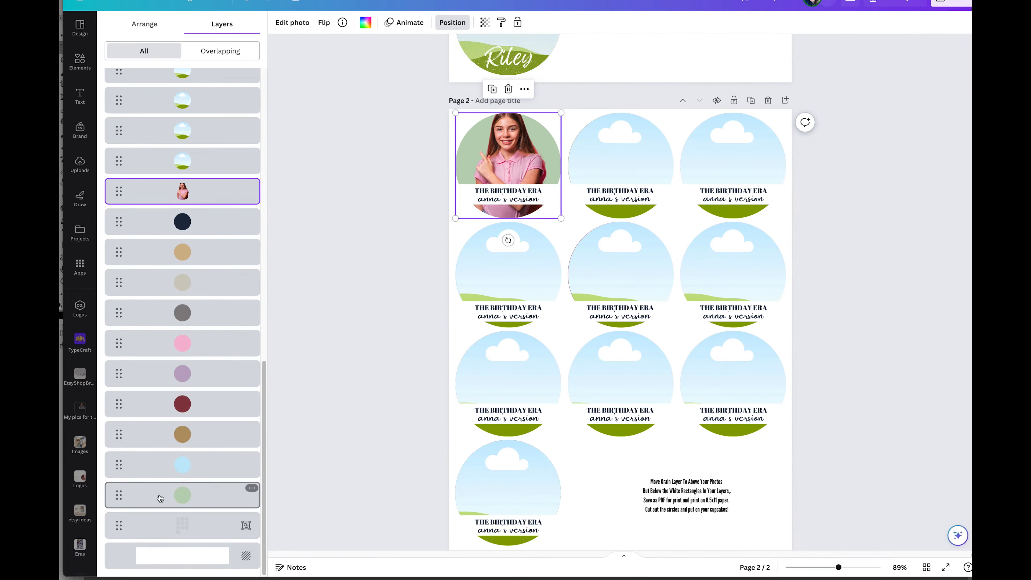
left_click_drag(172, 530, 175, 316)
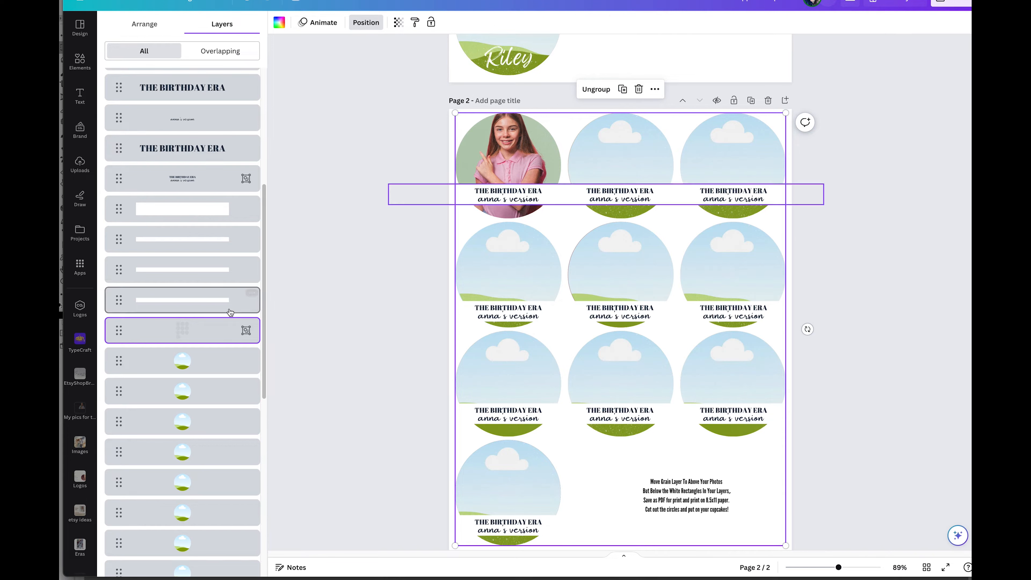
- Try the page 2 grain group above the white rectangles, and return it directly below them
left_click(571, 192)
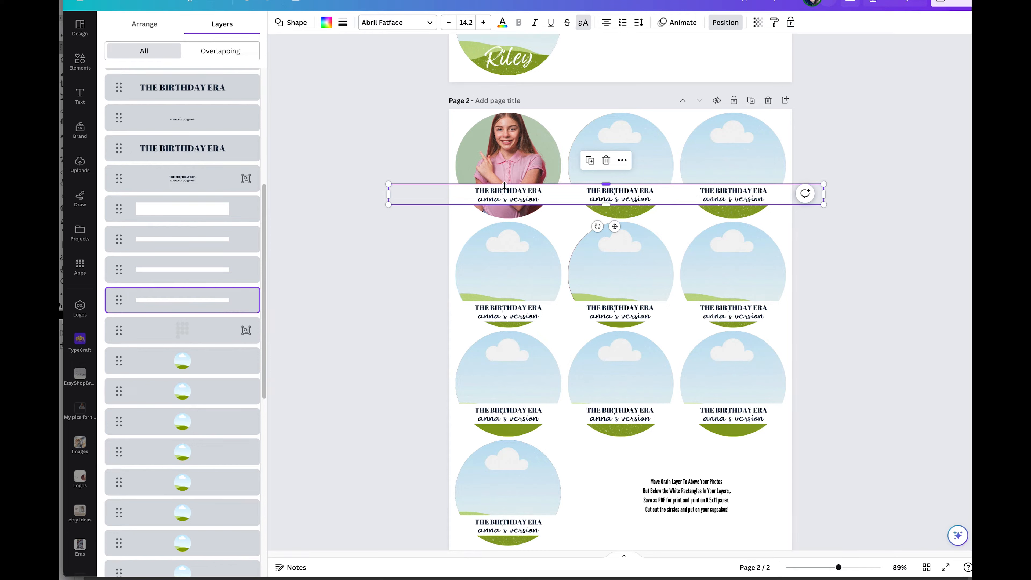
left_click(214, 330)
left_click_drag(214, 329, 208, 201)
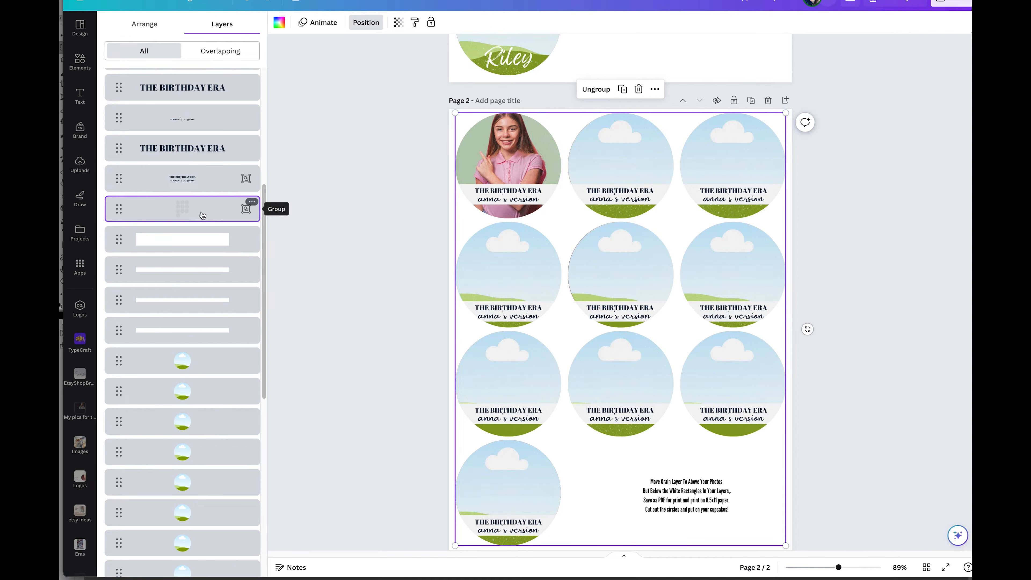
left_click_drag(202, 215, 208, 343)
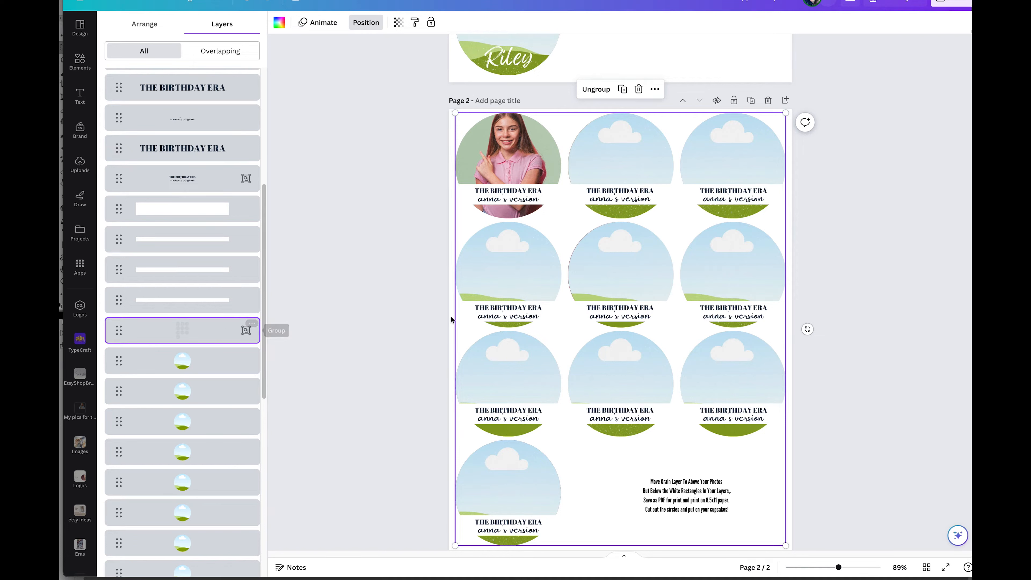
- Inspect the script name lines on the first two toppers in page 2's second row
left_click(517, 317)
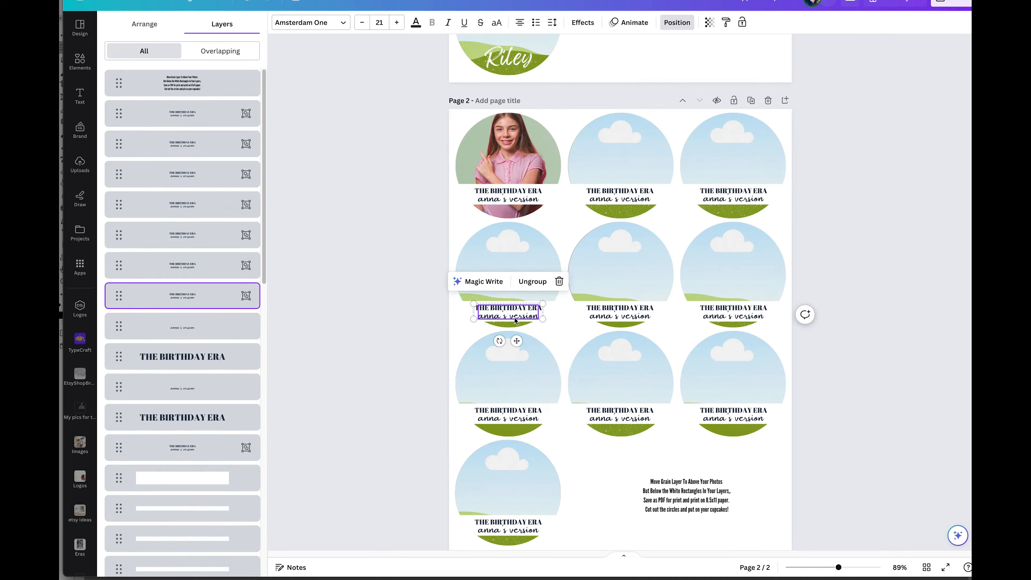
left_click(636, 319)
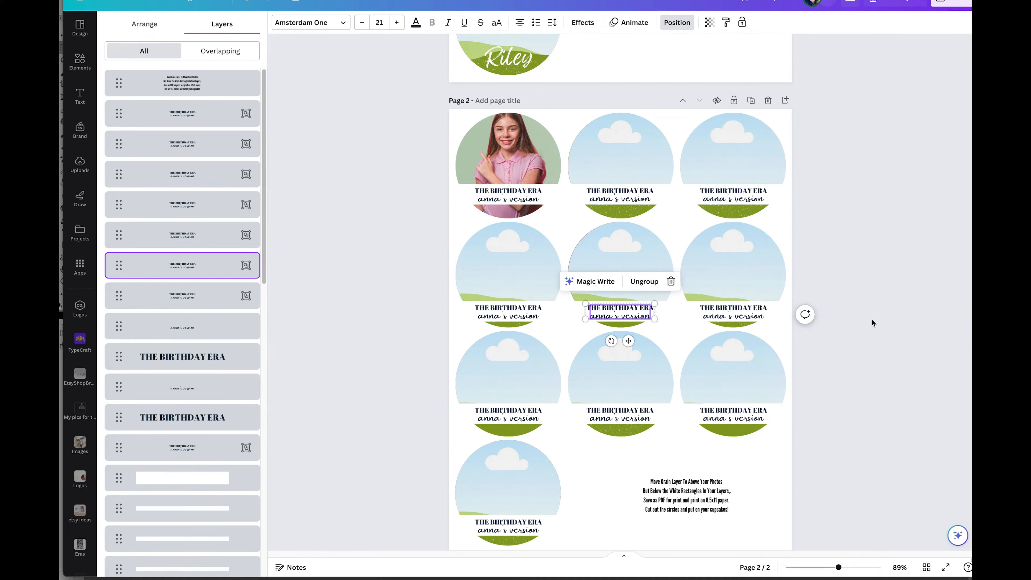
- Open LIVEToteBagTemplate from the TemplateBundle folder and select the instruction text on the bag
scroll(872, 323, "up", 4)
scroll(872, 323, "down", 5)
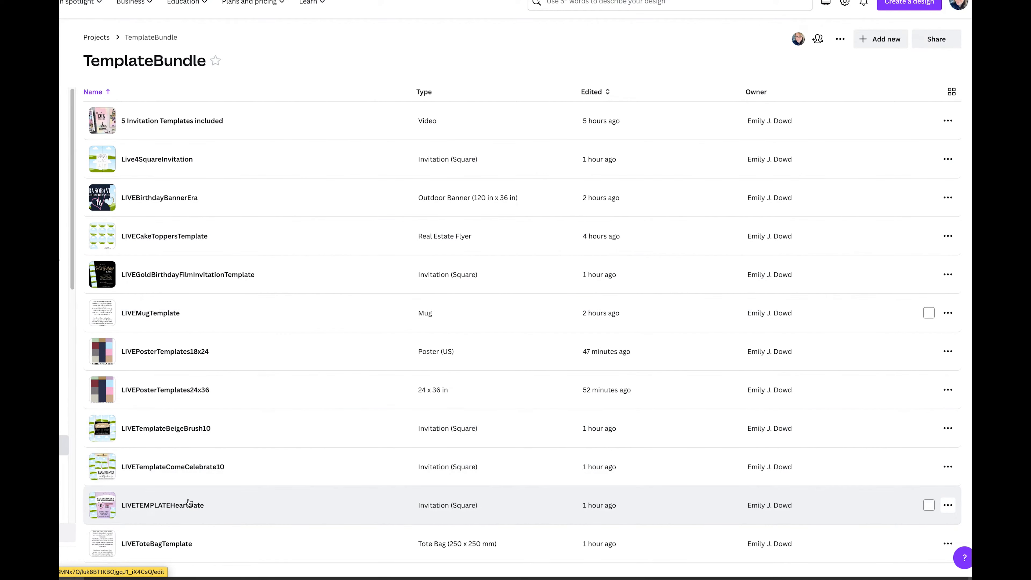
left_click(173, 537)
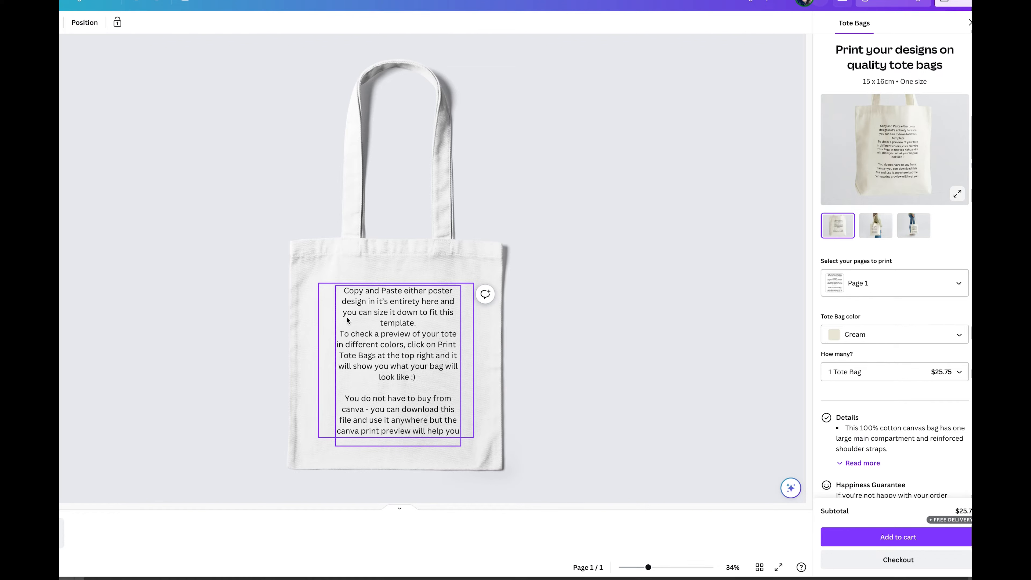
left_click_drag(287, 265, 528, 498)
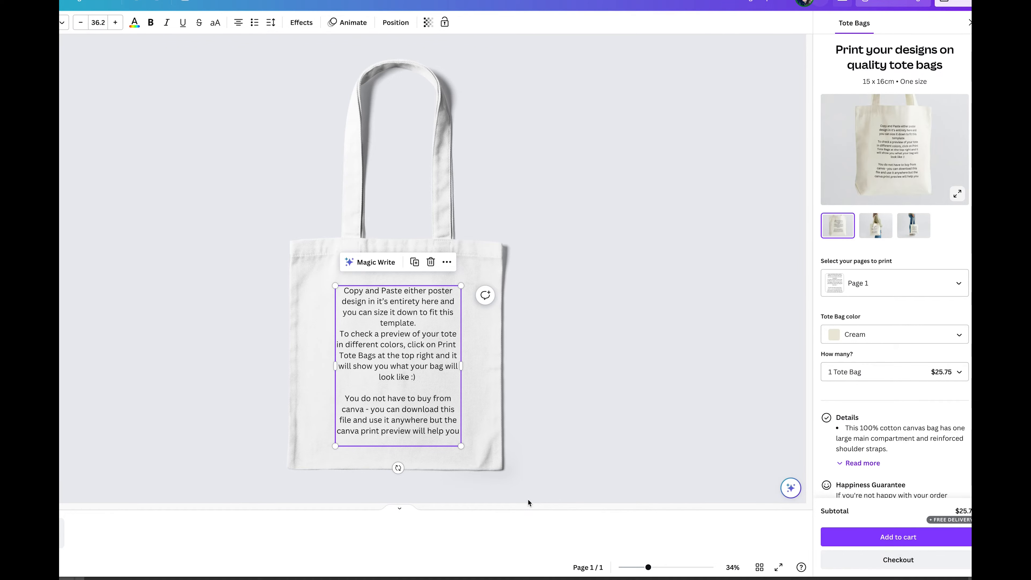
- Shrink the instruction text block on the tote bag to font size 35 and deselect it
mouse_move(459, 286)
left_mouse_down()
mouse_move(426, 339)
mouse_move(499, 225)
mouse_move(444, 300)
mouse_move(456, 291)
left_mouse_up()
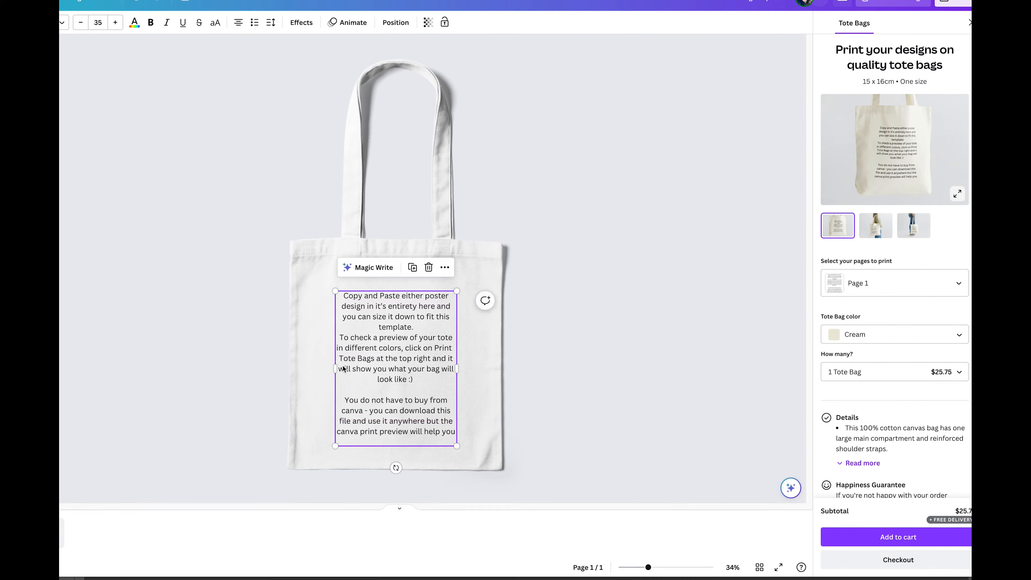
left_click_drag(341, 368, 335, 368)
left_click(692, 385)
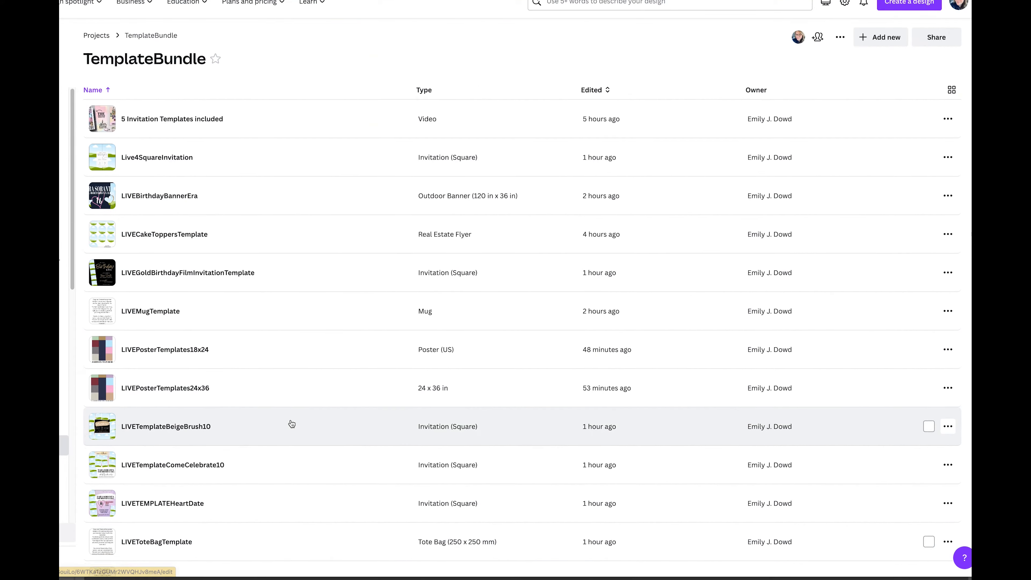
- Open LiveTShirtSweatshirtTemplate from the TemplateBundle folder and set the T-shirt print color to White
scroll(290, 422, "down", 3)
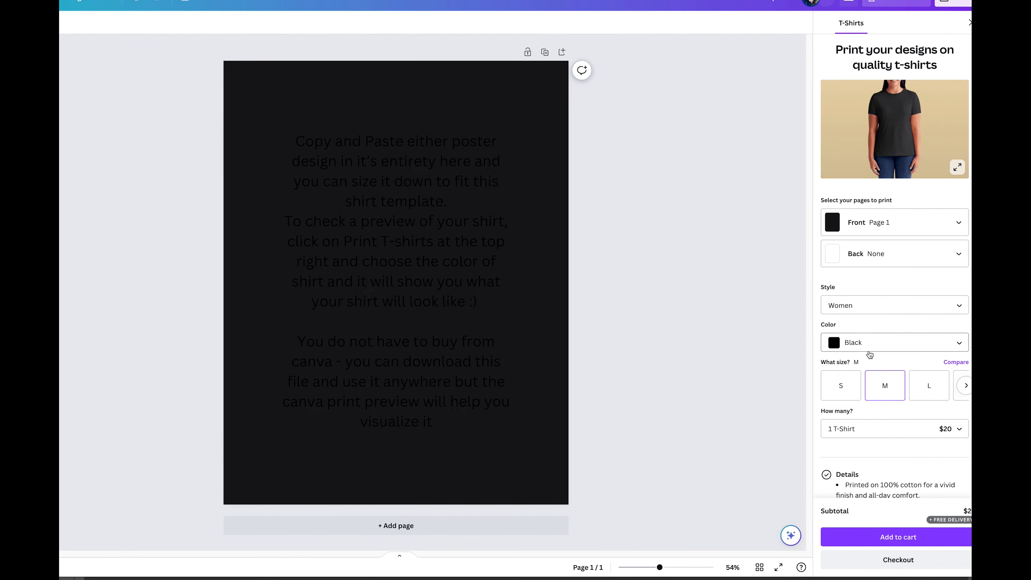
left_click(867, 342)
scroll(873, 418, "down", 2)
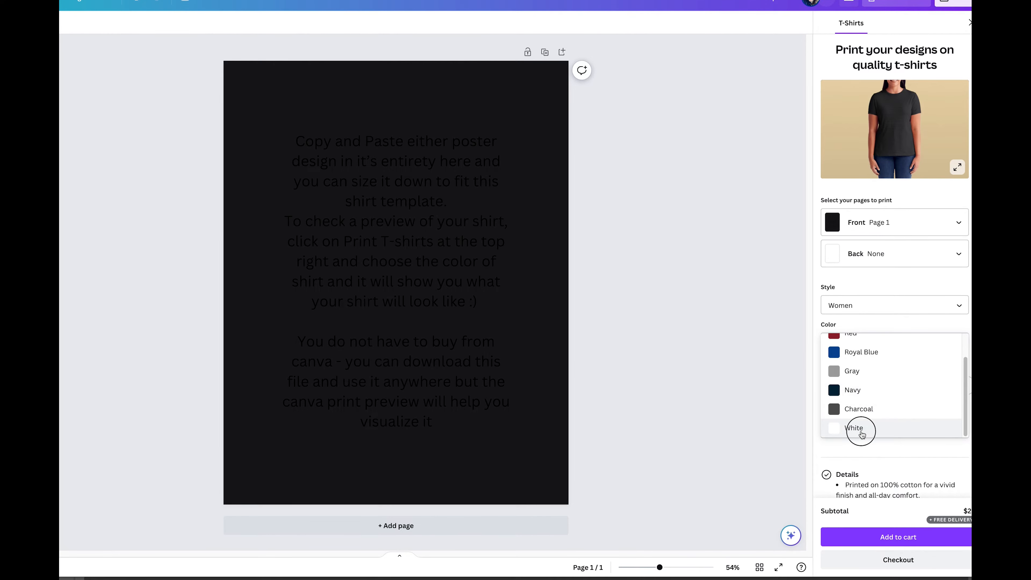
left_click(859, 431)
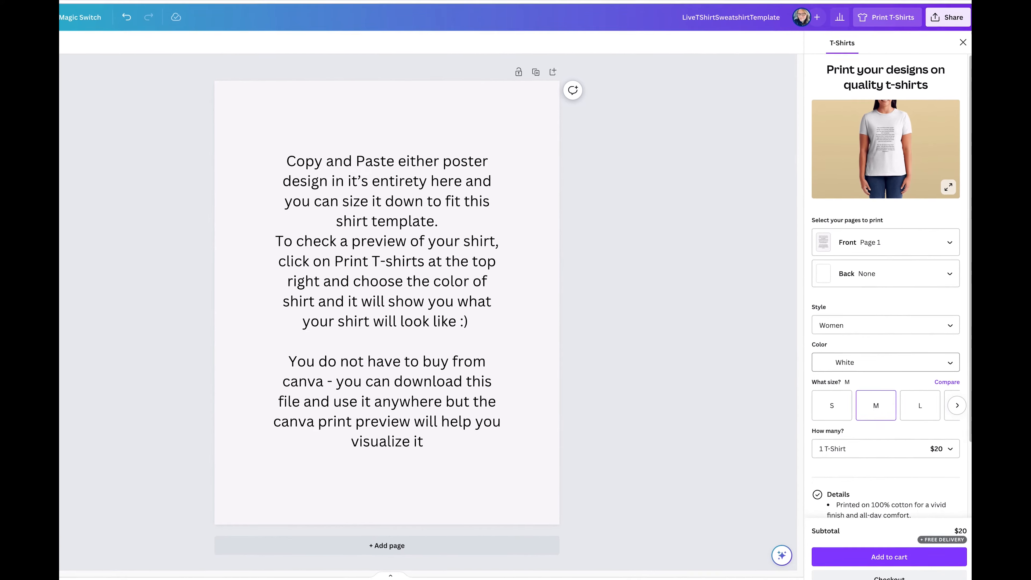
- Reopen the T-shirt print options, enlarge the shirt mockup and preview it in Red
left_click(888, 26)
left_click(887, 26)
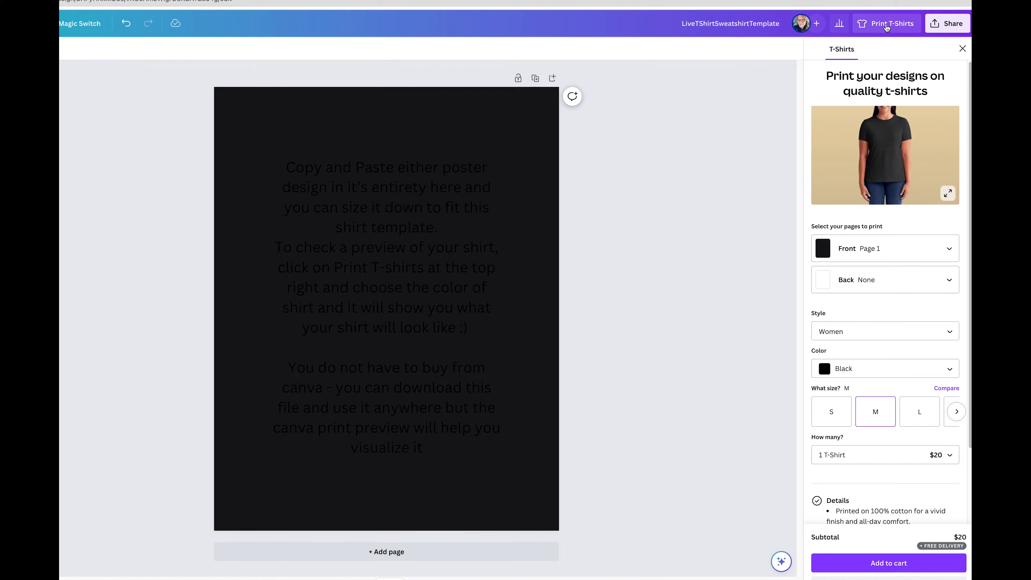
left_click(881, 166)
left_click(889, 258)
left_click(852, 260)
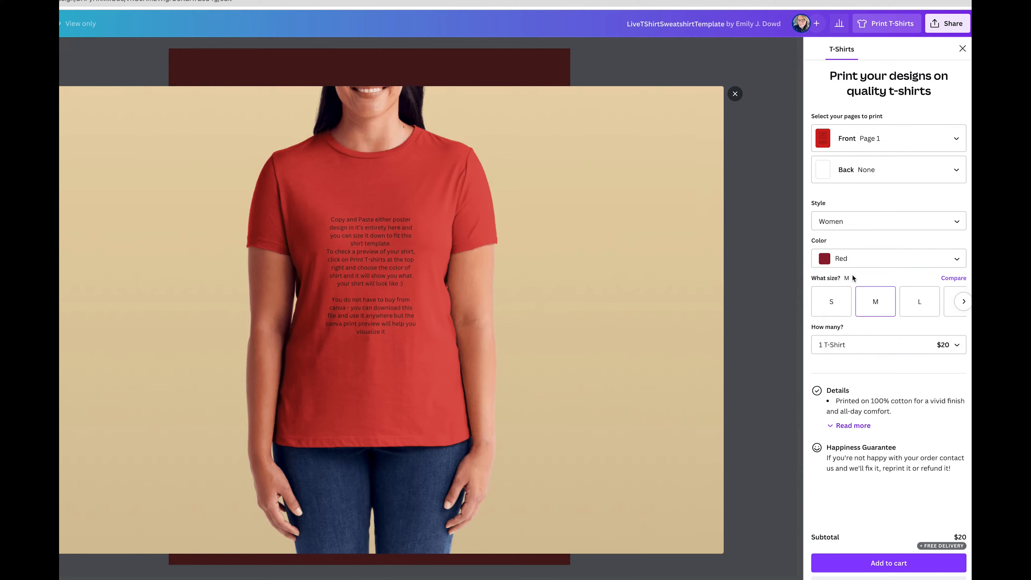
- Set the T-shirt color in the enlarged mockup to White
left_click(852, 262)
scroll(852, 289, "down", 2)
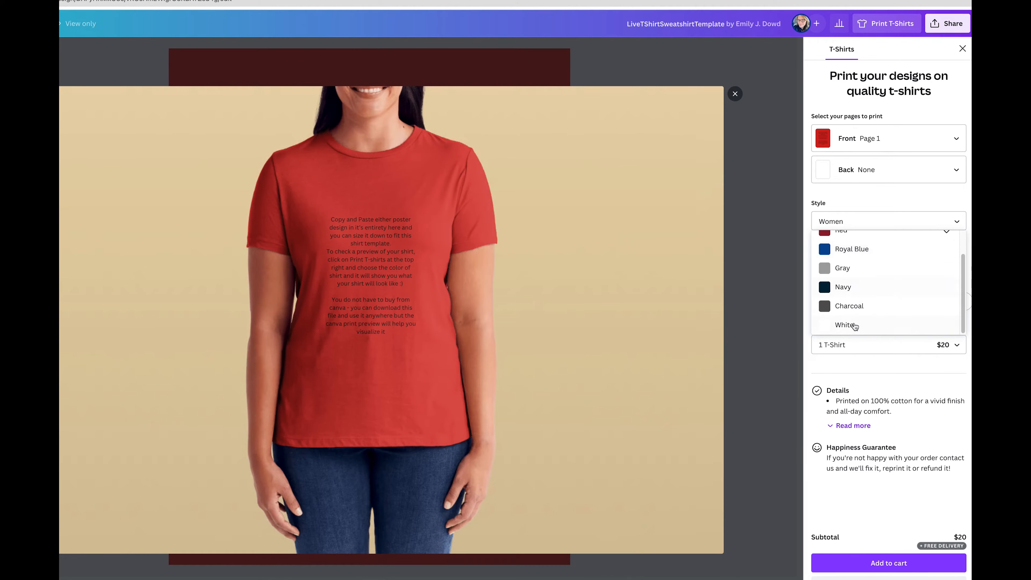
left_click(852, 326)
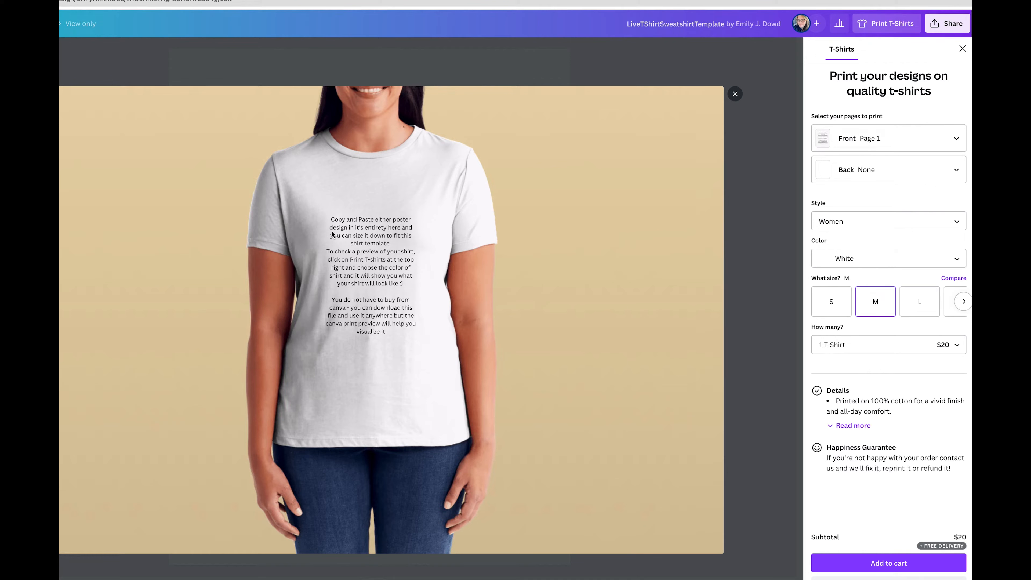
- Return to the TemplateBundle folder and open LIVEVIPpassTemplate
left_click(175, 1)
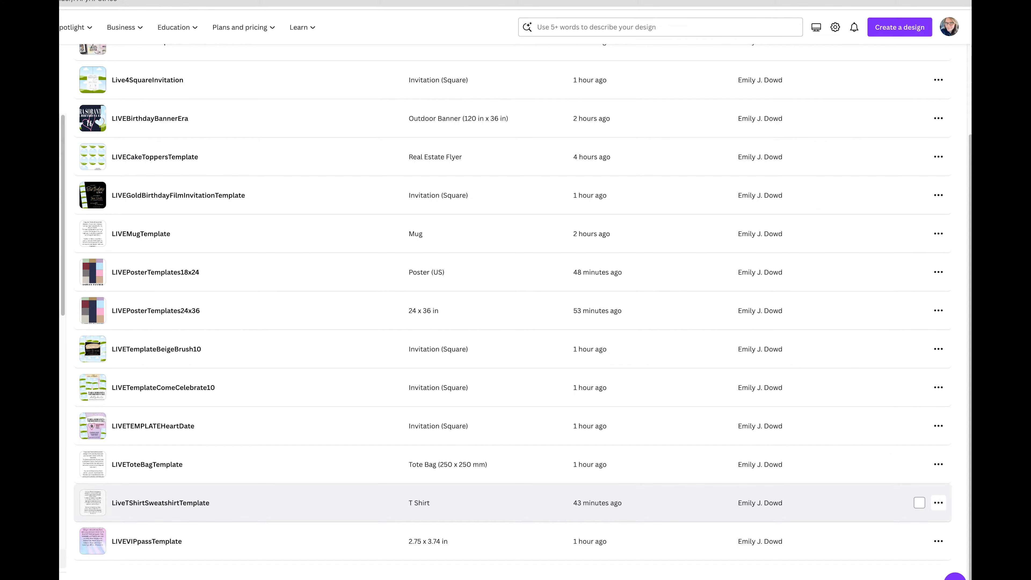
left_click(192, 539)
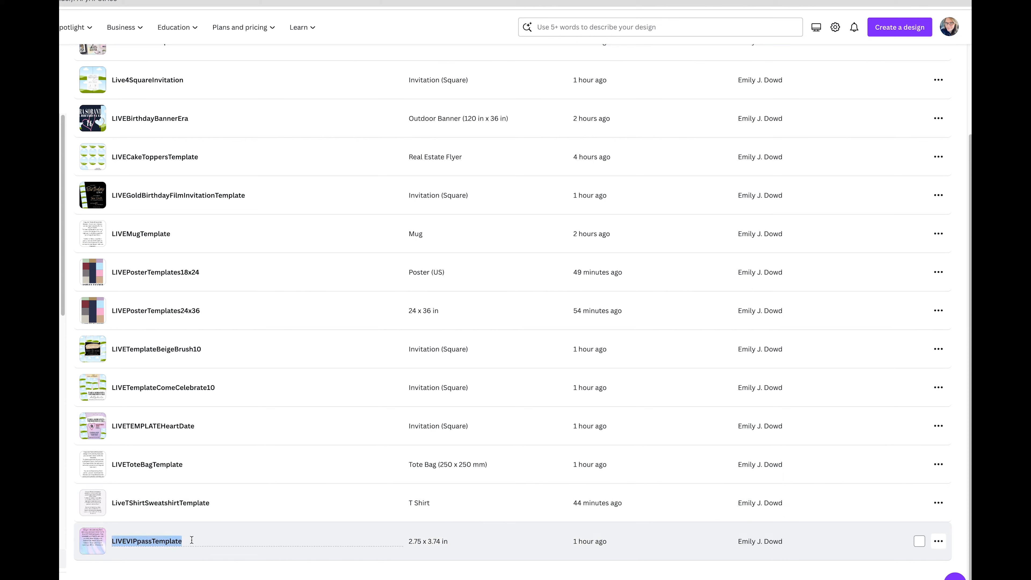
left_click(95, 542)
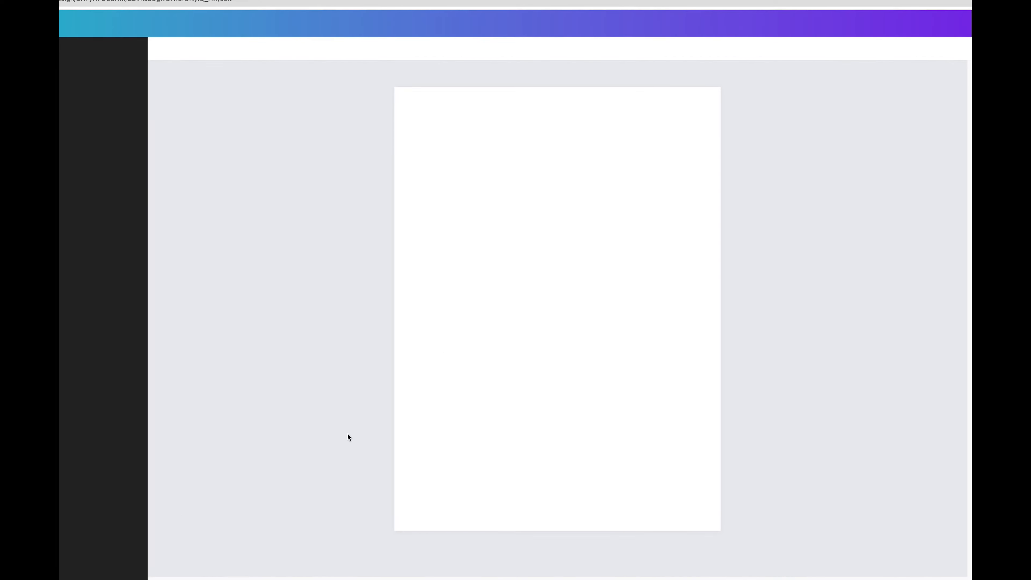
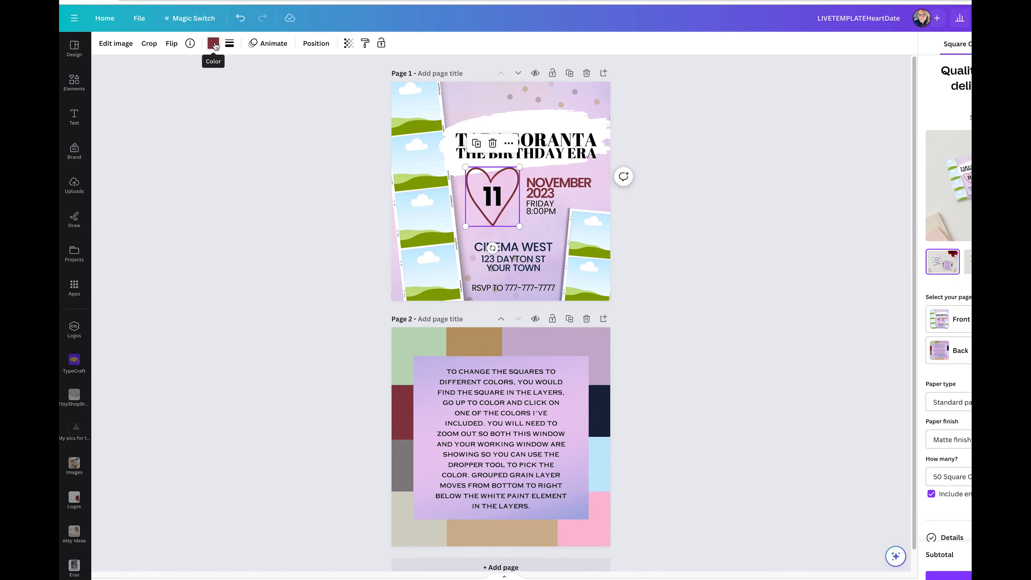
- Try the dark red document color on the brush stroke behind the page 1 title, and restore white
left_click(562, 121)
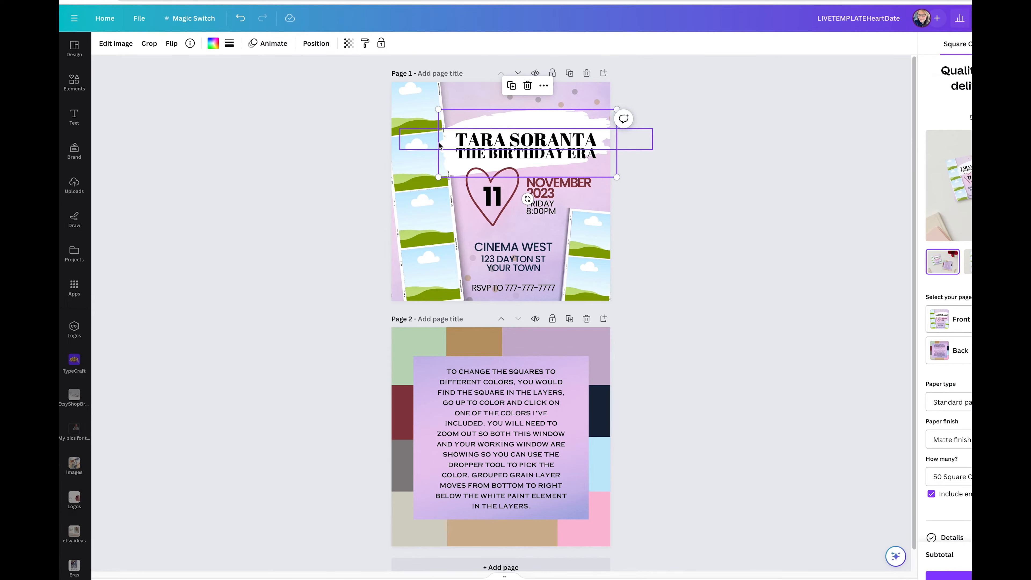
left_click(213, 43)
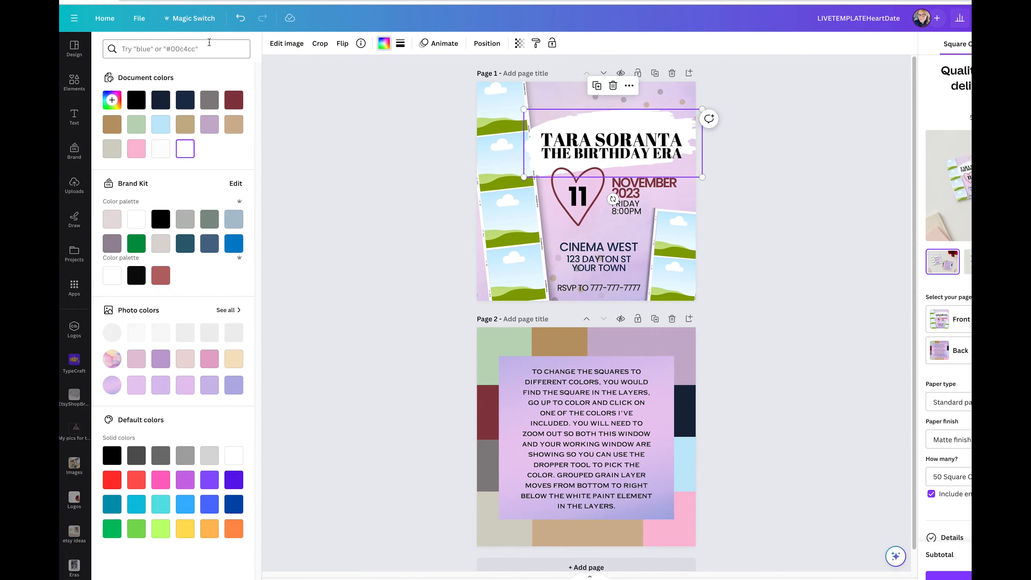
left_click(228, 102)
left_click(185, 148)
- Select the name line on the brush stroke, and move the white-background name image to the upper edge of page 1
left_click(515, 147)
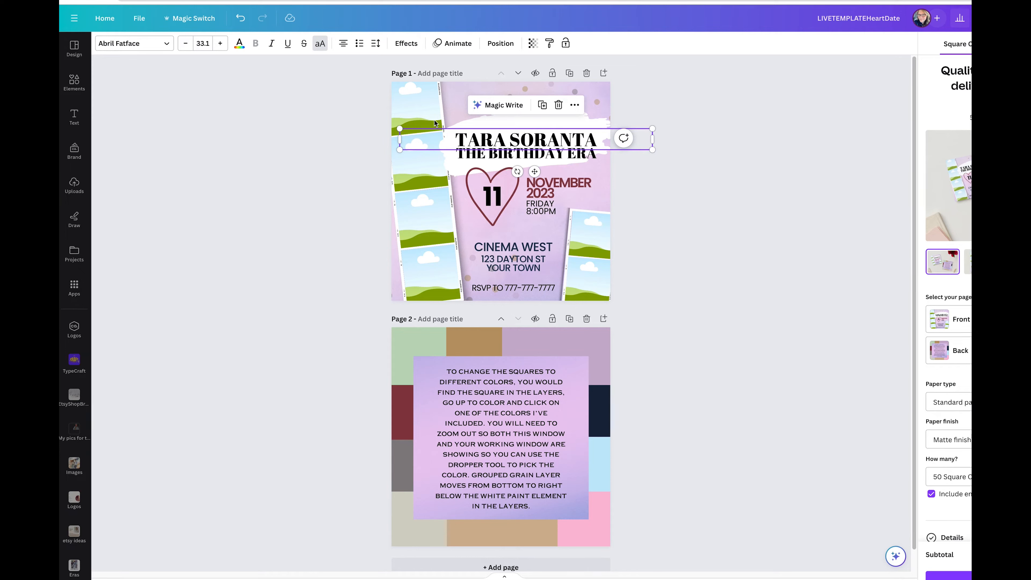
left_click(508, 124)
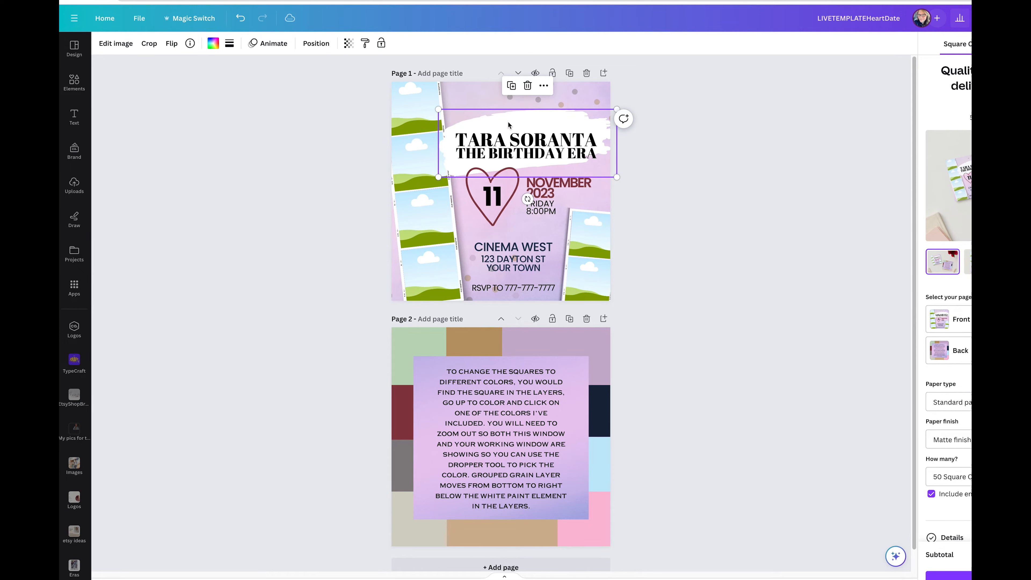
left_click(508, 138)
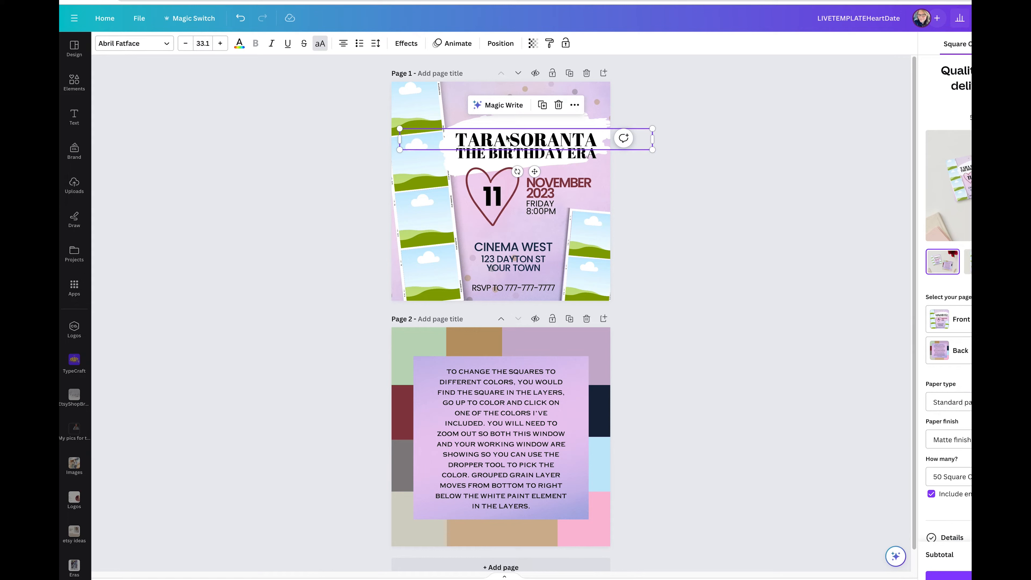
double_click(509, 138)
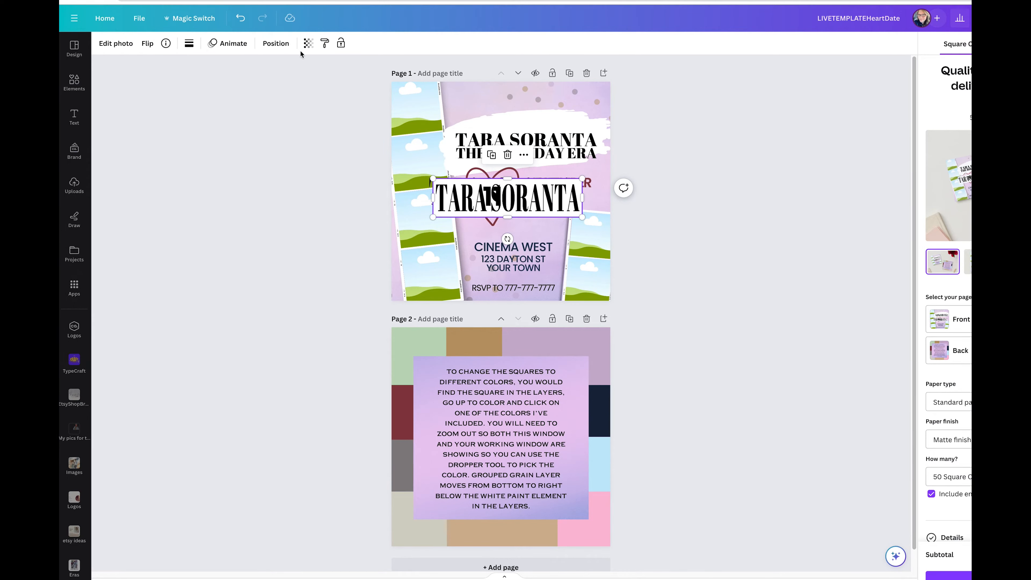
left_click_drag(464, 199, 472, 104)
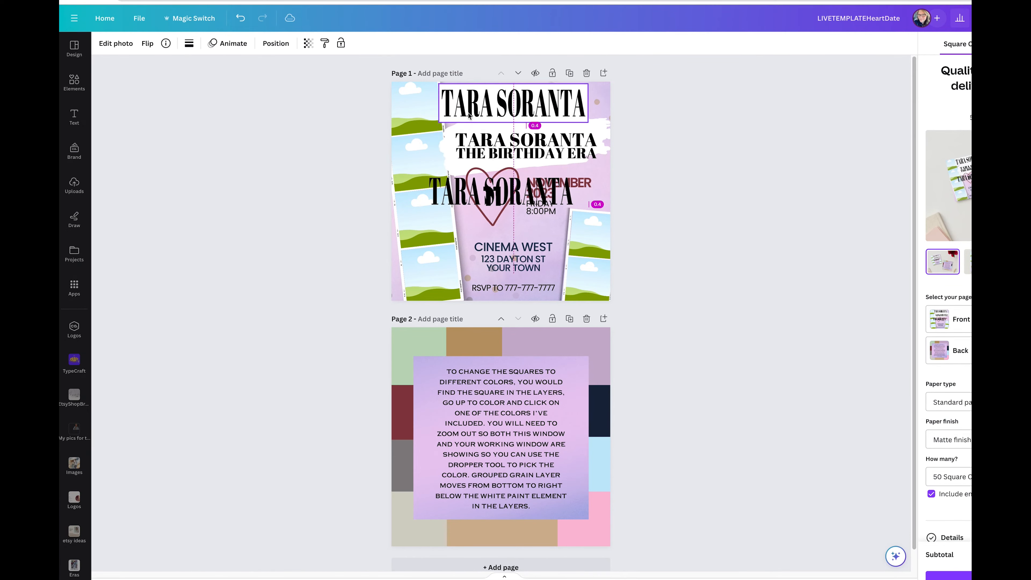
left_click(480, 142)
left_click(477, 139)
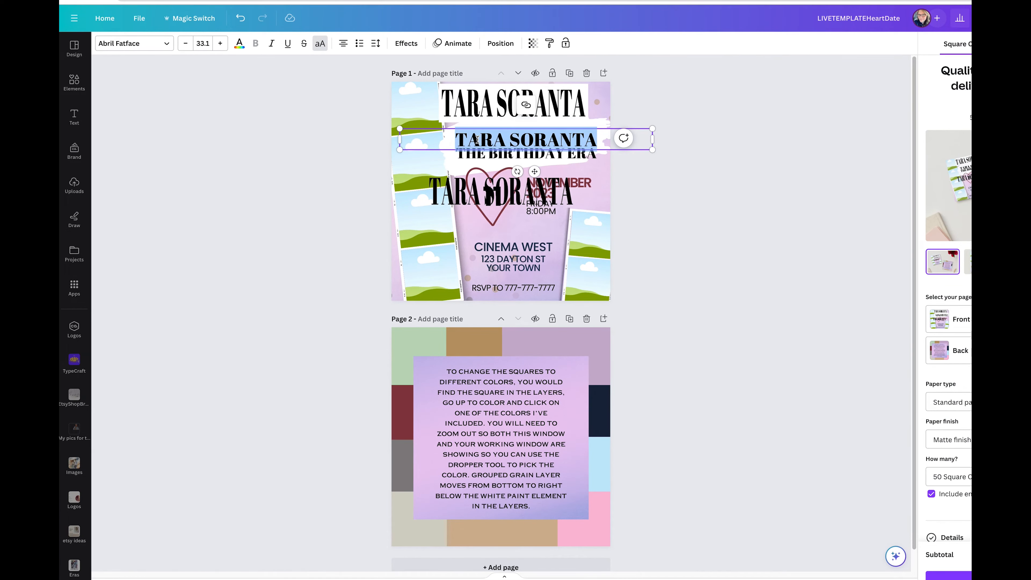
left_click(603, 74)
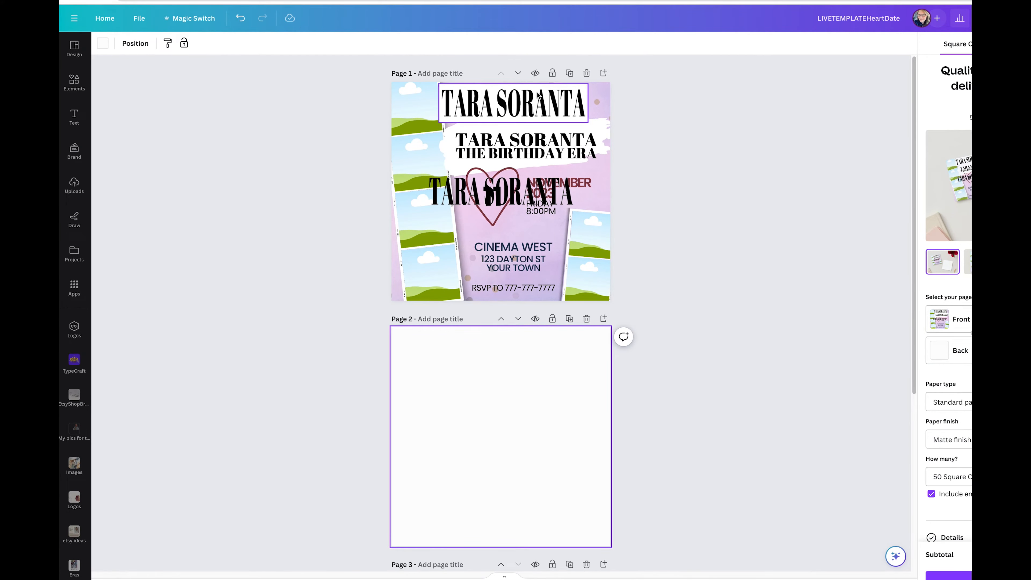
key("Delete")
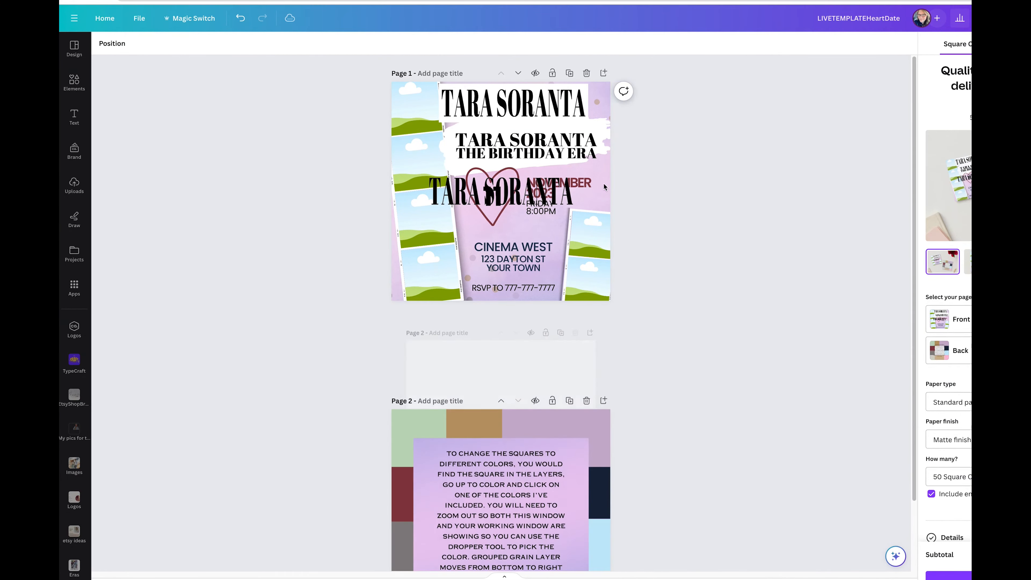
- Move the original name text down near the venue lines and place the transparent name image on the brush stroke
left_click_drag(508, 148, 471, 252)
left_click(545, 172)
left_click_drag(546, 172, 569, 124)
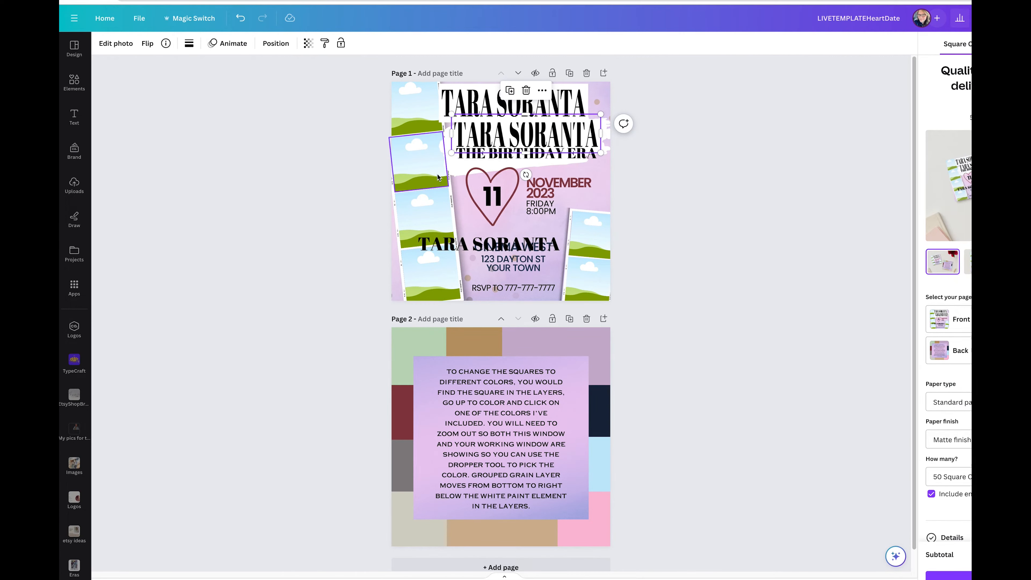
- Recolor the brush stroke behind the title with the golden tan document color
left_click(454, 170)
left_click(213, 43)
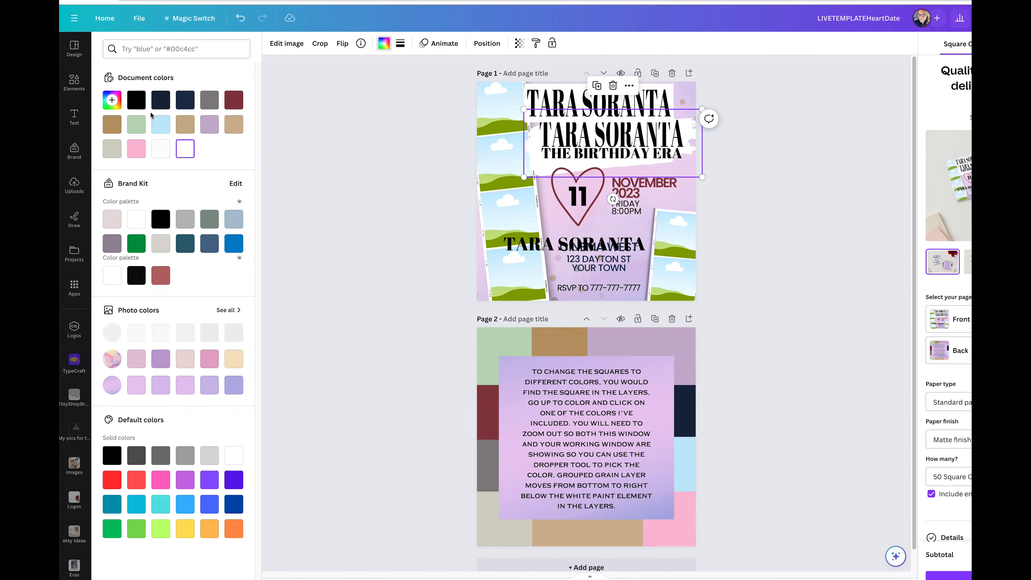
left_click(119, 125)
left_click(323, 174)
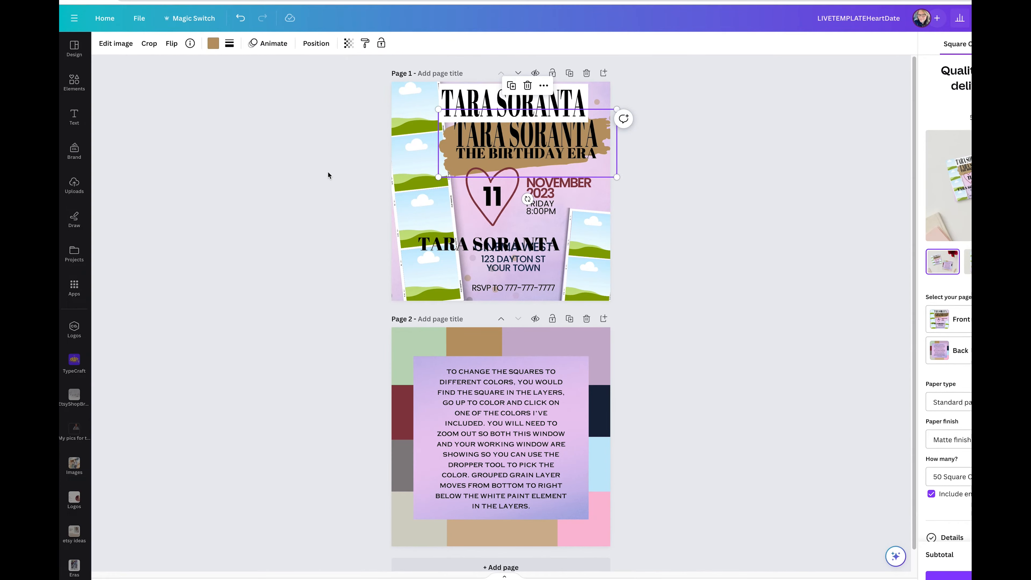
- Replace the transparent name image on the brush stroke with the white-background one, and apply a Custom Duotone effect to it
left_click_drag(493, 148, 494, 290)
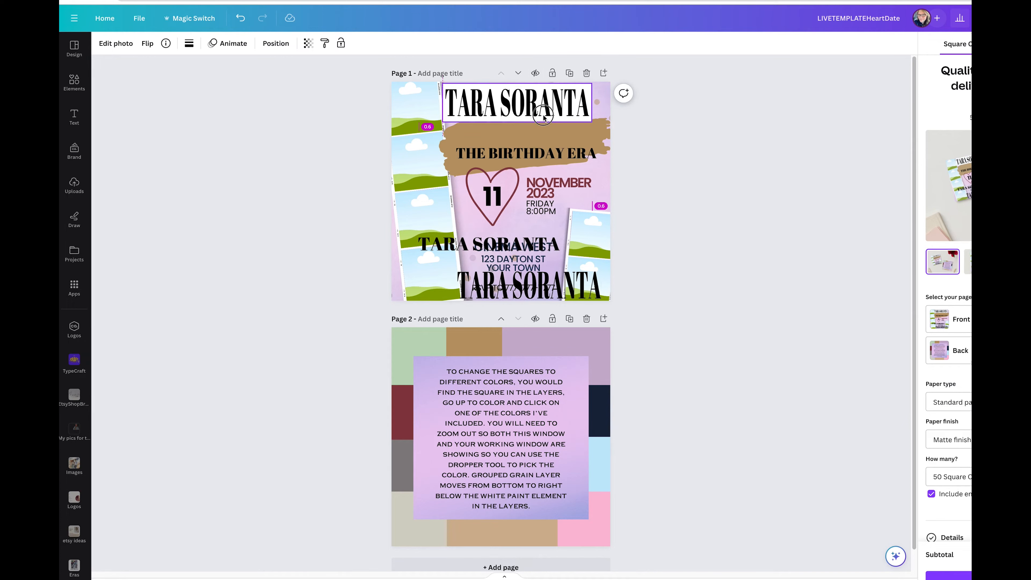
mouse_move(524, 96)
left_mouse_down()
mouse_move(538, 136)
mouse_move(538, 126)
left_mouse_up()
left_click(130, 44)
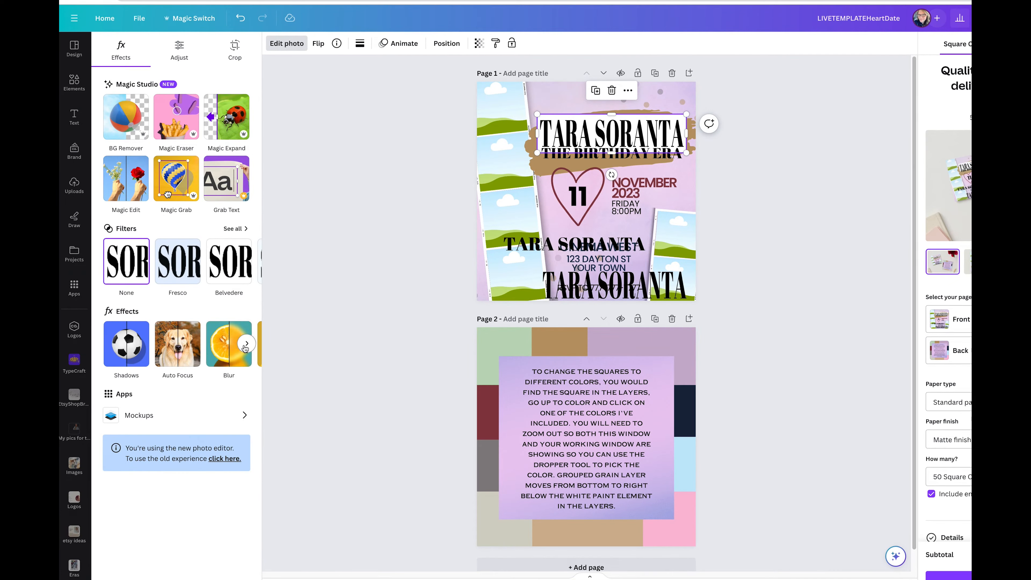
left_click(246, 344)
left_click(224, 350)
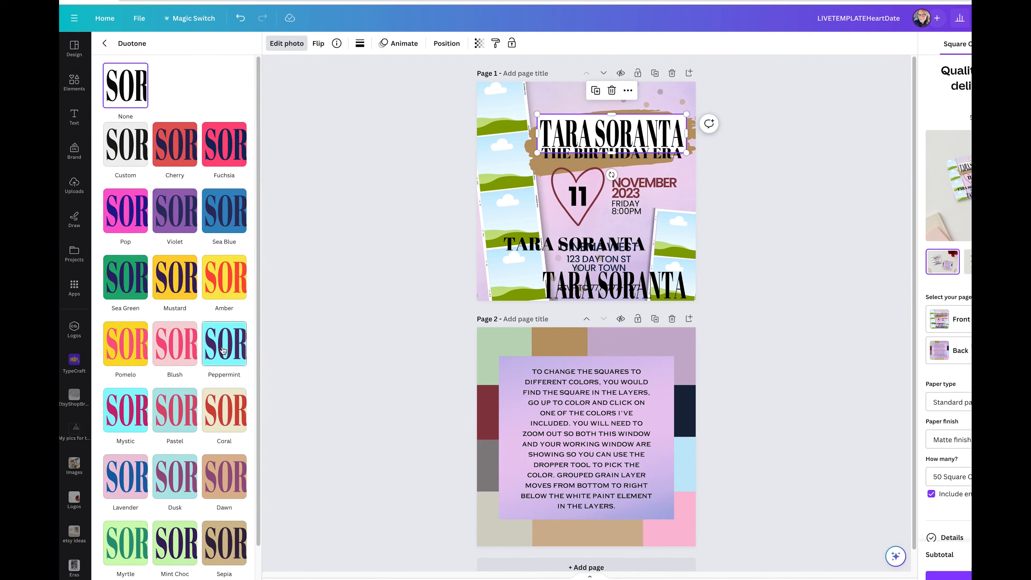
left_click(125, 129)
- Set the name image's Duotone Highlights to the tan sampled from the brush stroke
left_click(236, 199)
left_click(254, 231)
left_click_drag(251, 231, 219, 210)
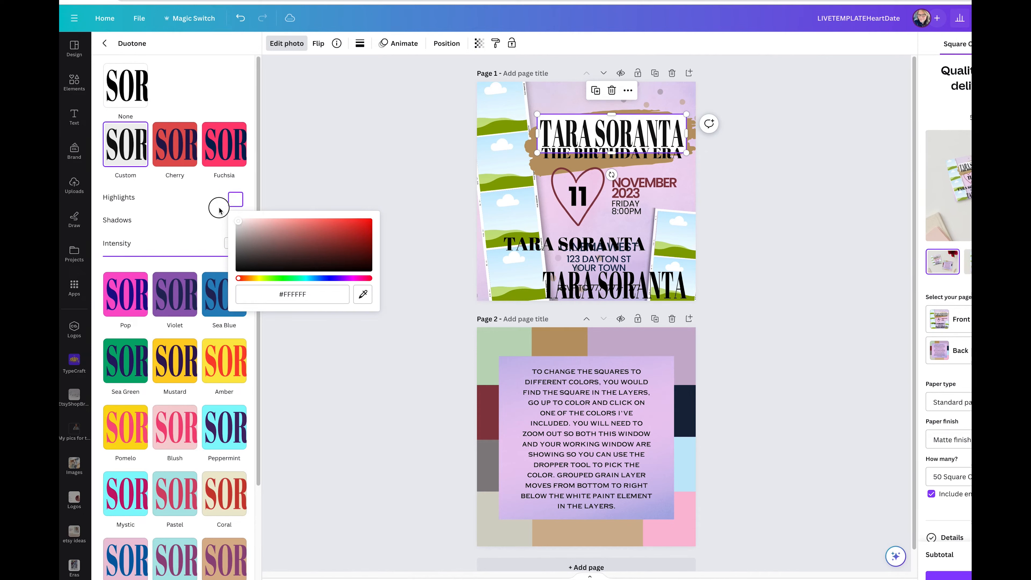
left_click(362, 293)
left_click(542, 171)
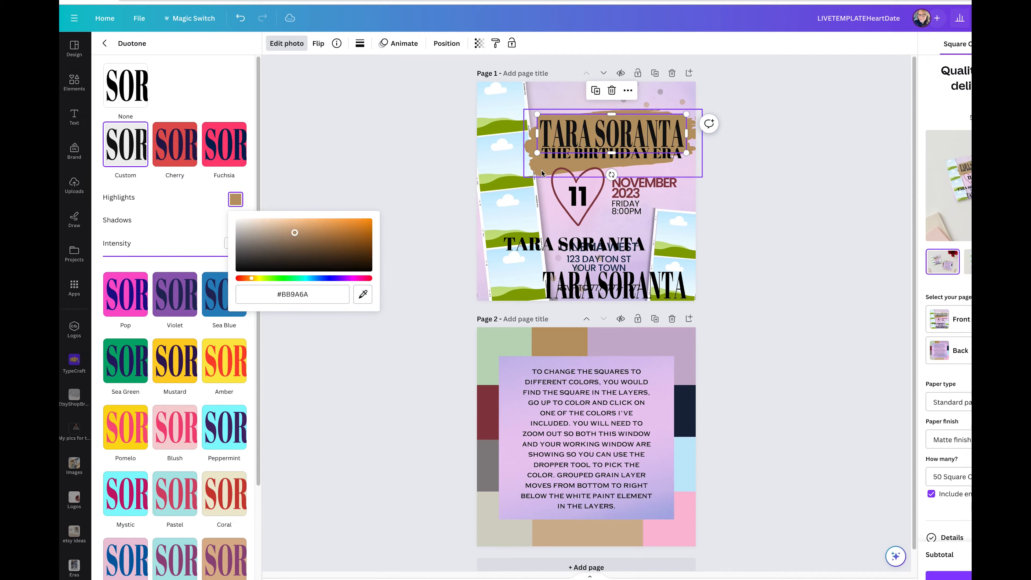
left_click(363, 294)
left_click(541, 167)
left_click(205, 219)
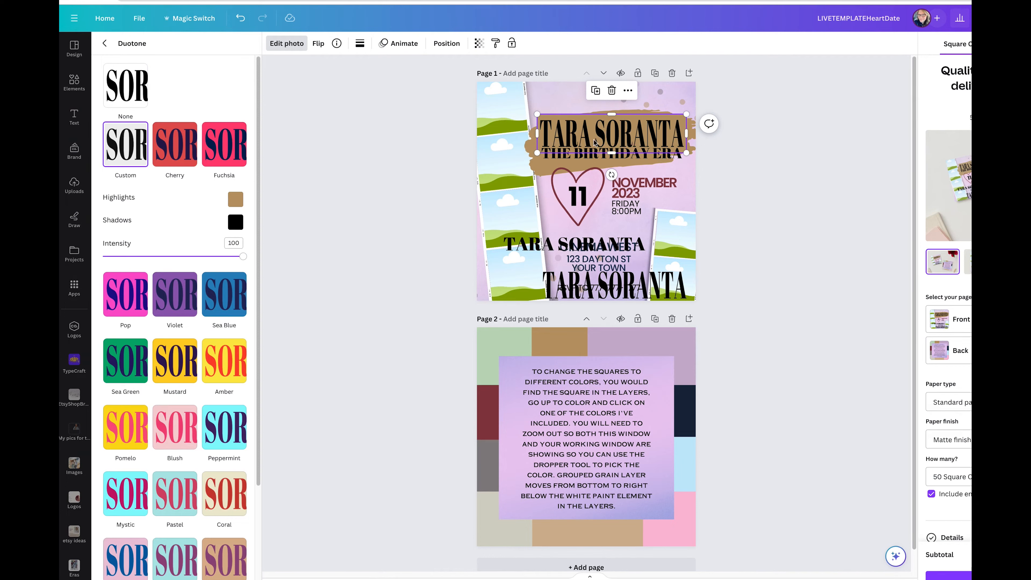
- Set the name image's Duotone Shadows to the pale green sampled from the color square on page 2
left_click(238, 226)
left_click_drag(301, 277, 332, 301)
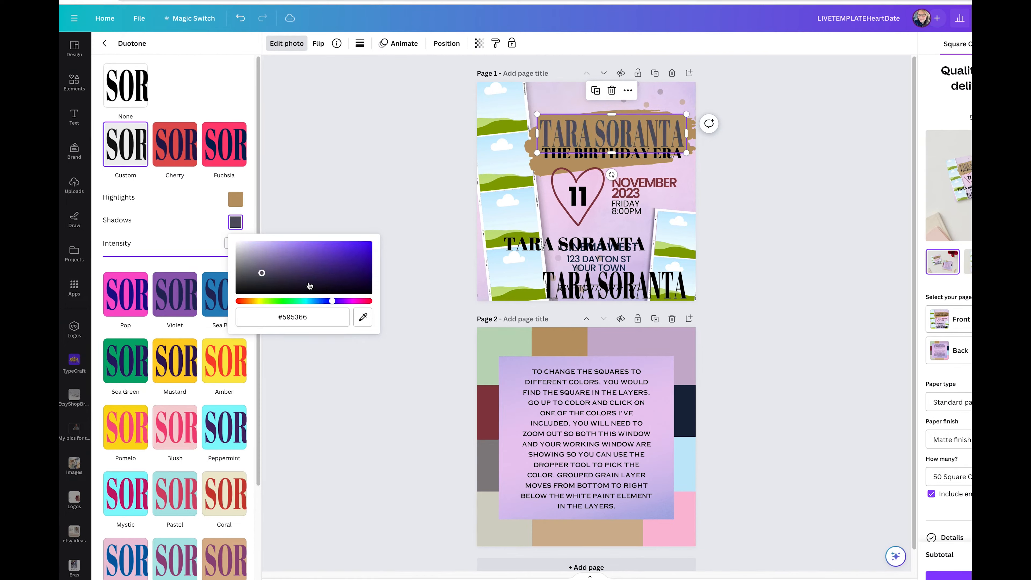
left_click_drag(262, 273, 245, 257)
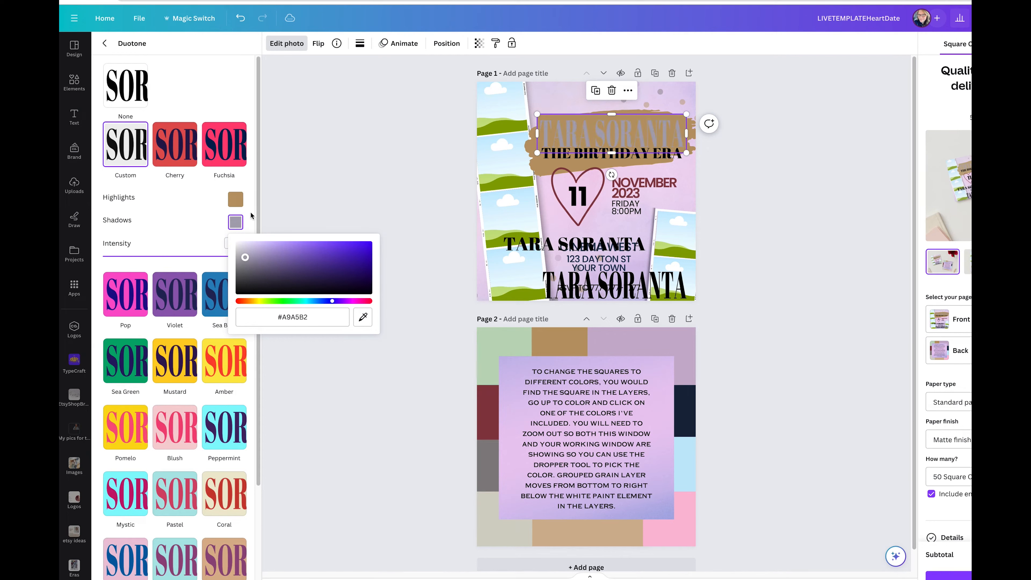
left_click(363, 317)
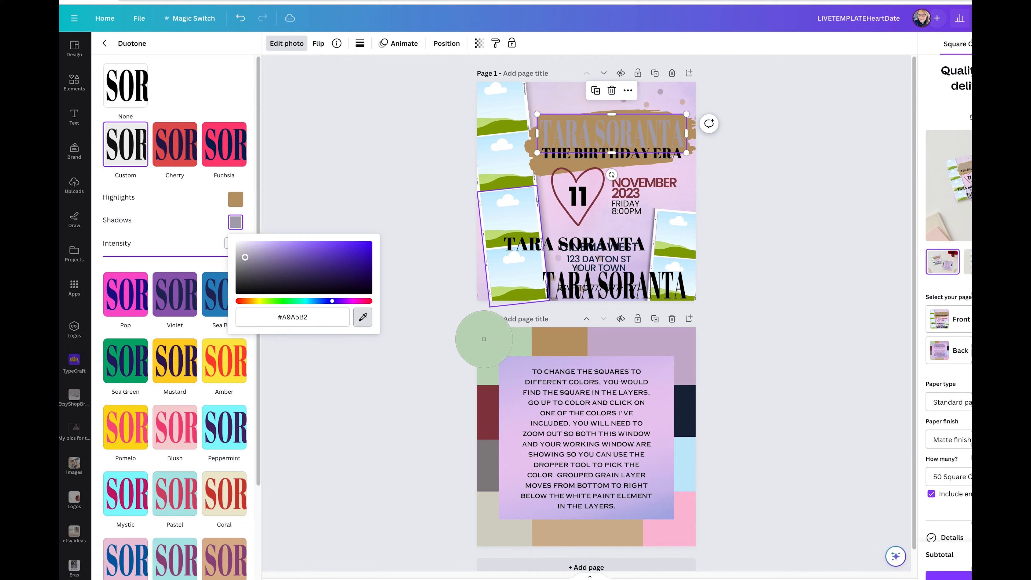
left_click(487, 343)
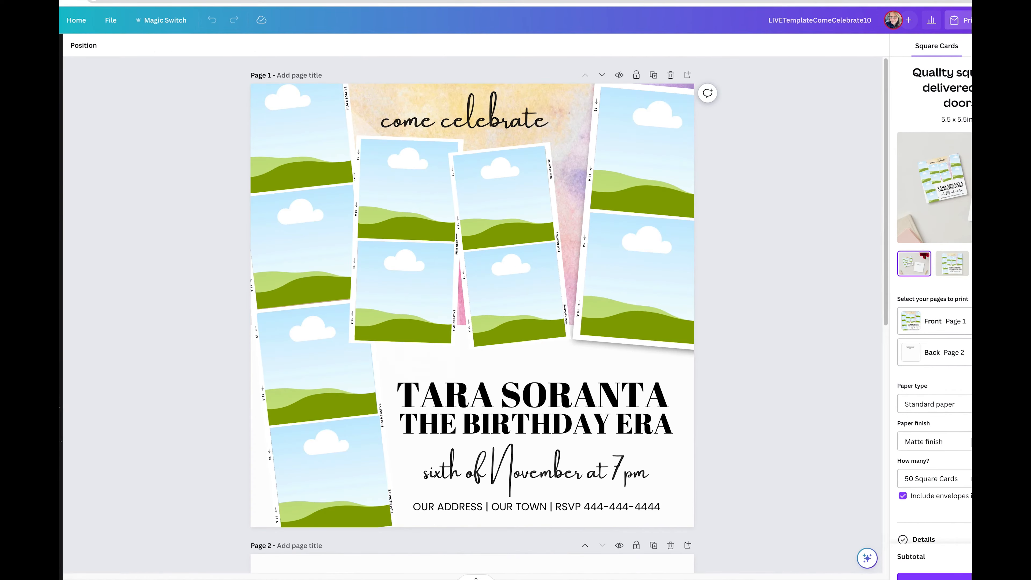
- In the LIVETemplateComeCelebrate10 design, select the whole name line above THE BIRTHDAY ERA and look over both pages
scroll(459, 206, "down", 3)
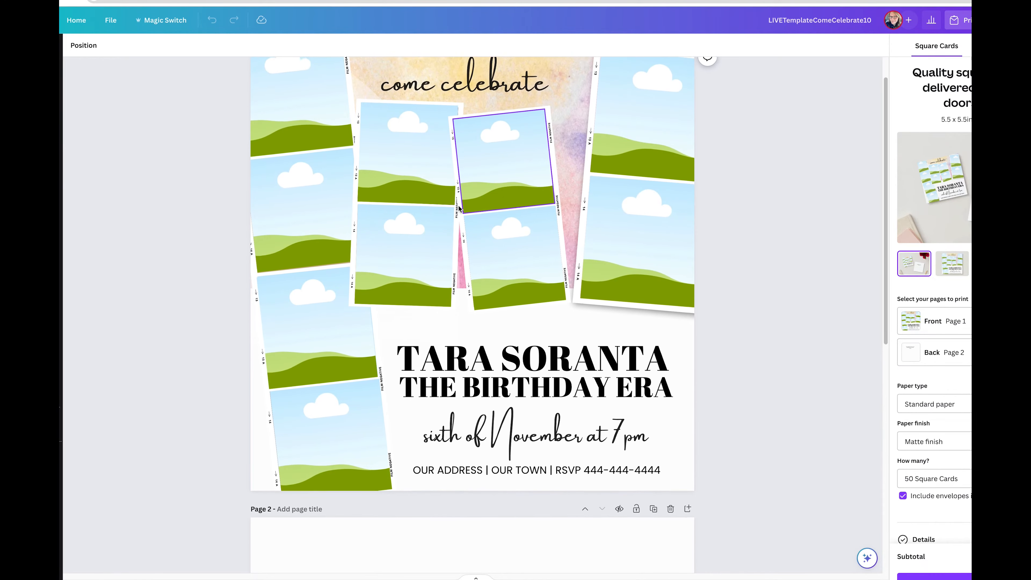
left_click(524, 346)
double_click(525, 344)
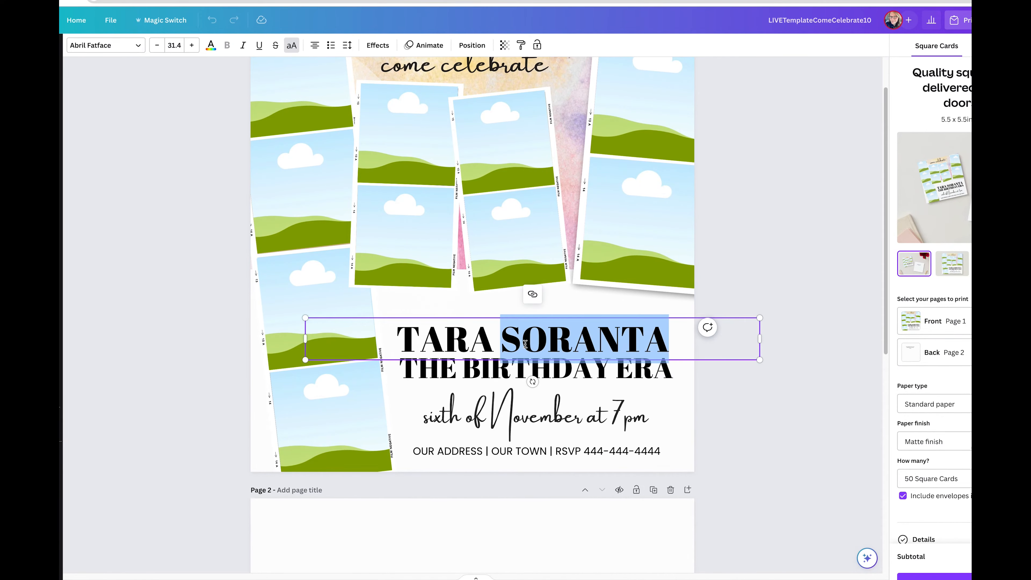
triple_click(521, 337)
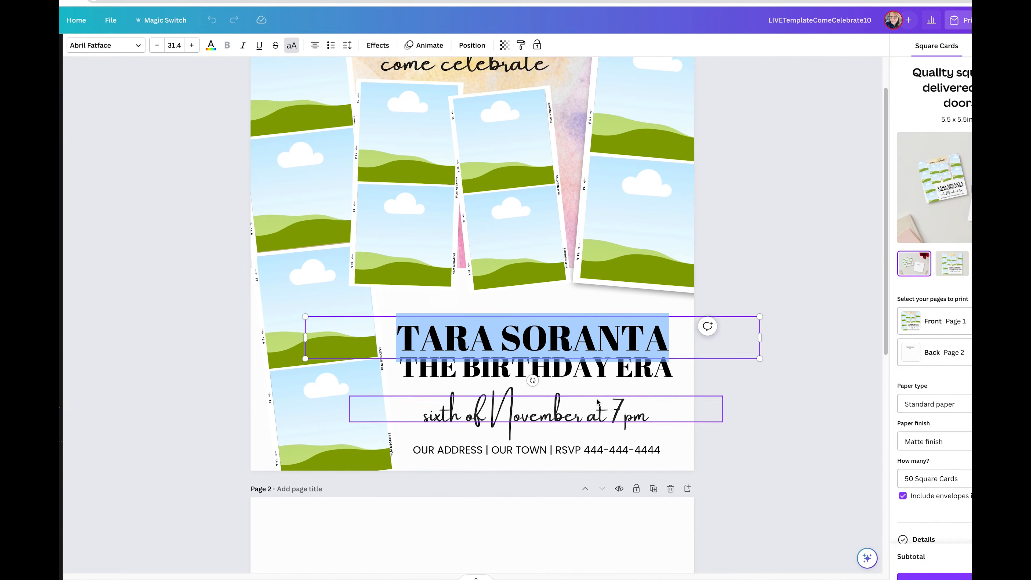
scroll(568, 402, "down", 2)
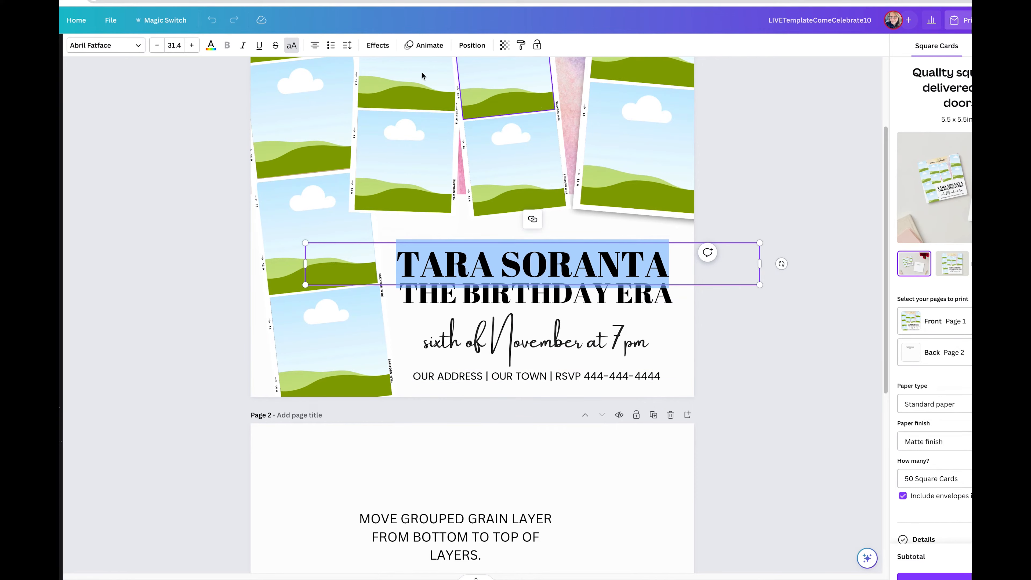
scroll(480, 344, "up", 1)
scroll(480, 344, "up", 3)
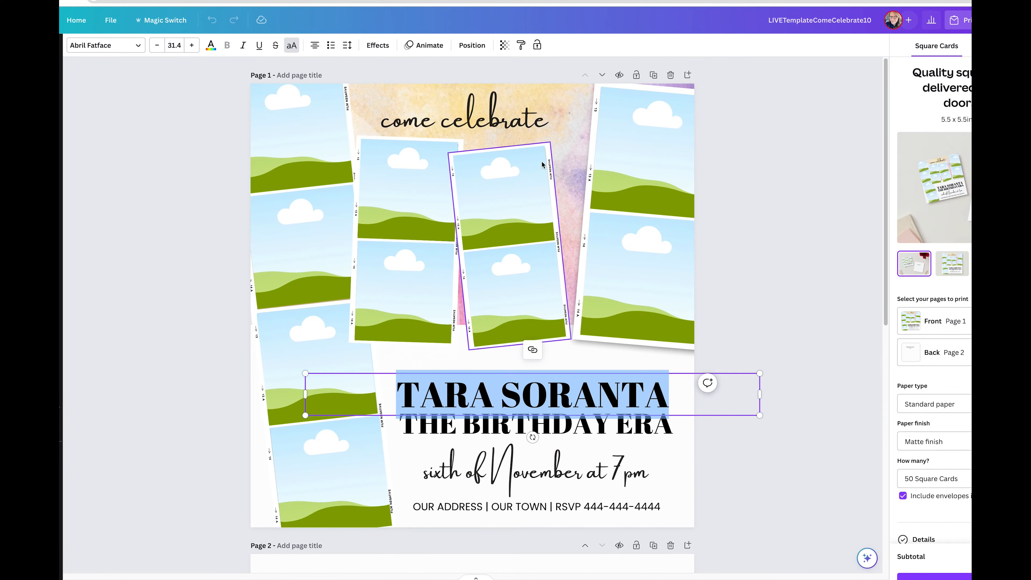
- Select the watercolor background image behind the photo frames and show its photo editing options
left_click(572, 122)
left_click(577, 171)
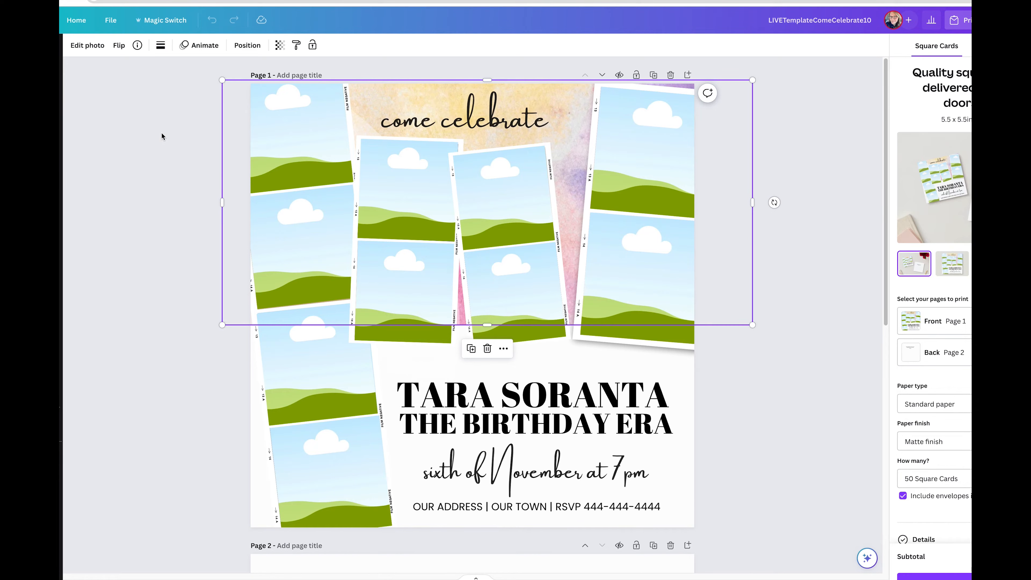
left_click(87, 45)
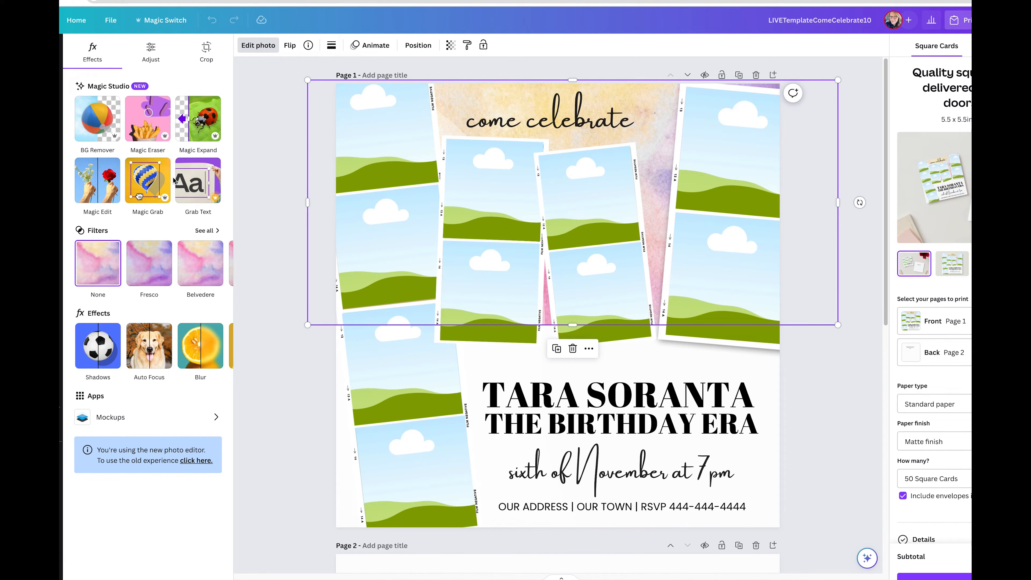
- Display the page's layer list and read the page 2 note about the grouped grain layer
left_click(417, 46)
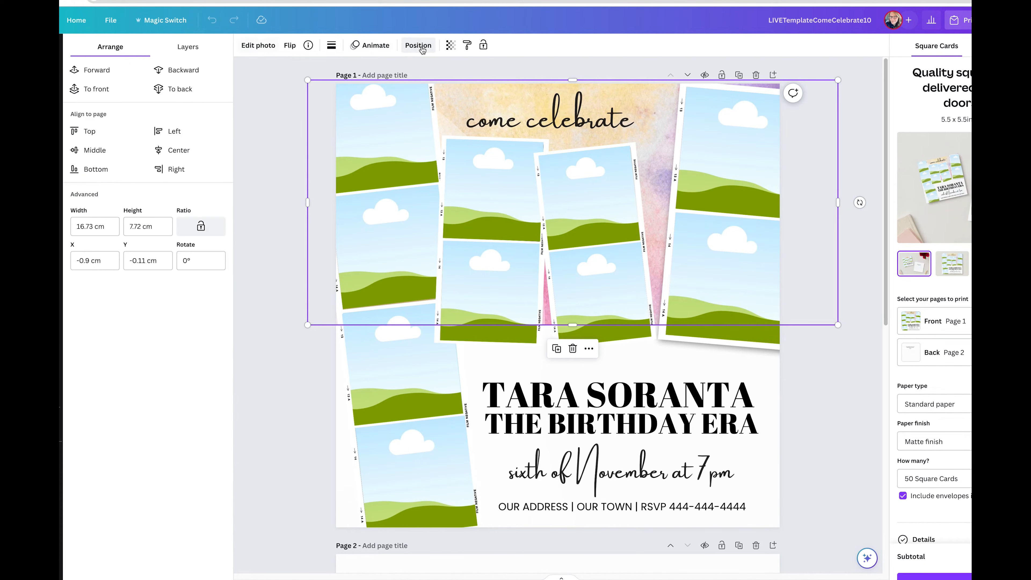
left_click(187, 47)
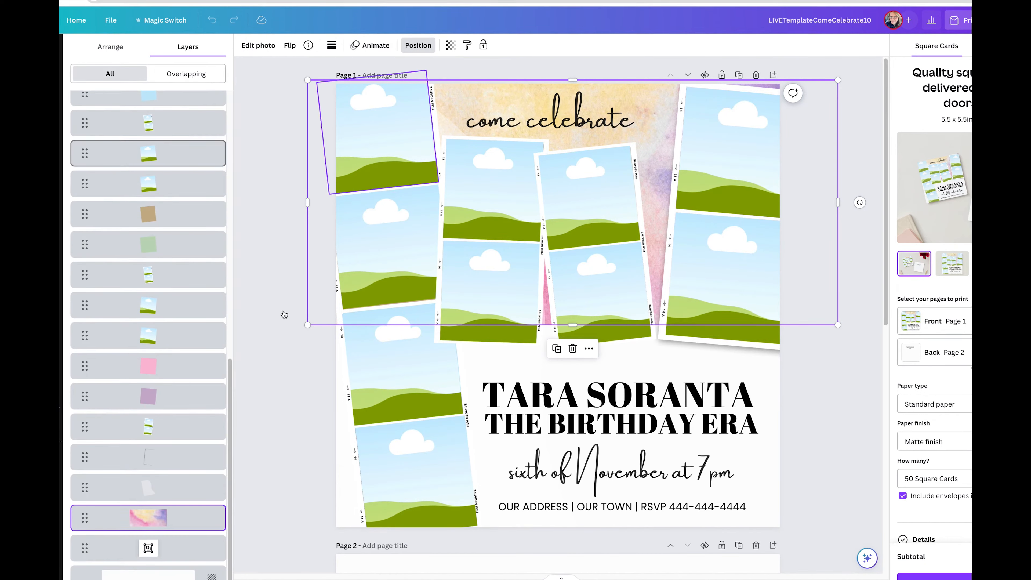
scroll(303, 338, "down", 2)
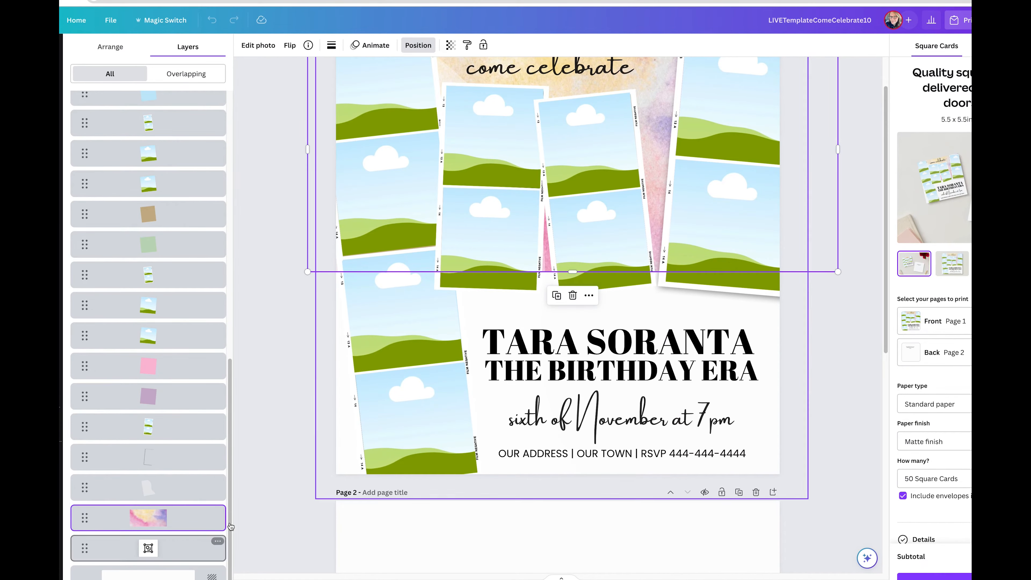
scroll(384, 473, "down", 8)
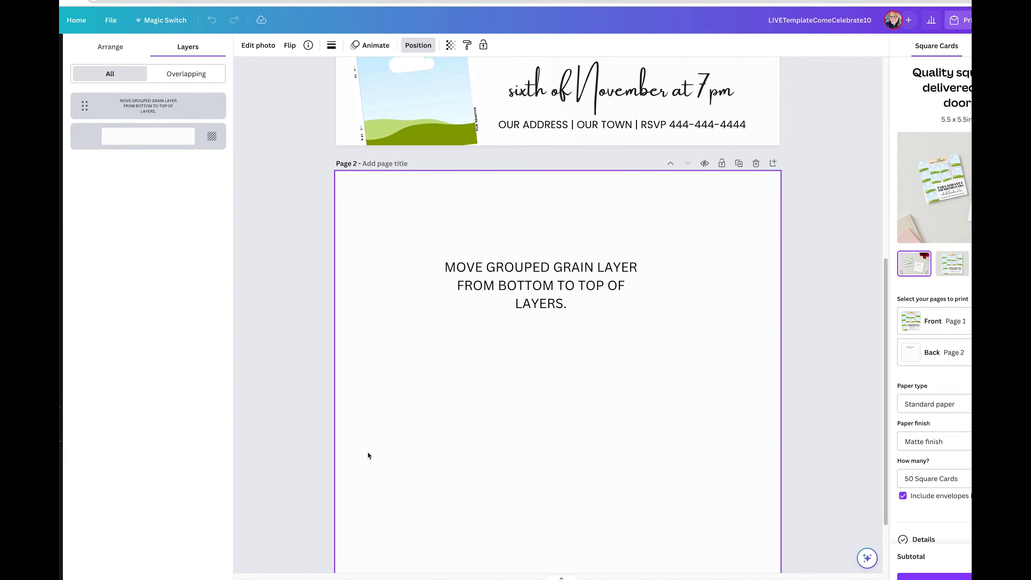
scroll(367, 452, "up", 8)
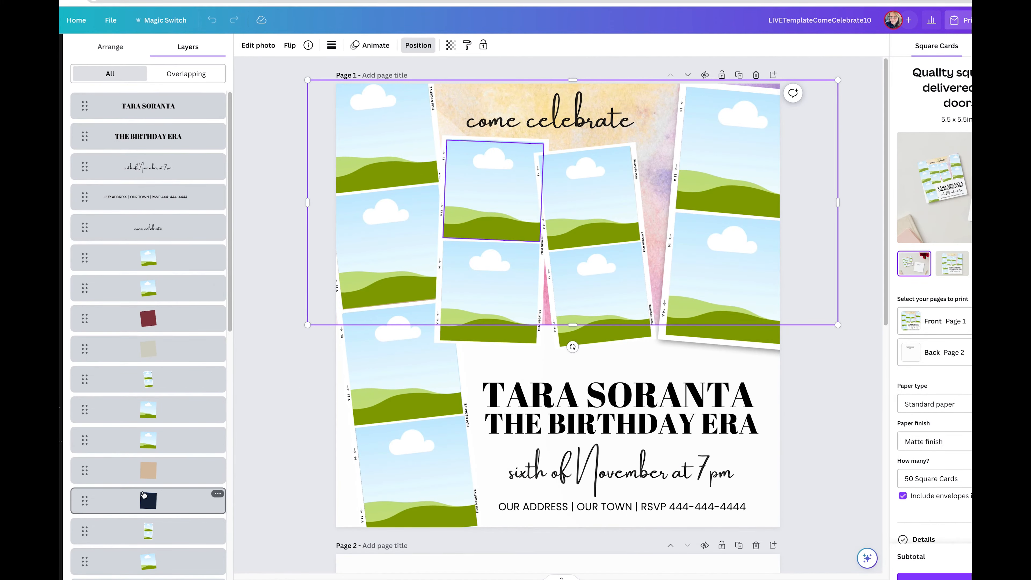
- Move the grouped grain layer from below the watercolor image to the top of page 1's layers and adjust its transparency
scroll(144, 494, "down", 5)
scroll(146, 494, "down", 5)
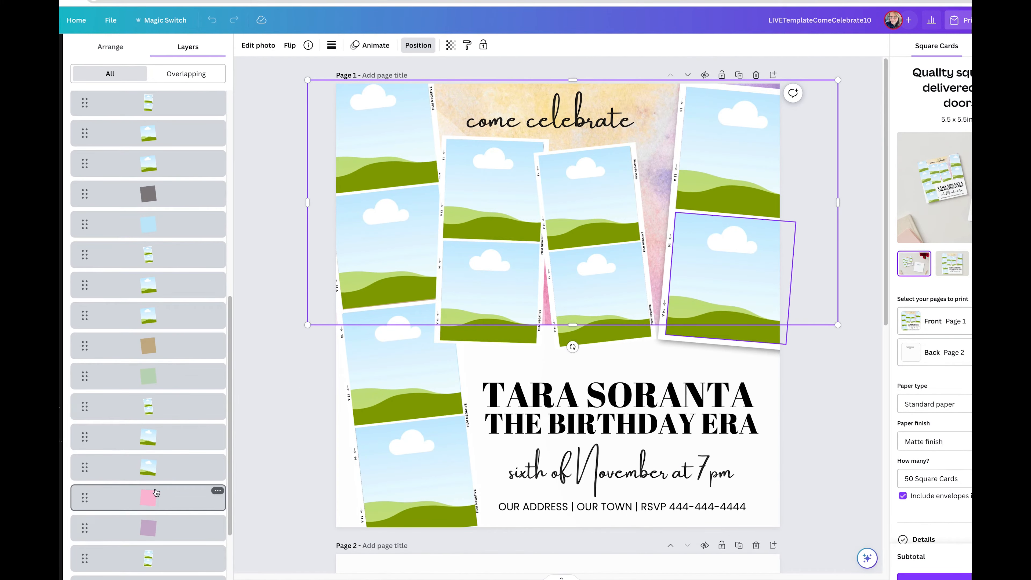
scroll(142, 497, "down", 4)
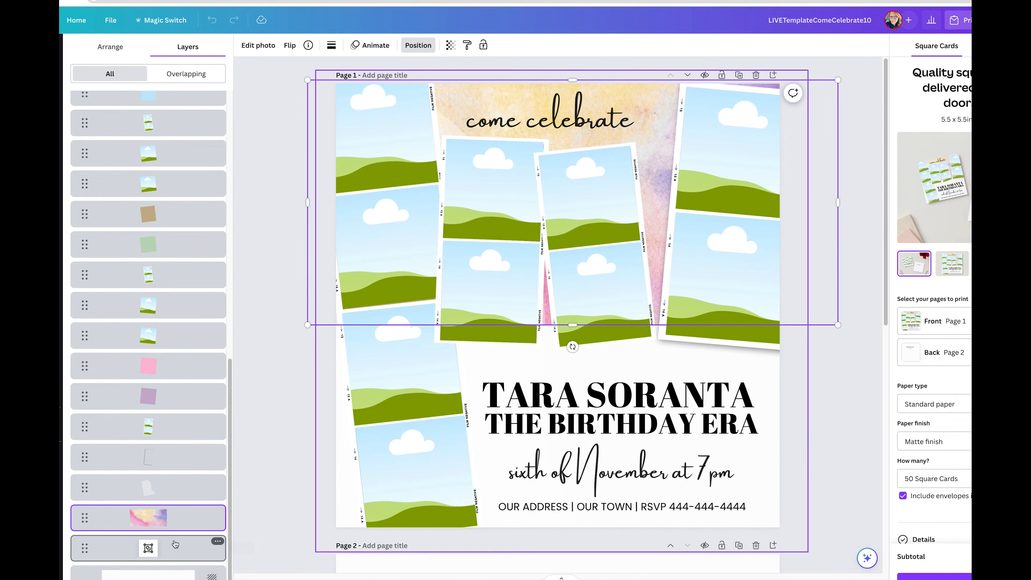
left_click_drag(171, 548, 174, 101)
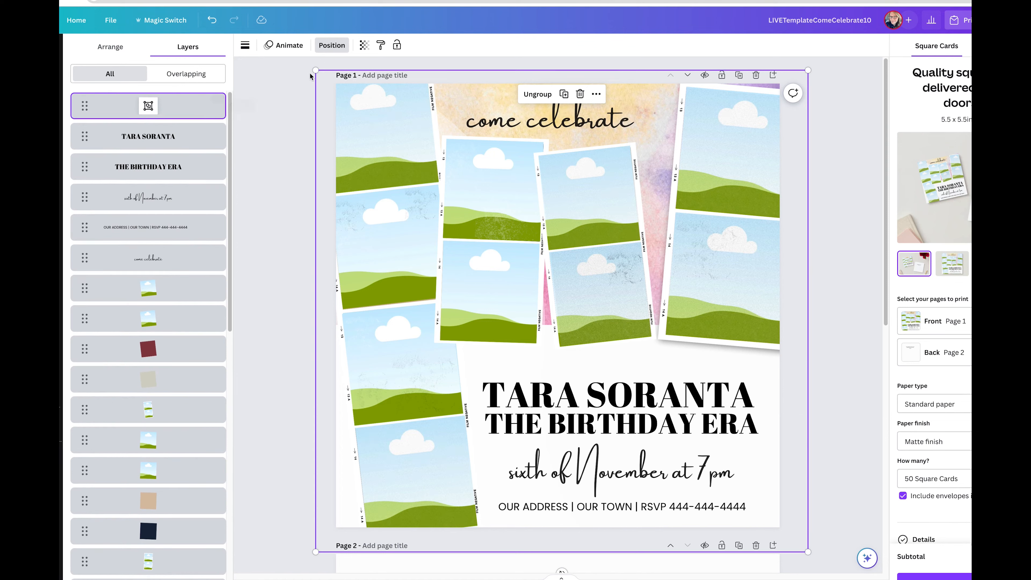
left_click(364, 45)
left_click_drag(331, 86, 366, 83)
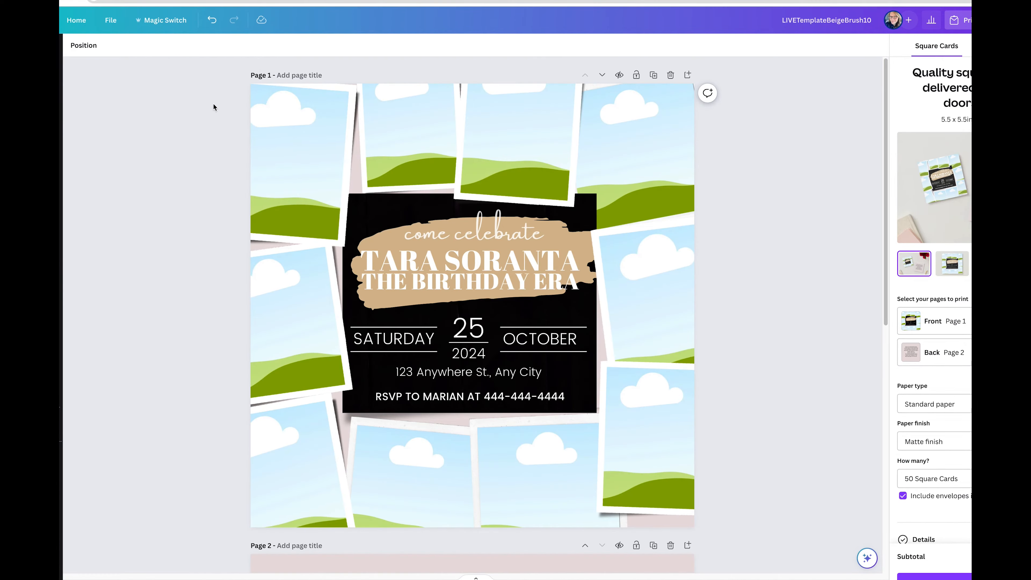
- In the LIVETemplateBeigeBrush10 design, move the bottommost grouped grain layer to directly above the navy blue square in the layer order
left_click(83, 45)
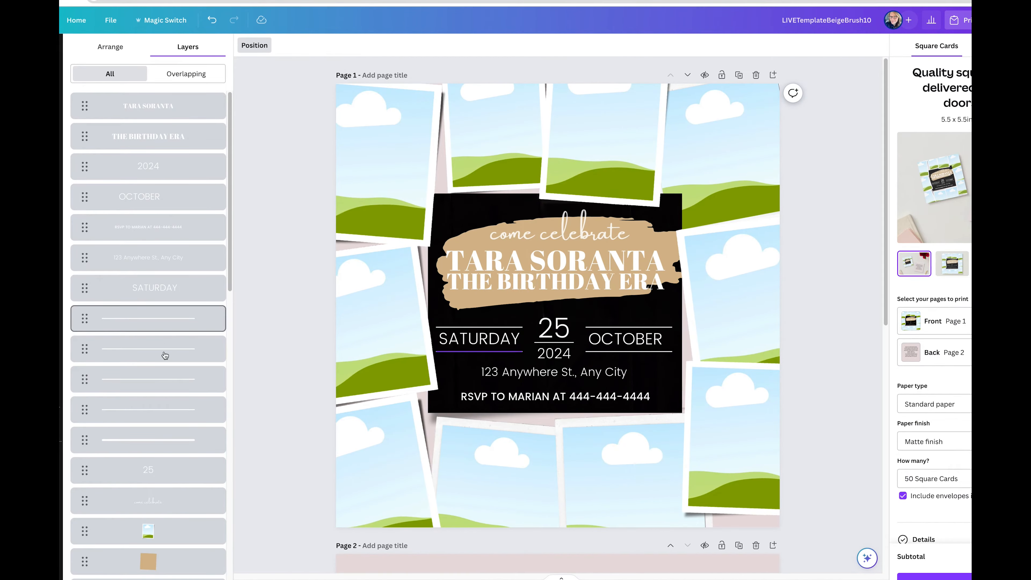
scroll(166, 490, "down", 10)
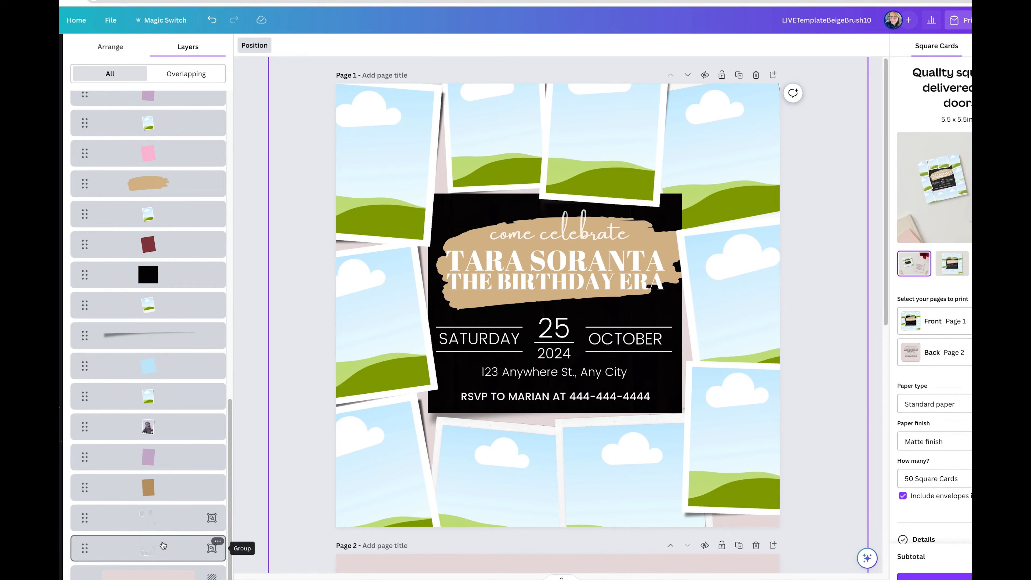
left_click_drag(162, 546, 167, 309)
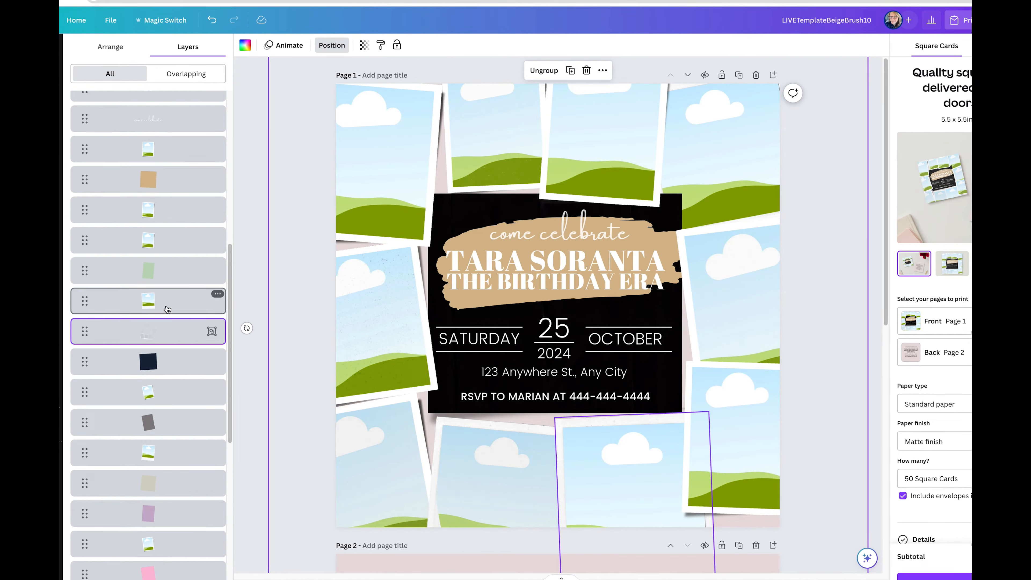
scroll(178, 345, "down", 8)
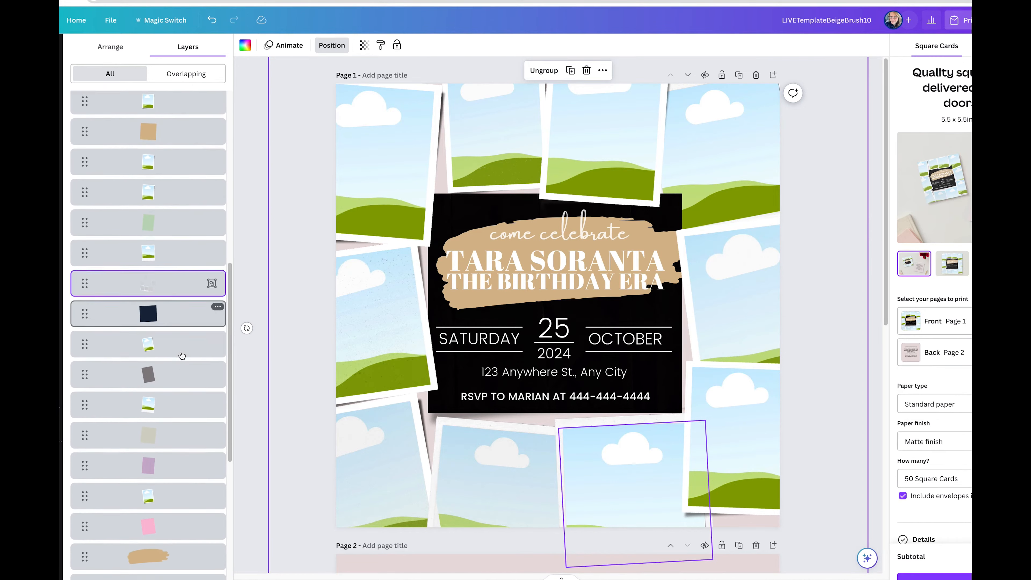
scroll(179, 386, "up", 6)
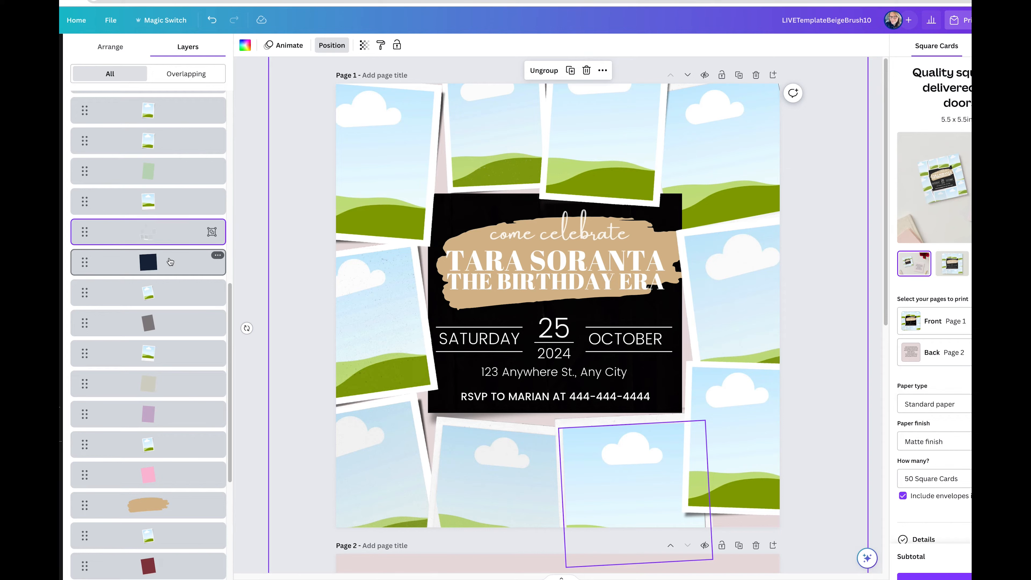
left_click(170, 262)
- Move the remaining grouped grain layer to the top of the layer order, and check its transparency and the page 2 instructions
scroll(153, 306, "down", 6)
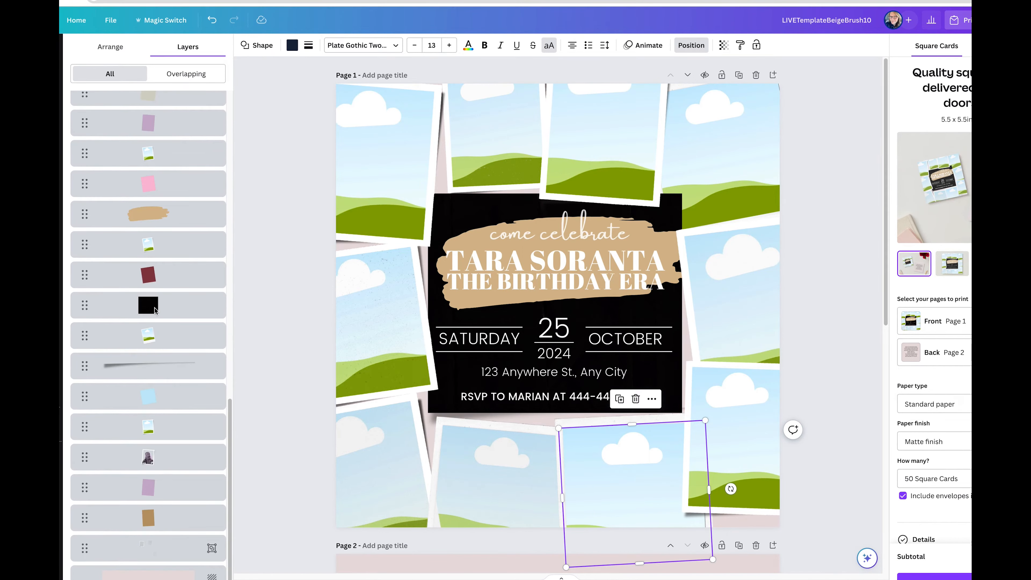
left_click_drag(149, 542, 141, 102)
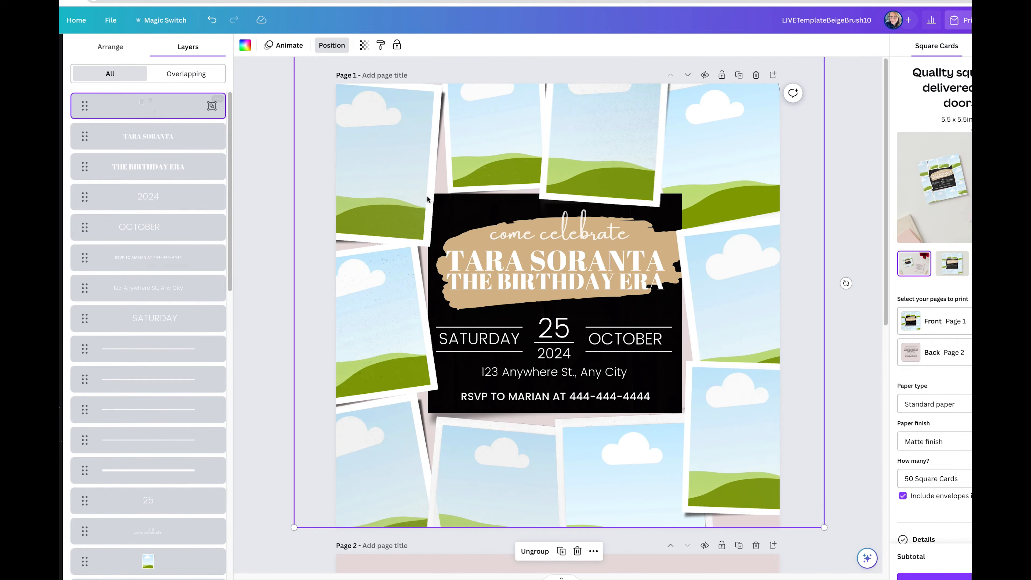
left_click(364, 45)
scroll(386, 377, "down", 10)
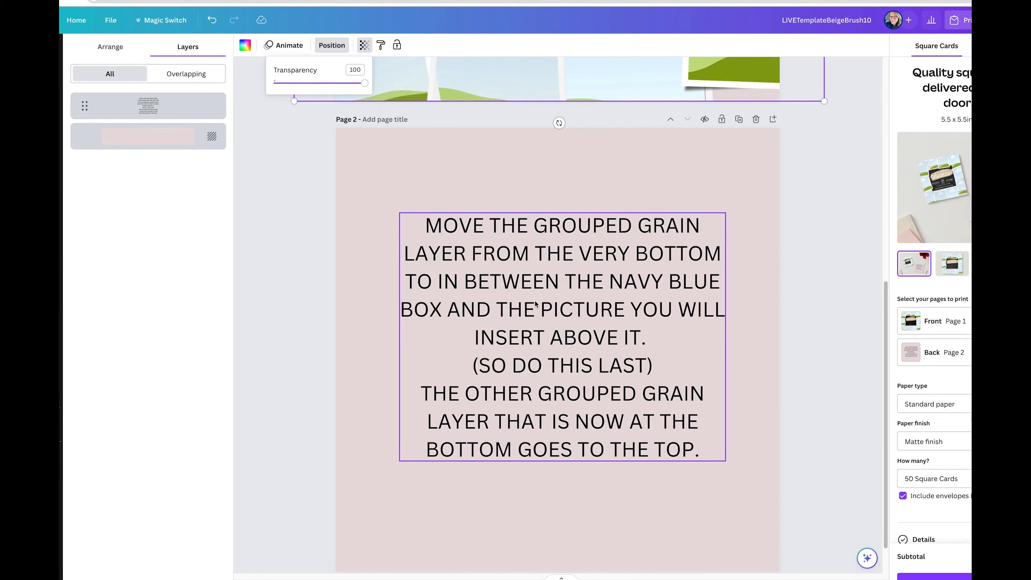
scroll(535, 302, "up", 5)
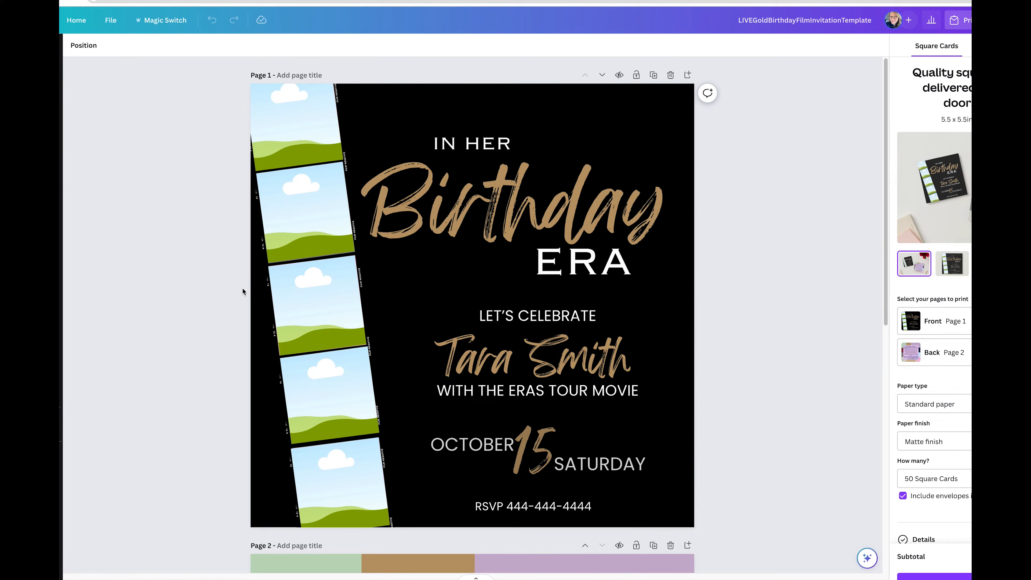
- Read the page 2 instructions about square colors and gradient layers in the LIVEGoldBirthdayFilmInvitationTemplate design
scroll(248, 297, "down", 9)
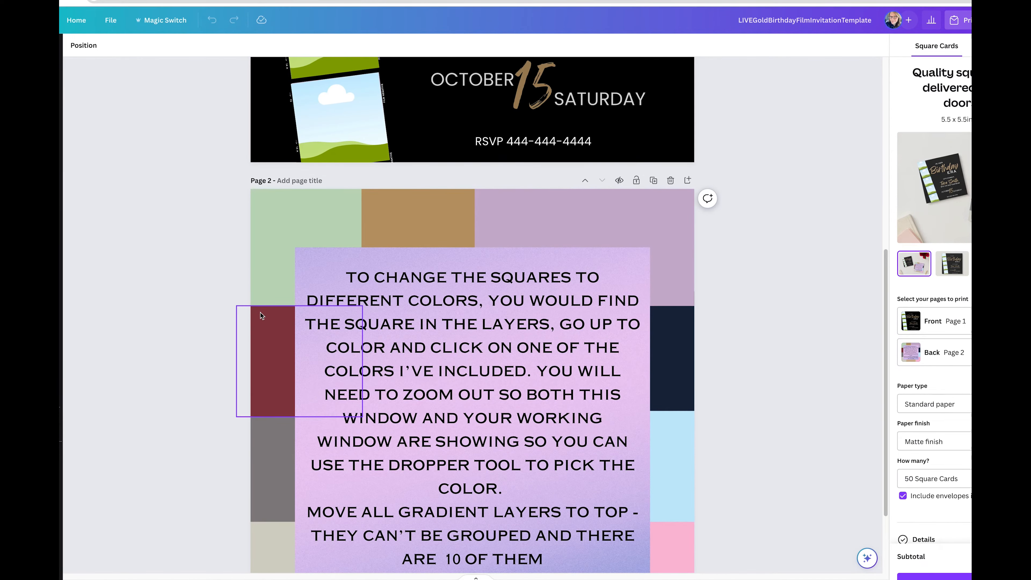
scroll(260, 312, "down", 3)
scroll(261, 312, "up", 10)
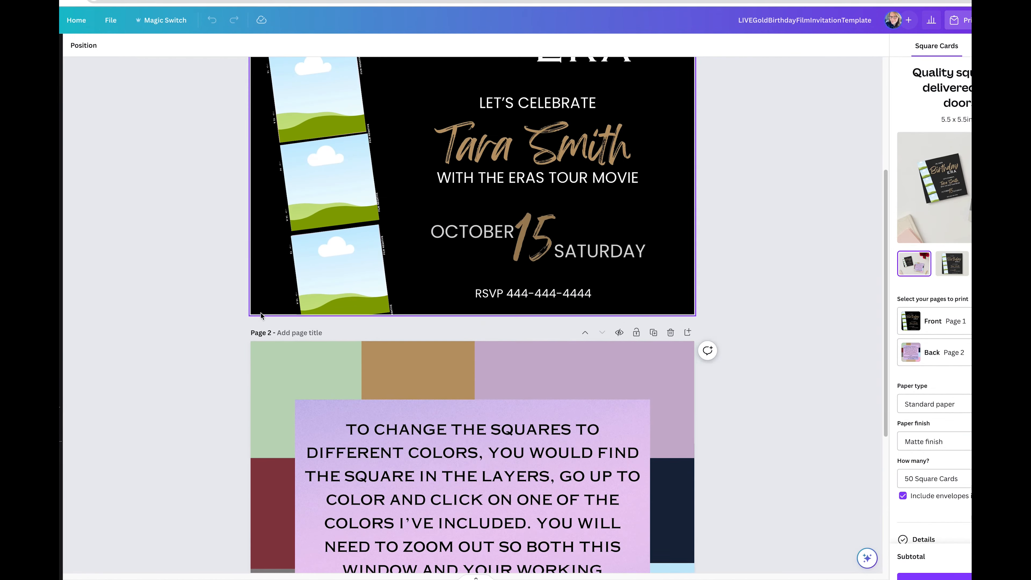
- Try the lavender and golden tan document colors on the upper film strip frame, and set it back to black
left_click(261, 147)
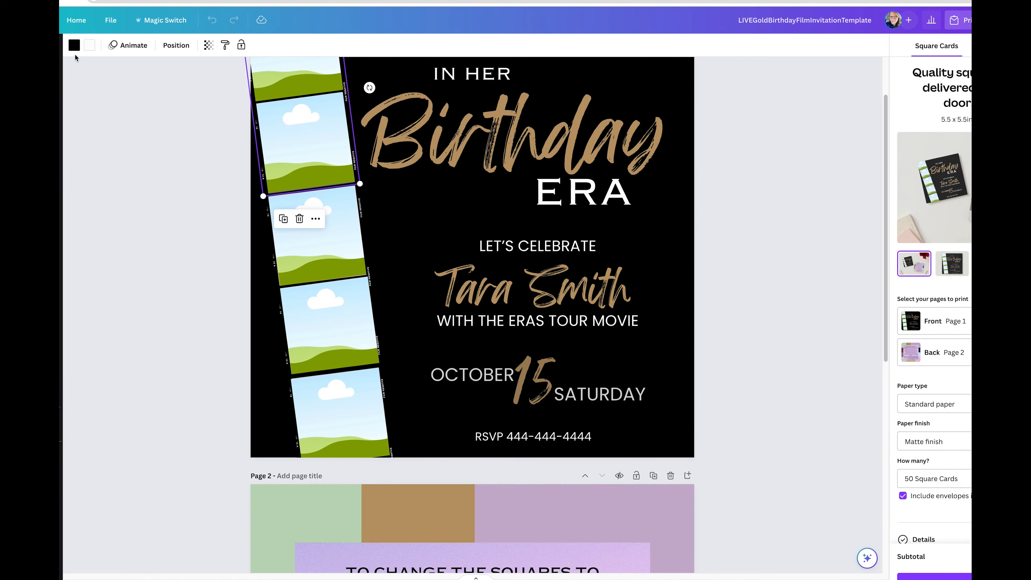
left_click(73, 46)
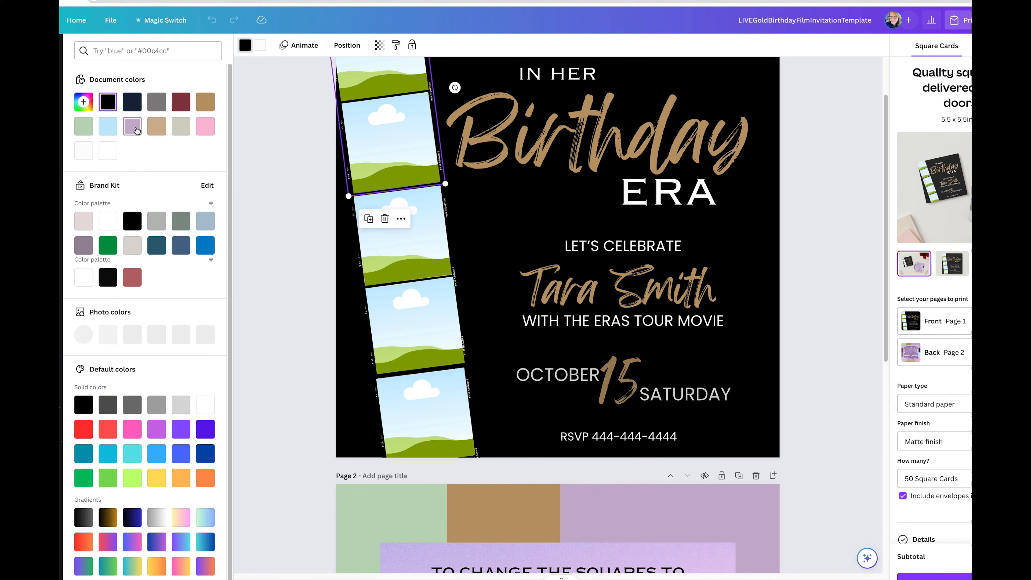
left_click(136, 130)
left_click(205, 102)
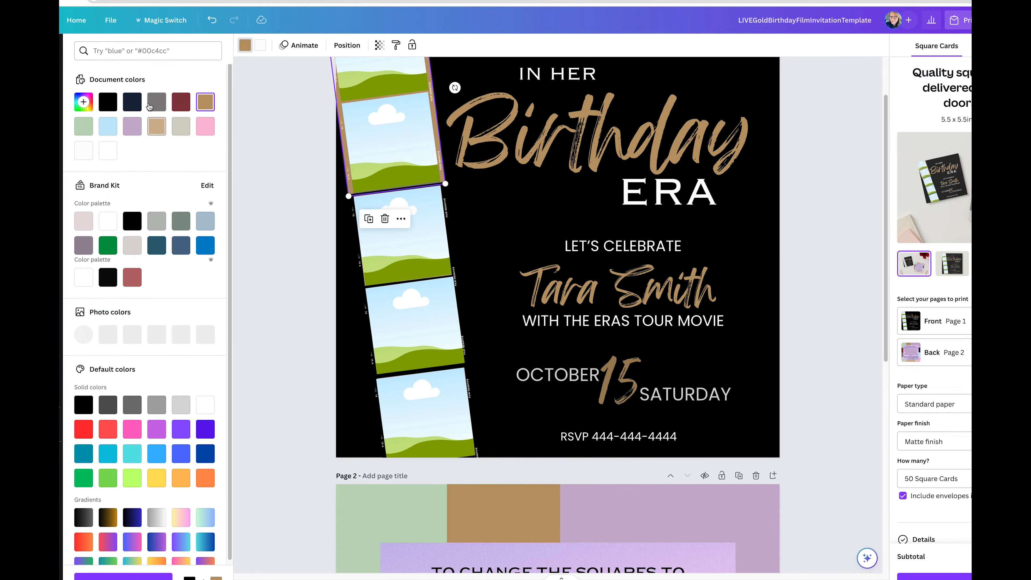
left_click(107, 103)
left_click(302, 211)
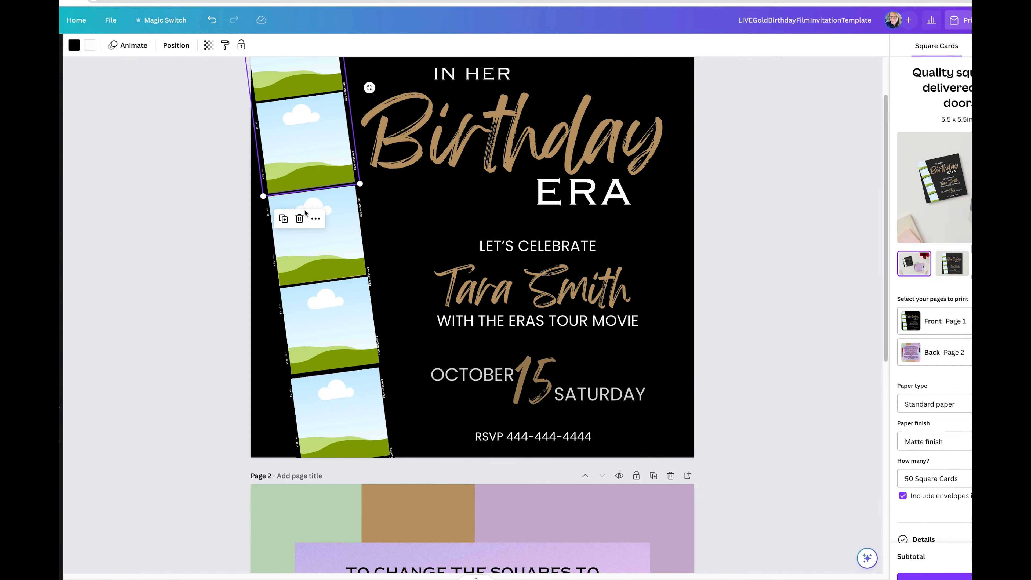
- Select all ten grain layers at the bottom of page 1's layer order and move them together to the very top
left_click(240, 239)
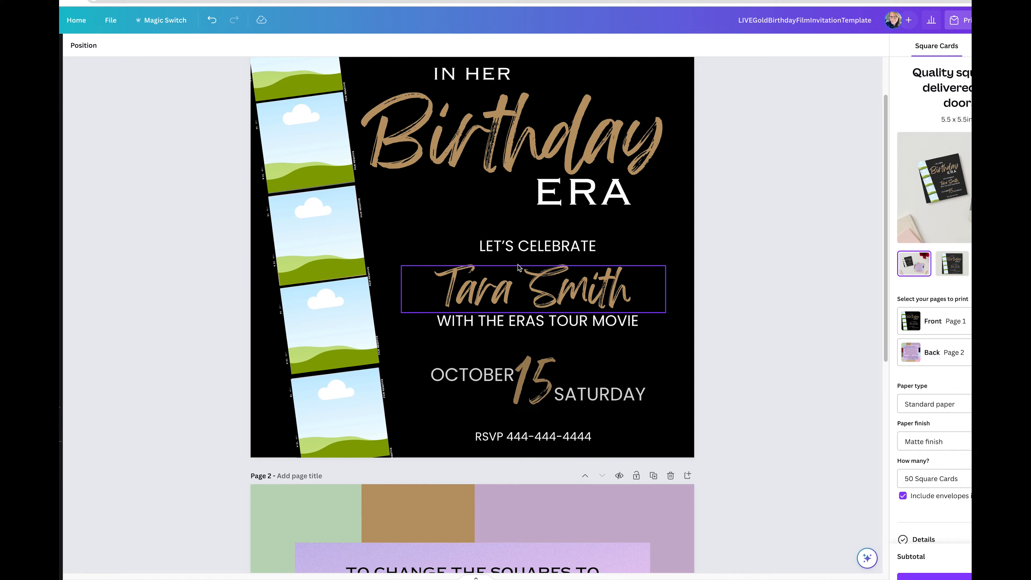
left_click(347, 249)
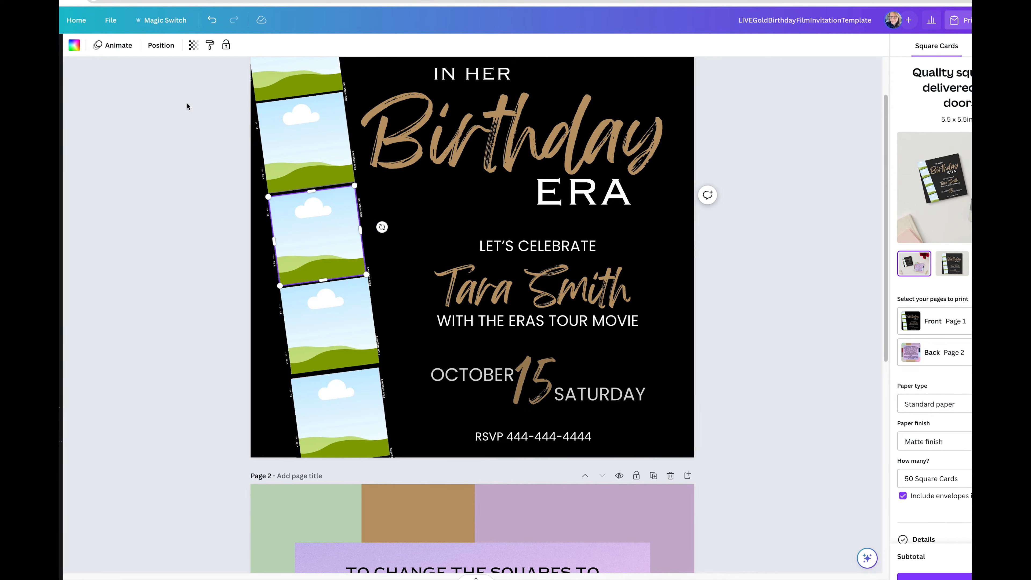
left_click(161, 45)
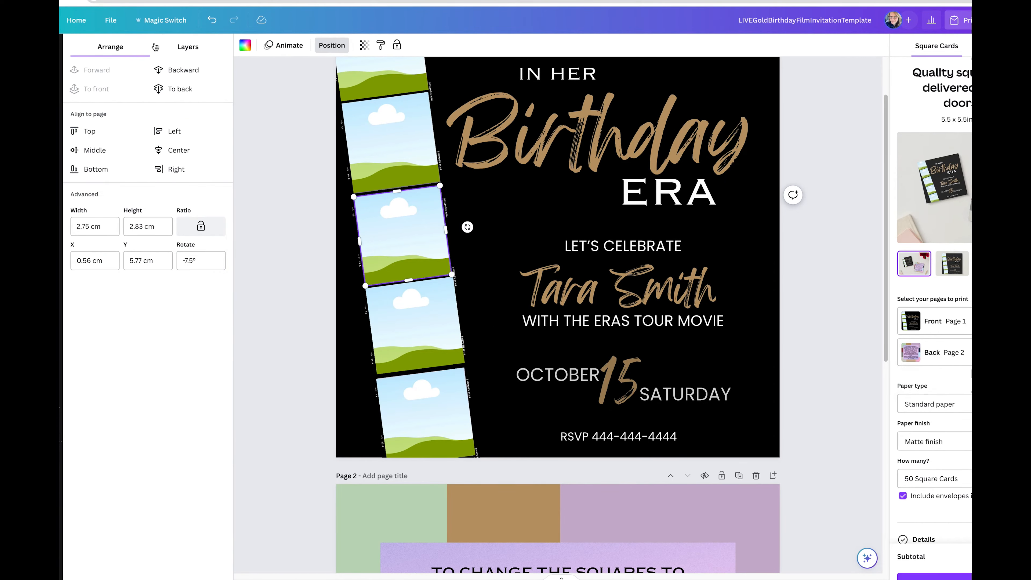
left_click(187, 55)
scroll(138, 325, "down", 10)
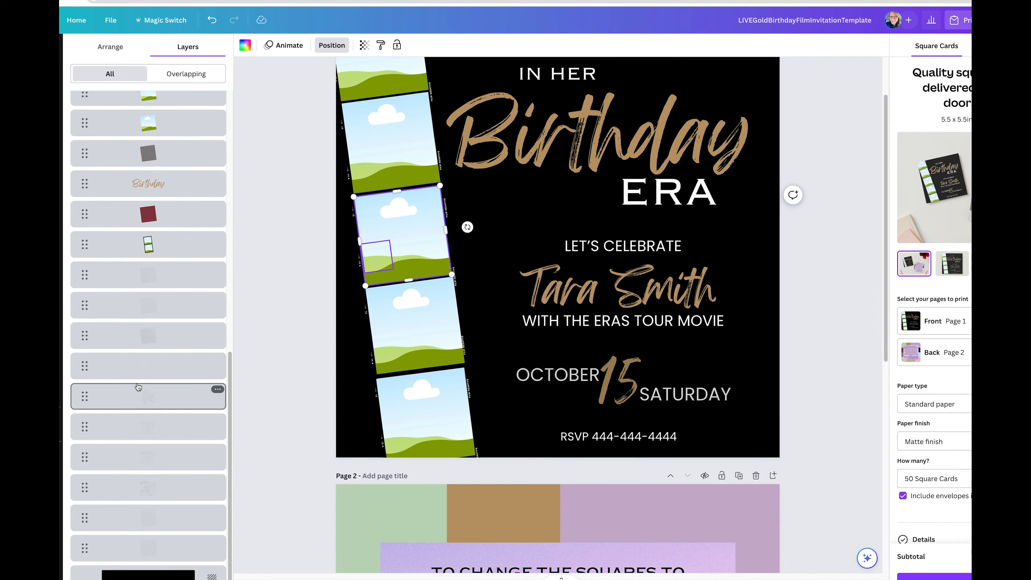
left_click(163, 272)
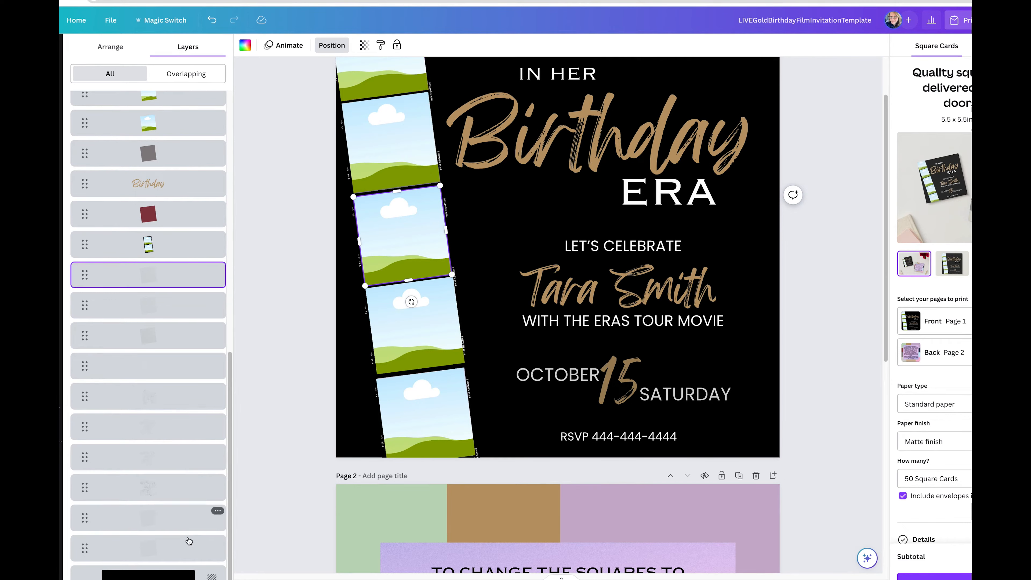
left_click(190, 547, "shift")
left_click_drag(142, 339, 187, 98)
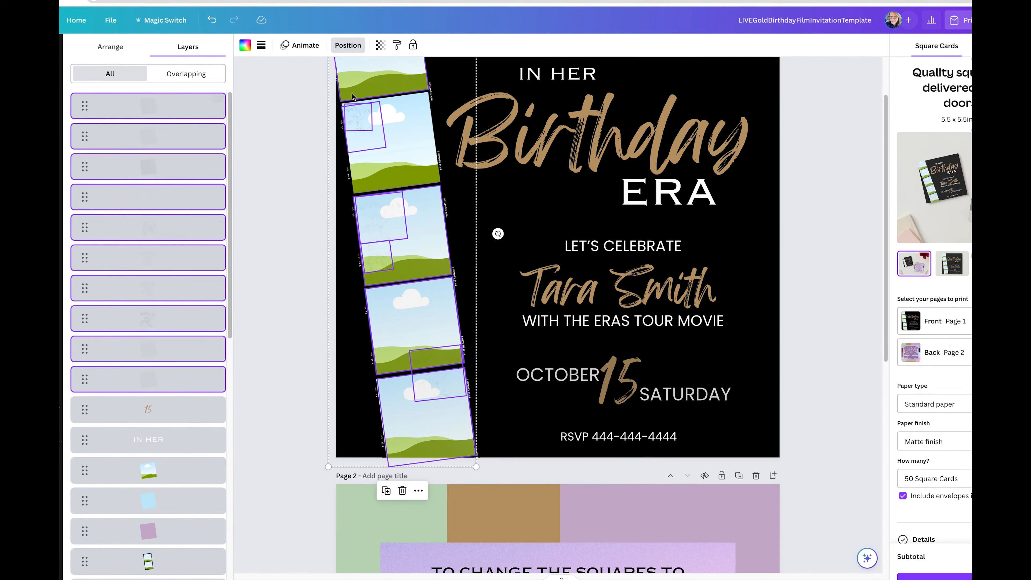
scroll(503, 479, "down", 8)
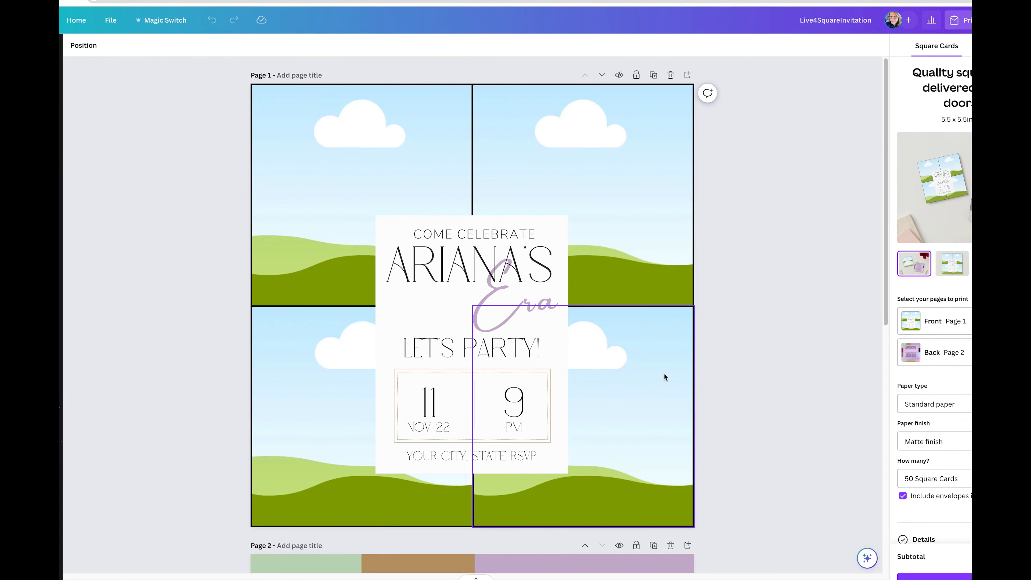
- In the Live4SquareInvitation design, read the page 2 instructions on square colors and grain layer placement, and check the layers of both pages
scroll(664, 377, "down", 1)
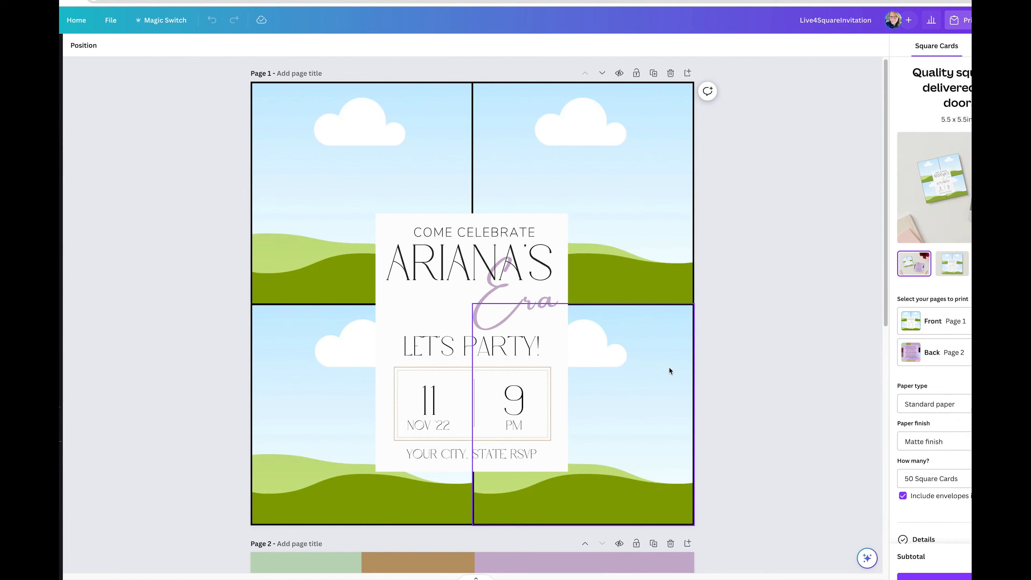
scroll(662, 368, "down", 5)
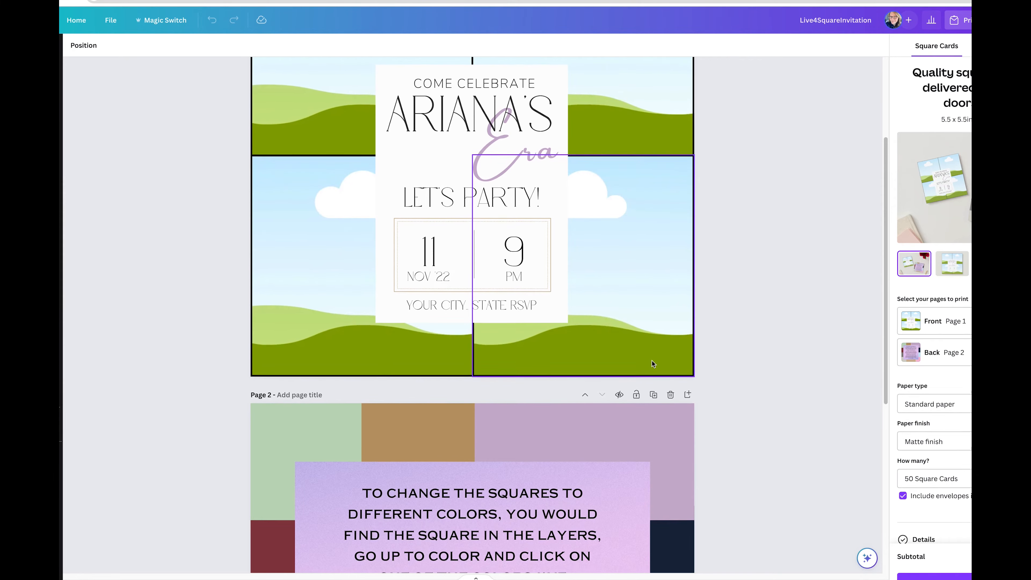
scroll(651, 360, "down", 8)
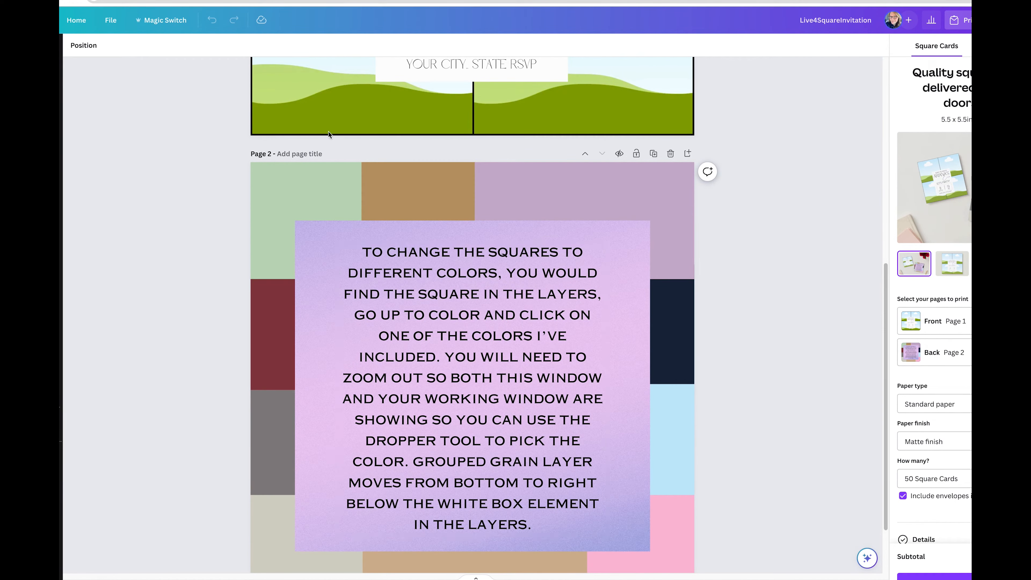
left_click(75, 46)
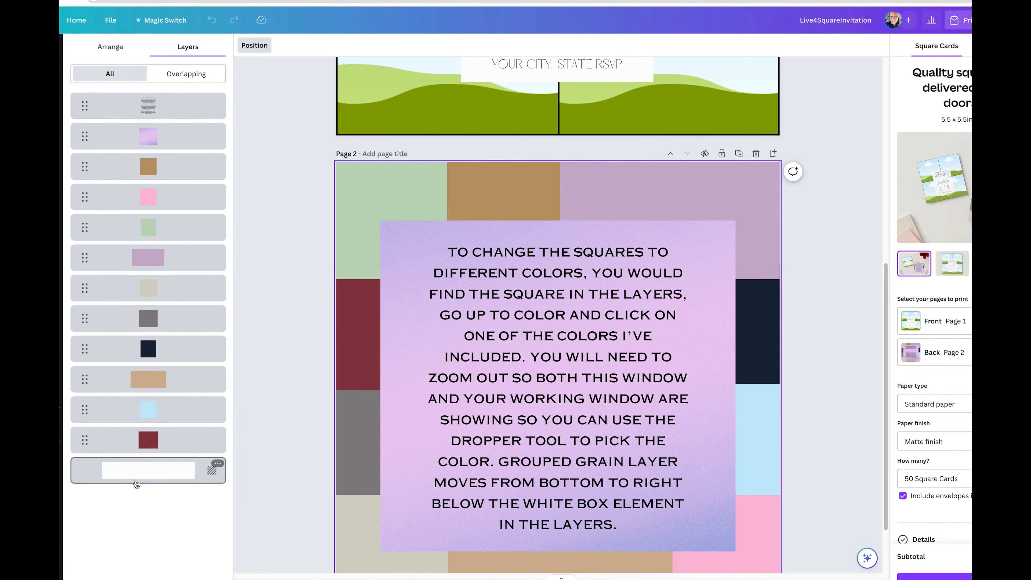
scroll(415, 129, "down", 1)
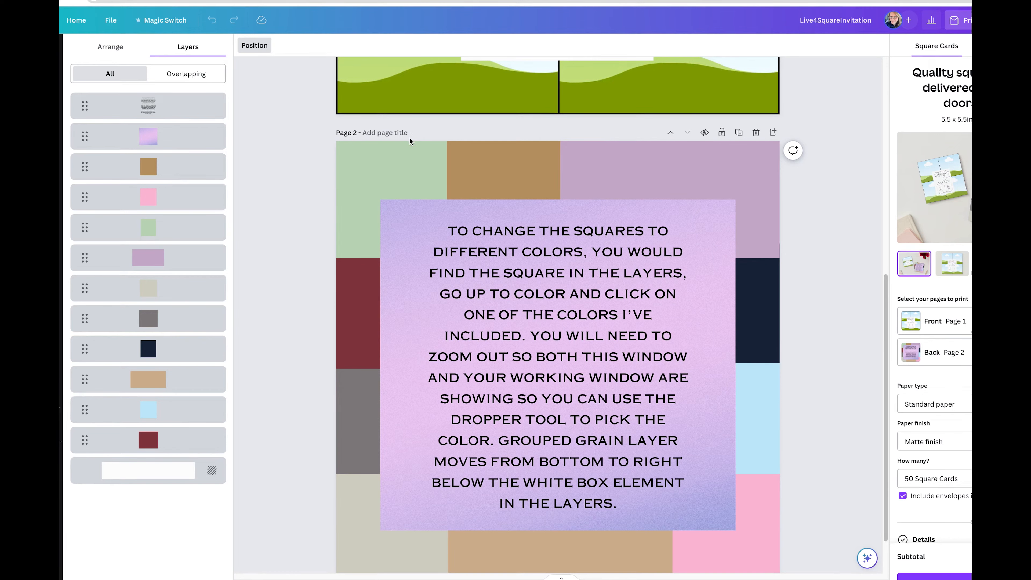
scroll(403, 157, "down", 3)
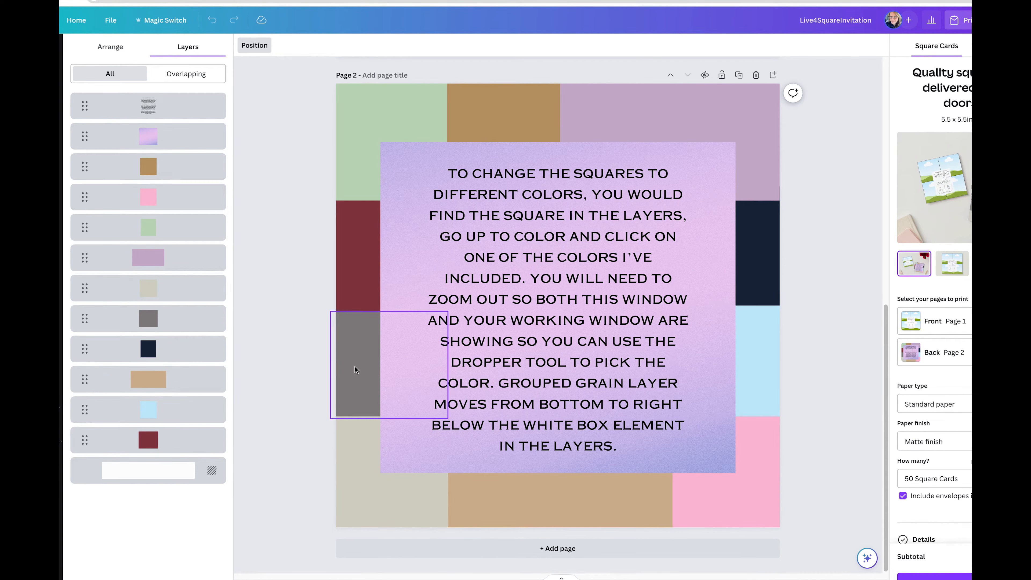
scroll(375, 348, "up", 1)
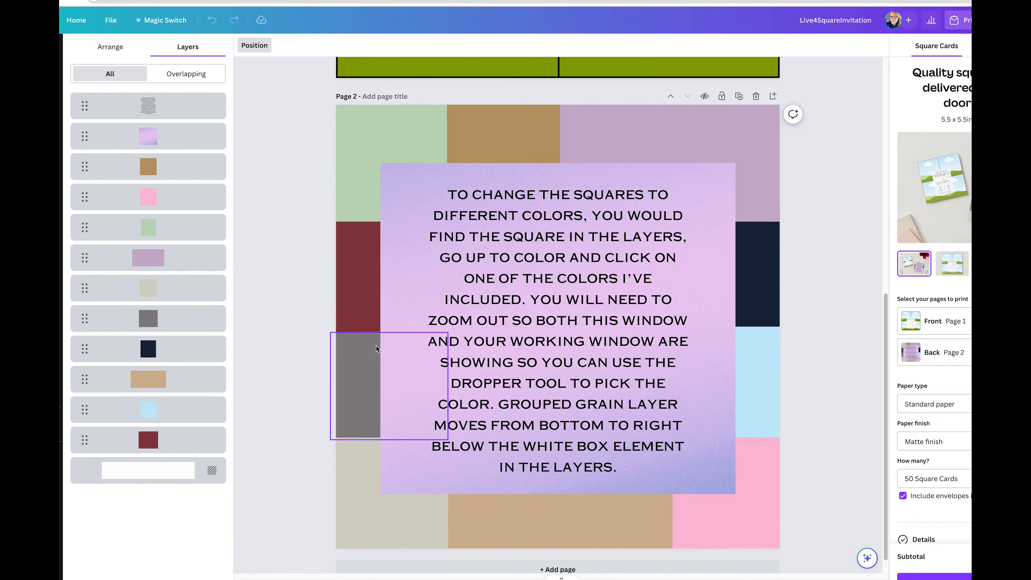
scroll(376, 348, "up", 10)
scroll(376, 345, "up", 12)
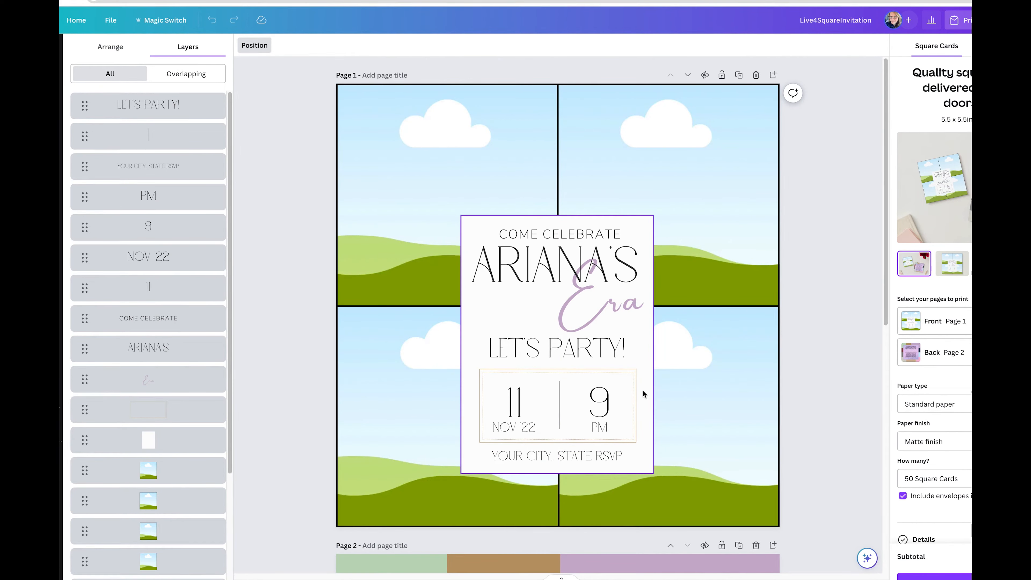
- Zoom out until the four-photo invitation and the page 2 color squares show together
left_click_drag(725, 579, 746, 579)
left_click(503, 102)
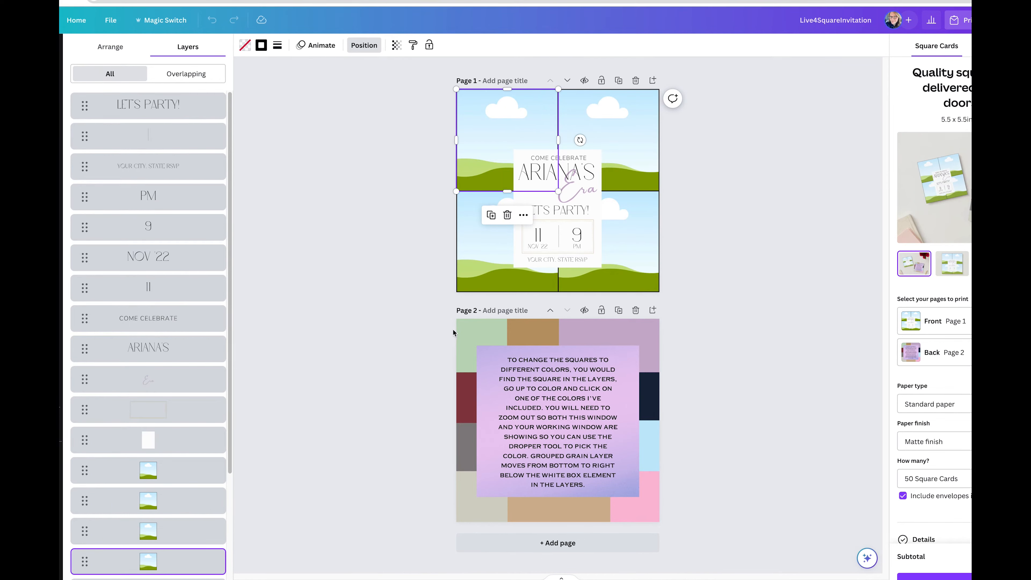
scroll(757, 358, "up", 5)
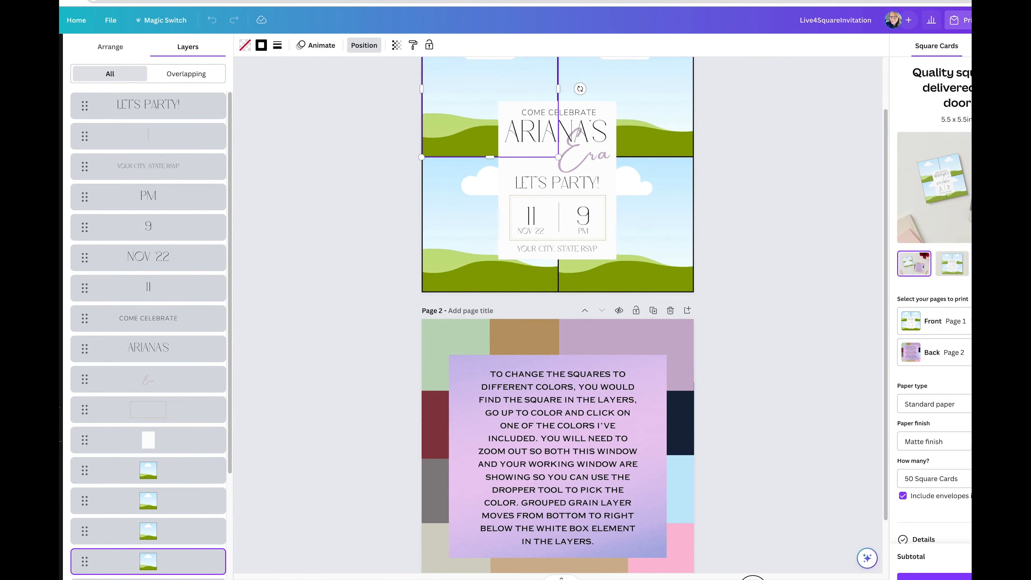
scroll(757, 359, "up", 4)
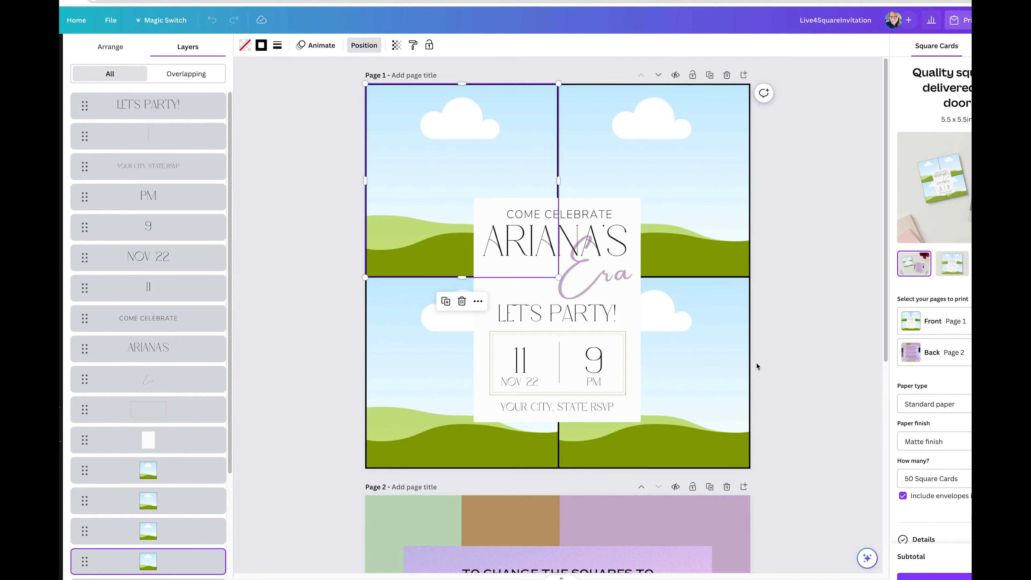
scroll(756, 362, "down", 8)
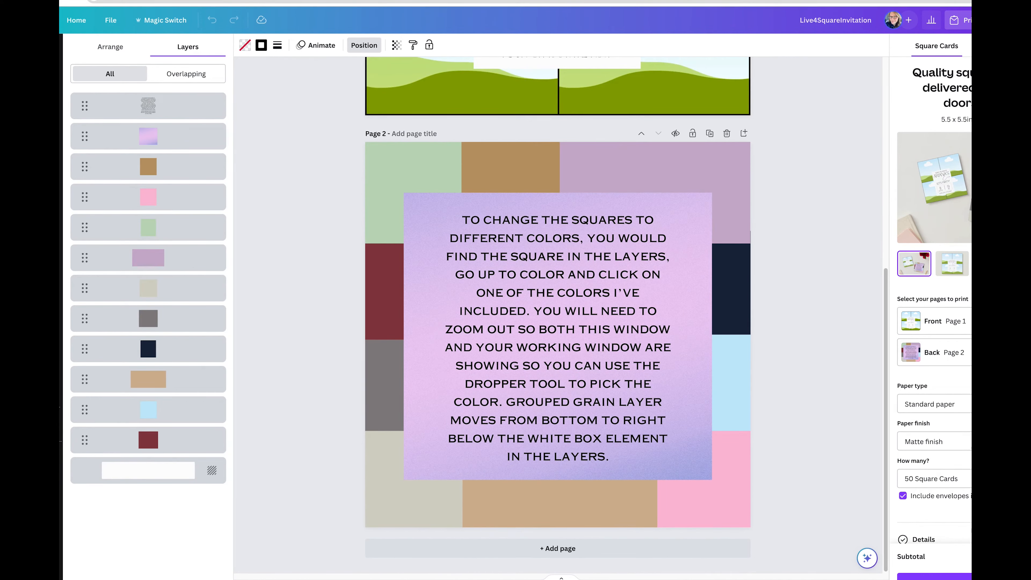
left_click_drag(757, 579, 748, 579)
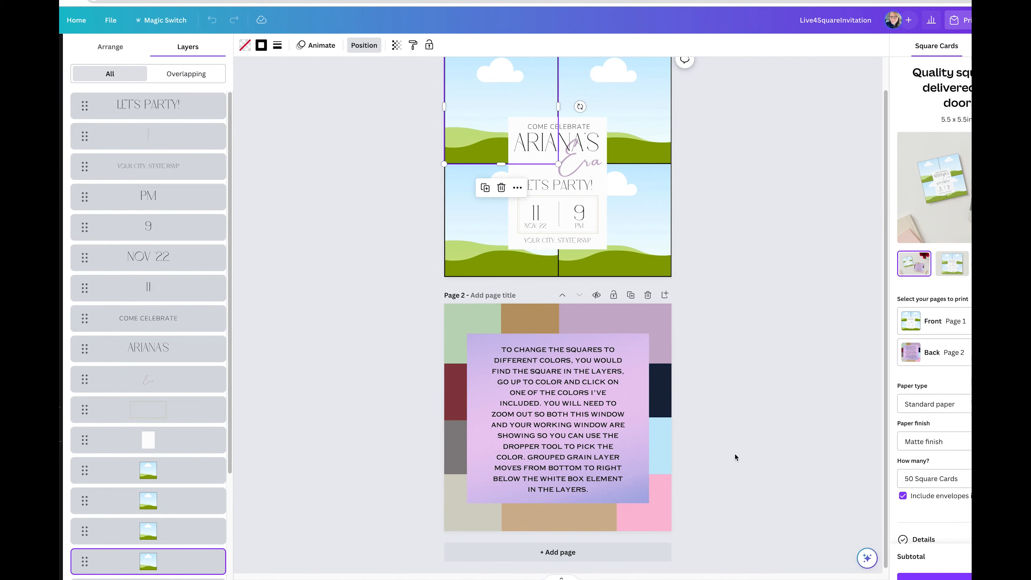
scroll(735, 454, "up", 2)
- Move the grouped grain layer from the bottom of page 1's layer order to directly below the white box
left_click(654, 244)
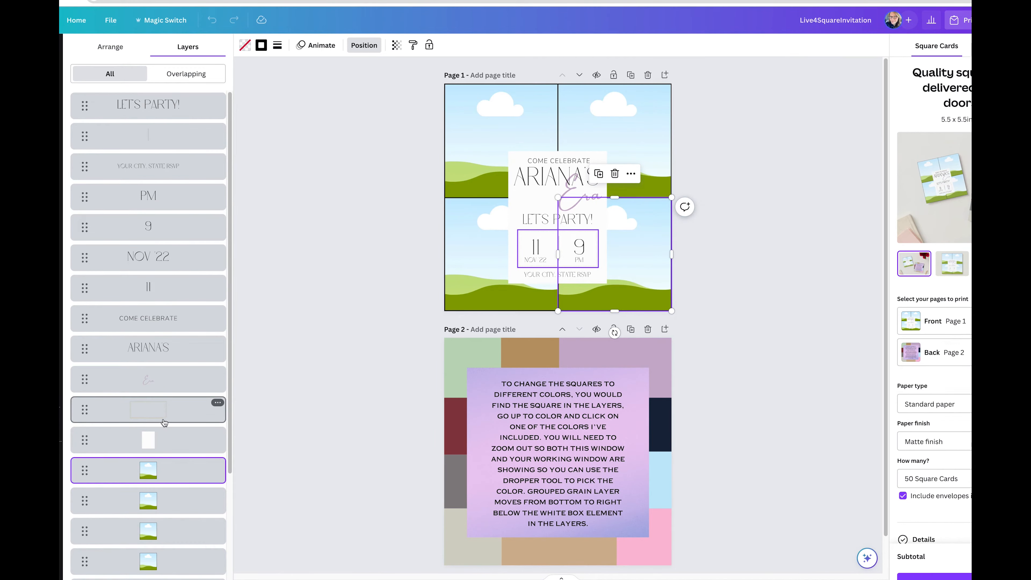
scroll(164, 424, "down", 4)
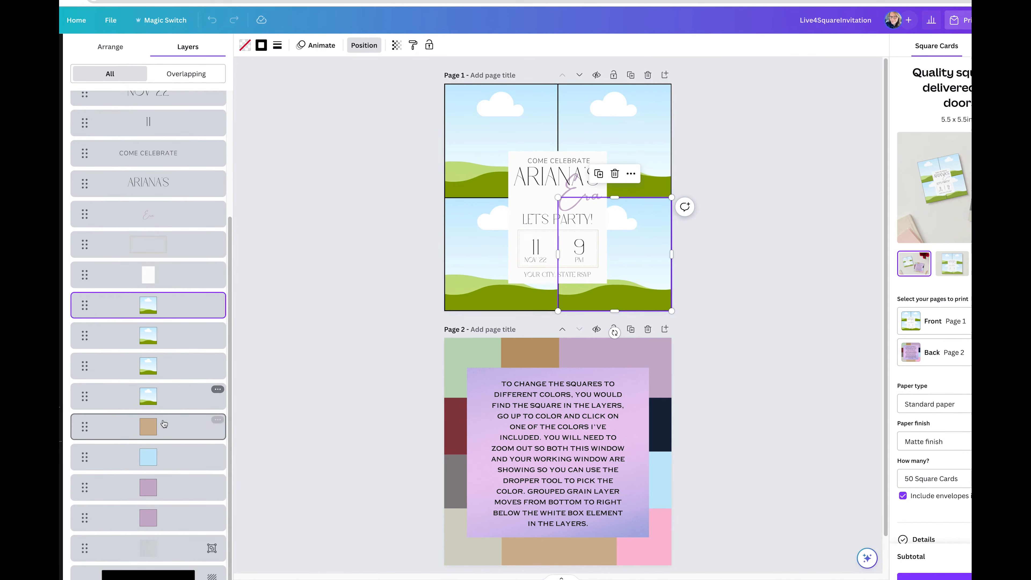
left_click(150, 548)
left_click_drag(150, 548, 168, 104)
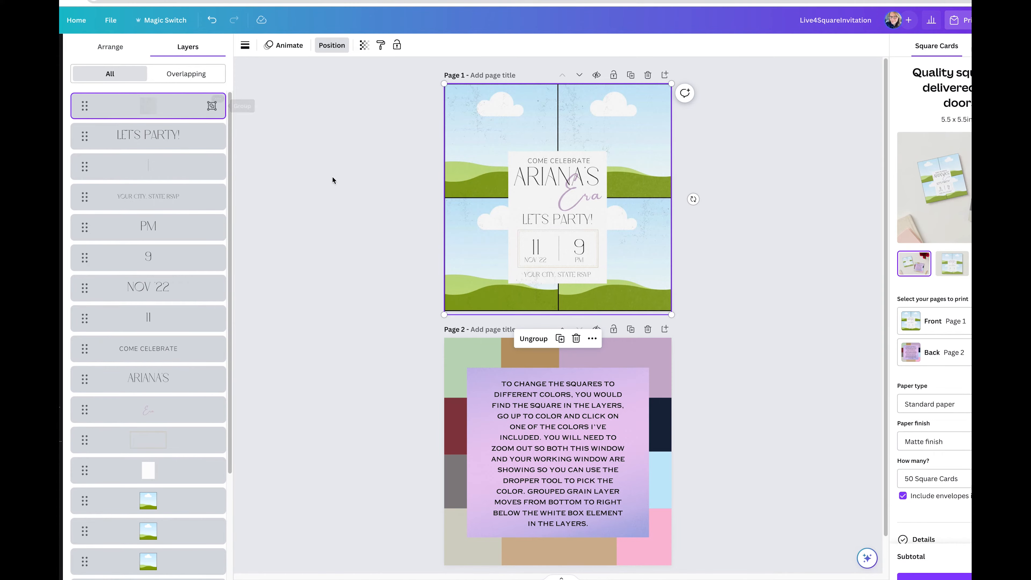
scroll(556, 292, "up", 10)
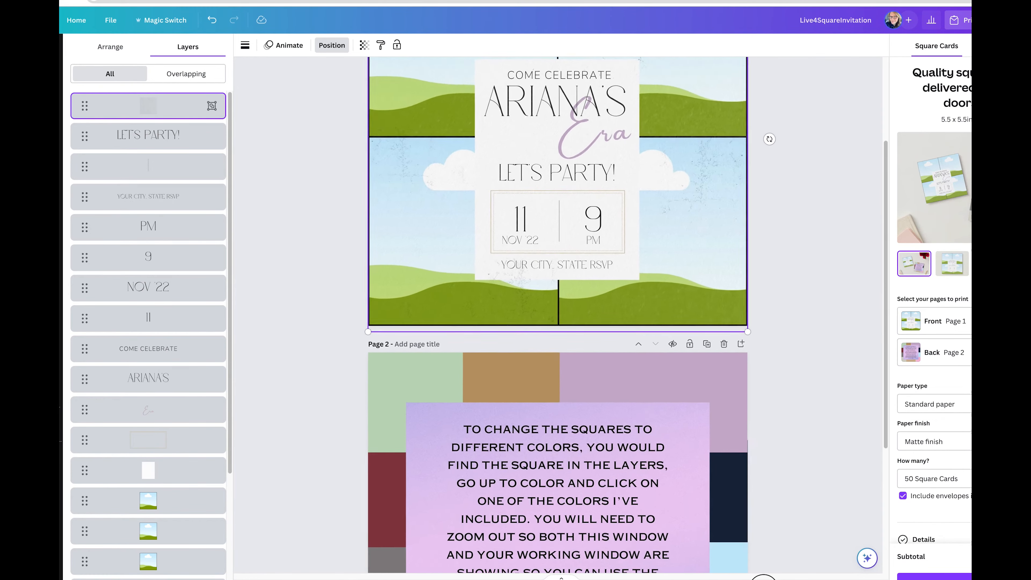
scroll(533, 344, "up", 8)
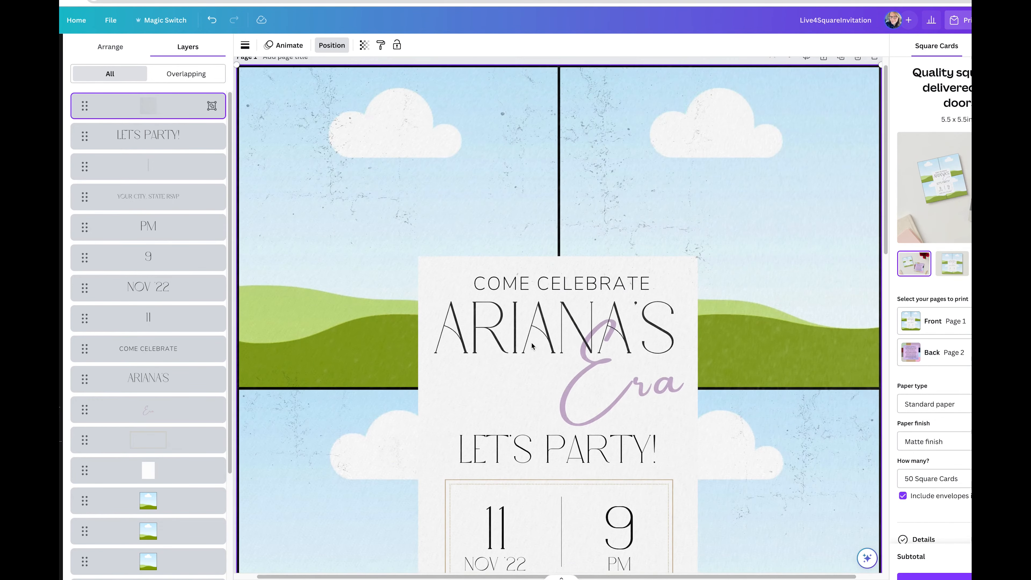
scroll(543, 350, "down", 2)
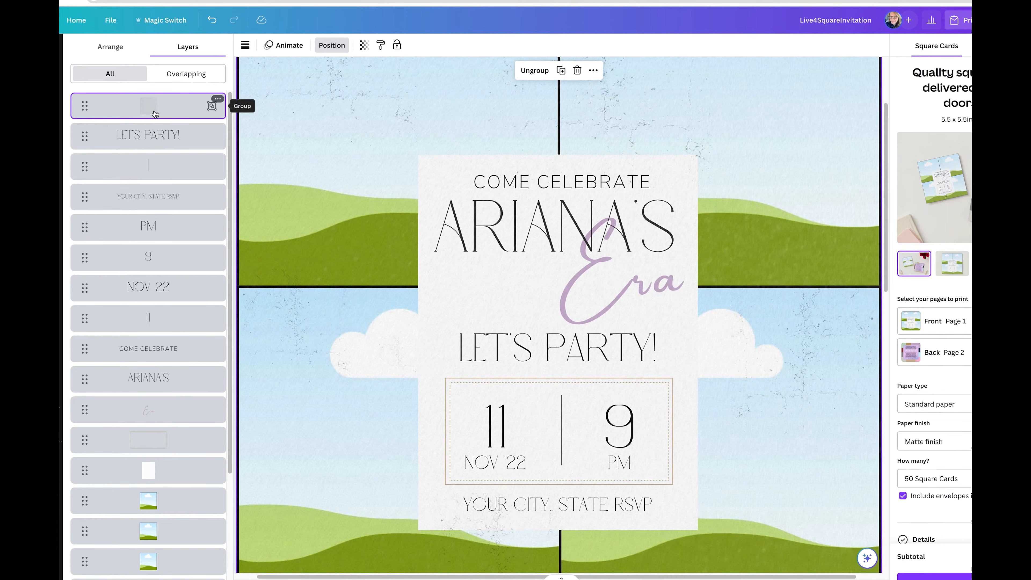
left_click_drag(156, 111, 142, 486)
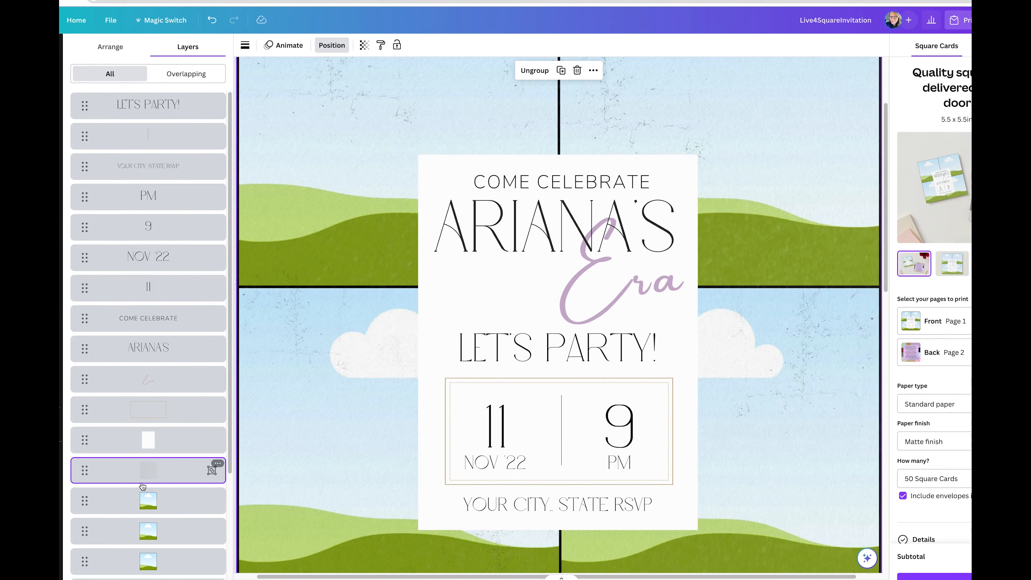
- Open the LET'S PARTY!, Era and COME CELEBRATE texts on the white box for editing
left_click(581, 342)
left_click(582, 342)
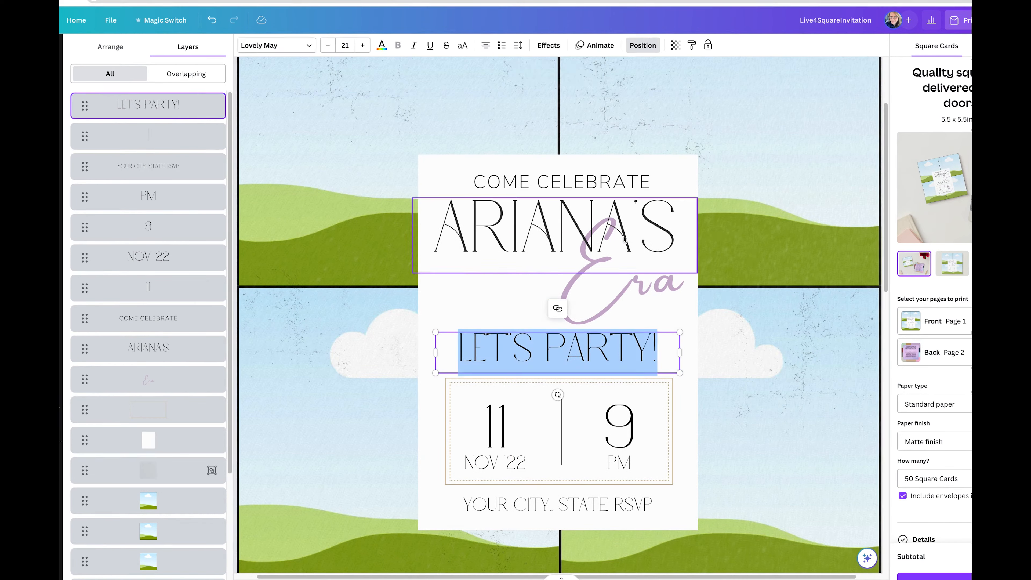
left_click(515, 235)
left_click(515, 227)
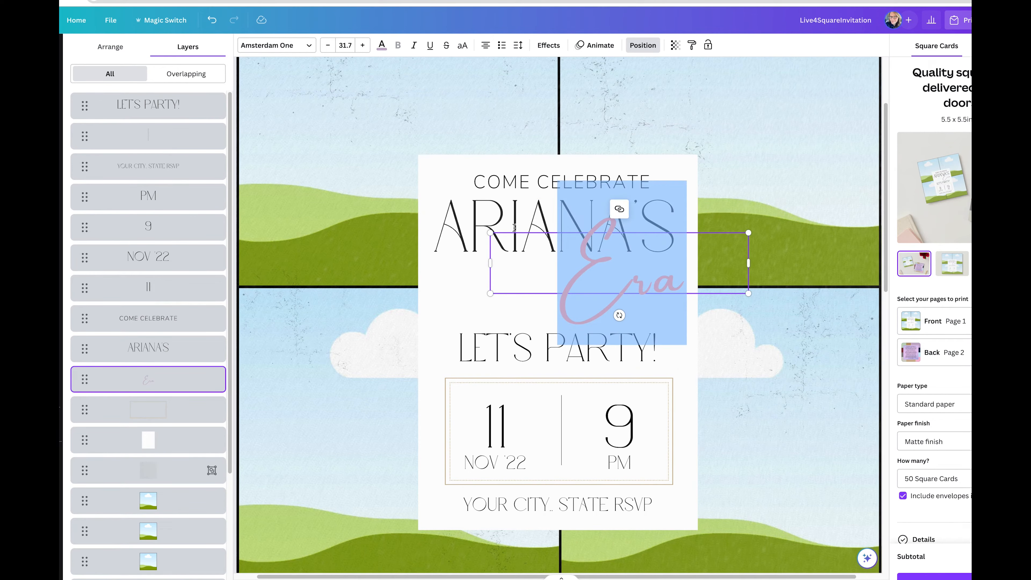
left_click(562, 181)
left_click(562, 181)
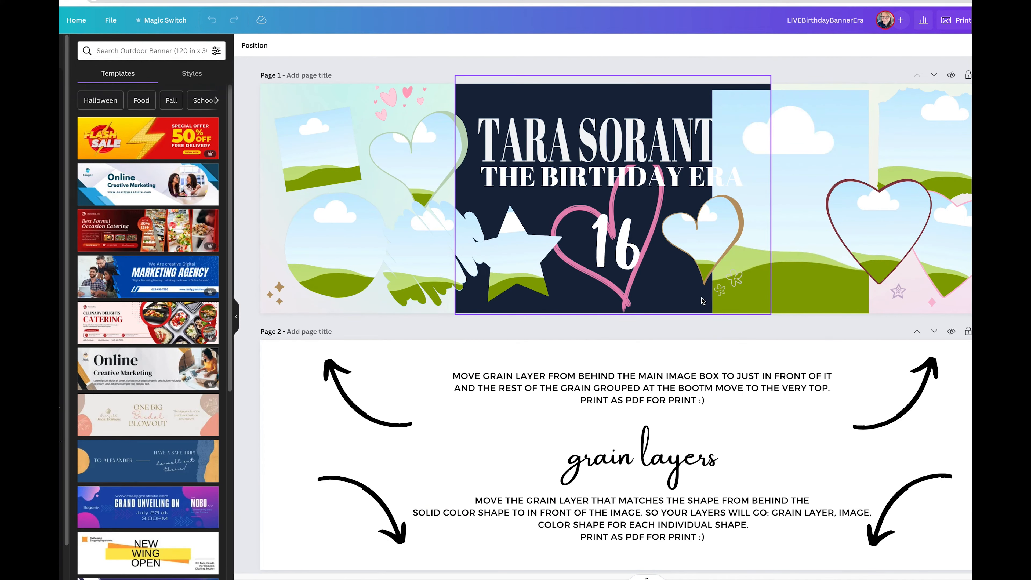
- In the LIVEBirthdayBannerEra design, collapse the template browser and look through the banner pages and their grain layer instructions
left_click(236, 319)
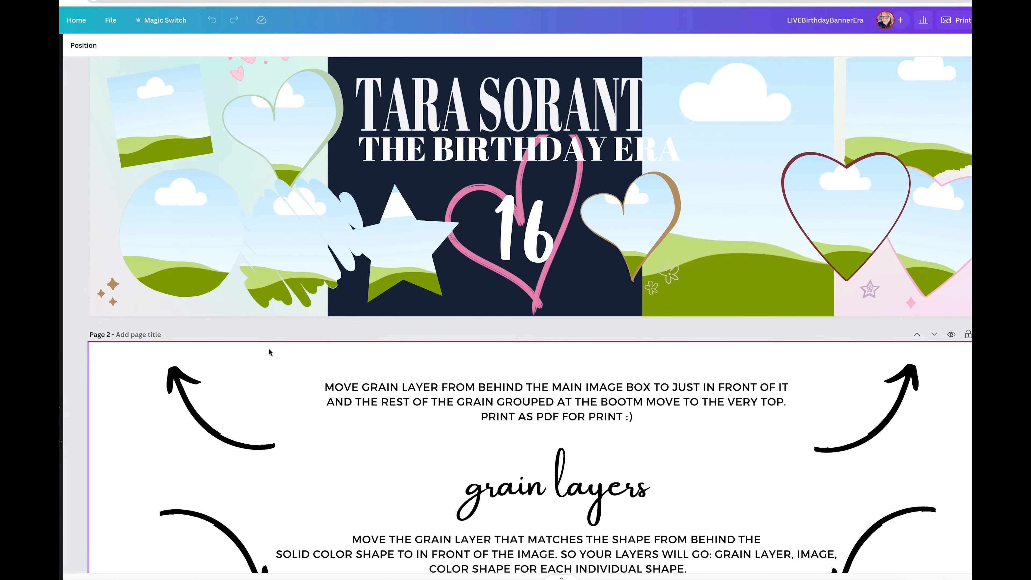
scroll(269, 349, "up", 1)
scroll(269, 348, "down", 10)
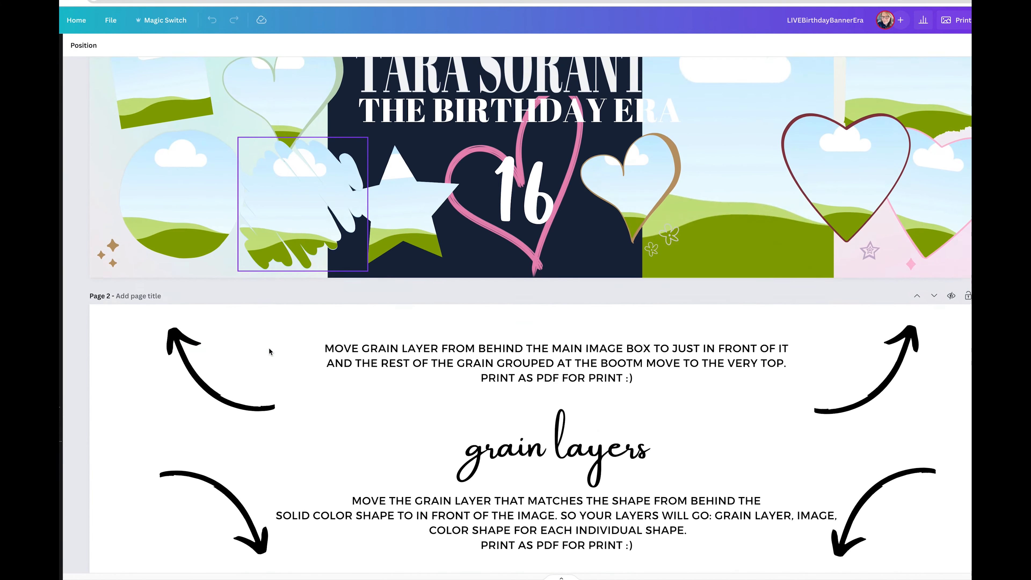
scroll(269, 351, "down", 4)
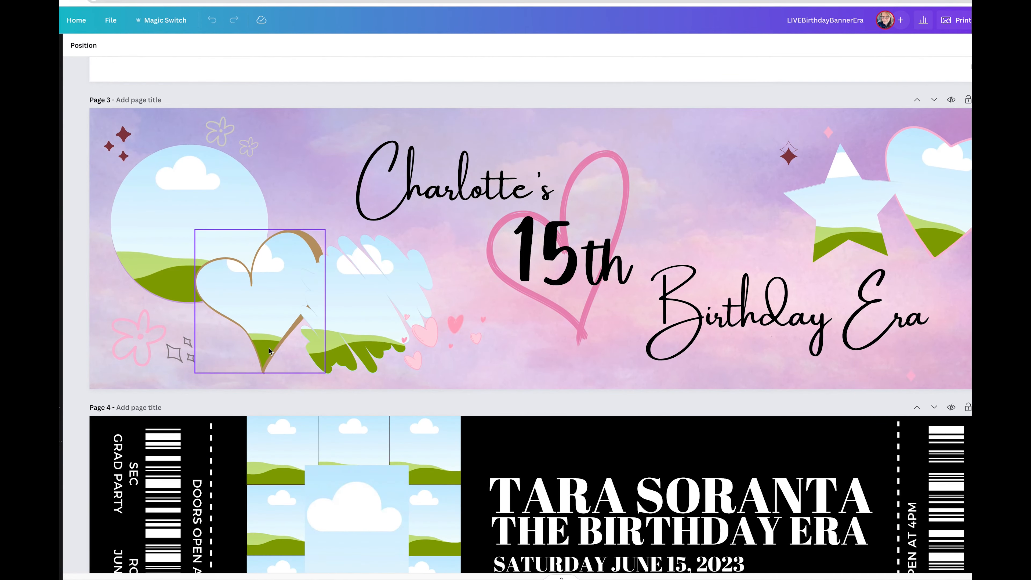
scroll(269, 350, "down", 20)
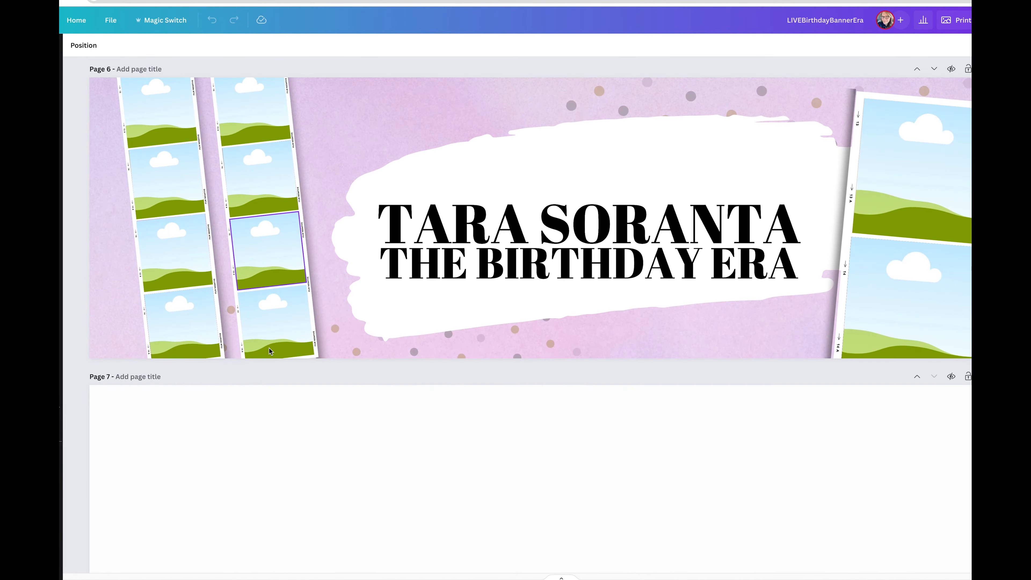
scroll(269, 350, "down", 4)
scroll(269, 351, "up", 6)
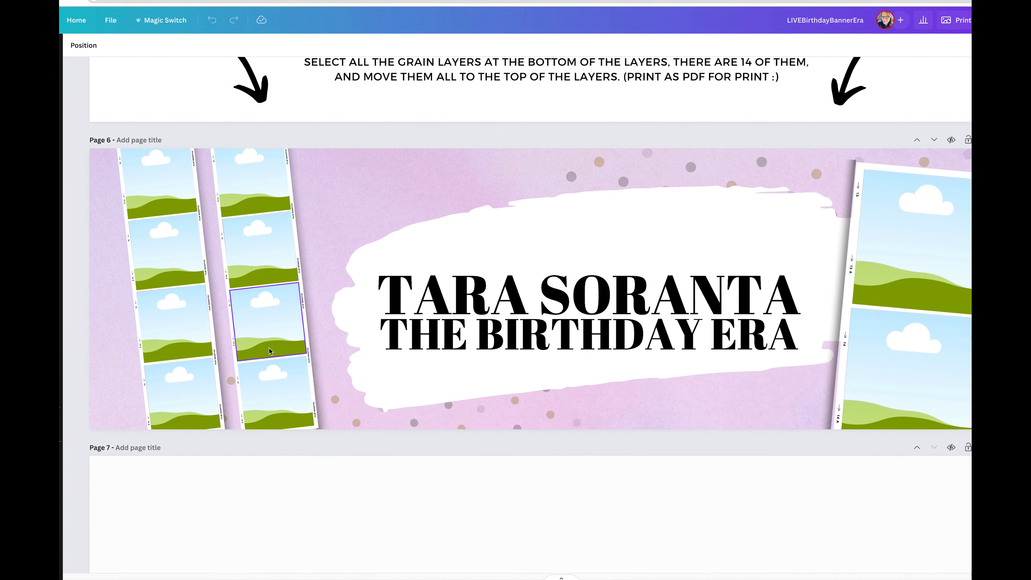
- Look back through the banner pages from page 6 to page 1, checking the large name headings on pages 6 and 4
scroll(269, 350, "up", 3)
left_click(418, 373)
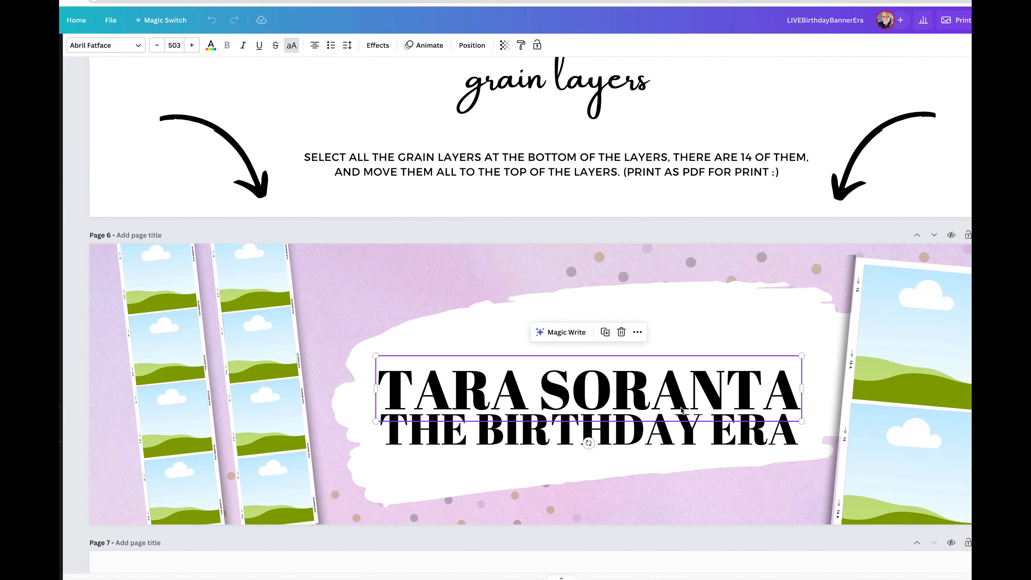
scroll(682, 409, "up", 3)
scroll(680, 407, "up", 5)
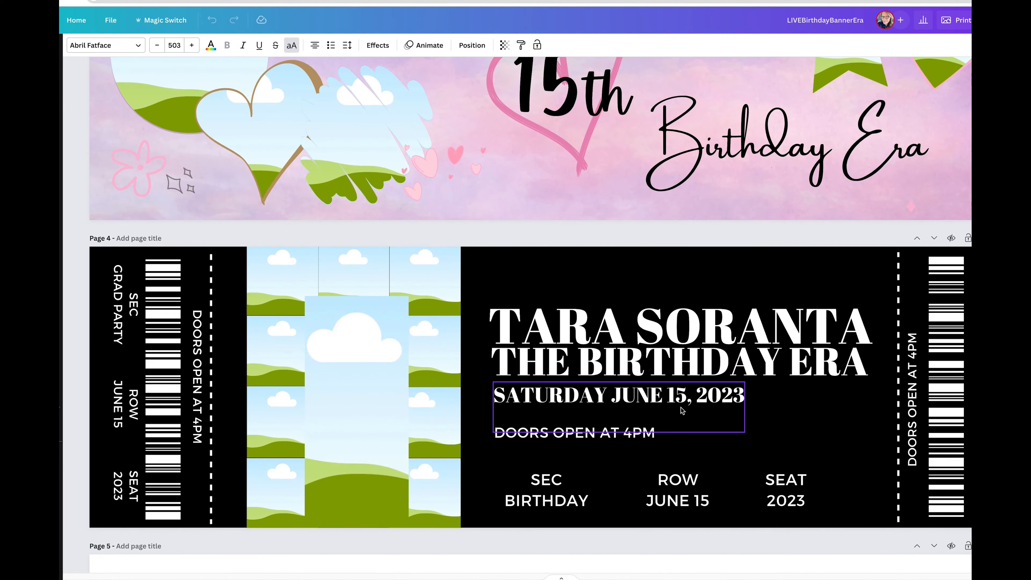
left_click(651, 333)
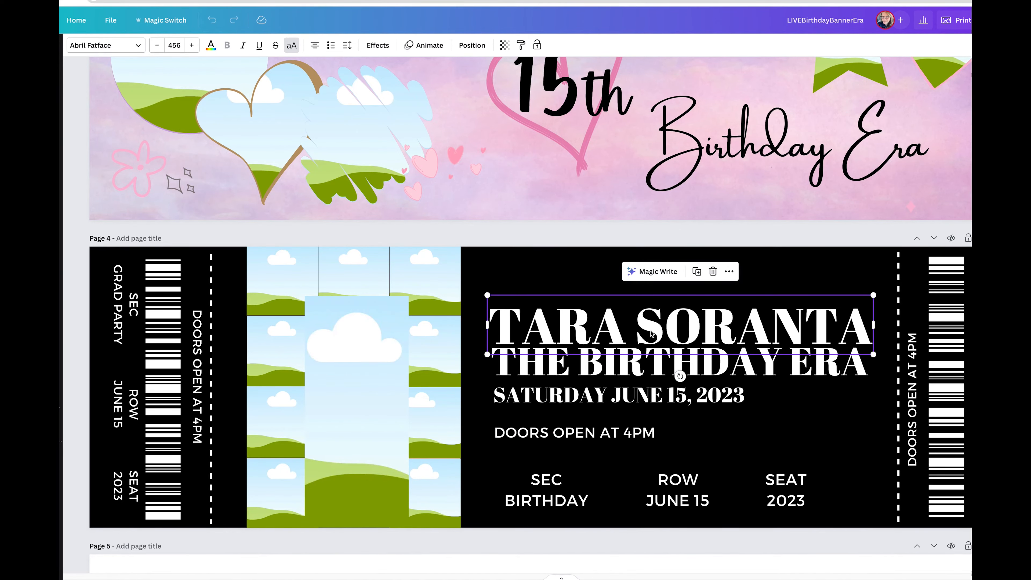
scroll(650, 333, "up", 7)
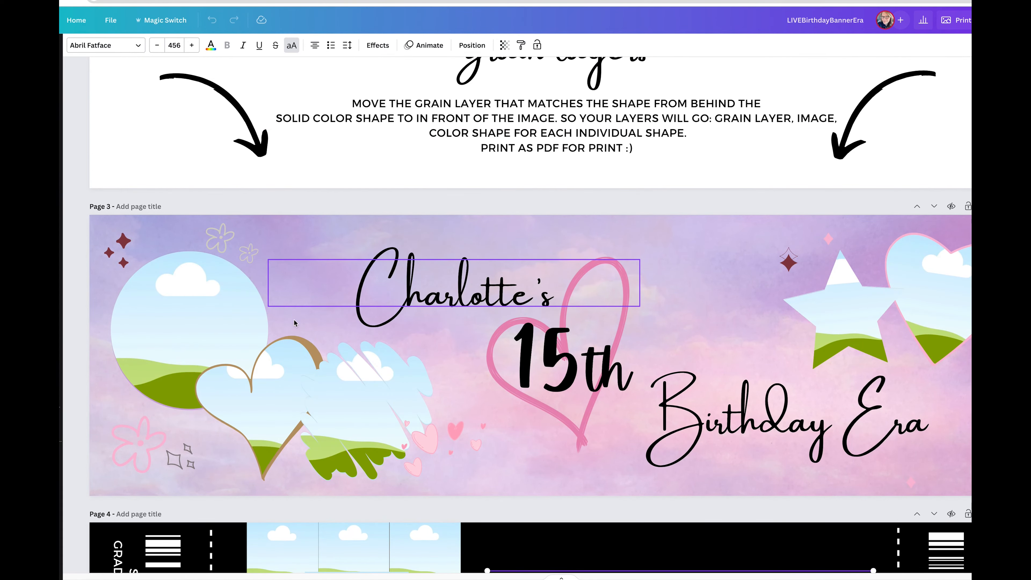
scroll(511, 321, "up", 10)
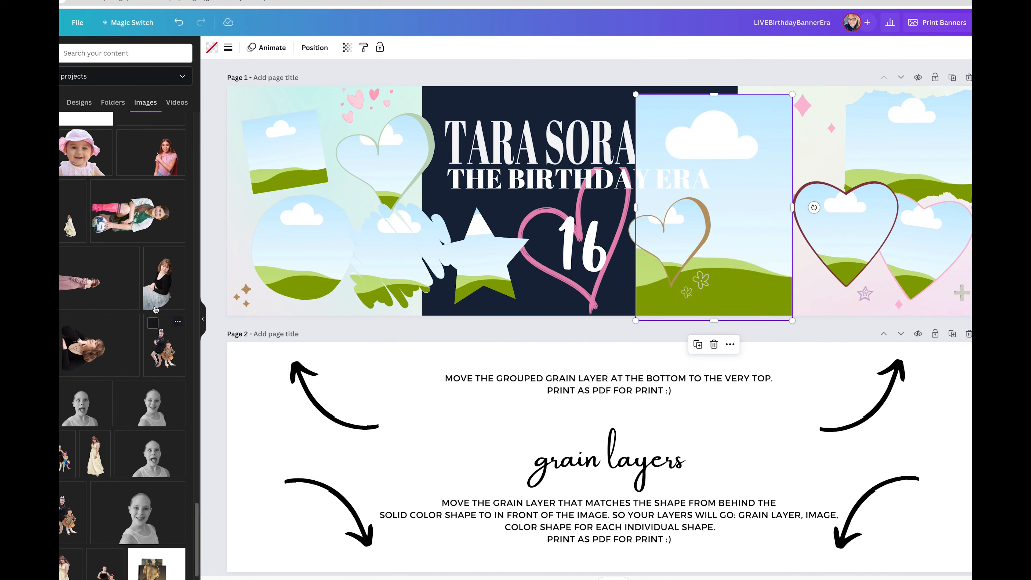
- Place the cutout photo of the girl in the yellow dress into page 1's tall rectangular frame and enlarge it within the crop
left_click_drag(86, 452, 726, 216)
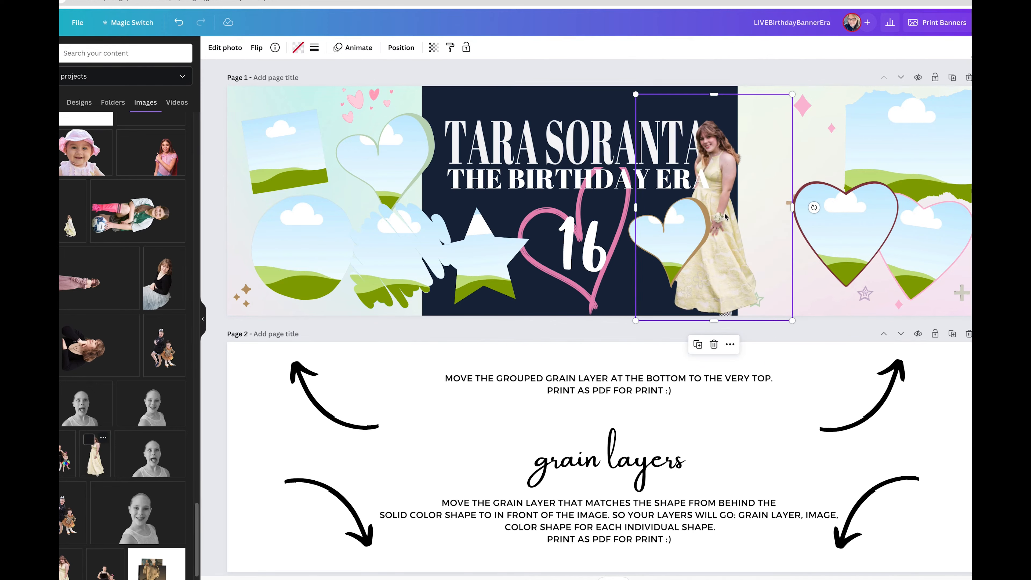
double_click(758, 137)
left_click_drag(790, 325, 926, 527)
left_click_drag(800, 402, 760, 339)
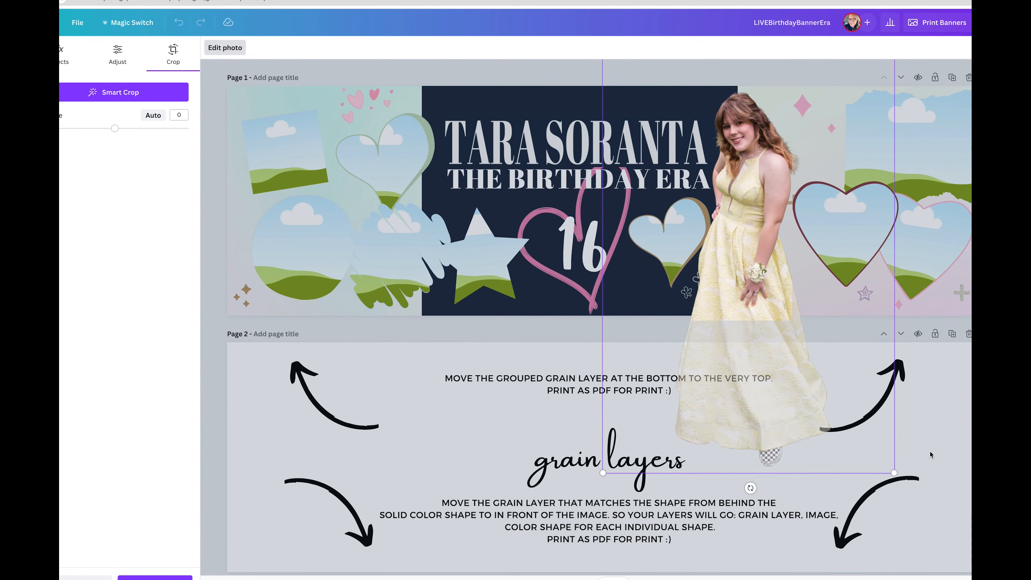
left_click(927, 421)
- Fit the photo frame's lower edge to the banner, extend its upper edge toward the banner's edge, and shift it slightly right
left_click_drag(713, 321, 709, 317)
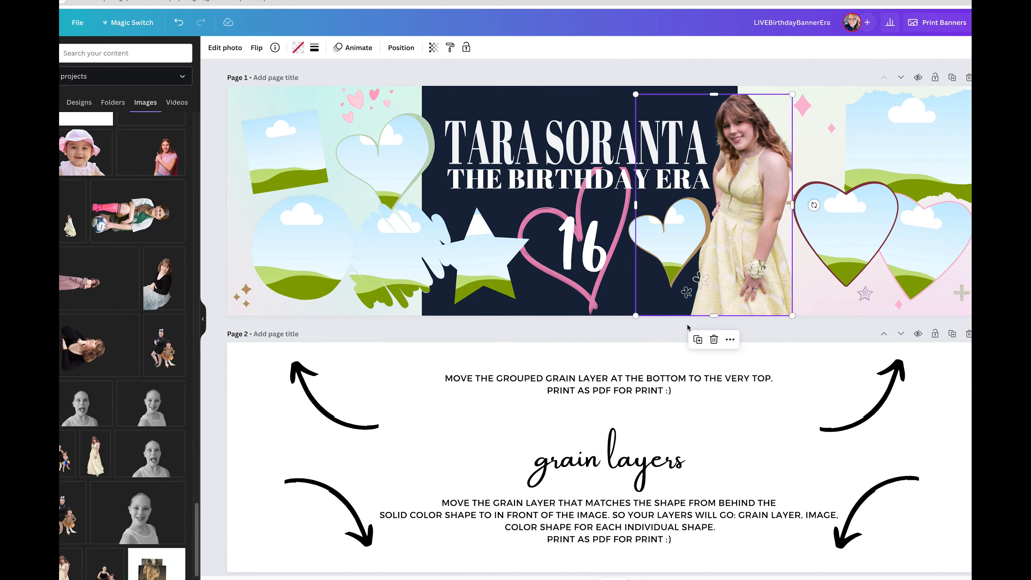
left_click_drag(717, 91, 719, 86)
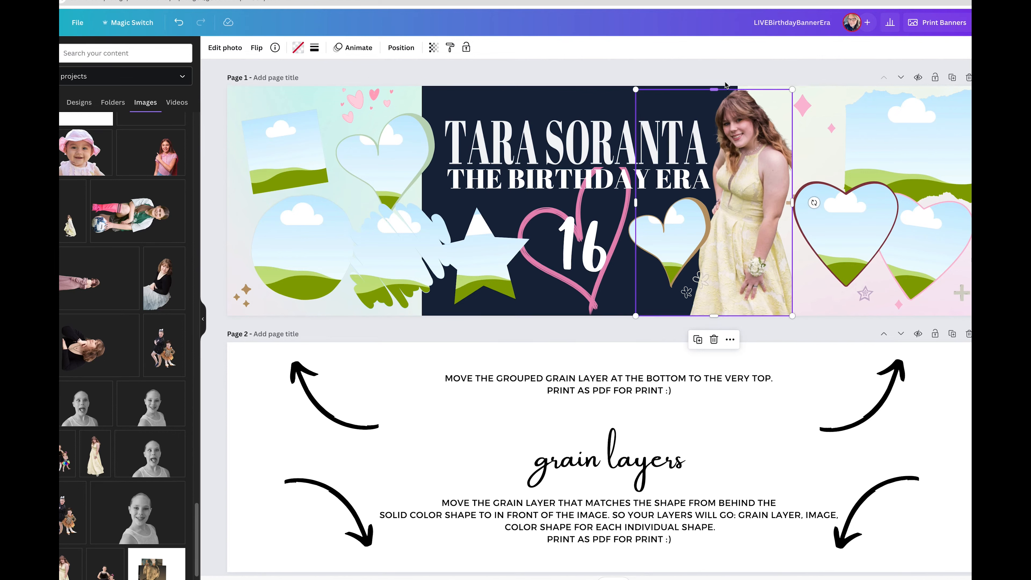
left_click(704, 72)
left_click(740, 252)
left_click_drag(741, 253, 748, 252)
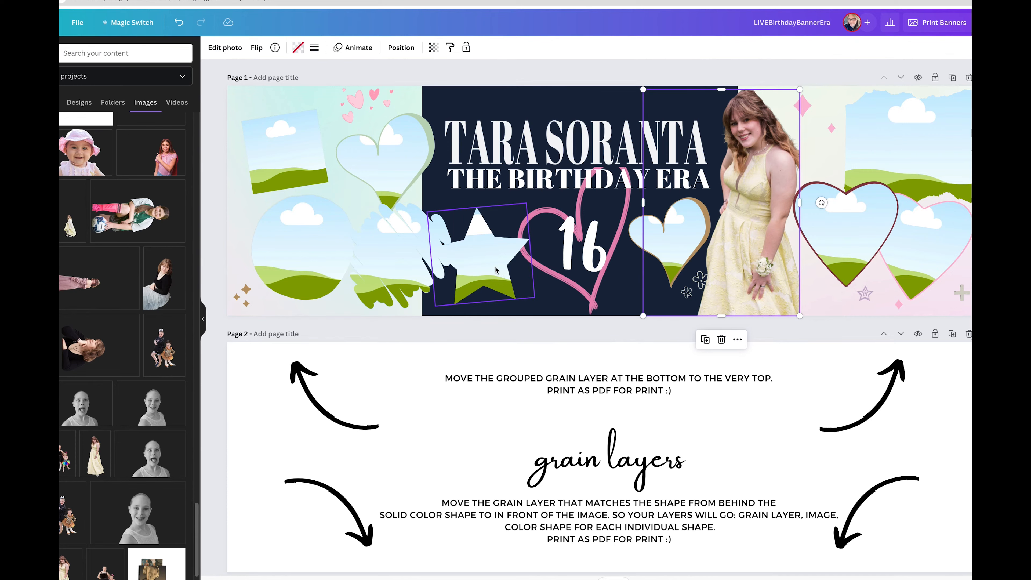
- Review all the banner pages at a smaller zoom and check the name and THE BIRTHDAY ERA headings on page 1
scroll(495, 270, "down", 1)
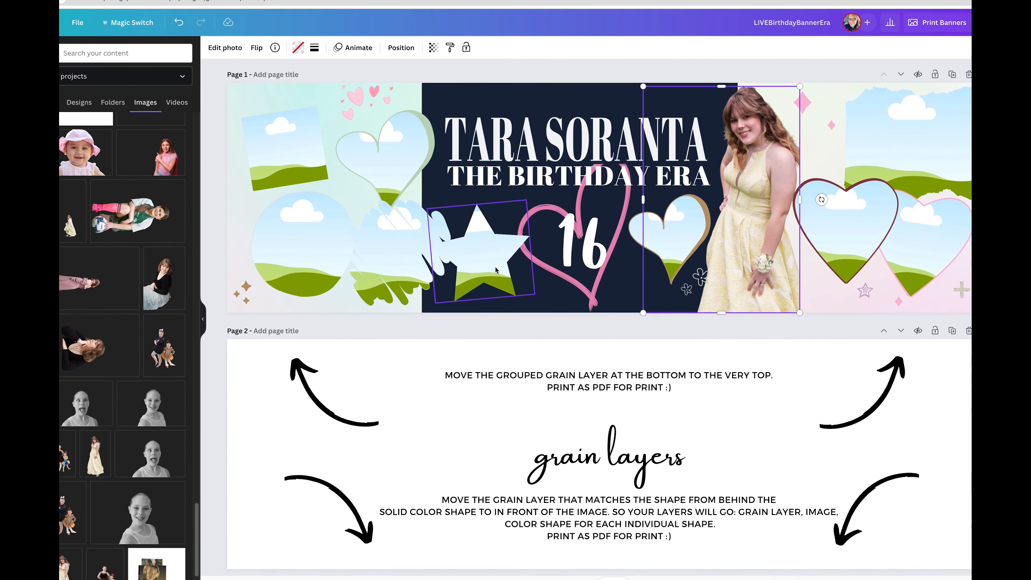
left_click_drag(842, 579, 828, 579)
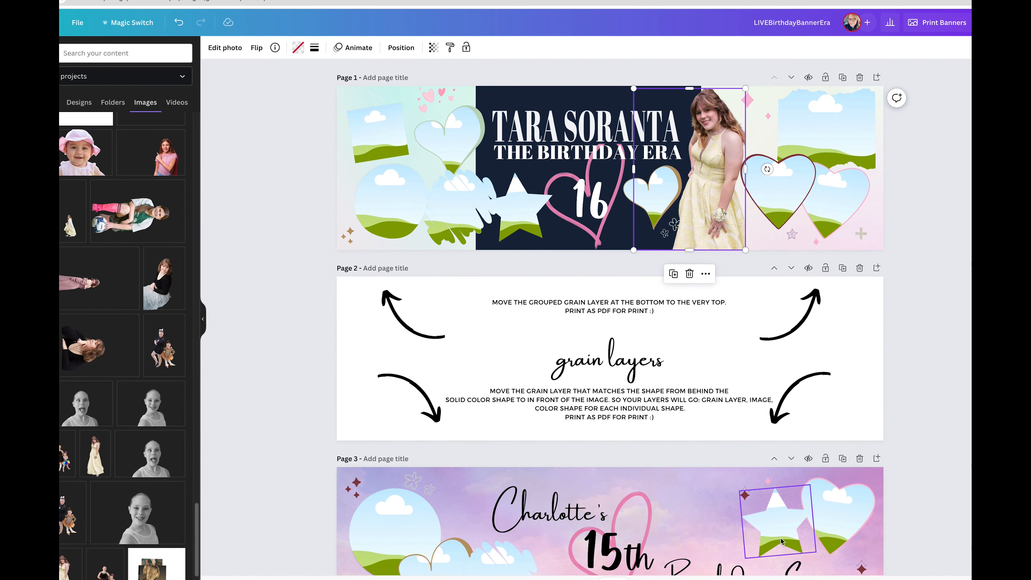
scroll(780, 539, "down", 10)
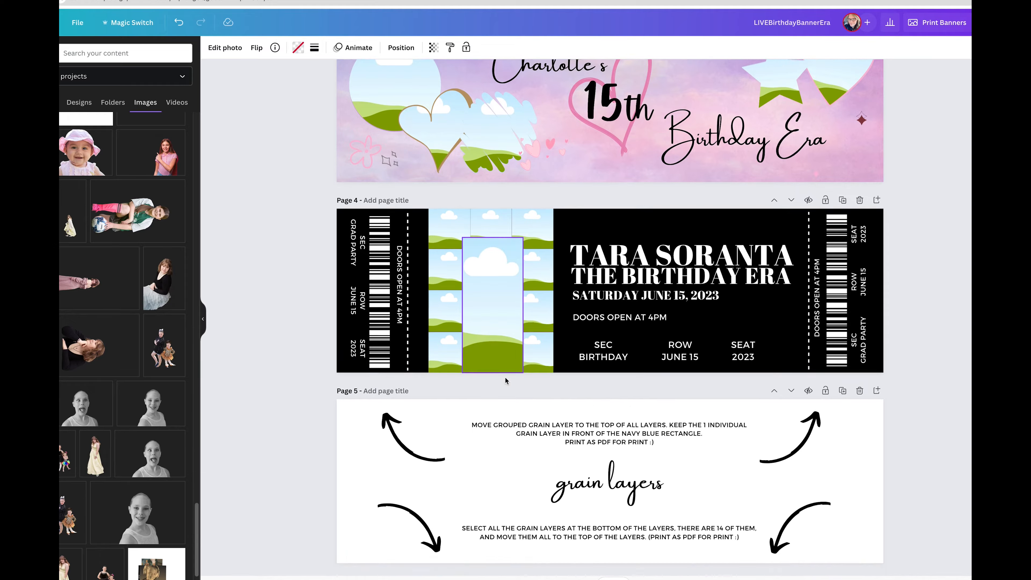
scroll(459, 368, "down", 9)
scroll(733, 393, "up", 17)
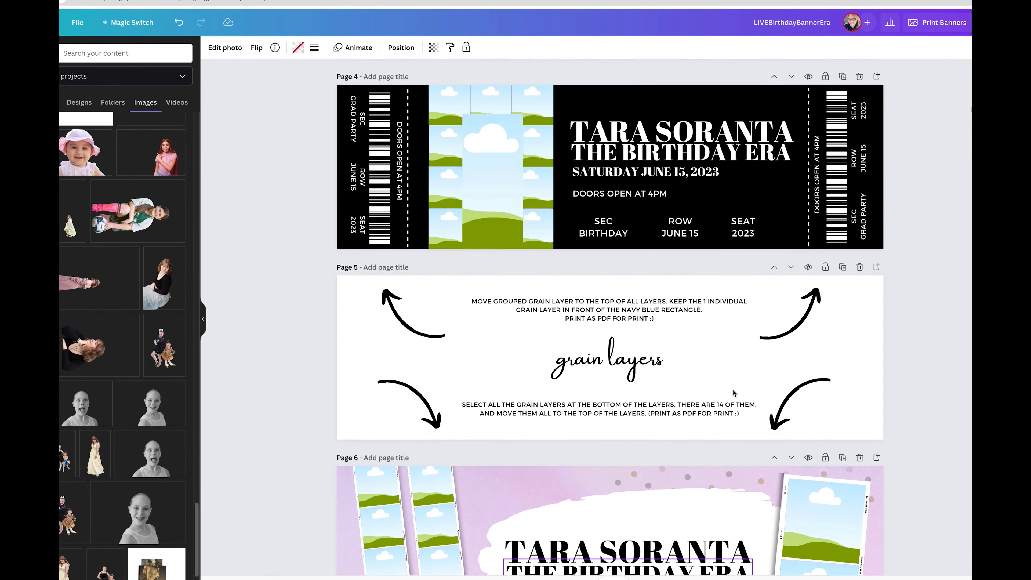
scroll(733, 392, "up", 2)
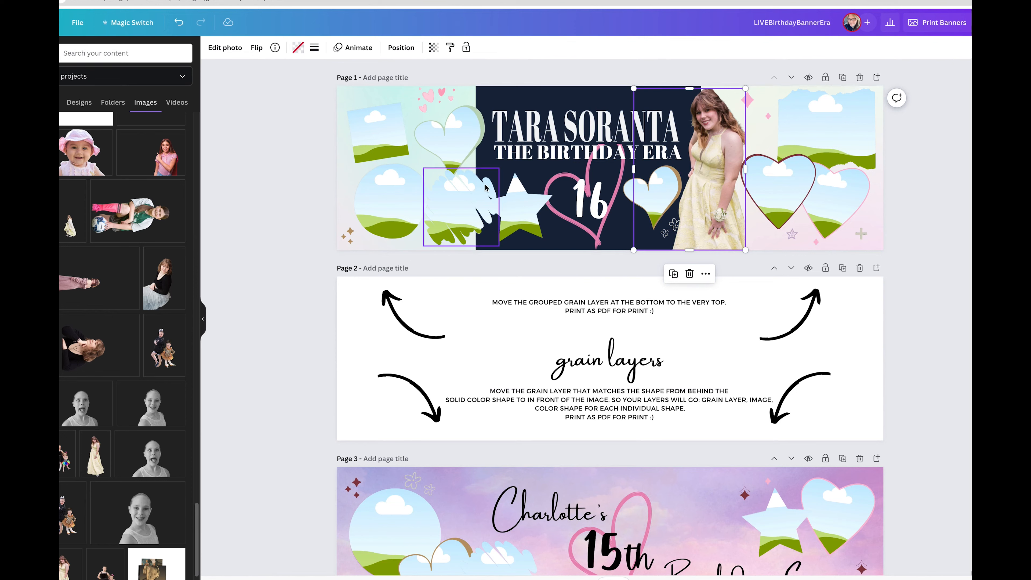
left_click(567, 130)
left_click(567, 159, "shift")
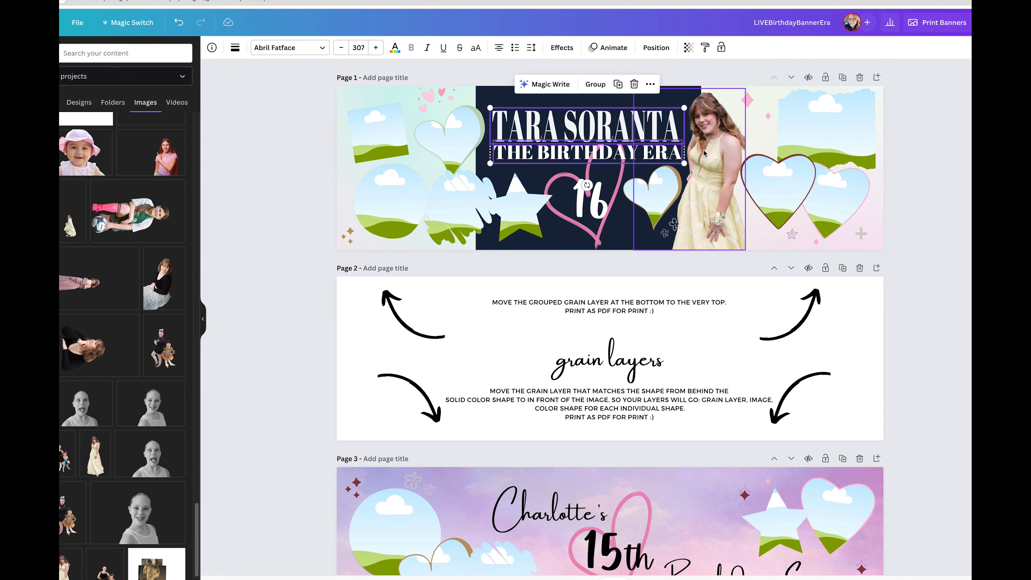
- Enlarge the yellow-dress photo and reposition it beside the page 1 headings, letting its lower part run past the banner's edge
left_click(640, 95)
left_click_drag(621, 86, 579, 45)
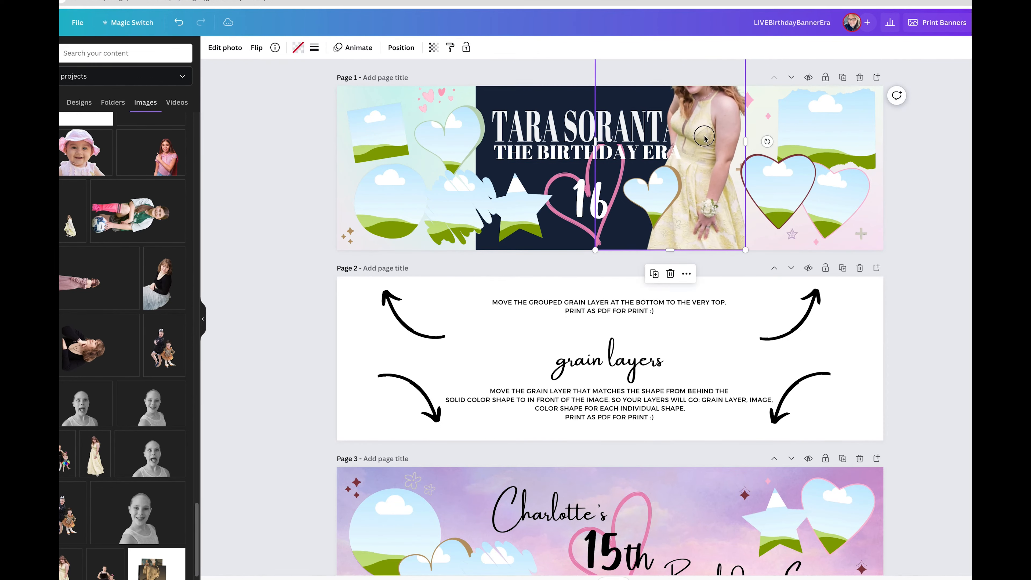
left_click_drag(712, 151, 707, 184)
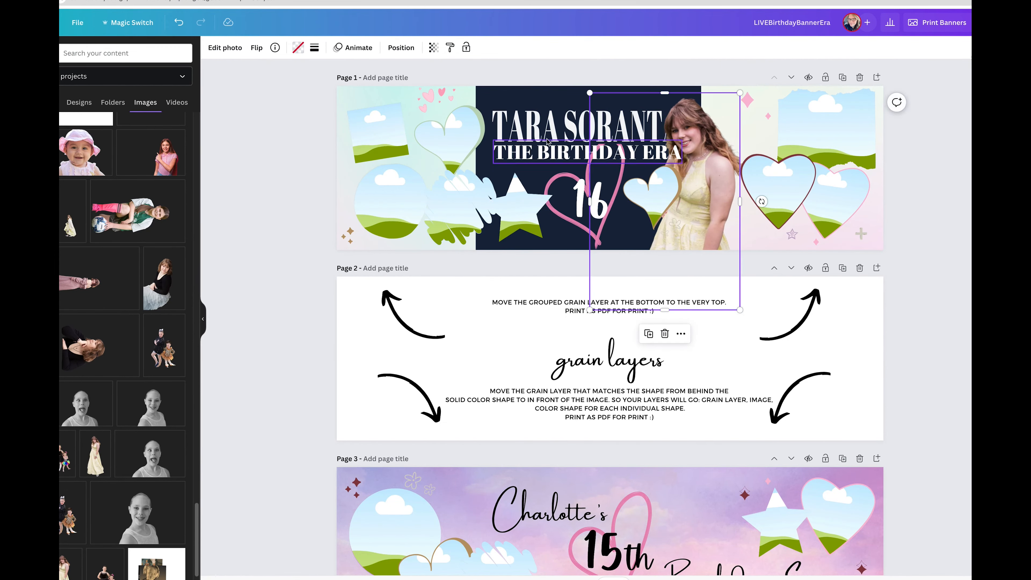
left_click_drag(708, 188, 729, 176)
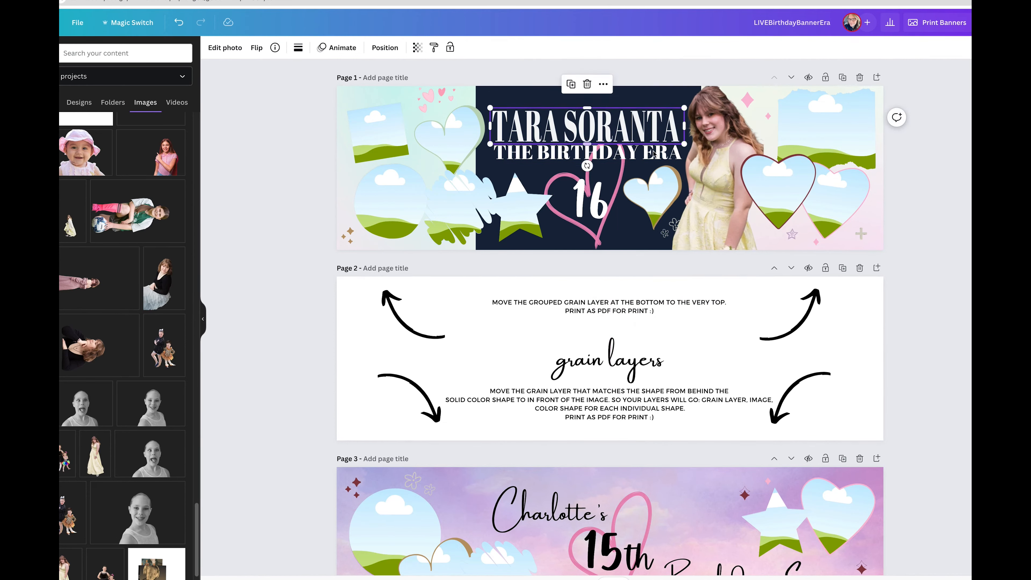
left_click_drag(710, 174, 703, 174)
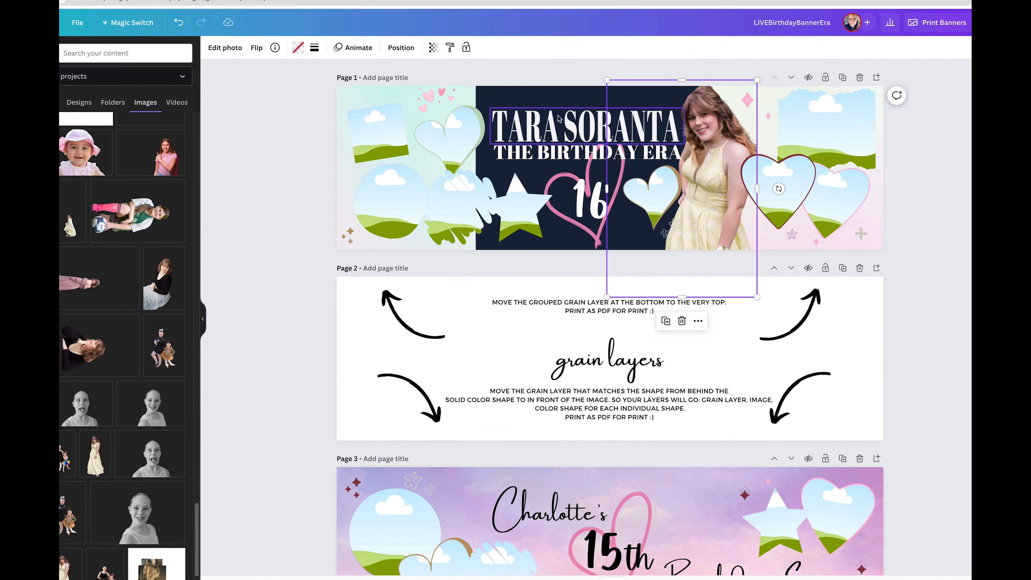
- Try raising the name heading toward page 1's upper edge and undo the unwanted edit made after the move
left_click(545, 123)
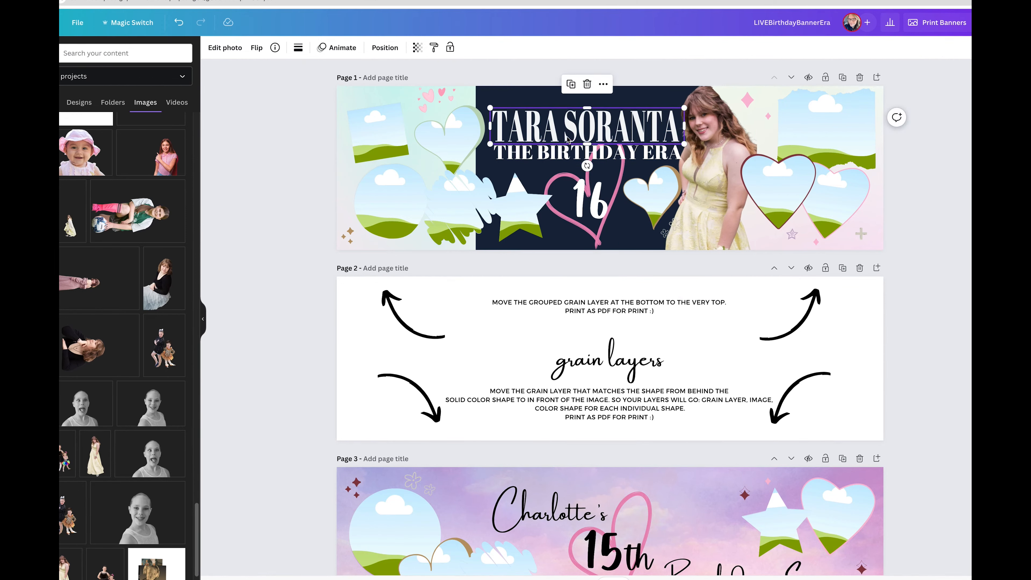
left_click_drag(585, 126, 597, 86)
key("Delete")
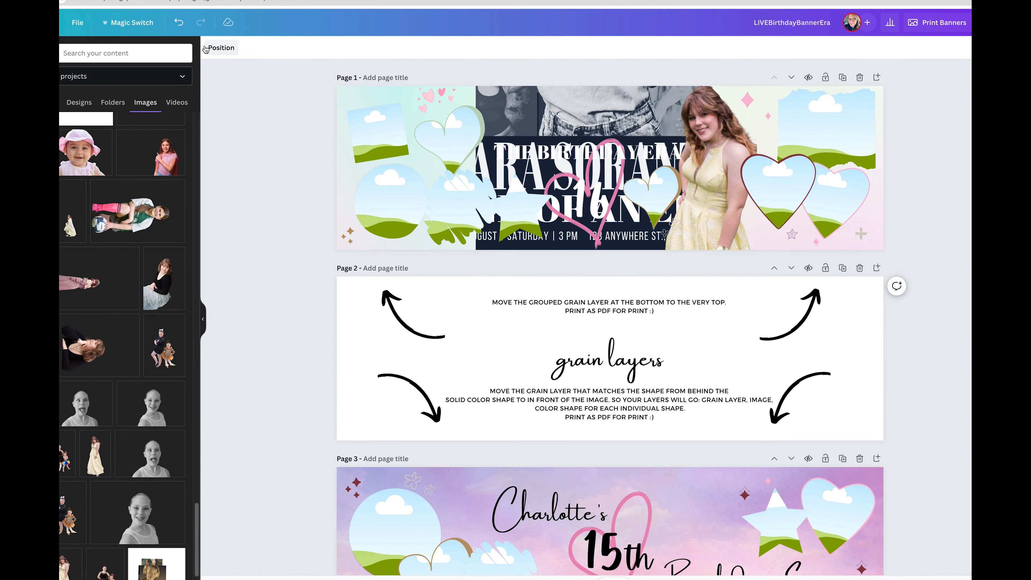
left_click(179, 22)
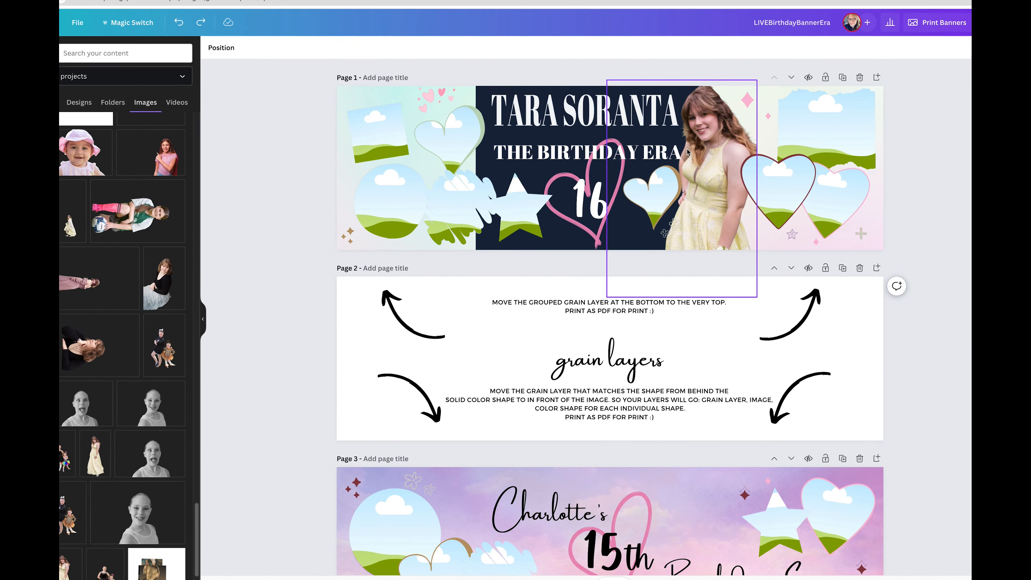
- Nudge the name heading down until it sits directly above THE BIRTHDAY ERA on page 1, and deselect it
left_click(599, 124)
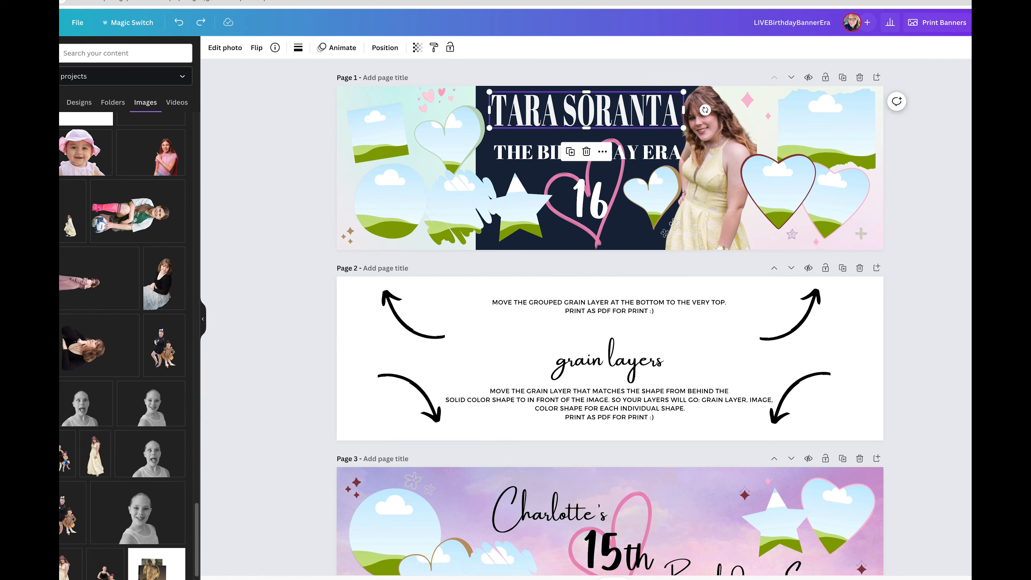
key("Down")
key("Down")
key("Down")
key("Down")
key("Down")
key("Down")
key("Down")
key("Down")
key("Down")
key("Down")
key("Down")
key("Down")
key("Down")
key("Down")
key("Down")
key("Down")
key("Down")
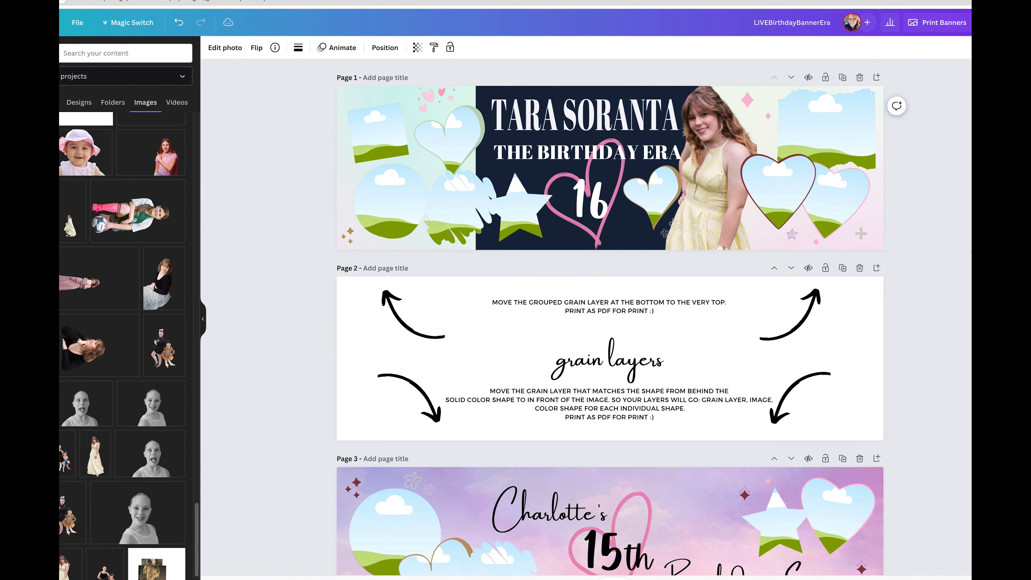
key("Down")
key("Down")
key("Down")
key("Down")
key("Down")
key("Down")
key("Down")
key("Down")
key("Down")
key("Down")
key("Down")
key("Down")
key("Down")
key("Down")
key("Down")
key("Down")
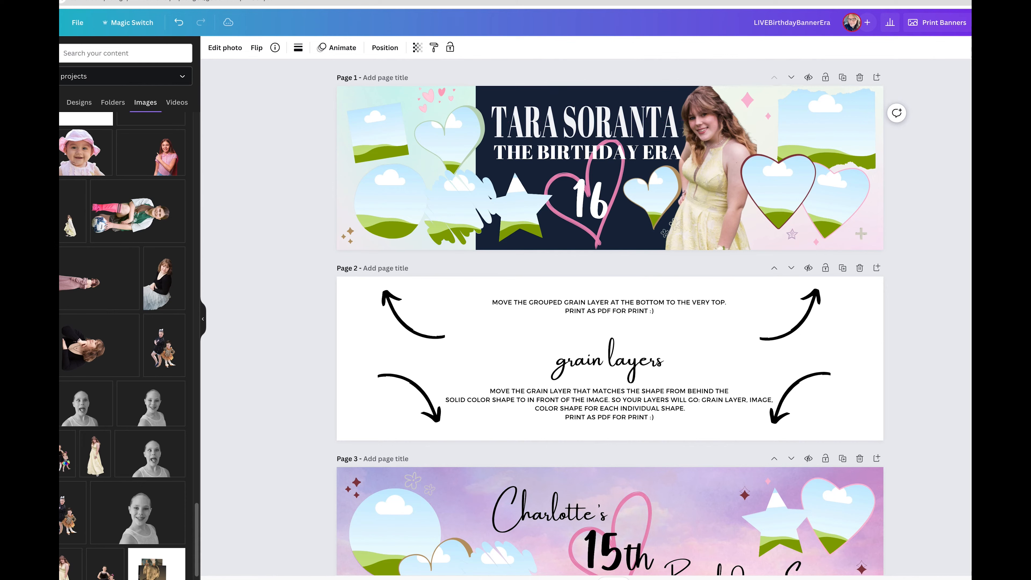
key("Down")
key("Down")
key("Down")
key("Down")
key("Down")
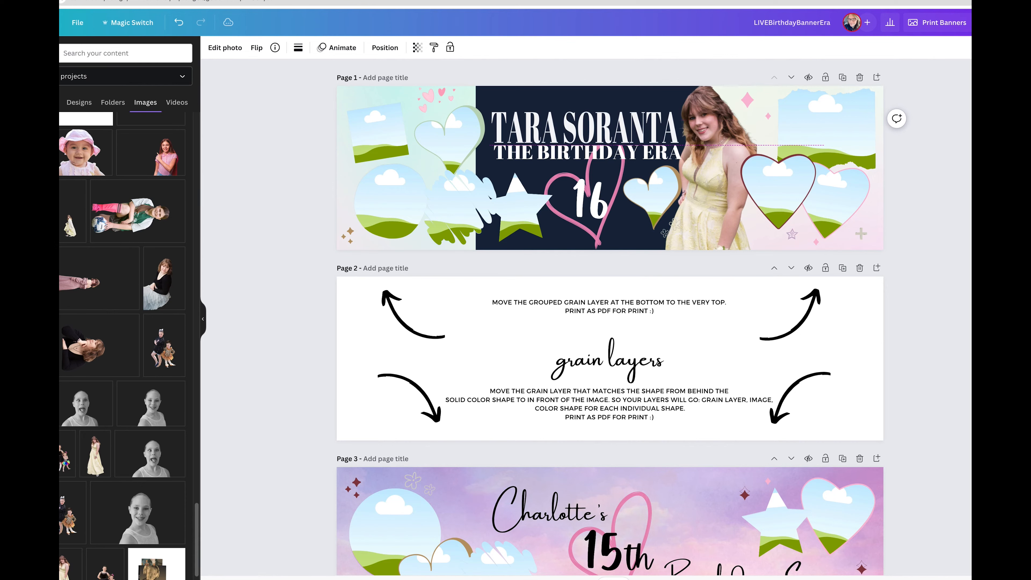
left_click(929, 274)
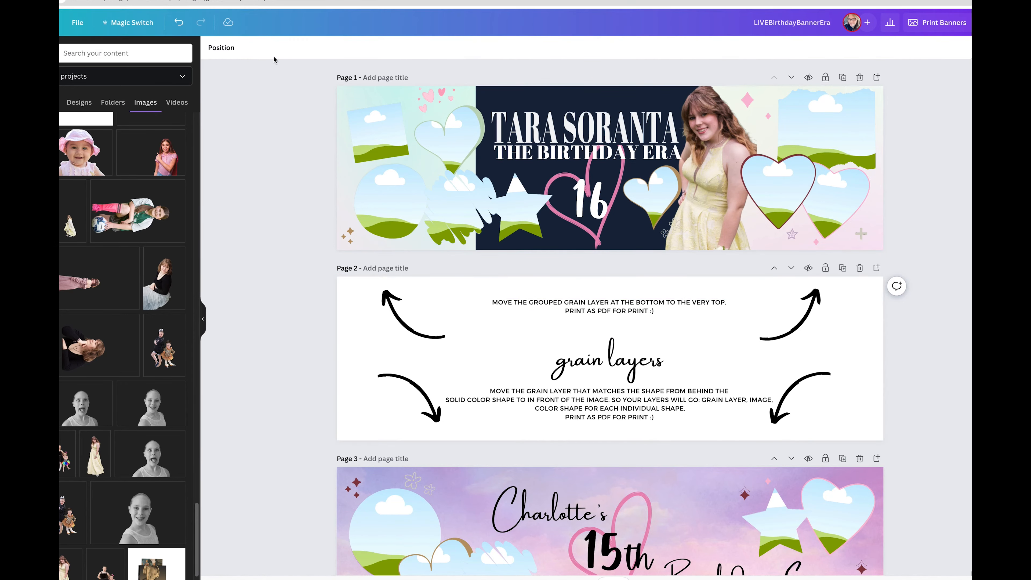
- Show page 1's layer order and select the grouped grain layer near the bottom
left_click(222, 47)
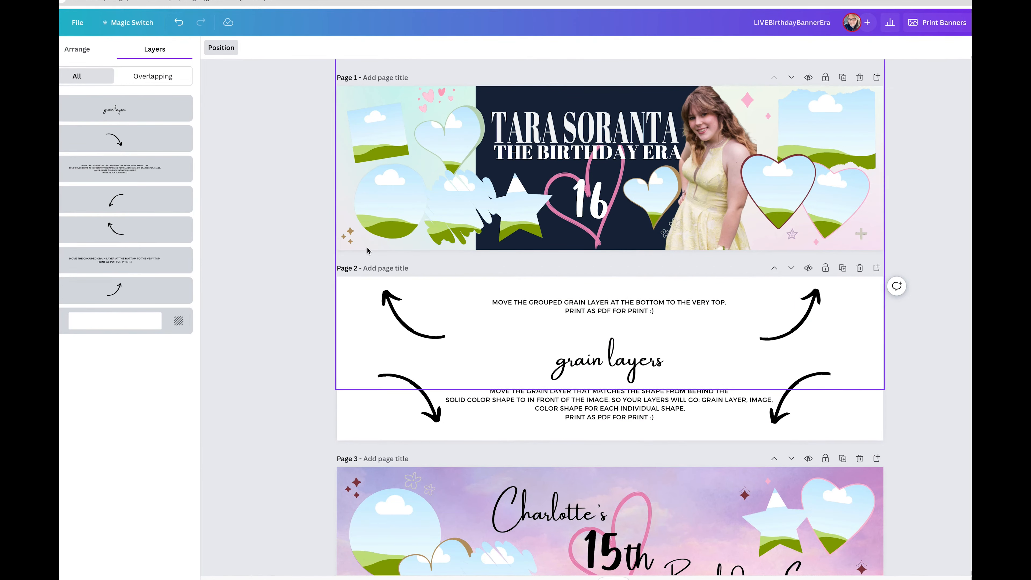
left_click(403, 192)
scroll(122, 435, "down", 5)
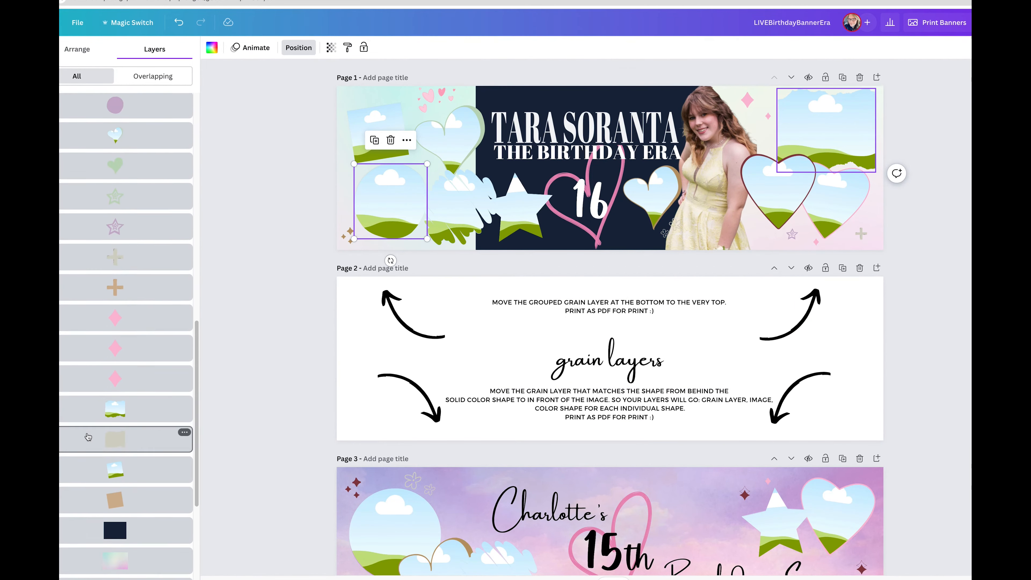
left_click(117, 547)
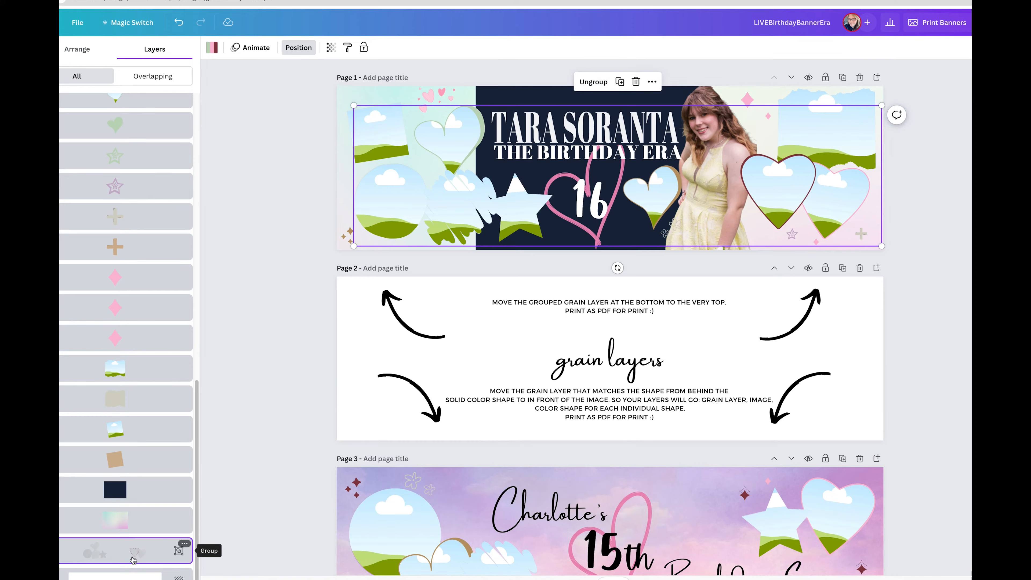
- Examine page 3's individual grain layers, select the pink-edged heart frame, and close the layer list
scroll(338, 381, "down", 5)
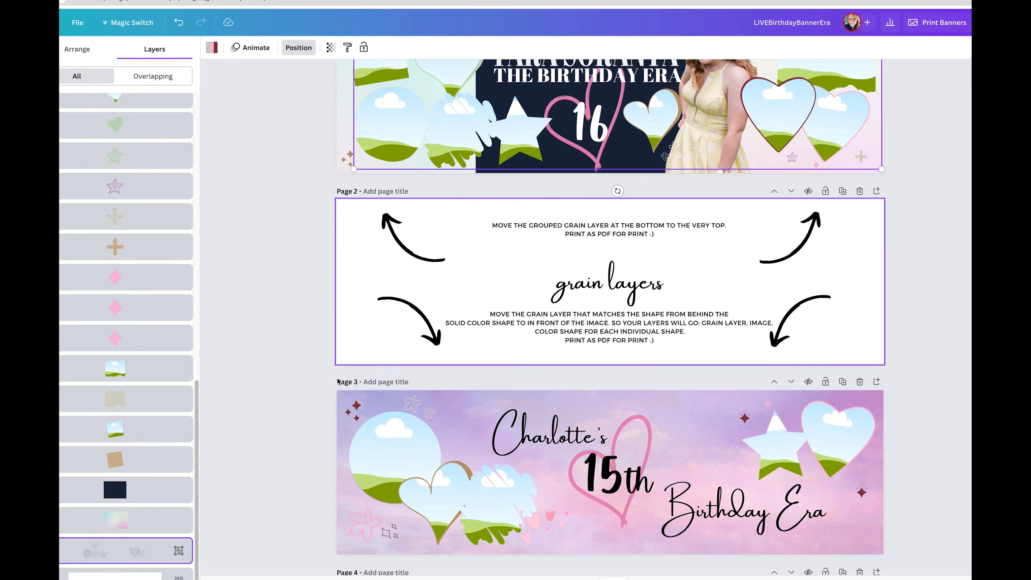
scroll(338, 381, "down", 2)
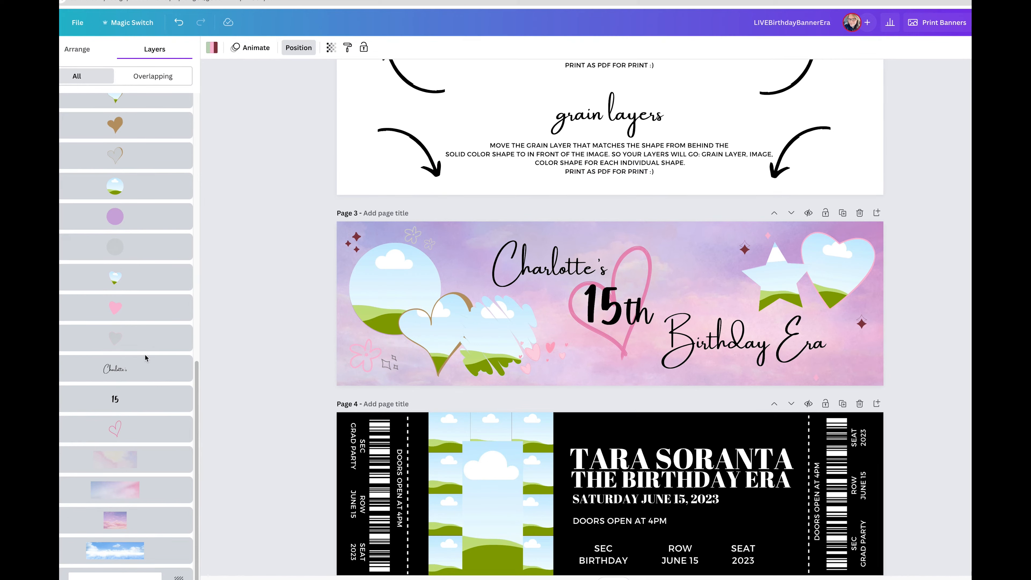
scroll(145, 355, "up", 2)
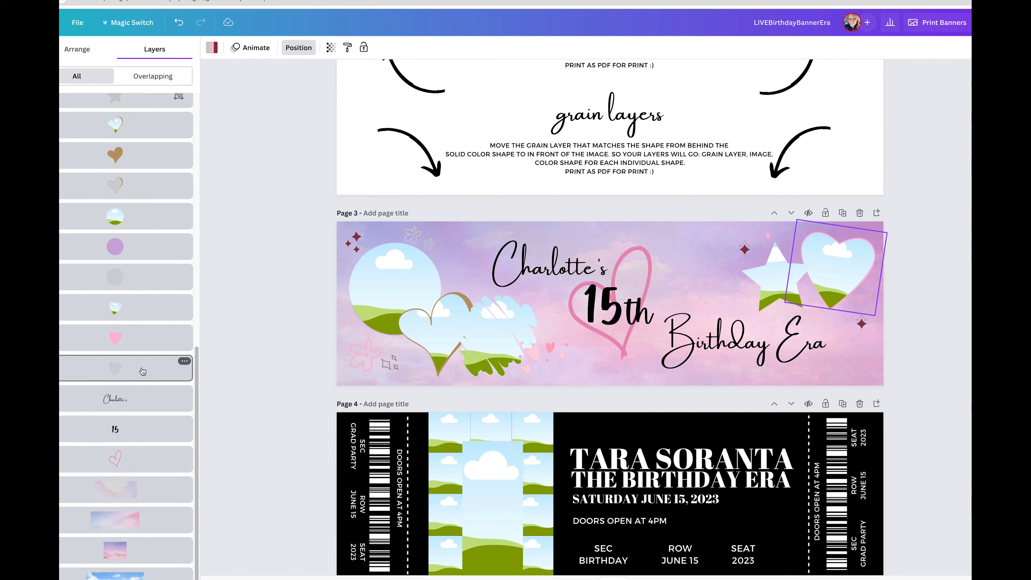
left_click(122, 306)
left_click(314, 48)
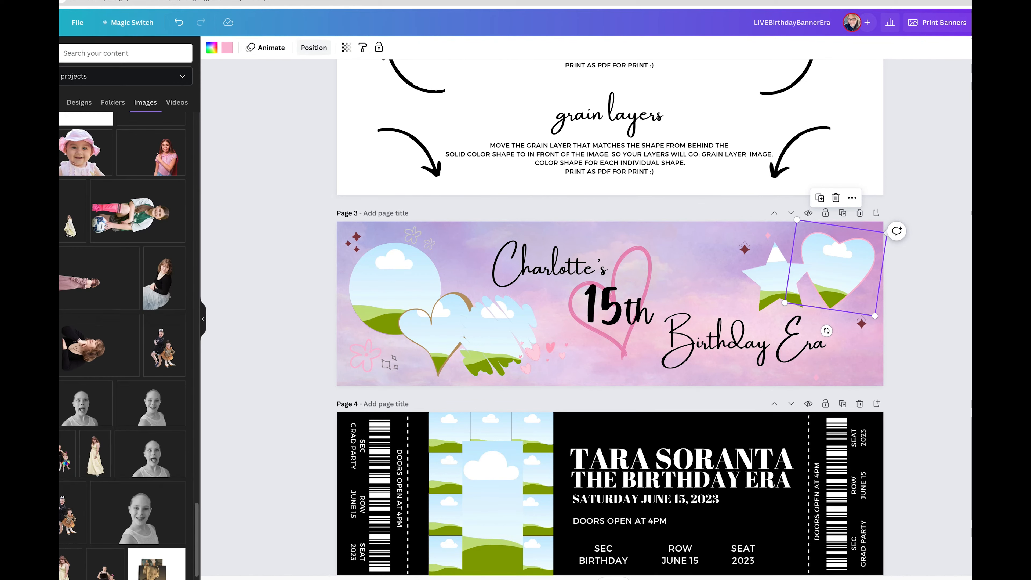
- Fill the pink-edged heart frame on page 3 with the portrait in the black top, and select the filled frame
left_click_drag(157, 286, 842, 278)
left_click(244, 301)
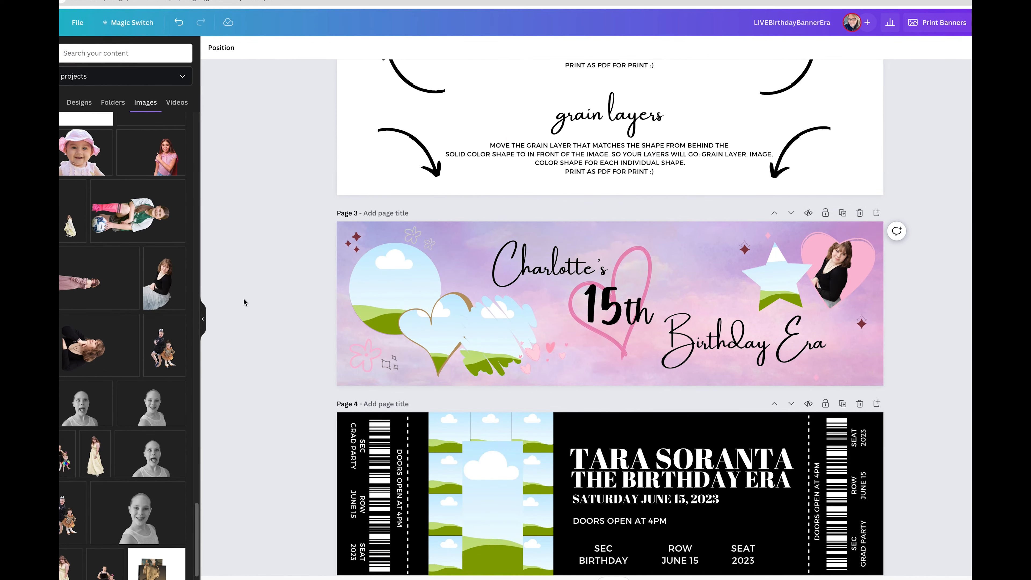
left_click(203, 319)
left_click(747, 261)
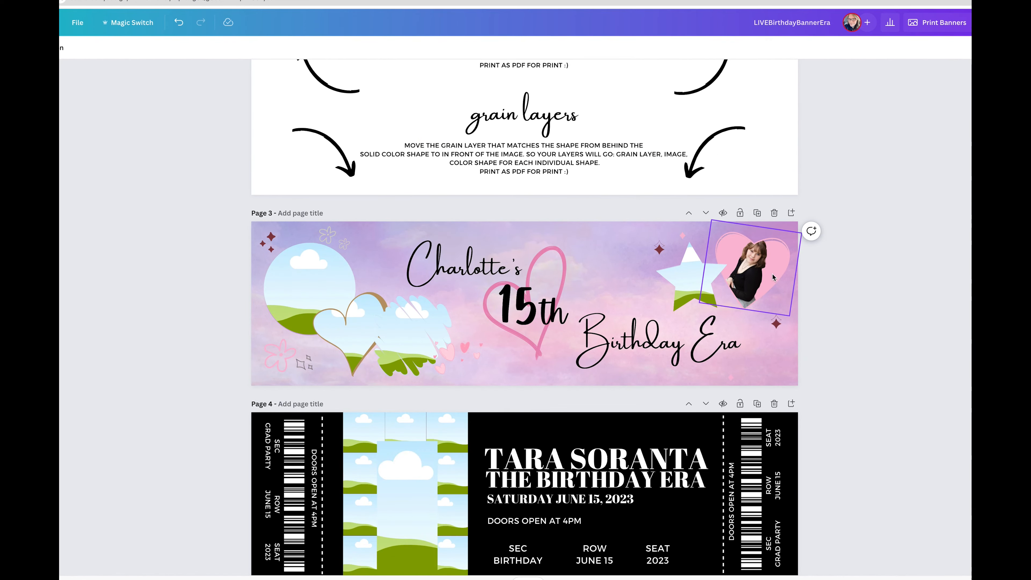
- Raise the grain layers for page 3's photo heart, circle, gold heart and star in front of their matching images
left_click(227, 47)
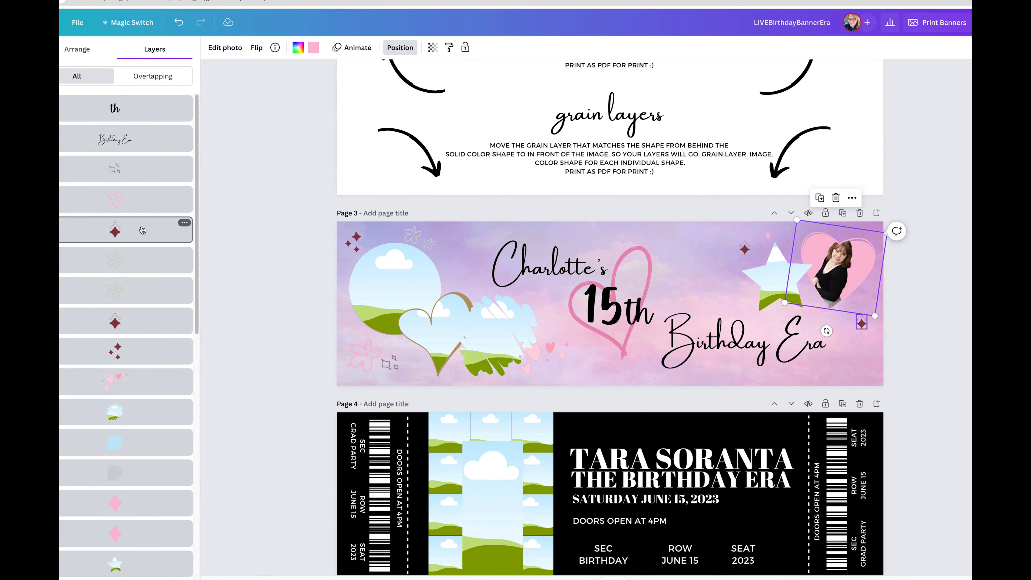
scroll(143, 428, "down", 3)
scroll(144, 432, "down", 3)
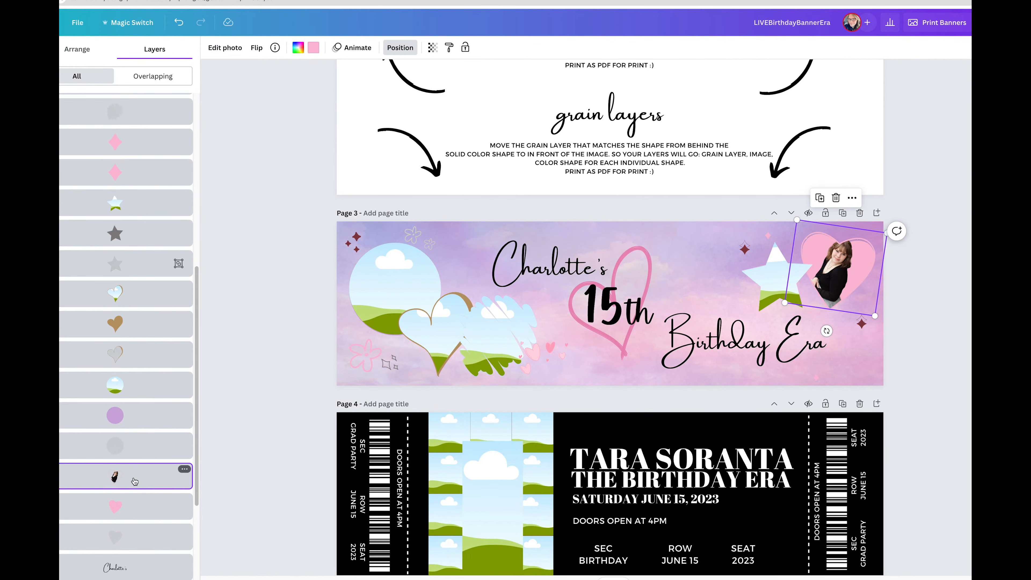
left_click(144, 509)
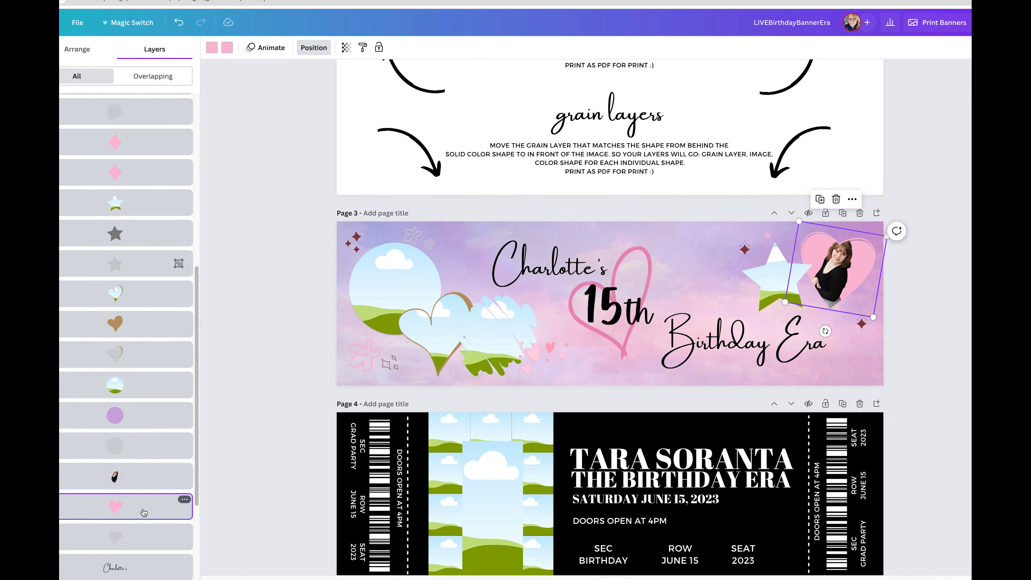
left_click(148, 538)
left_click_drag(141, 543, 141, 202)
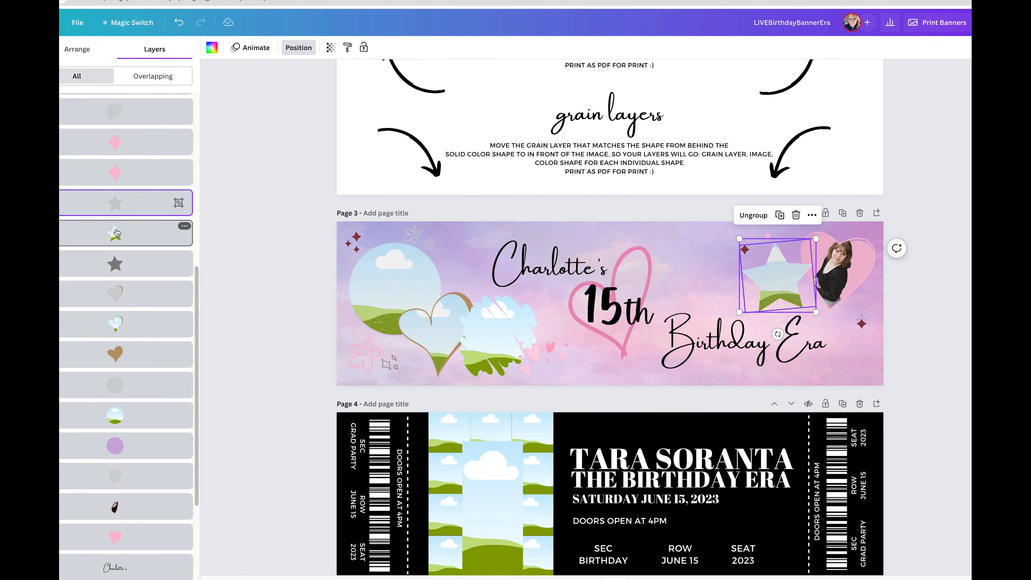
- Move the brushed shape's grain layer in front of its image in page 3's layer order
scroll(130, 211, "up", 3)
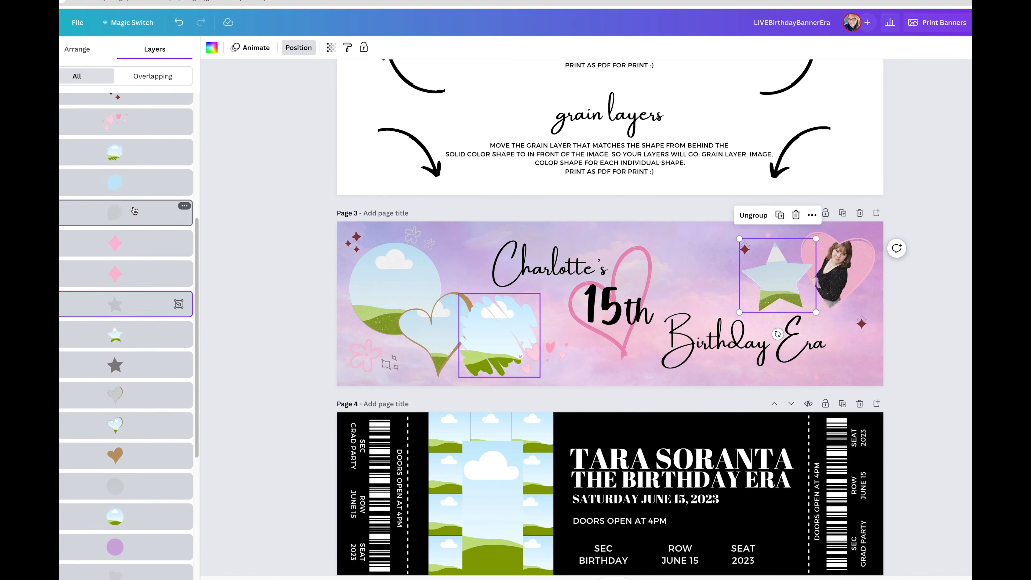
left_click_drag(134, 213, 138, 166)
scroll(147, 231, "up", 4)
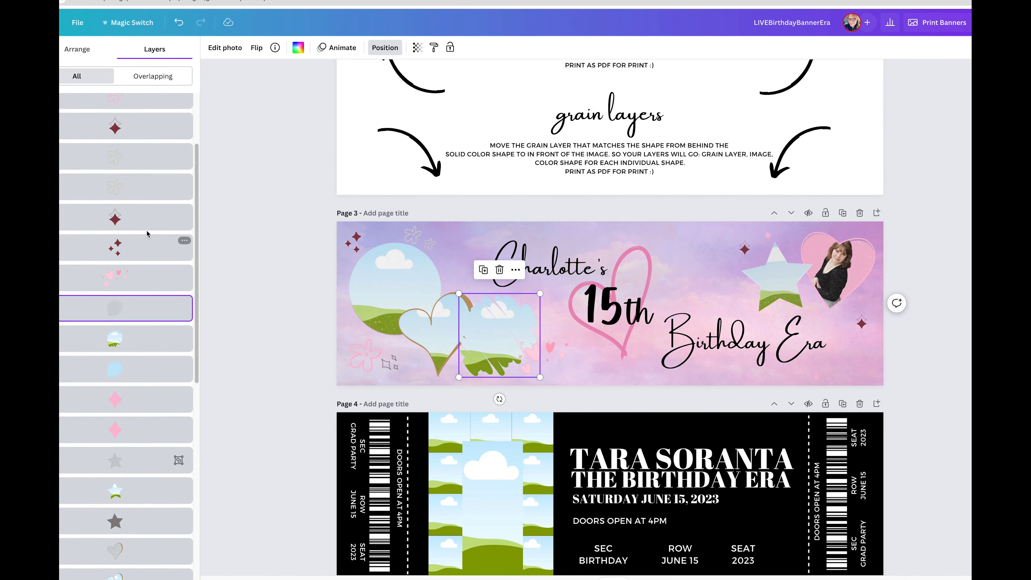
scroll(255, 439, "down", 4)
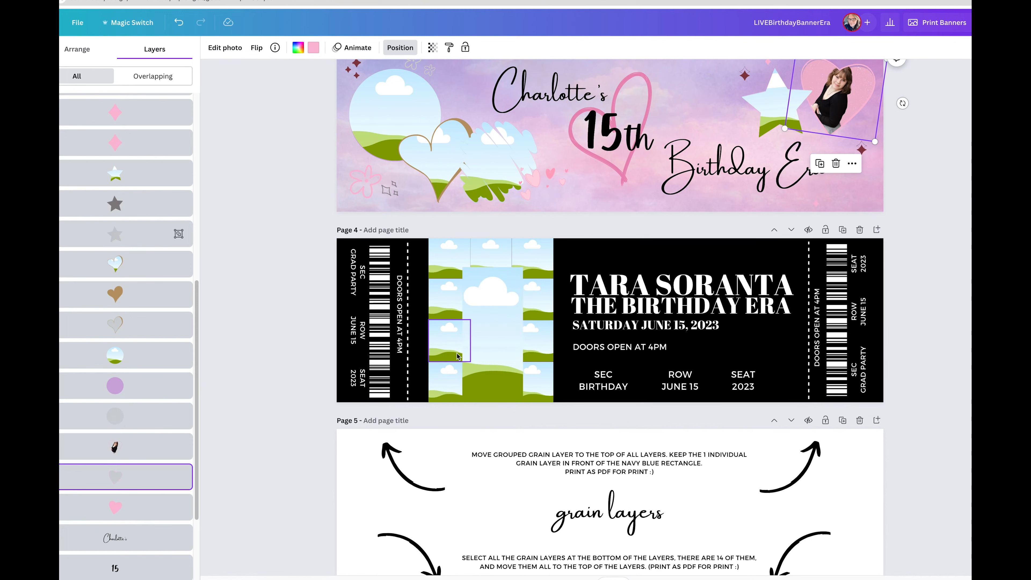
- Examine page 4's individual grain layer beside the navy rectangle and the grouped grain layer near the bottom of the layer order
left_click(496, 356)
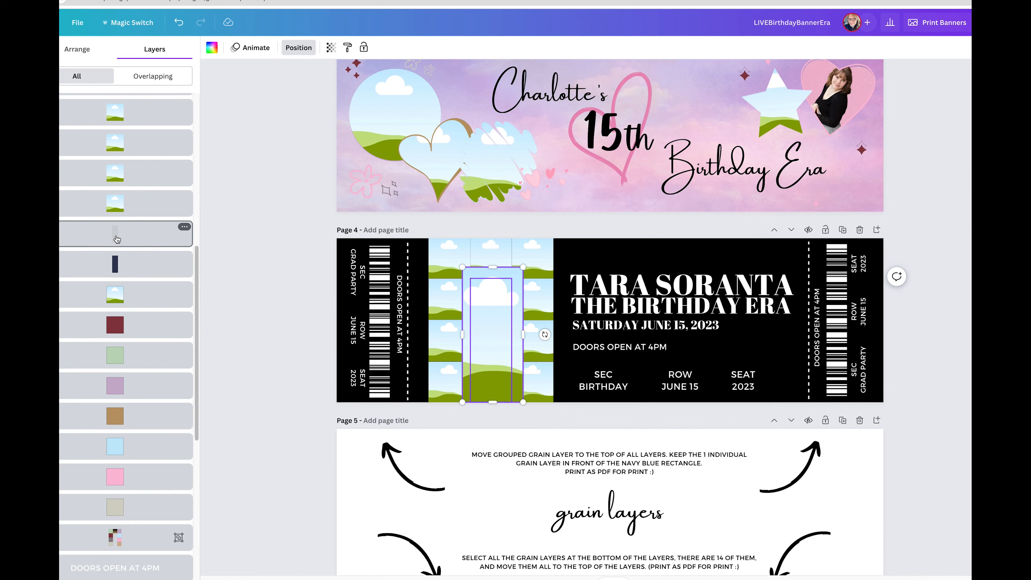
left_click_drag(117, 239, 144, 217)
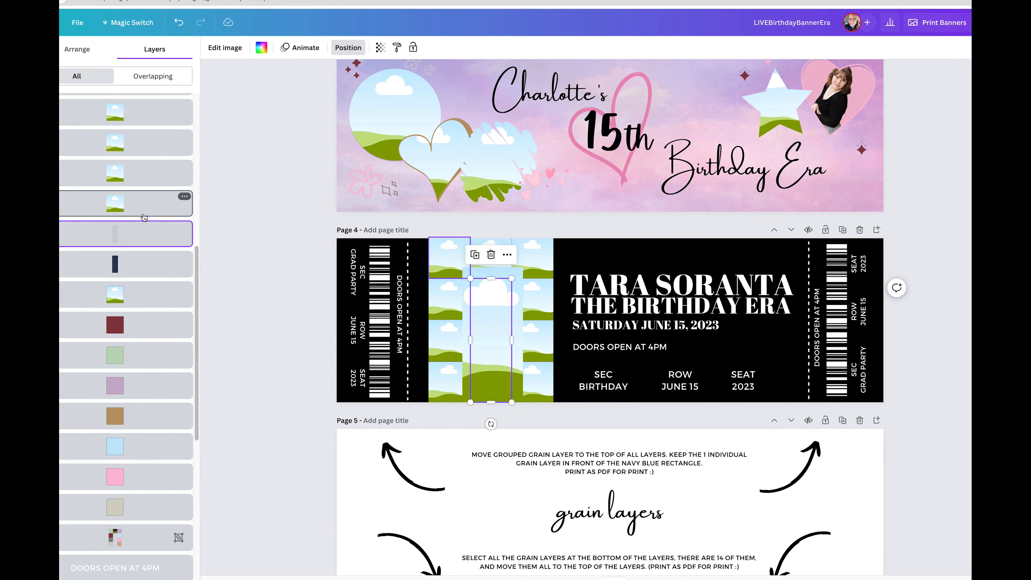
scroll(142, 365, "down", 10)
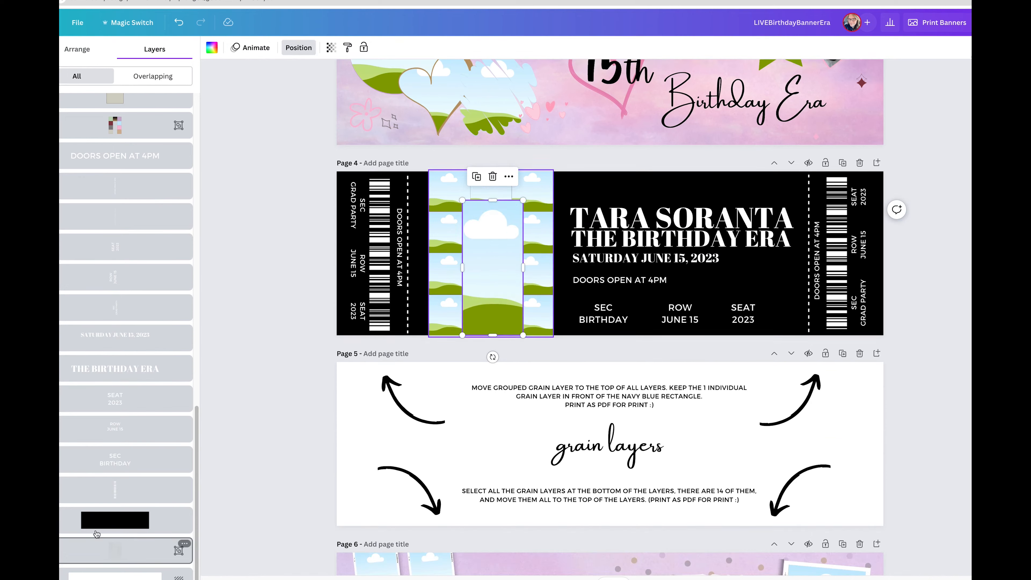
left_click(116, 550)
left_click_drag(116, 549, 146, 577)
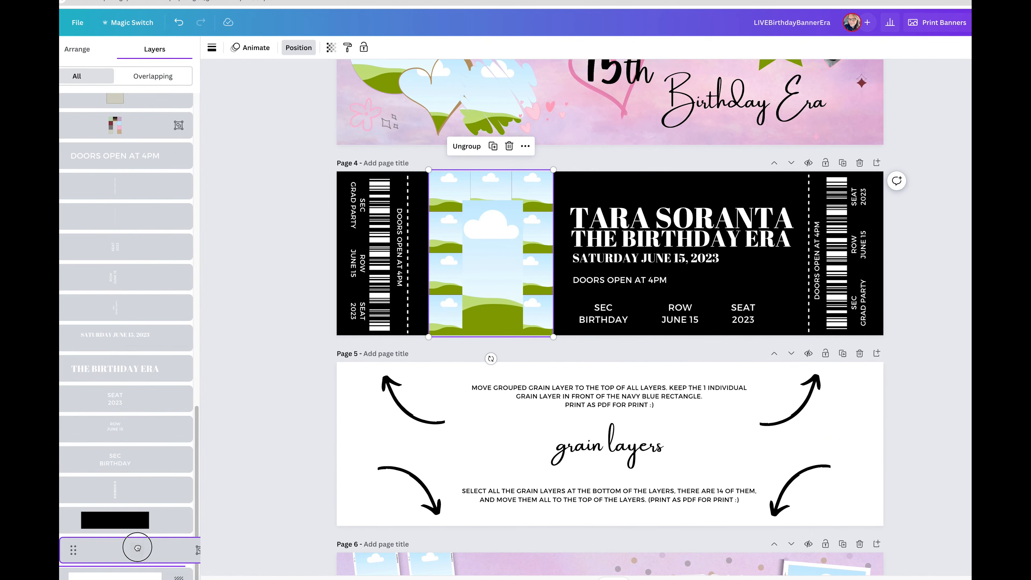
- Move page 4's individual grain layer directly behind the navy blue rectangle
scroll(110, 480, "up", 5)
scroll(110, 480, "up", 8)
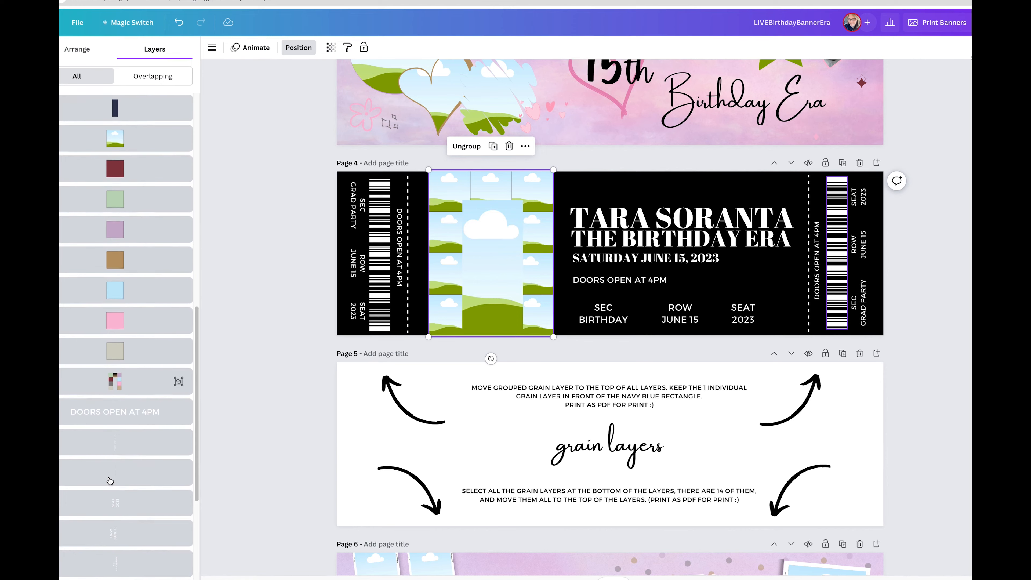
left_click_drag(133, 400, 131, 429)
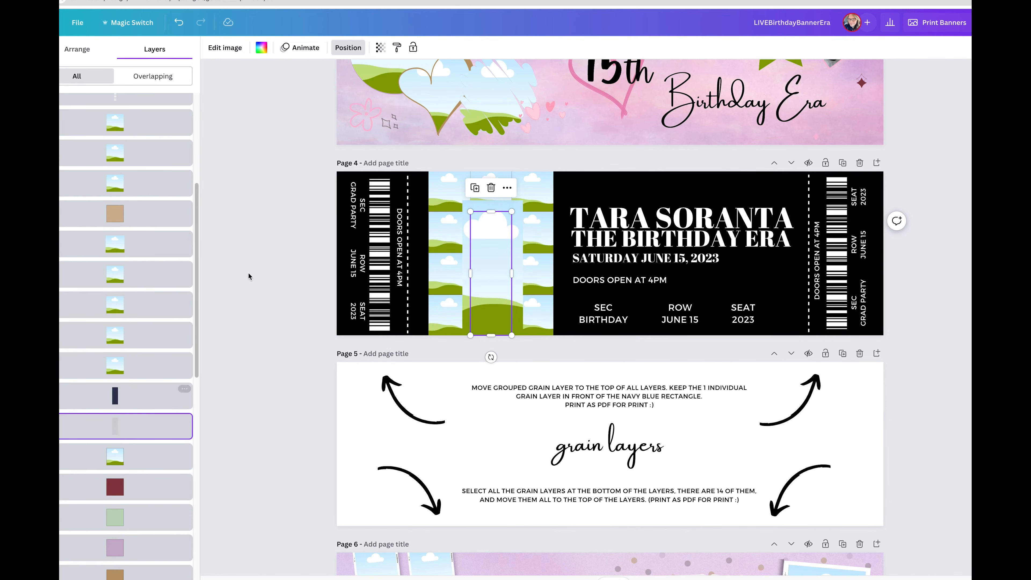
- Select all 14 individual grain layers at the bottom of page 6's layer order
scroll(251, 277, "up", 5)
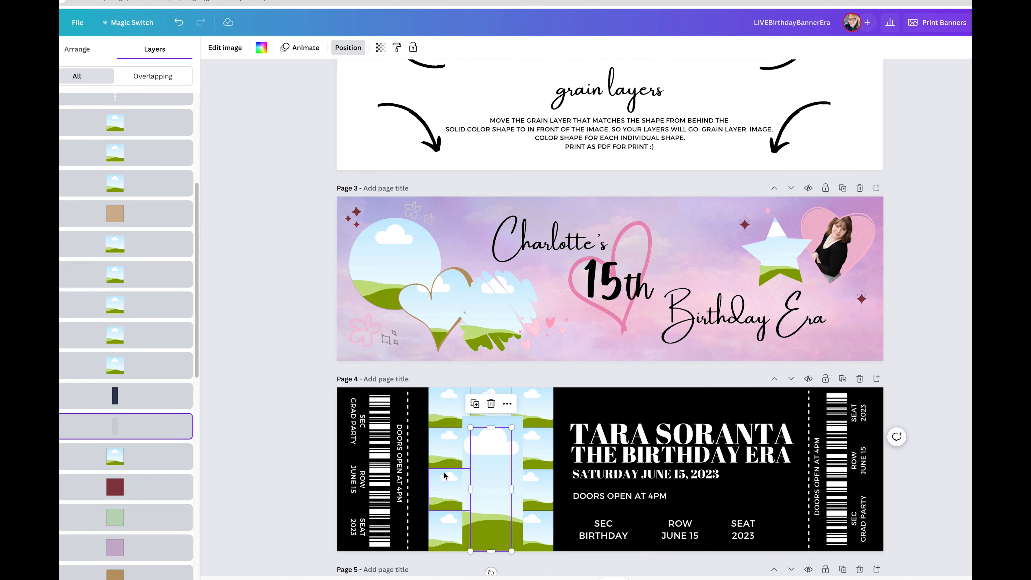
scroll(444, 475, "down", 8)
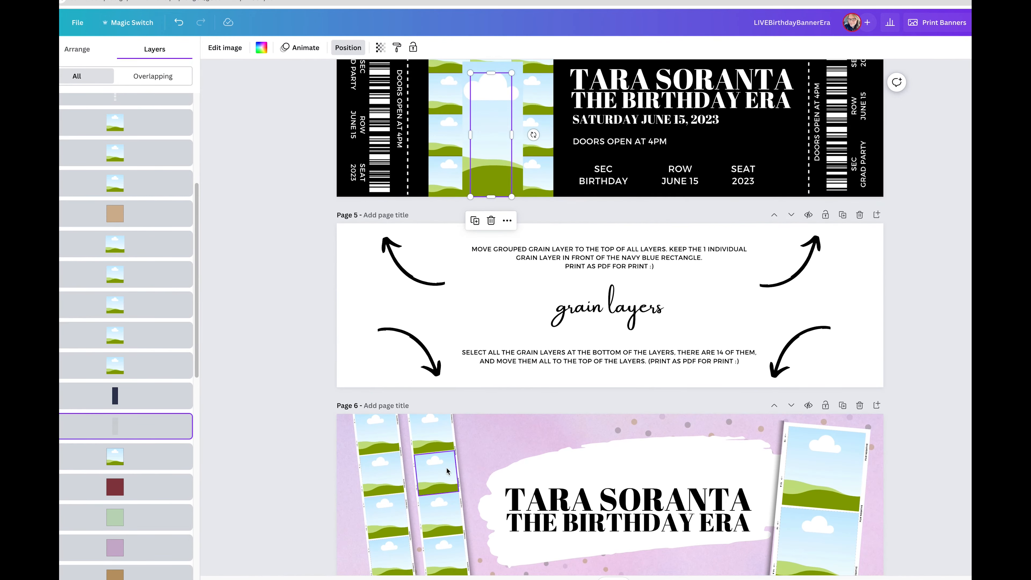
scroll(446, 467, "down", 3)
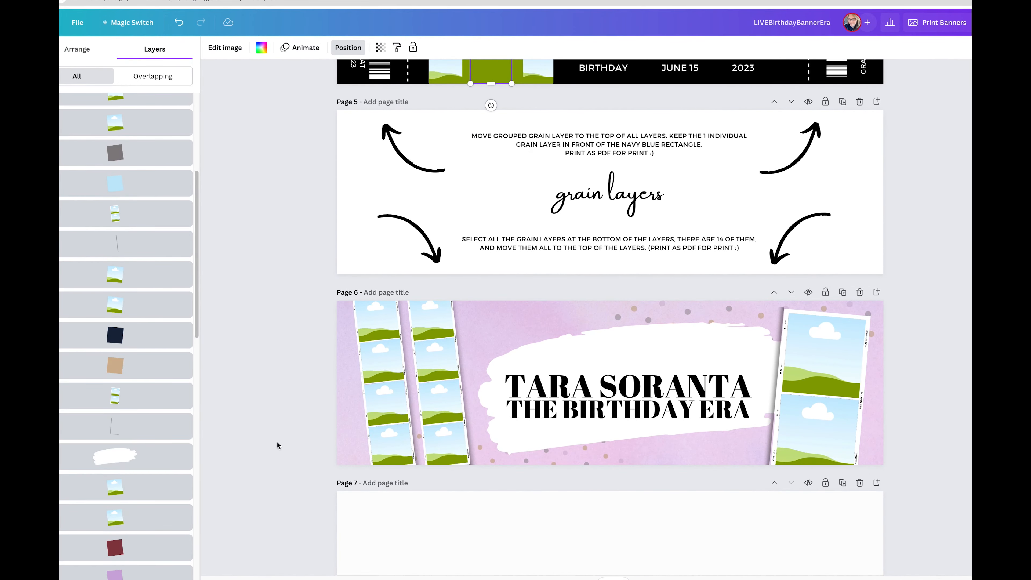
scroll(169, 473, "down", 10)
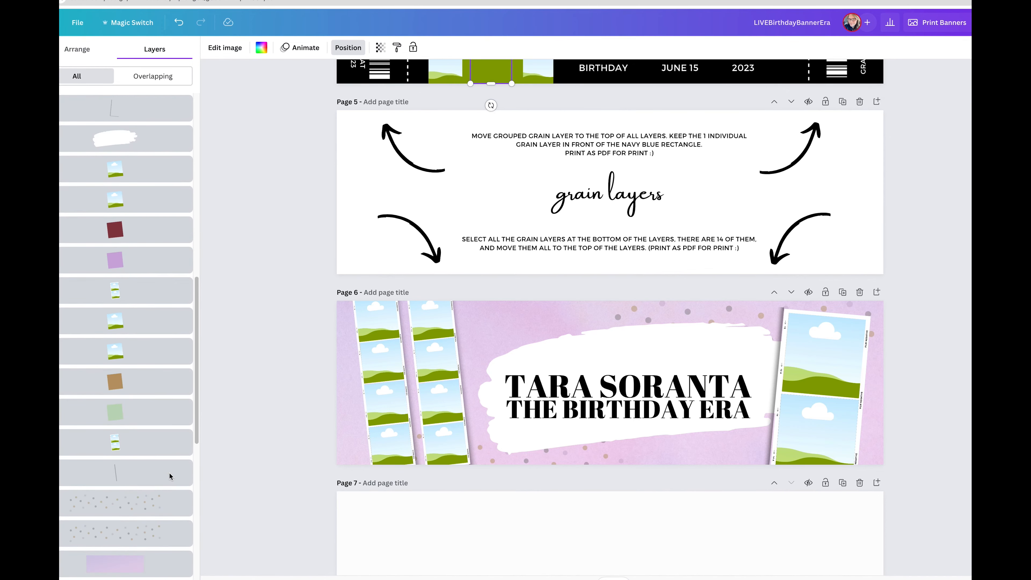
left_click(169, 385)
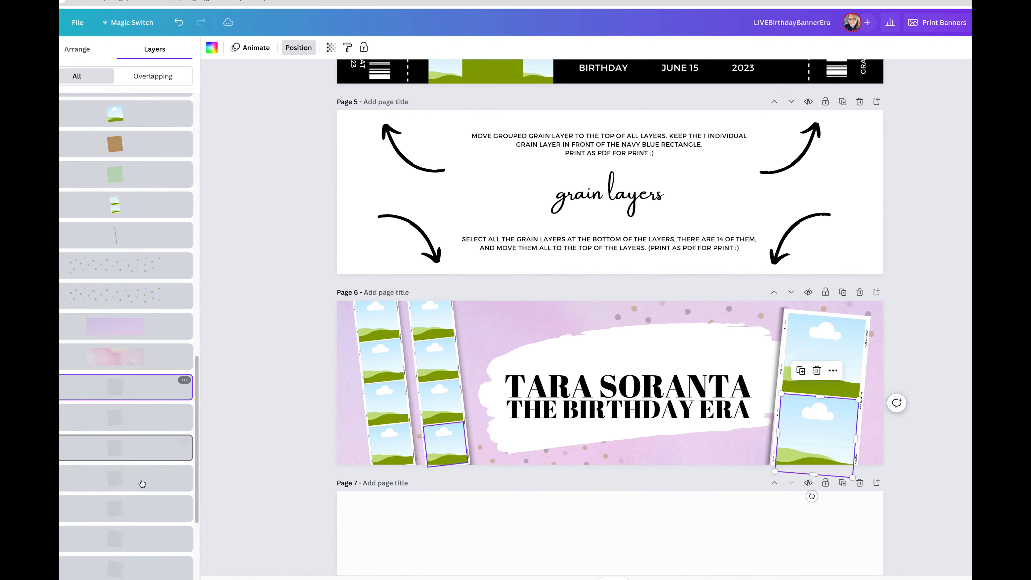
scroll(150, 488, "down", 6)
left_click(143, 551, "shift")
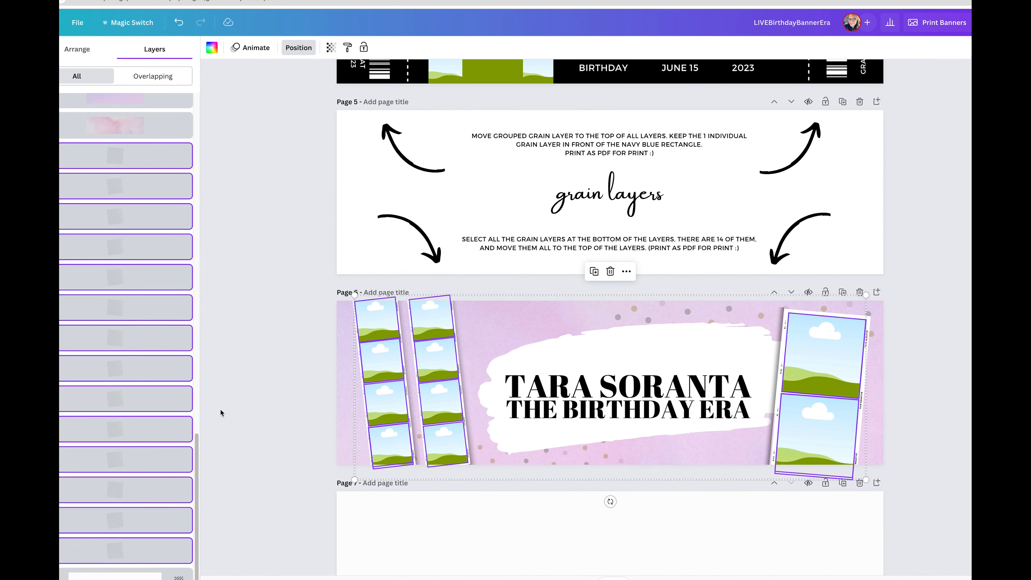
- Hide the layer list and select page 6's dotted graphic, white brush stroke and pink background in turn
left_click(285, 406)
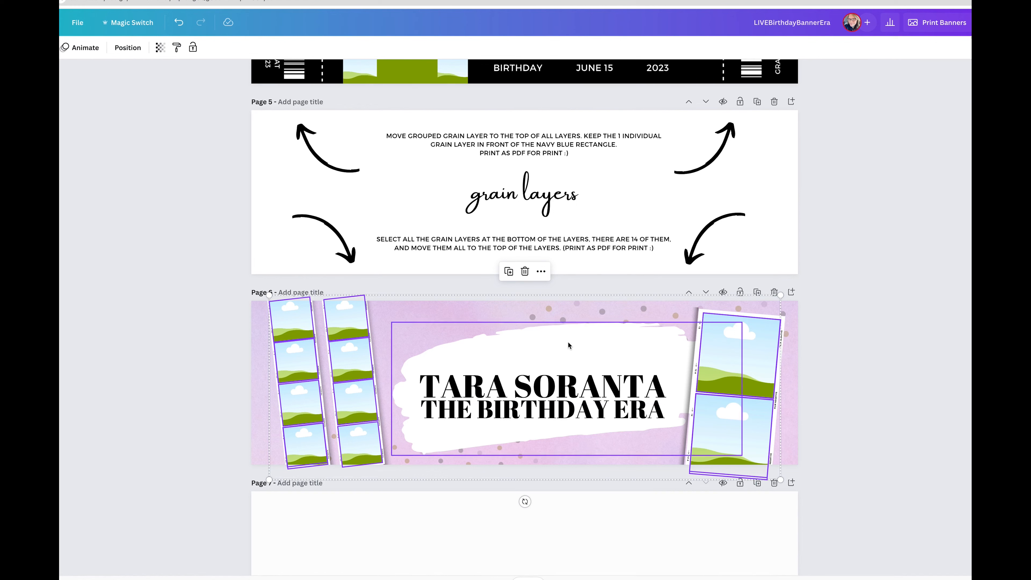
left_click(574, 318)
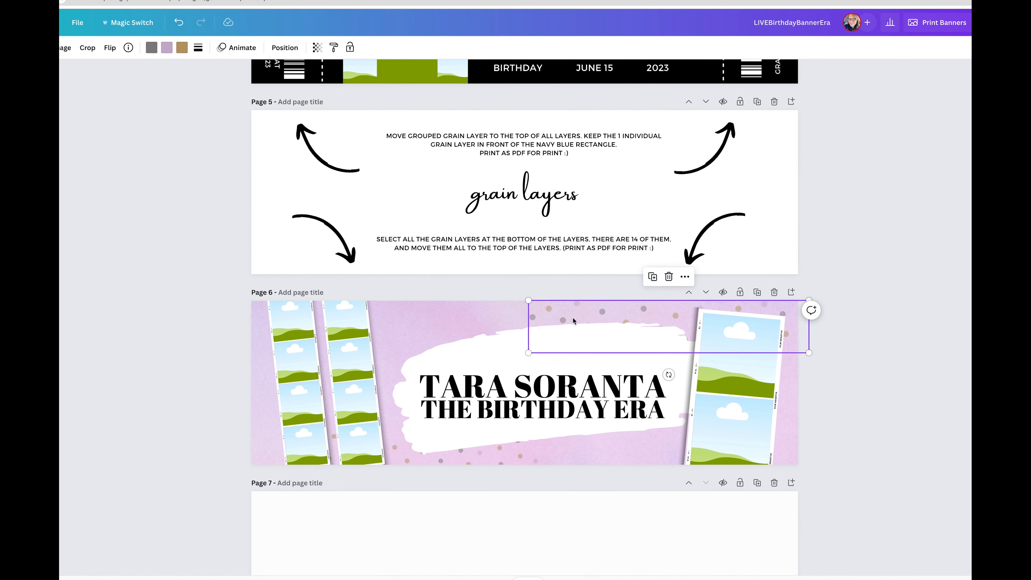
left_click(462, 355)
left_click(380, 305)
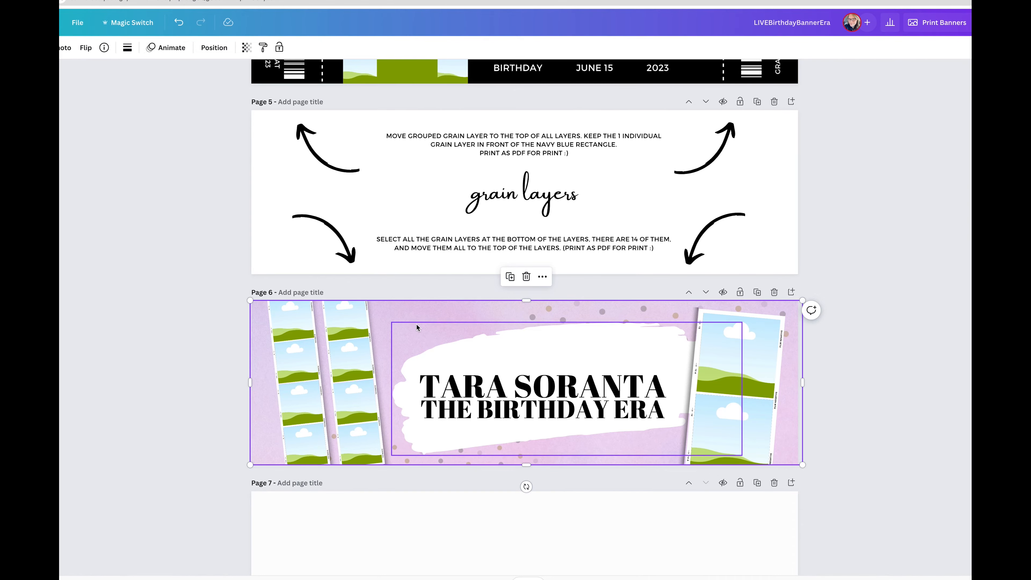
- Delete the blank page 7 at the end of the banner design
scroll(410, 317, "up", 8)
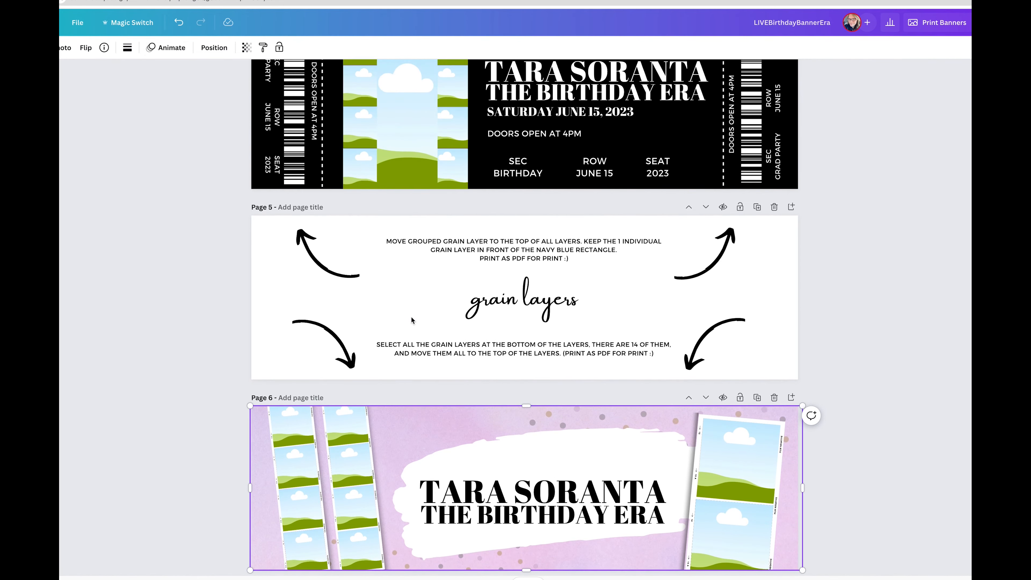
scroll(411, 317, "up", 7)
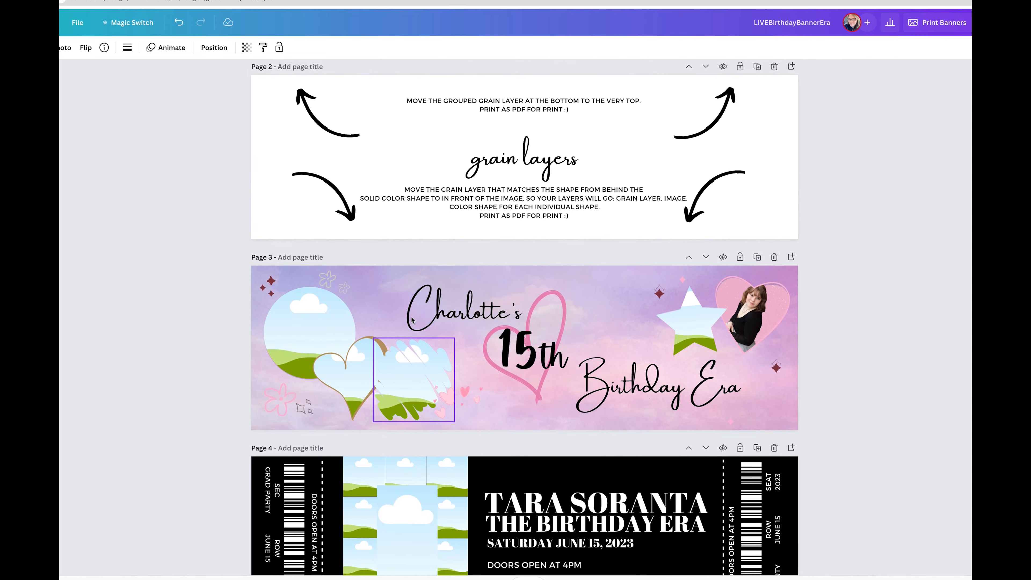
scroll(411, 317, "up", 3)
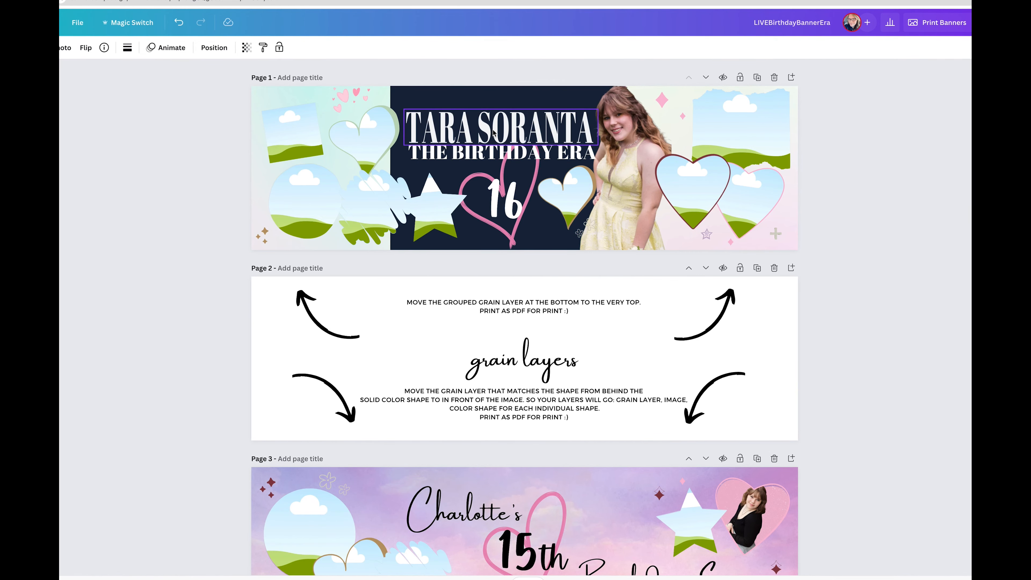
scroll(493, 132, "down", 20)
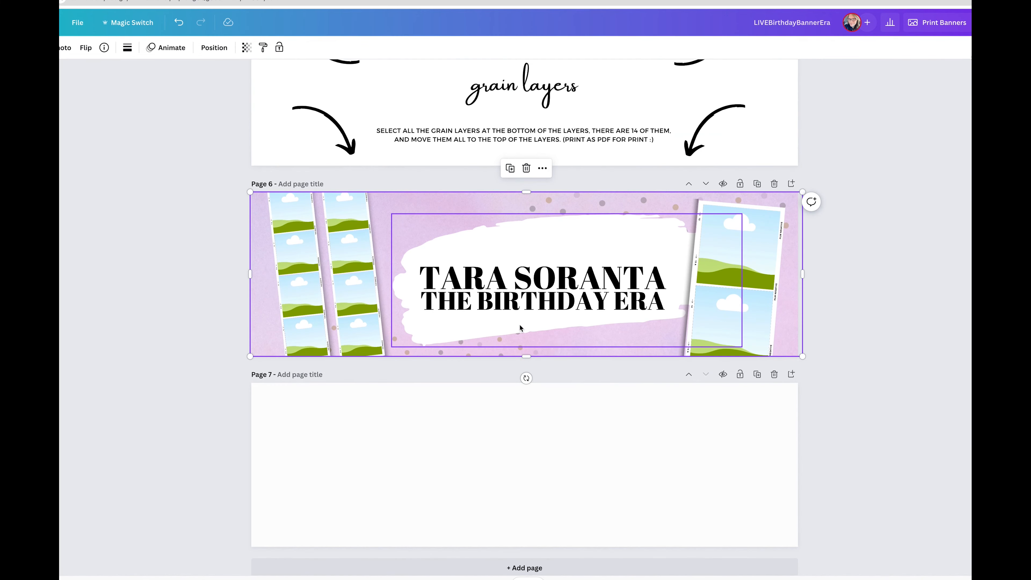
left_click(606, 240)
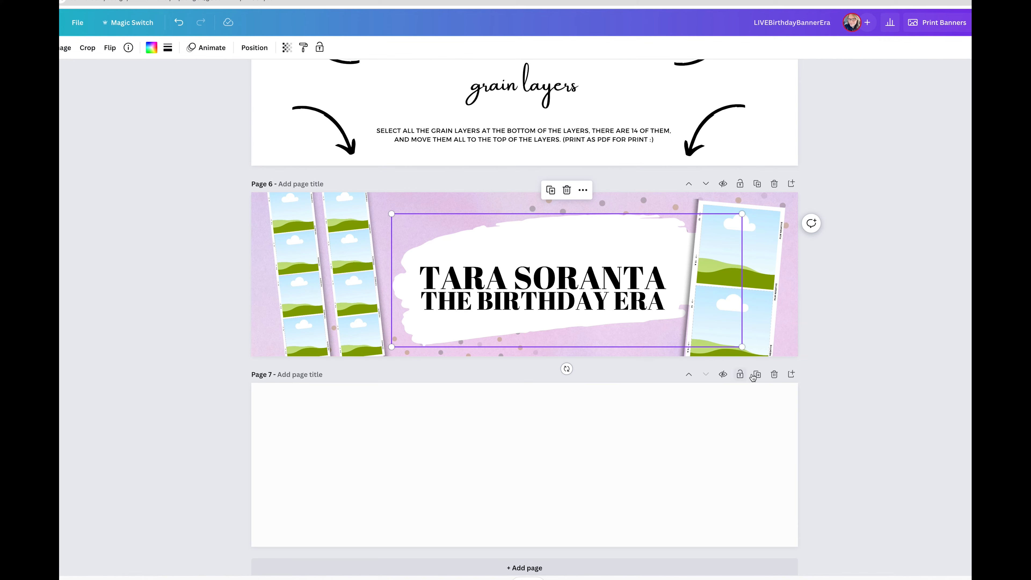
left_click(773, 375)
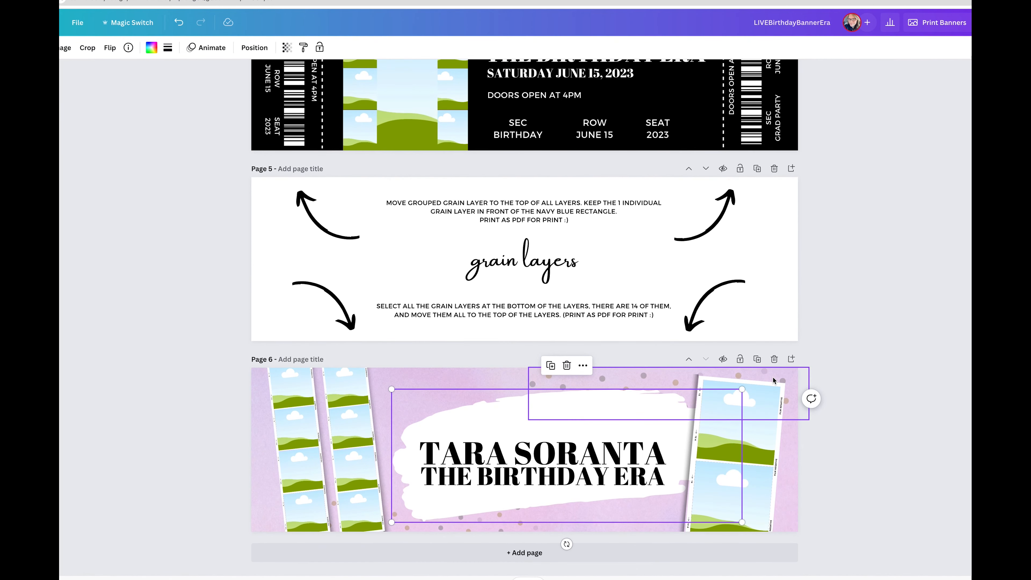
- Return to the TemplateBundle folder and show the beginning of its template list
left_click(881, 366)
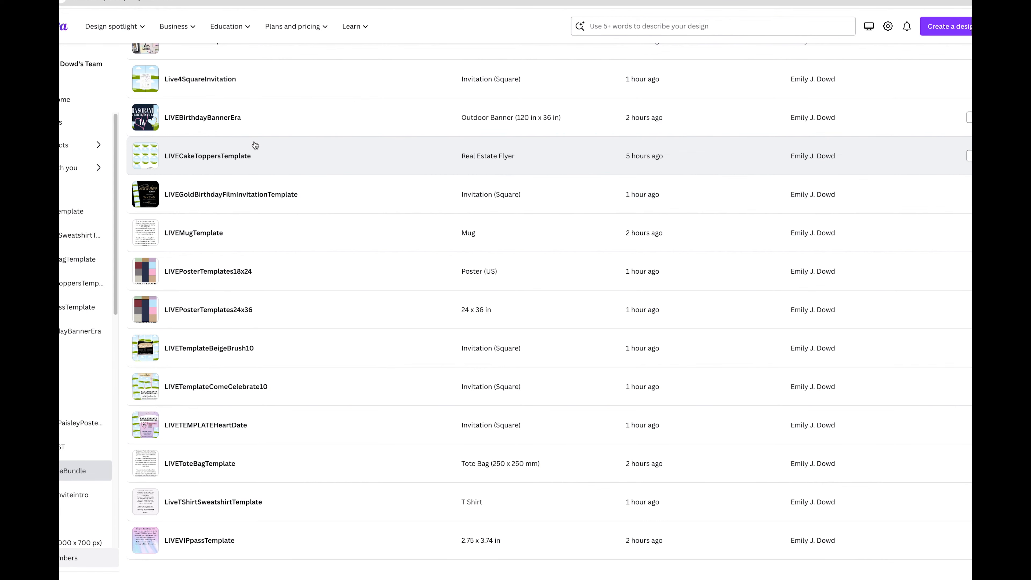
scroll(254, 145, "up", 3)
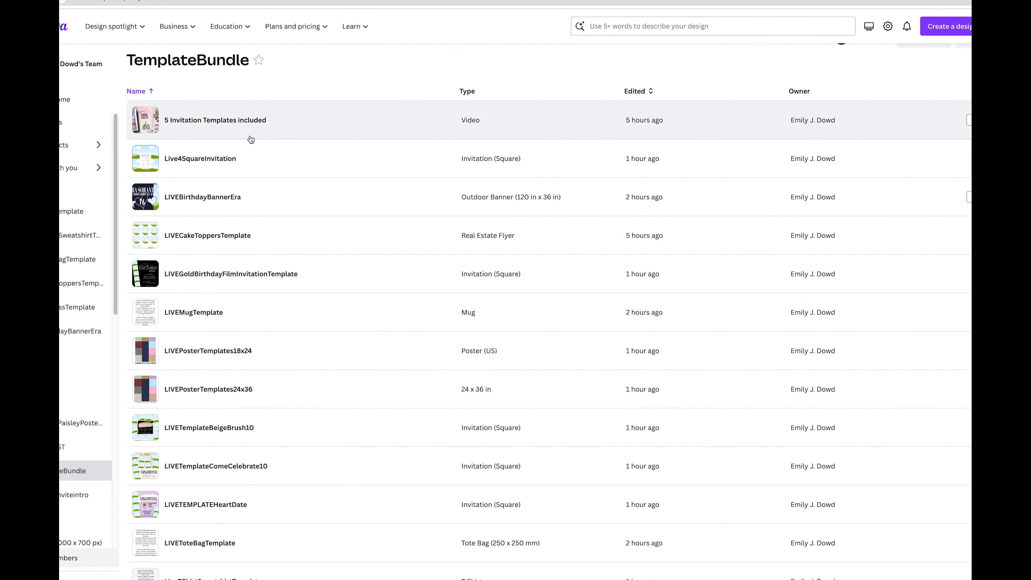